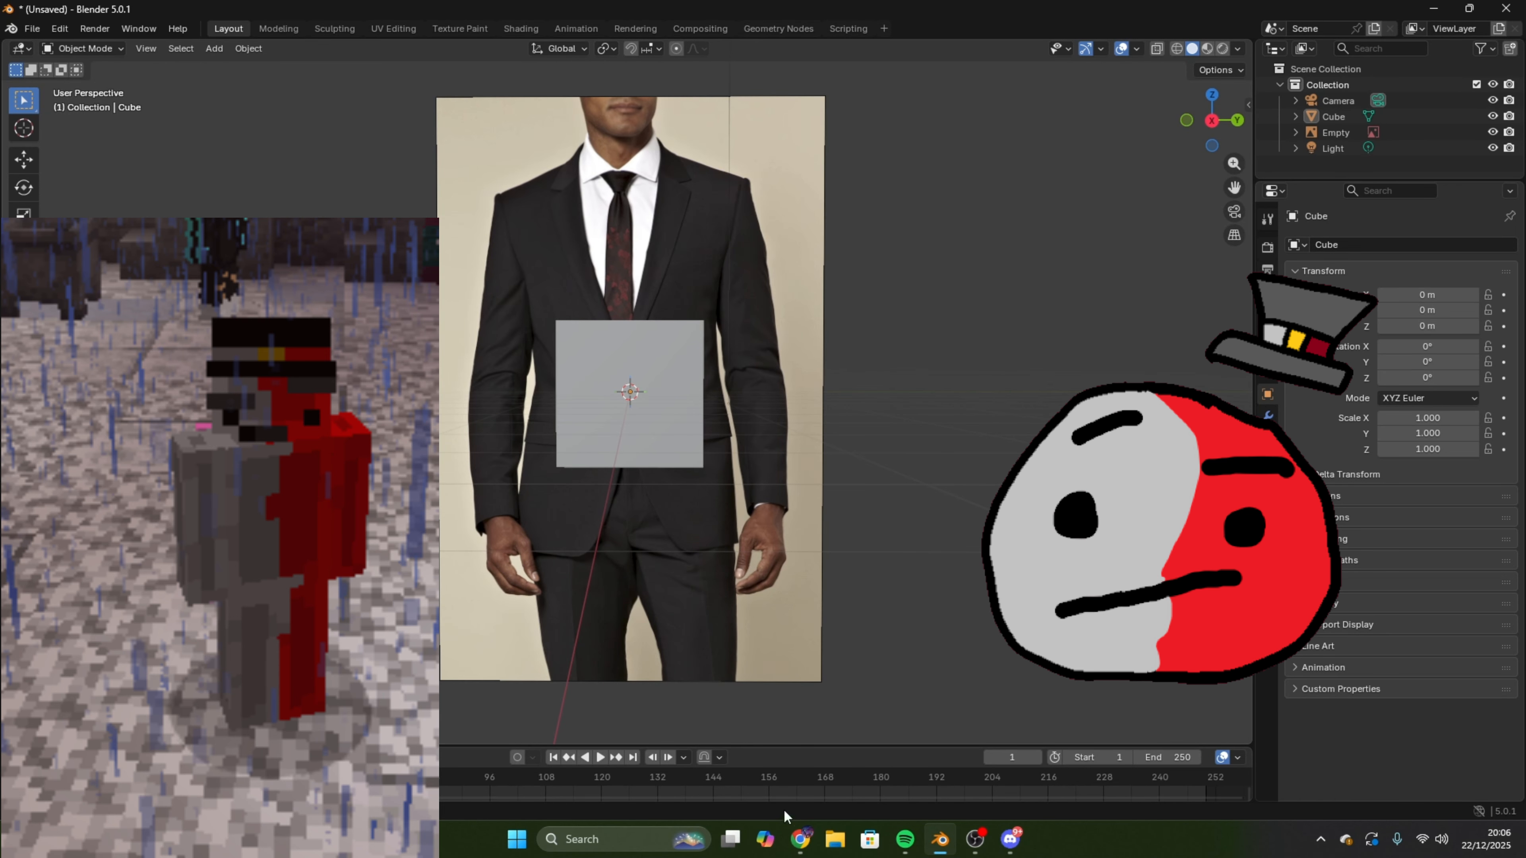
- Switch to Chrome and run a web search for "crabber" in the new tab
click(800, 840)
click(233, 17)
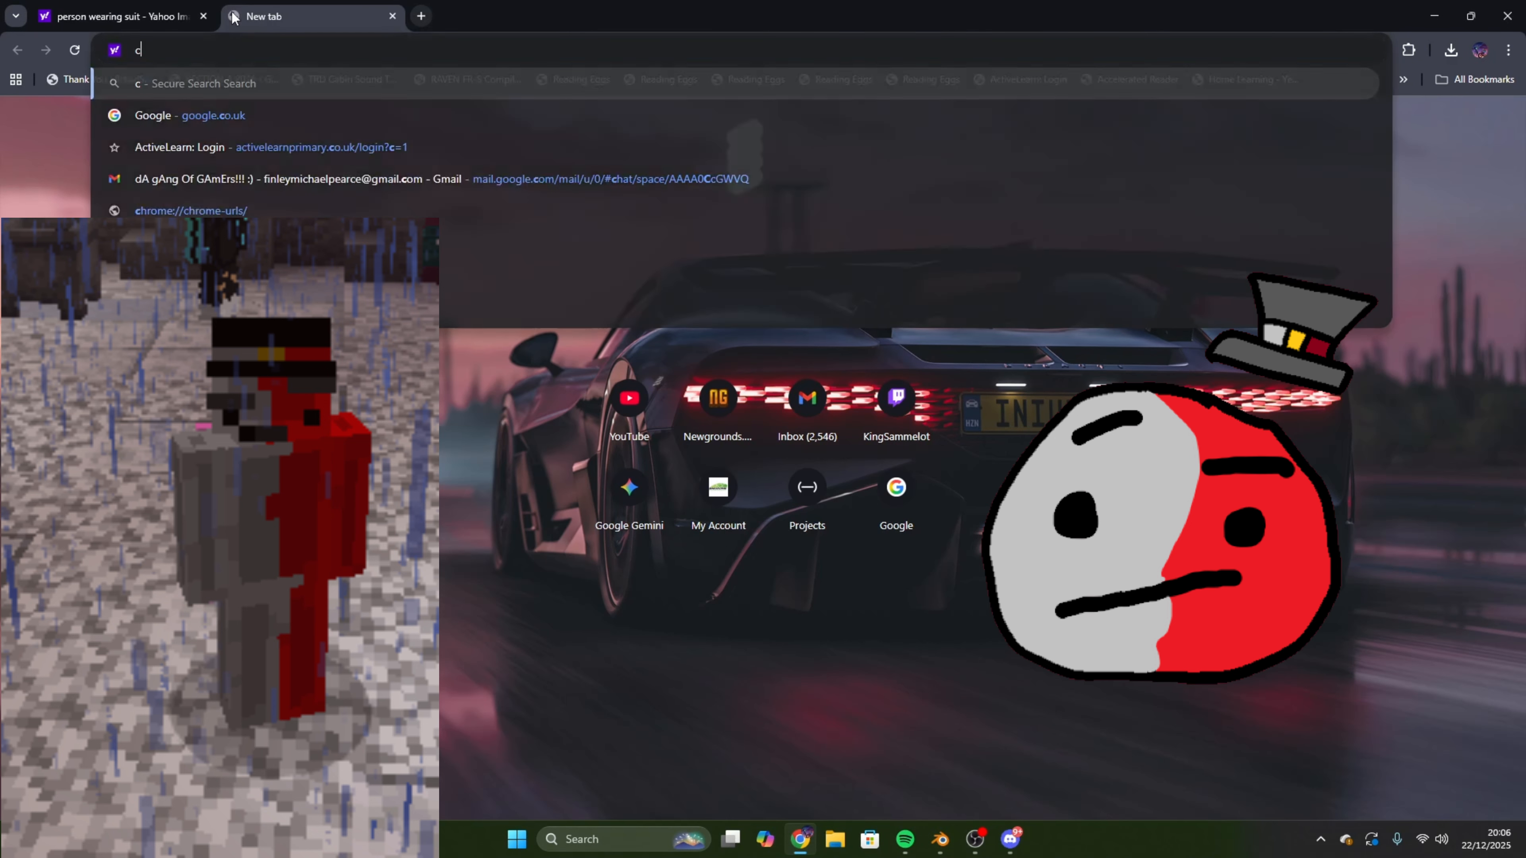
text(crabber)
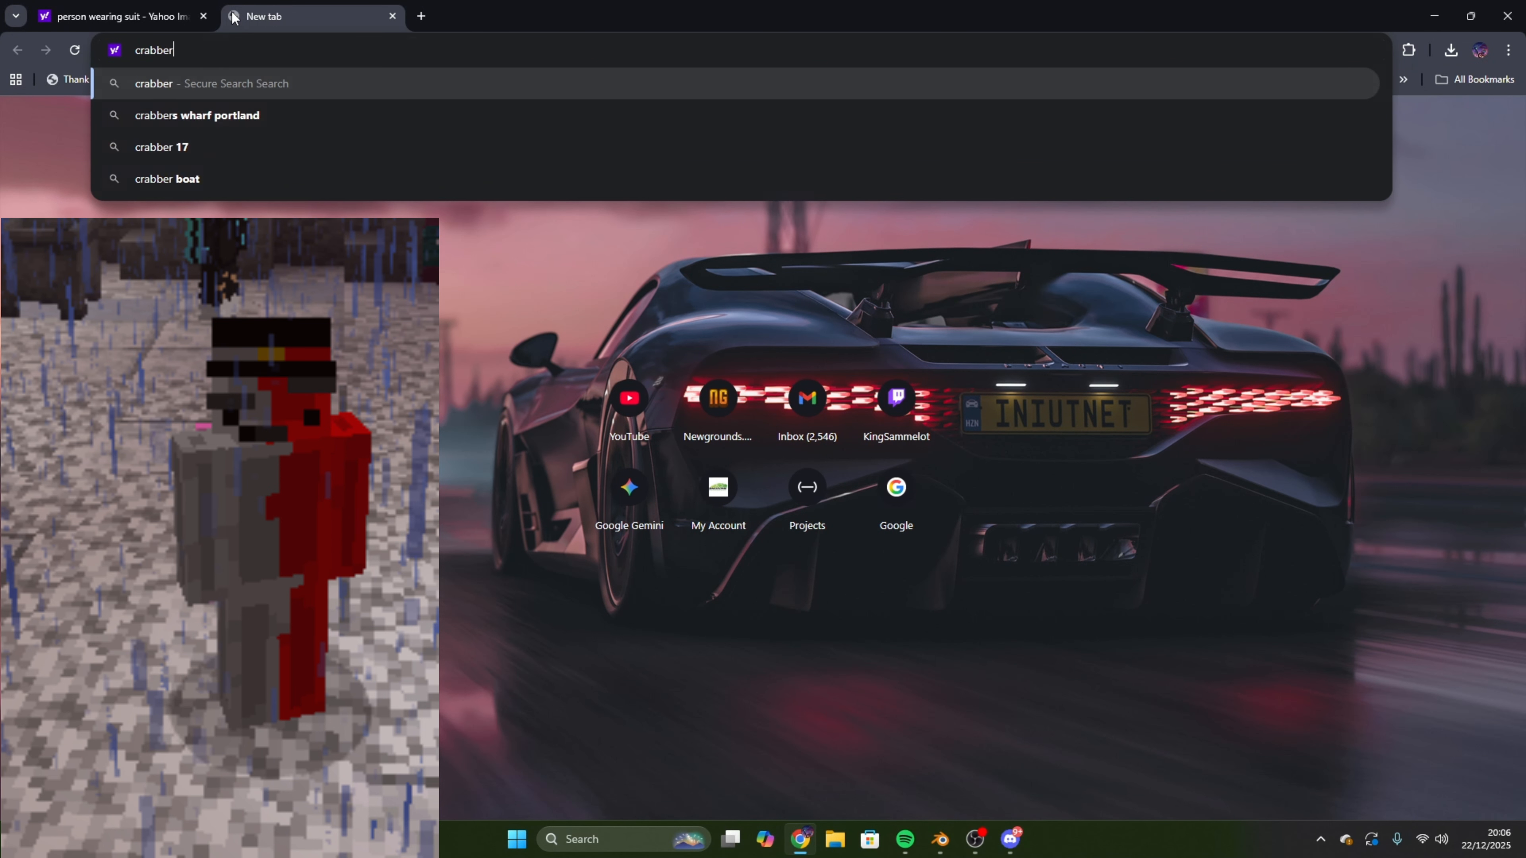
key(Return)
drag(191, 106, 27, 113)
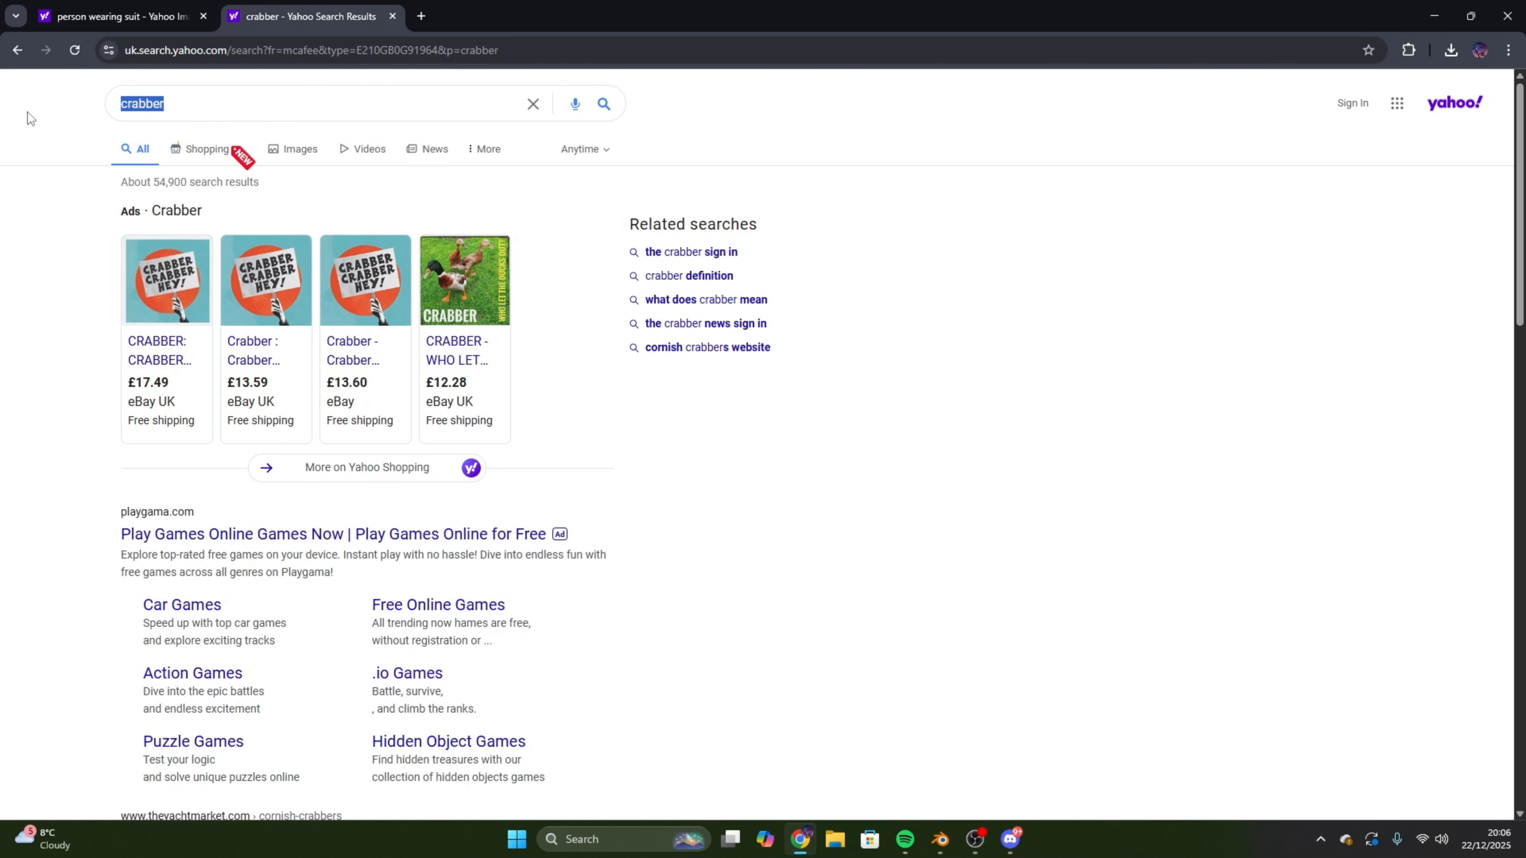
key(BackSpace)
text(y)
key(BackSpace)
text(cra)
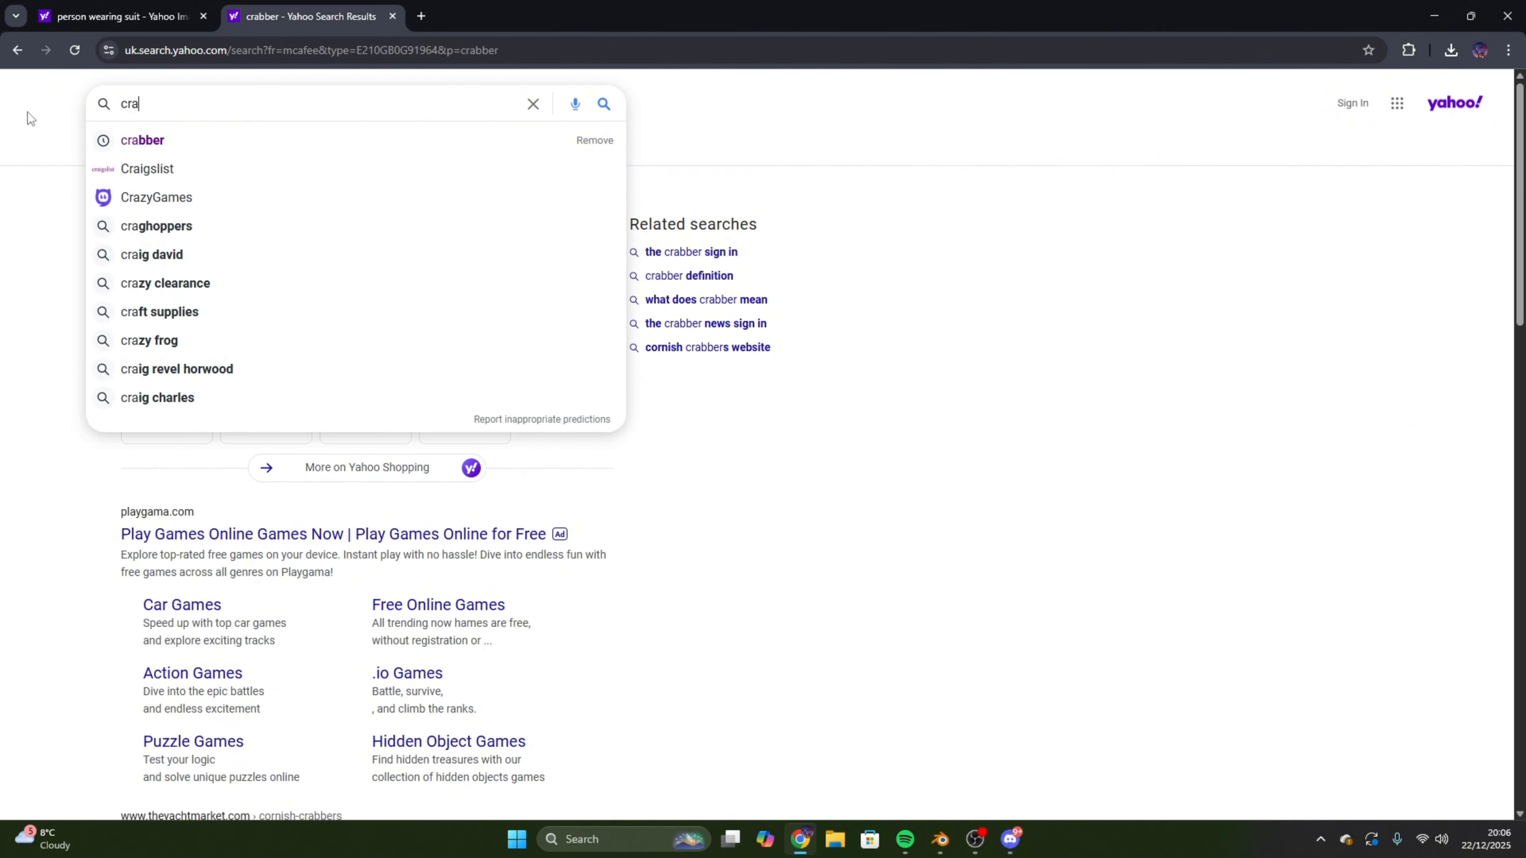
text(p i didn)
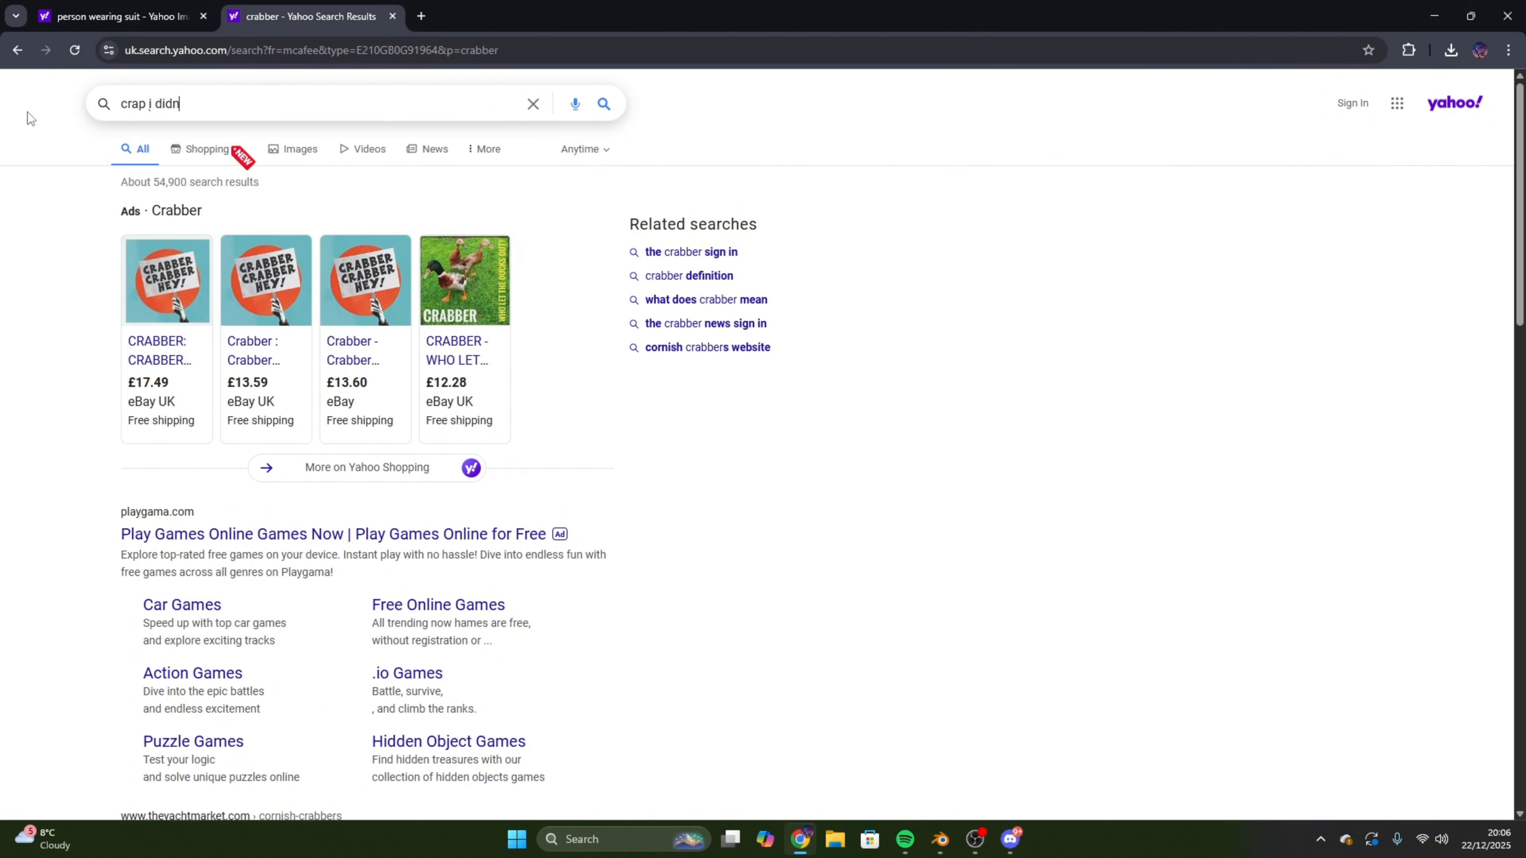
text(t get ready)
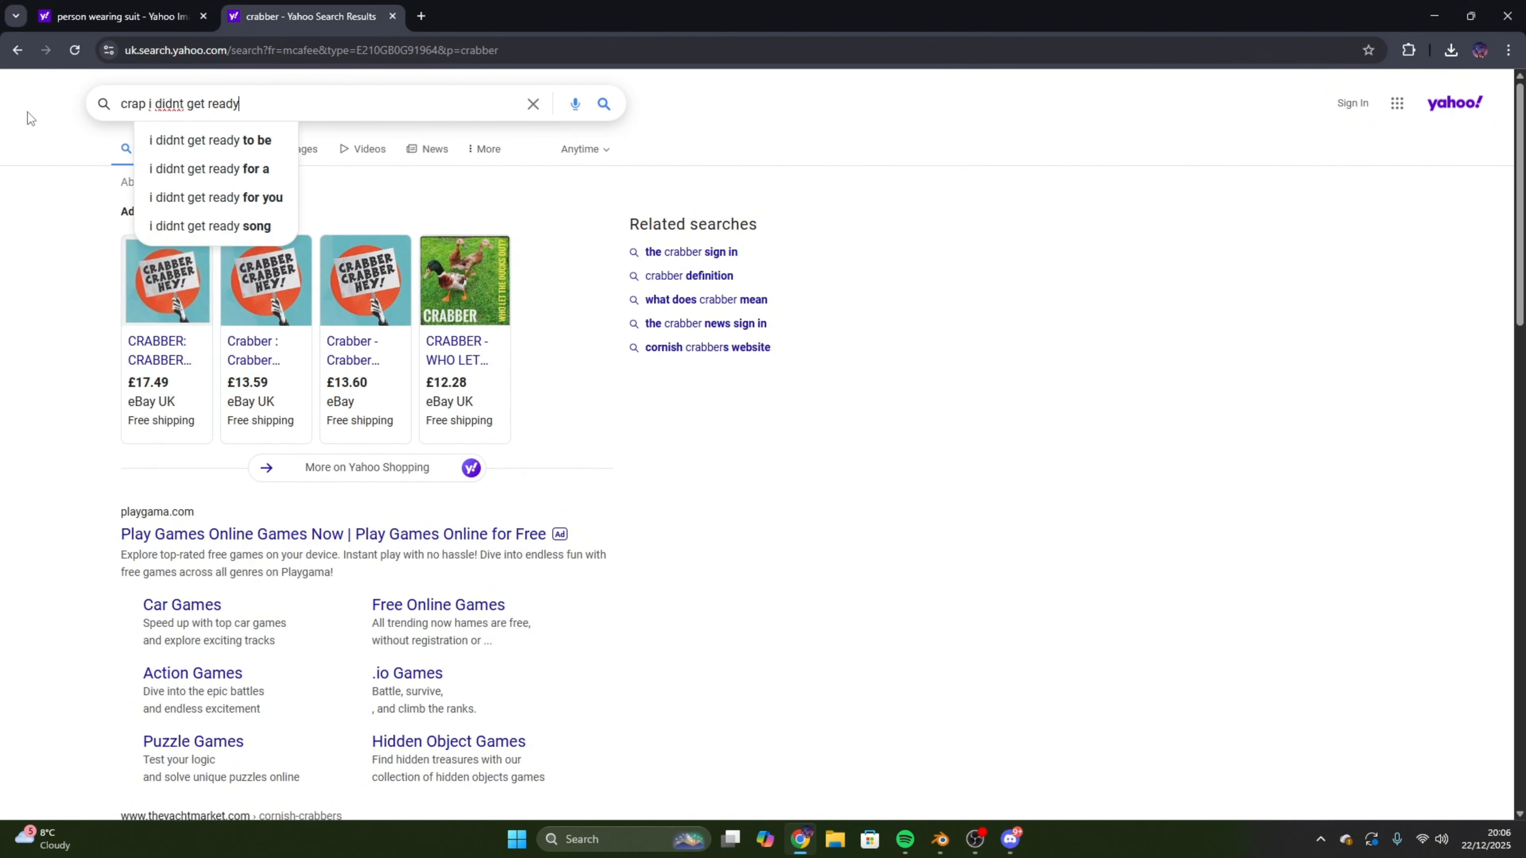
key(BackSpace)
key(BackSpace)
key(BackSpace)
key(BackSpace)
key(BackSpace)
key(BackSpace)
key(BackSpace)
key(BackSpace)
key(BackSpace)
key(BackSpace)
key(BackSpace)
key(BackSpace)
key(BackSpace)
key(BackSpace)
key(BackSpace)
key(BackSpace)
- Search the web for "YouTube" and open the official youtube.com site from the results
text(YouTube)
key(Return)
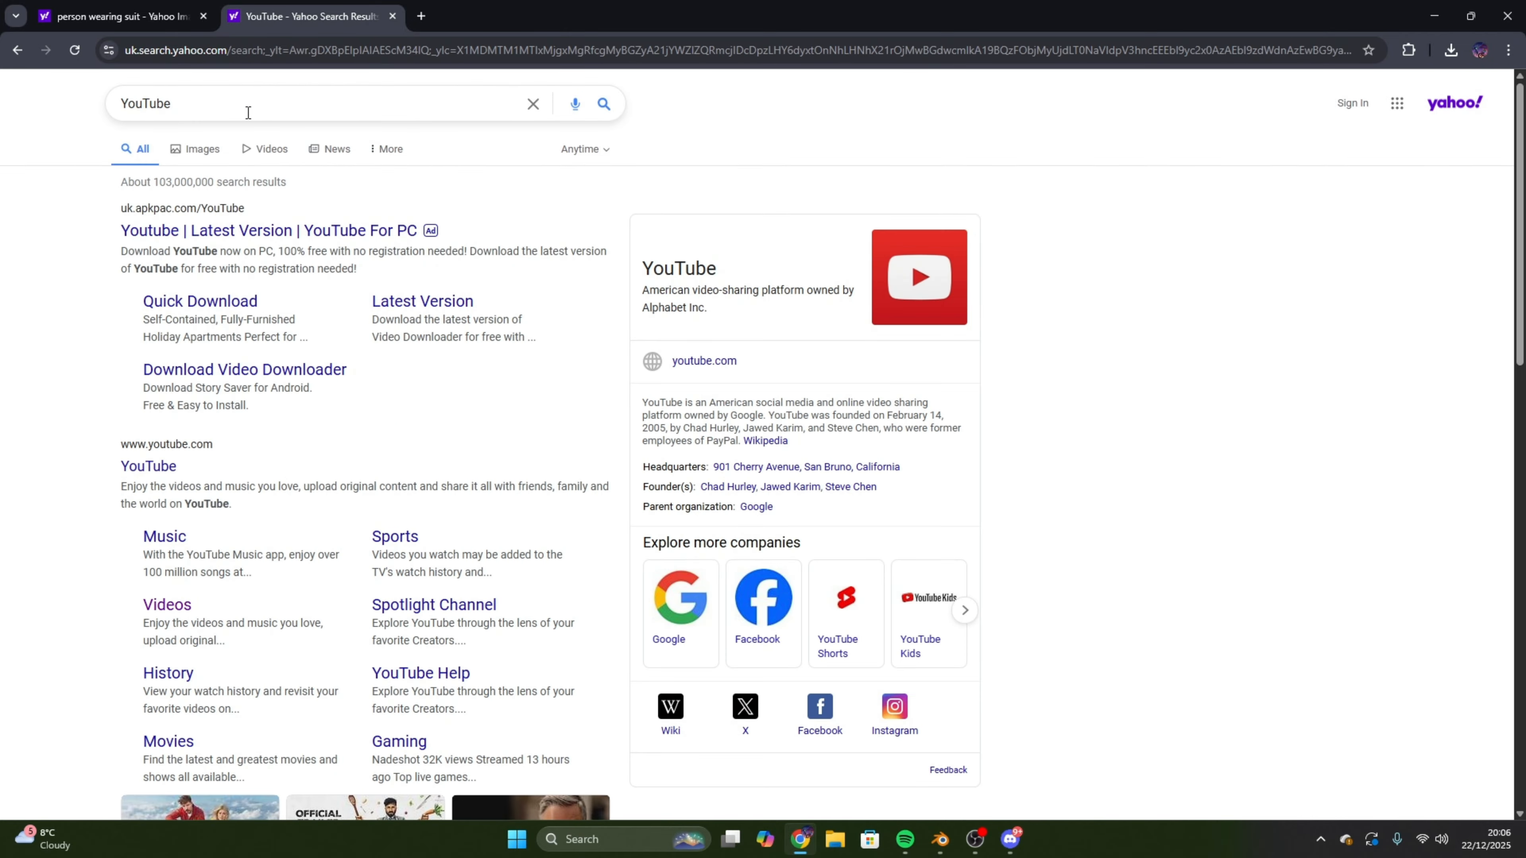
click(214, 231)
key(ctrl+w)
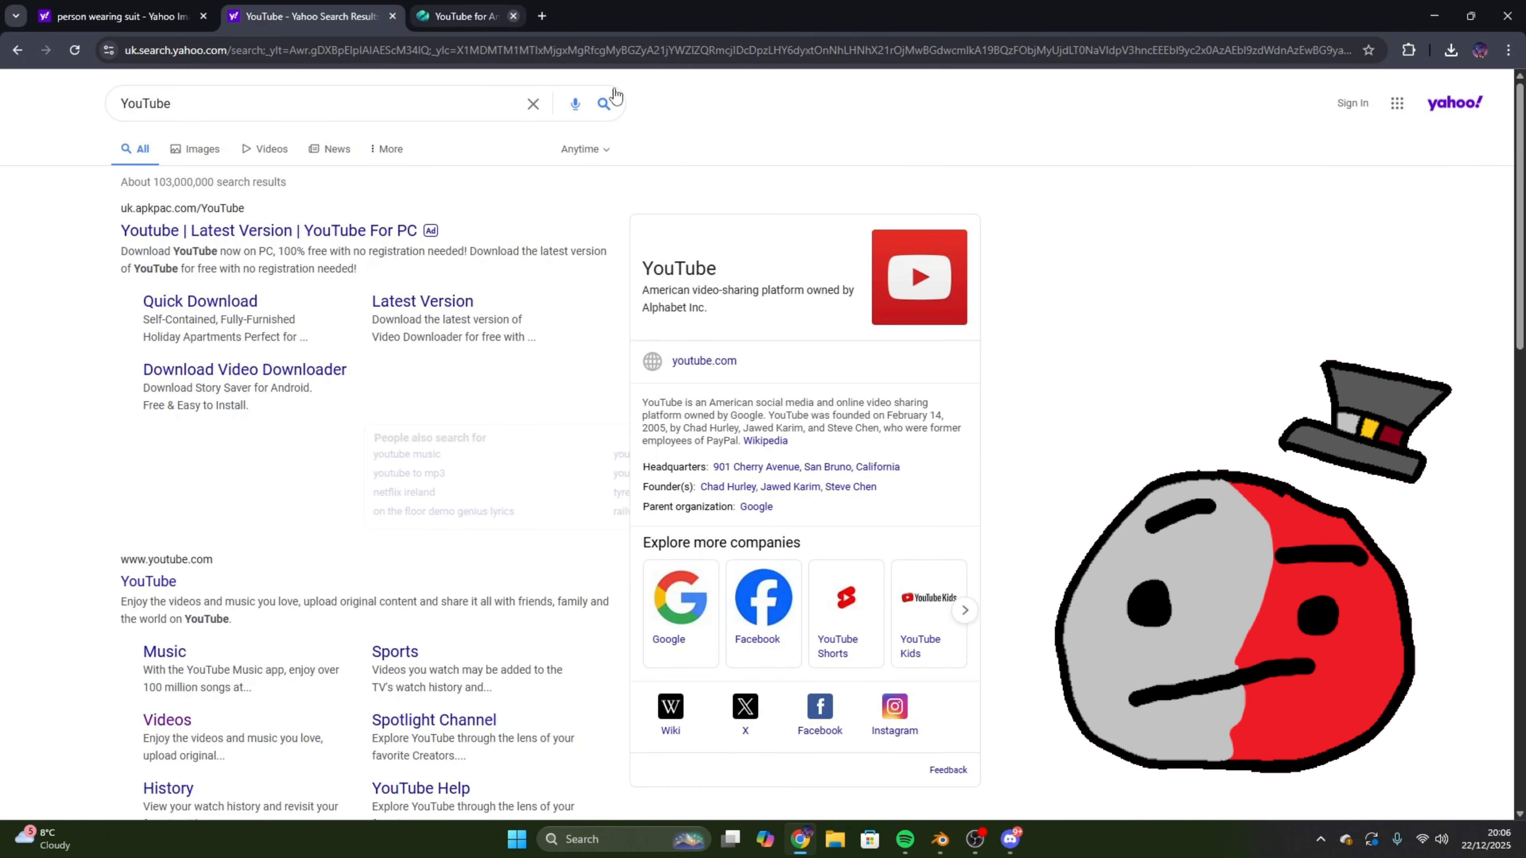
scroll(273, 528, down, 3)
click(154, 428)
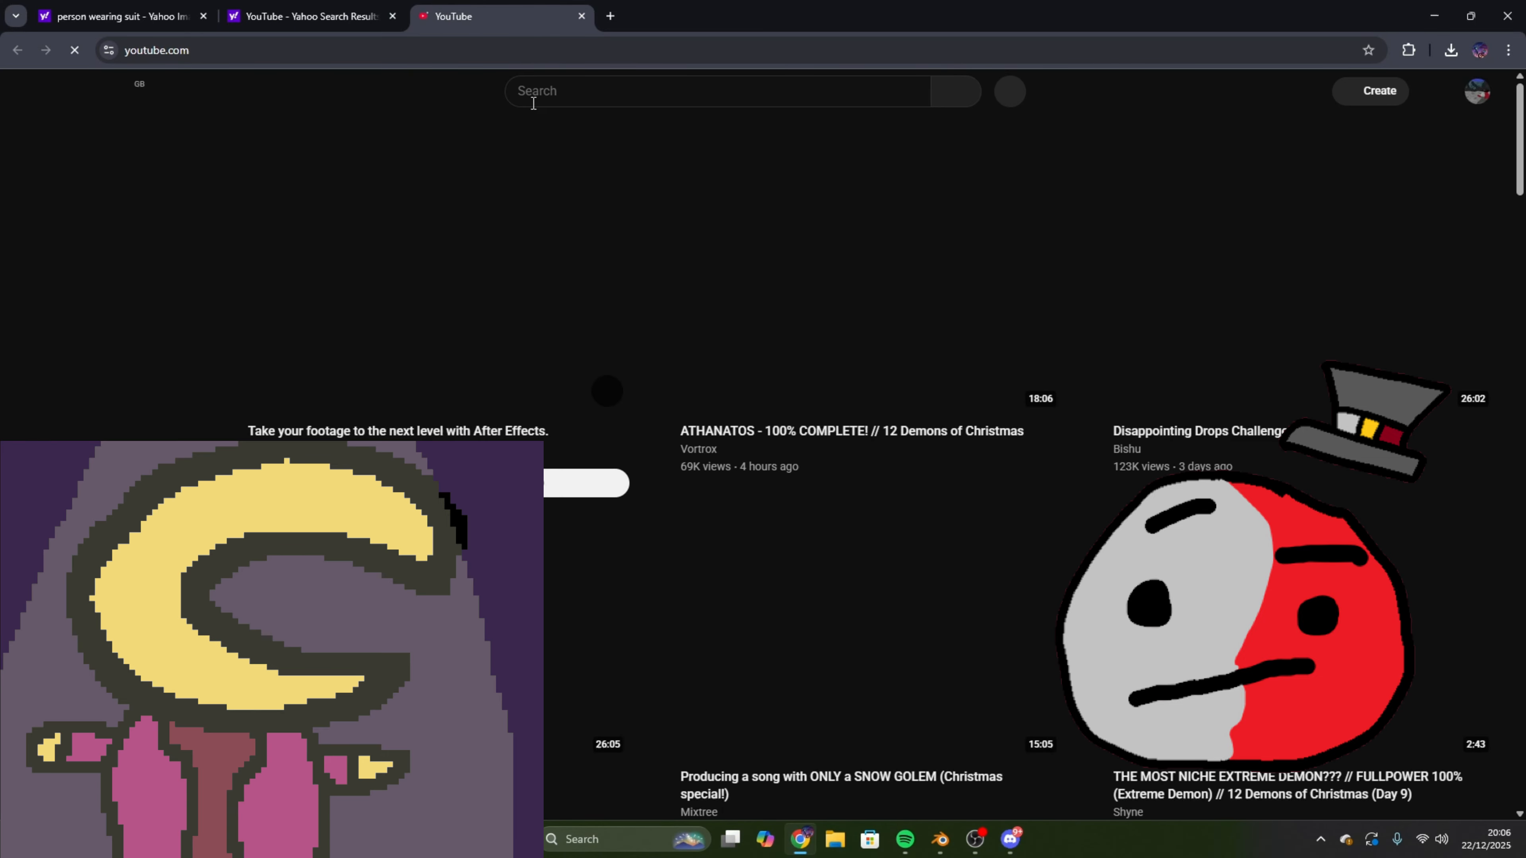
- Search YouTube for "crabber" and look through the results for the channel
click(534, 103)
text(crabber)
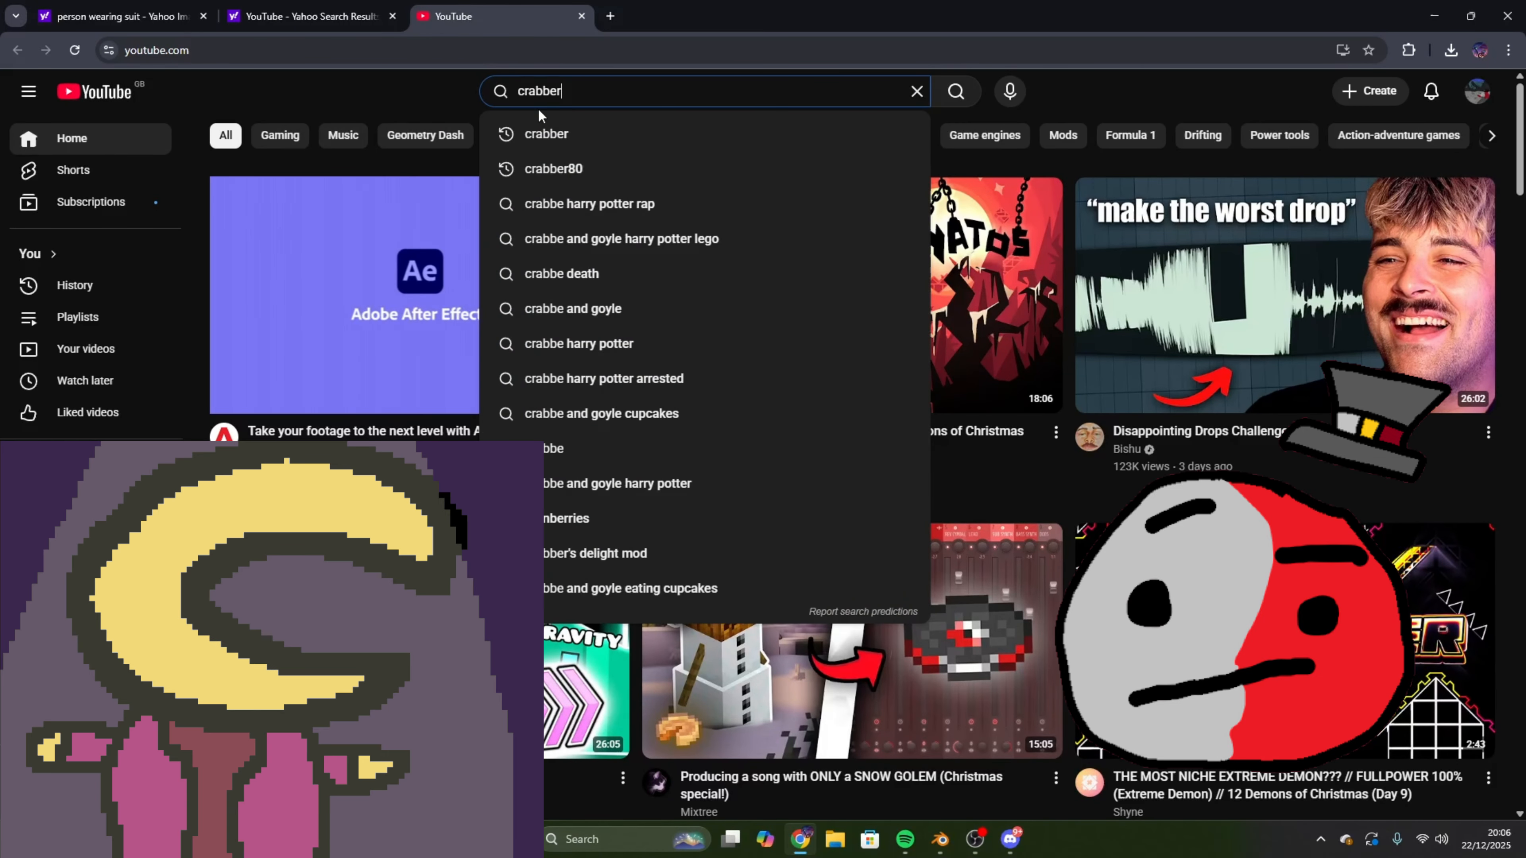
key(Return)
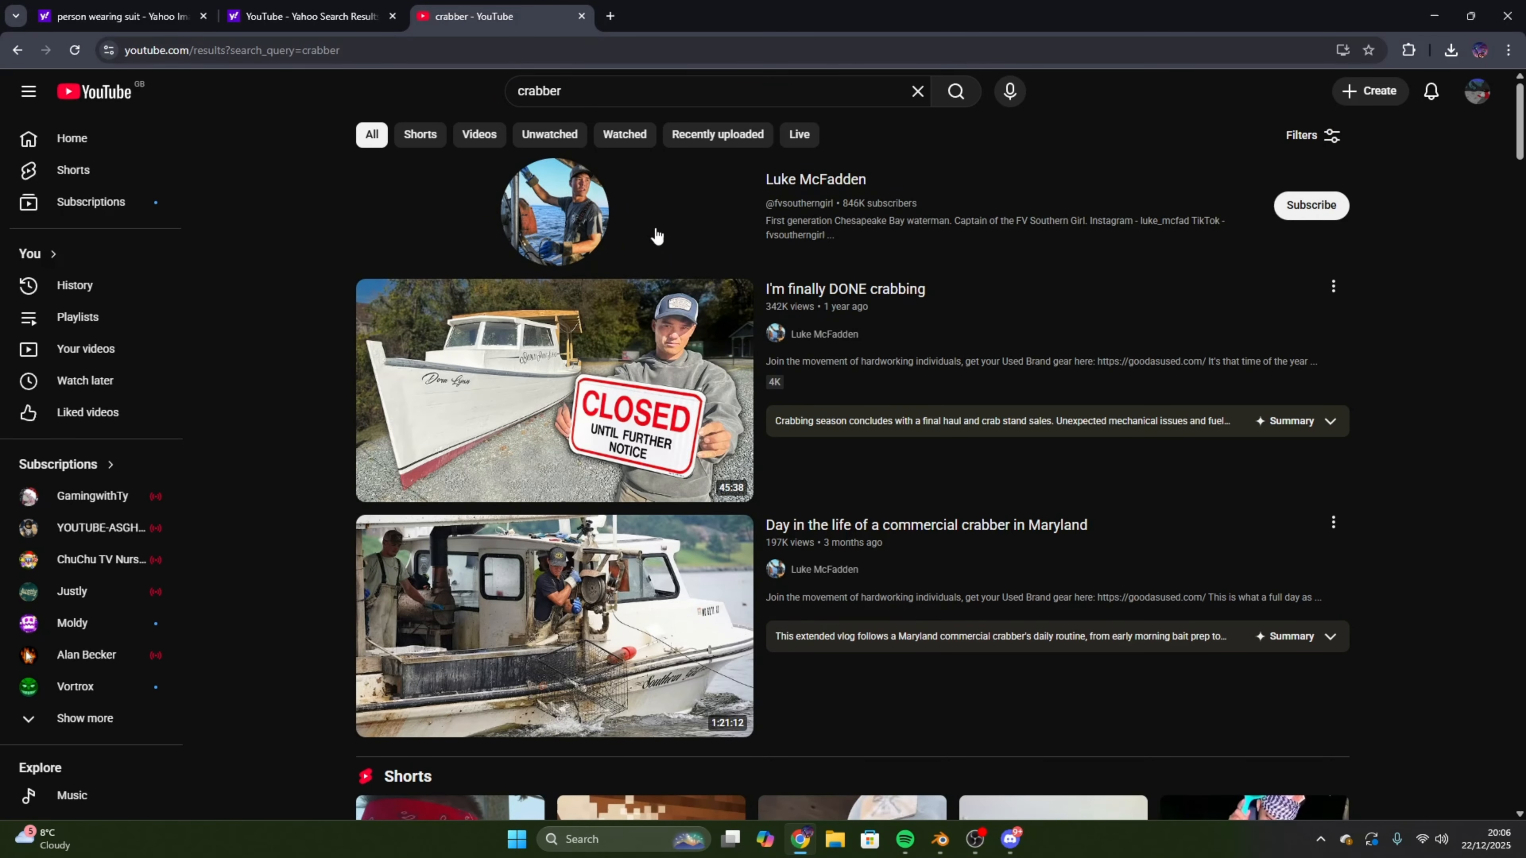
scroll(656, 236, down, 8)
scroll(944, 192, up, 8)
scroll(804, 181, down, 20)
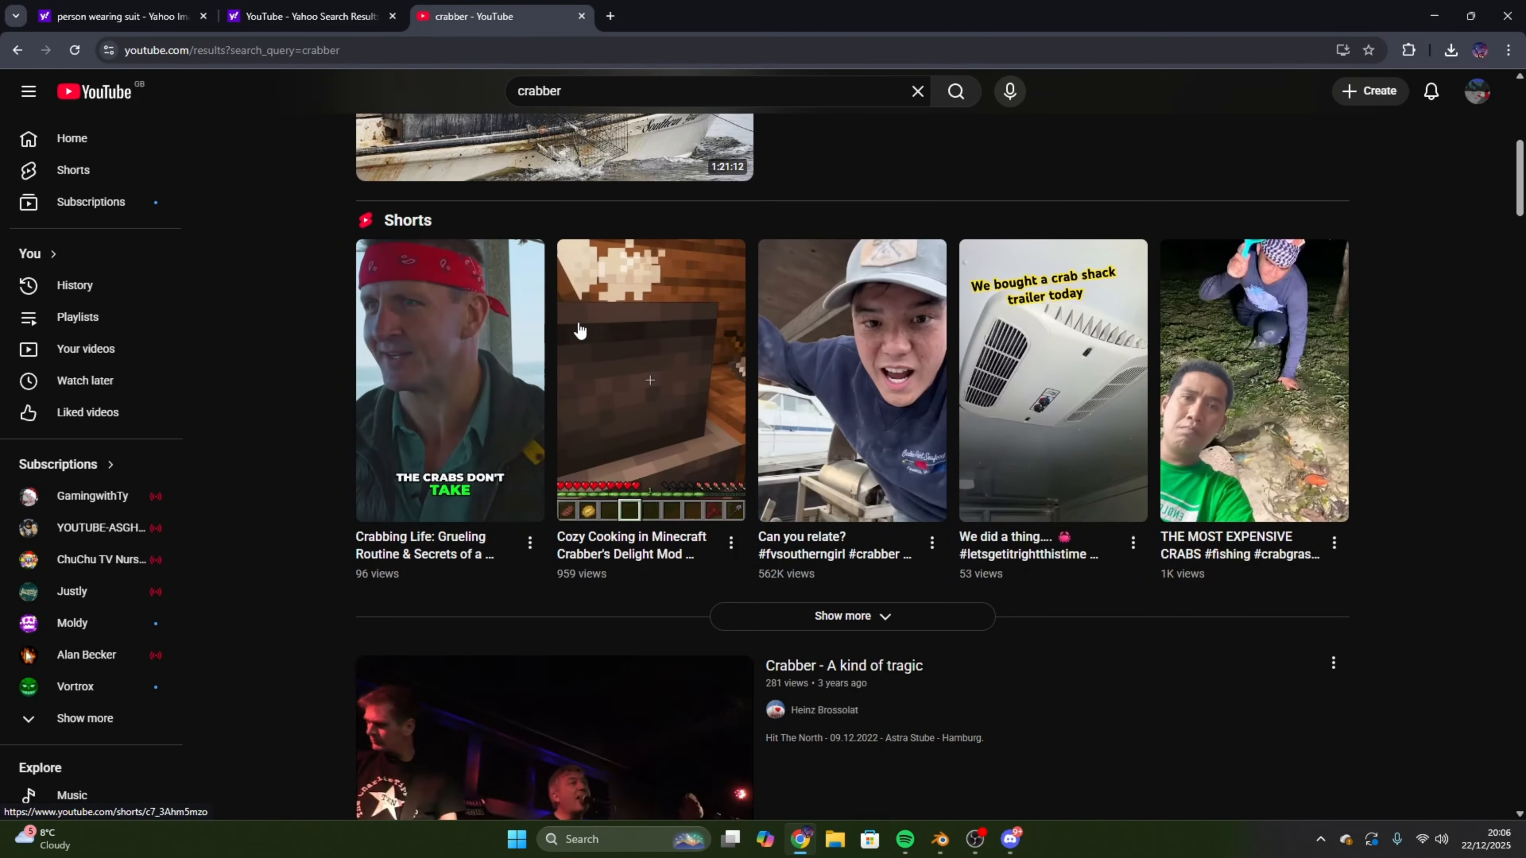
scroll(679, 365, down, 20)
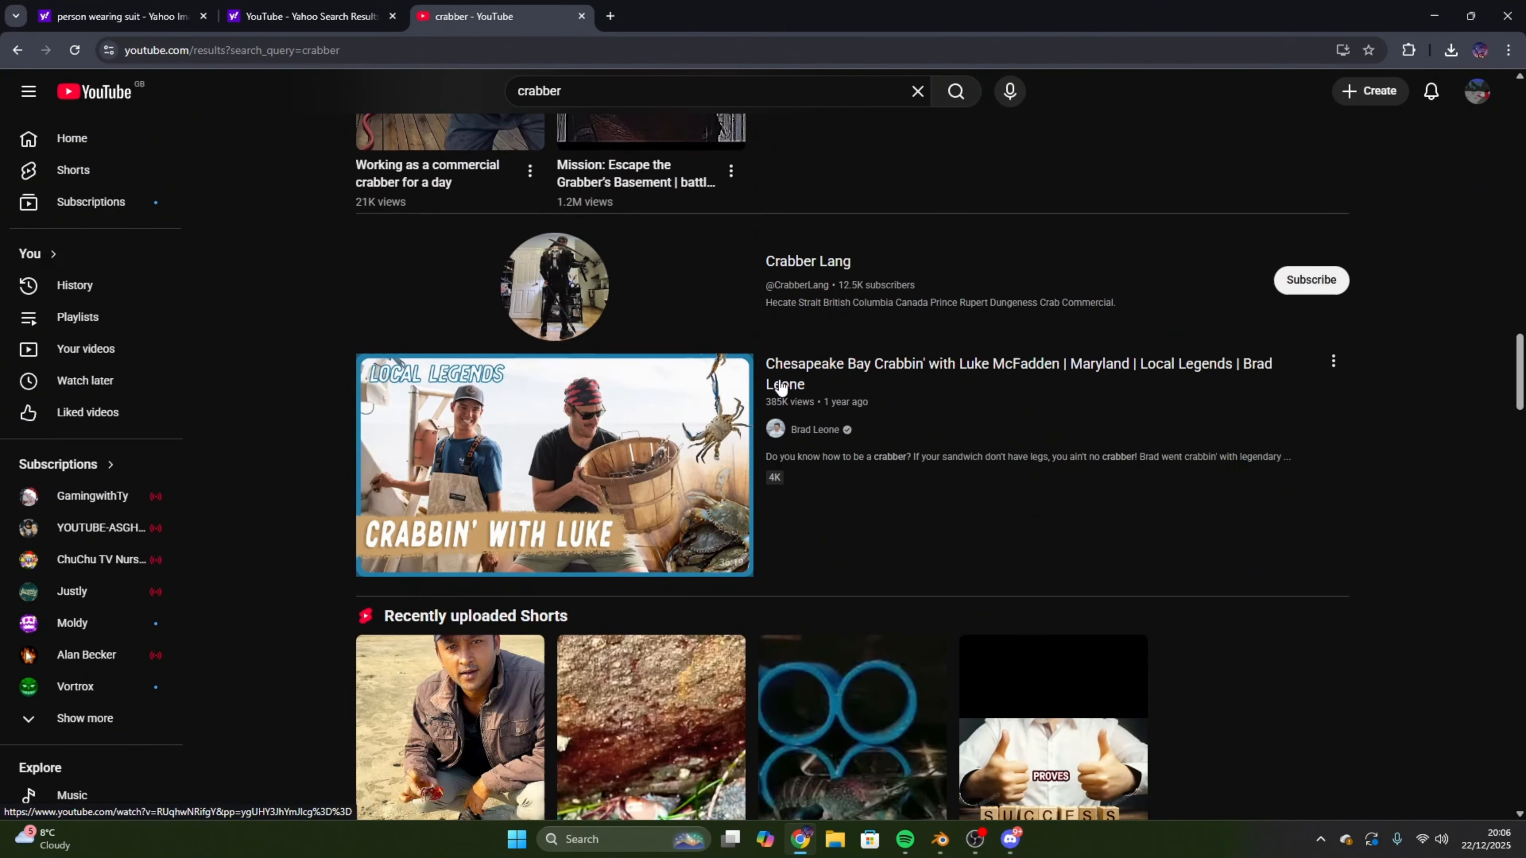
scroll(753, 421, down, 20)
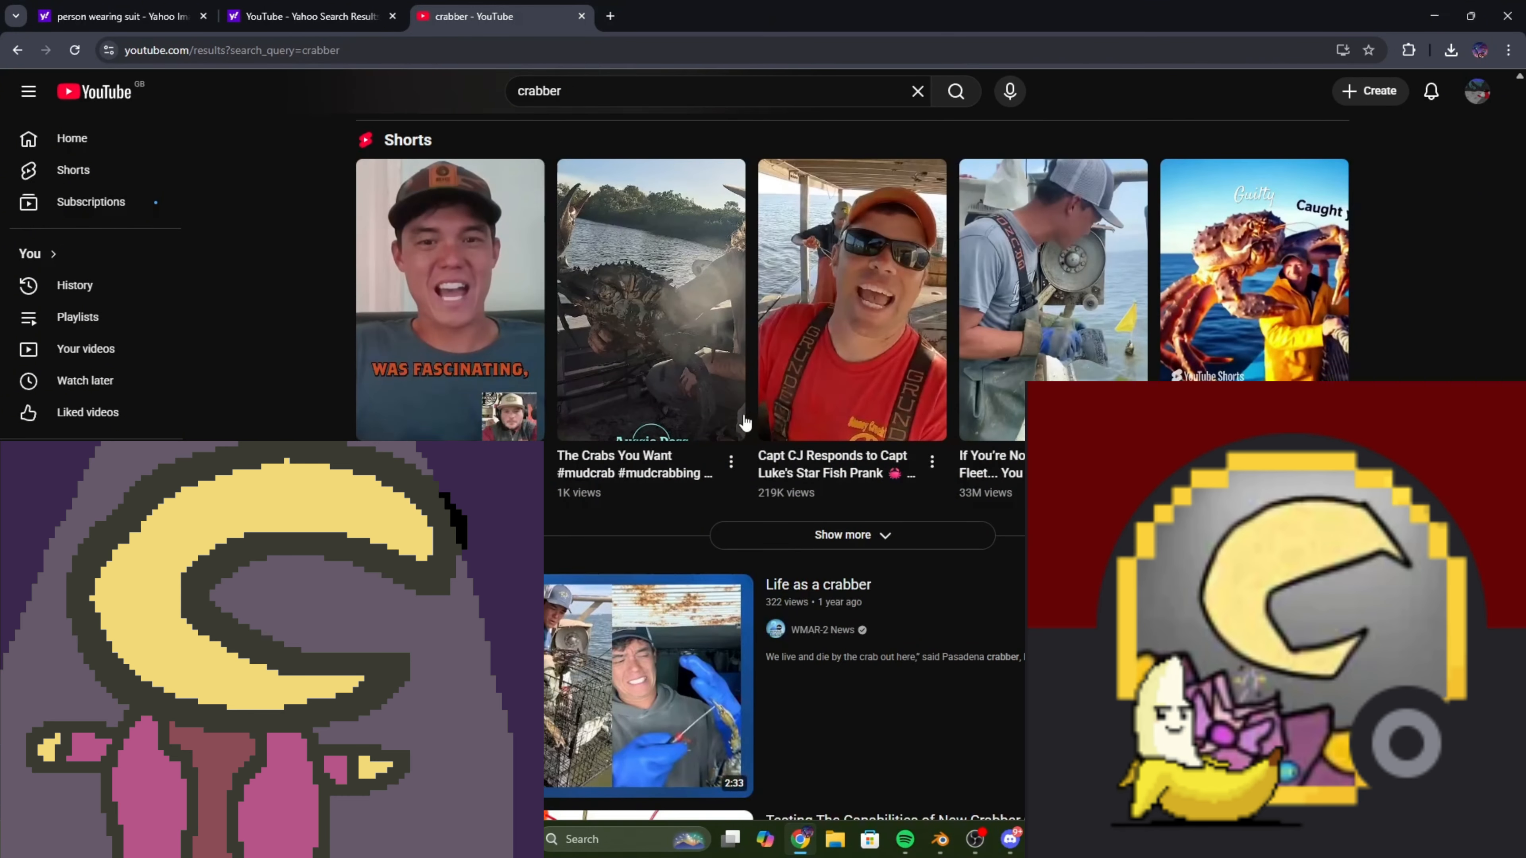
scroll(740, 415, down, 15)
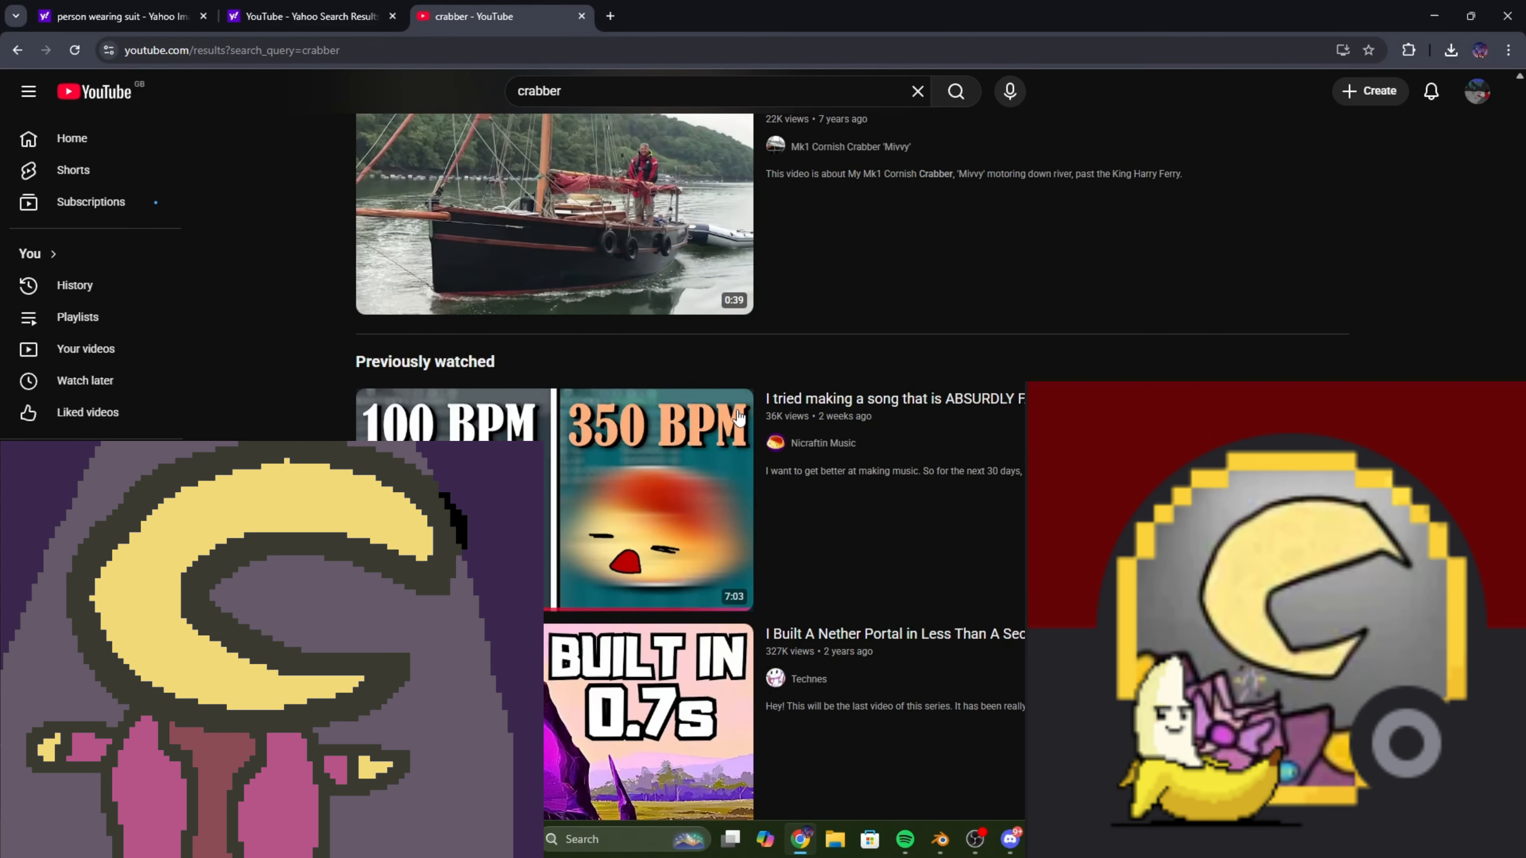
scroll(741, 415, up, 8)
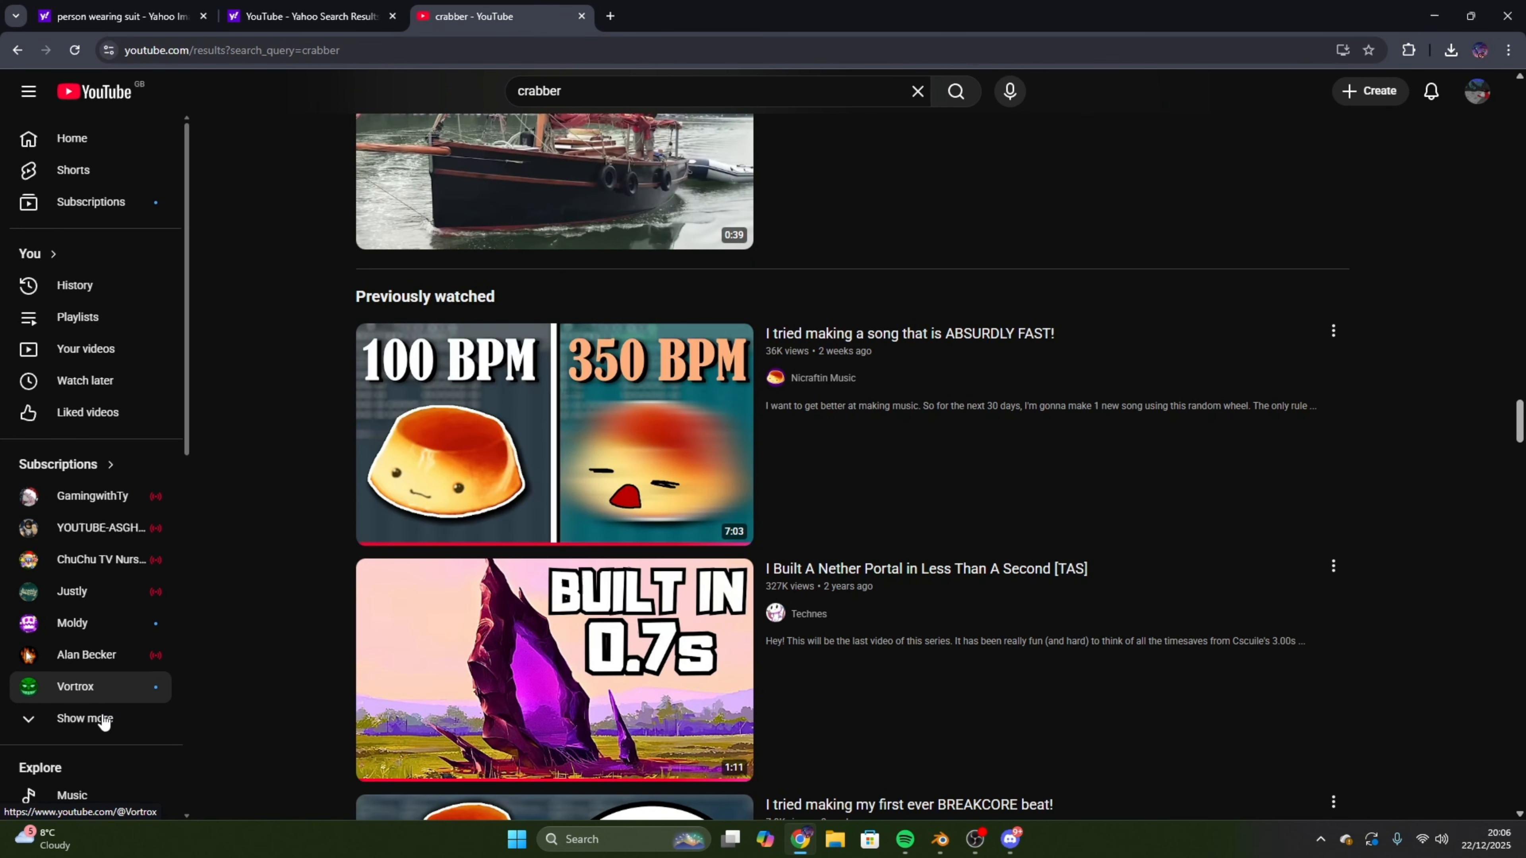
- Expand the YouTube subscriptions list and look through it for the channel
click(102, 719)
scroll(114, 607, down, 10)
scroll(115, 576, down, 3)
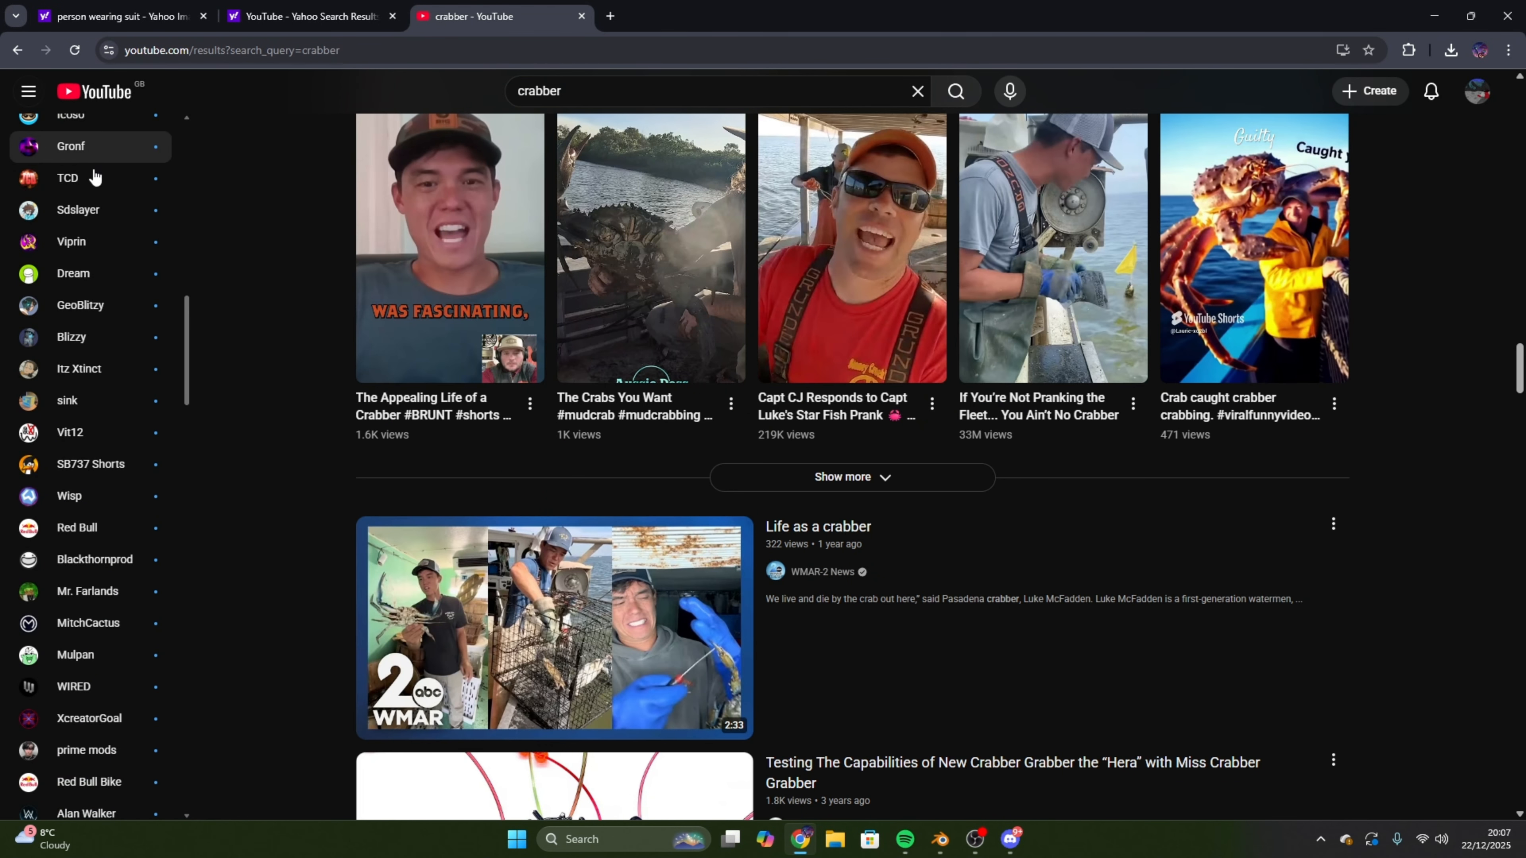
scroll(117, 253, up, 14)
scroll(117, 241, up, 1)
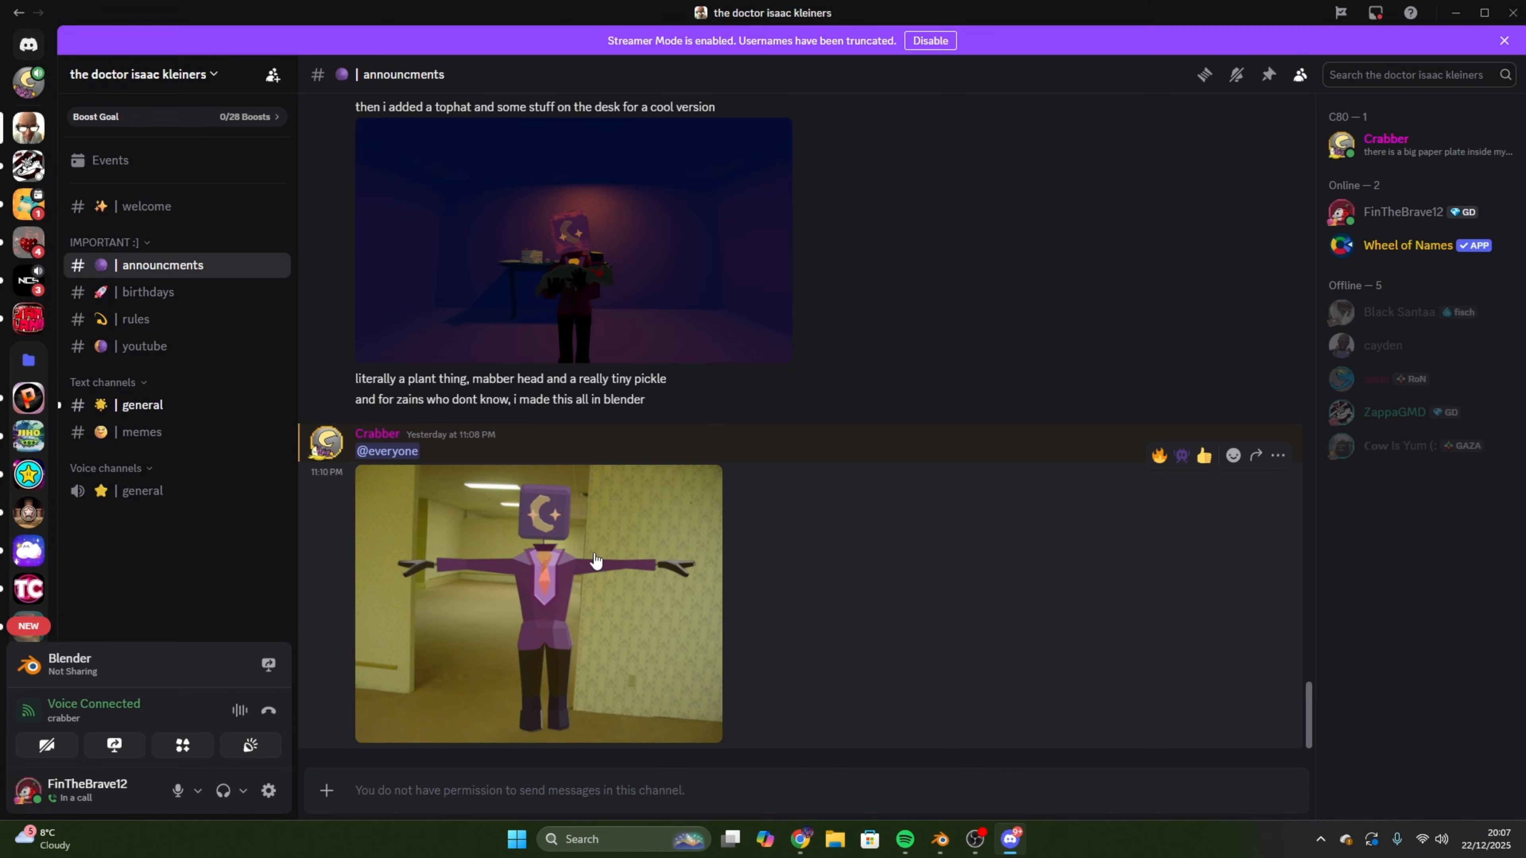
- Enlarge the image of the purple-suited character in the Discord announcements channel and zoom in on it
click(595, 560)
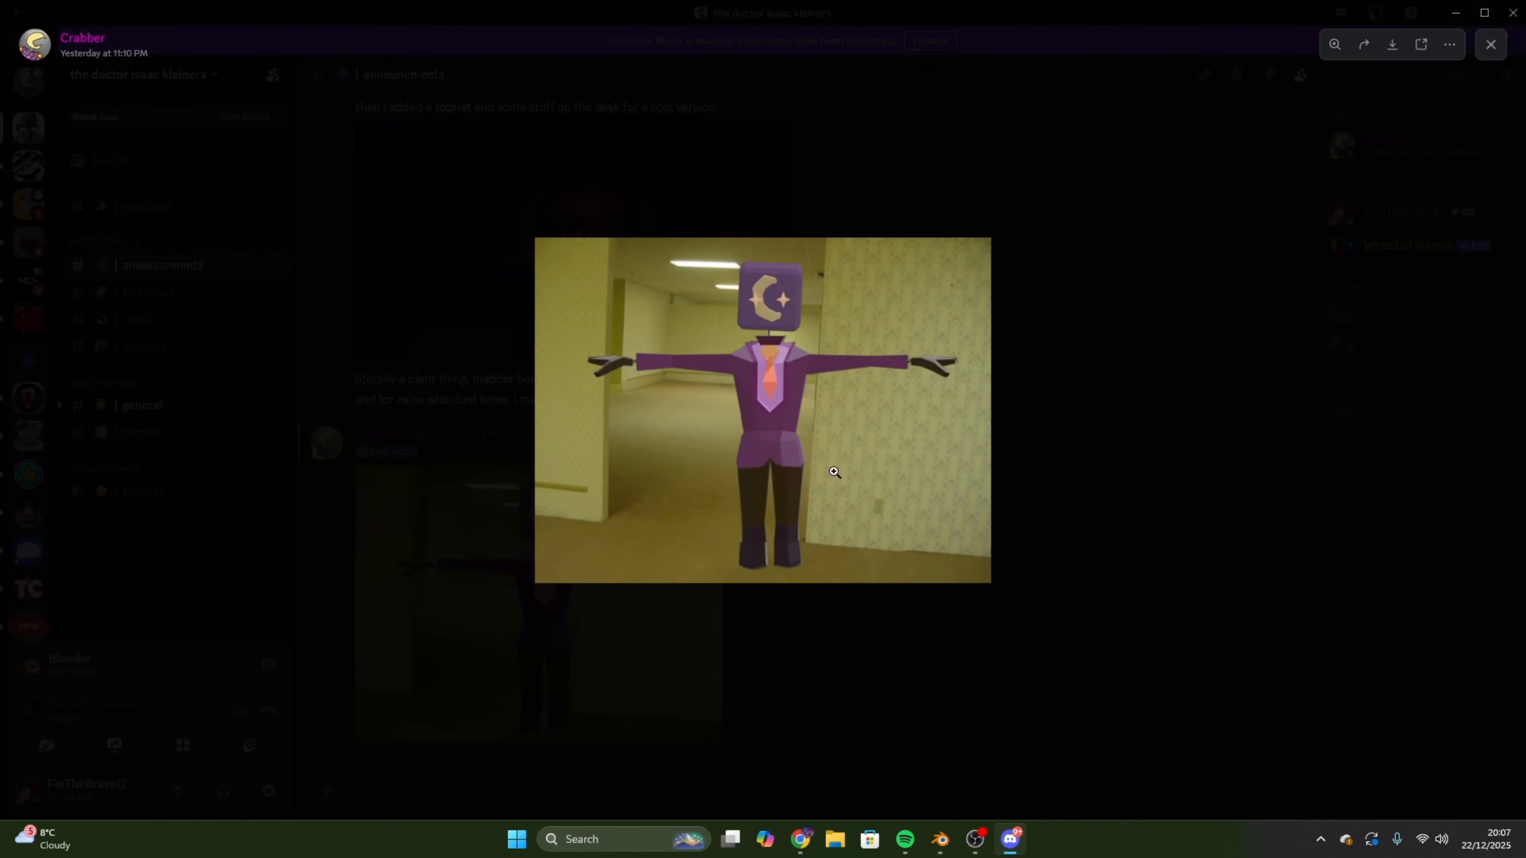
click(876, 368)
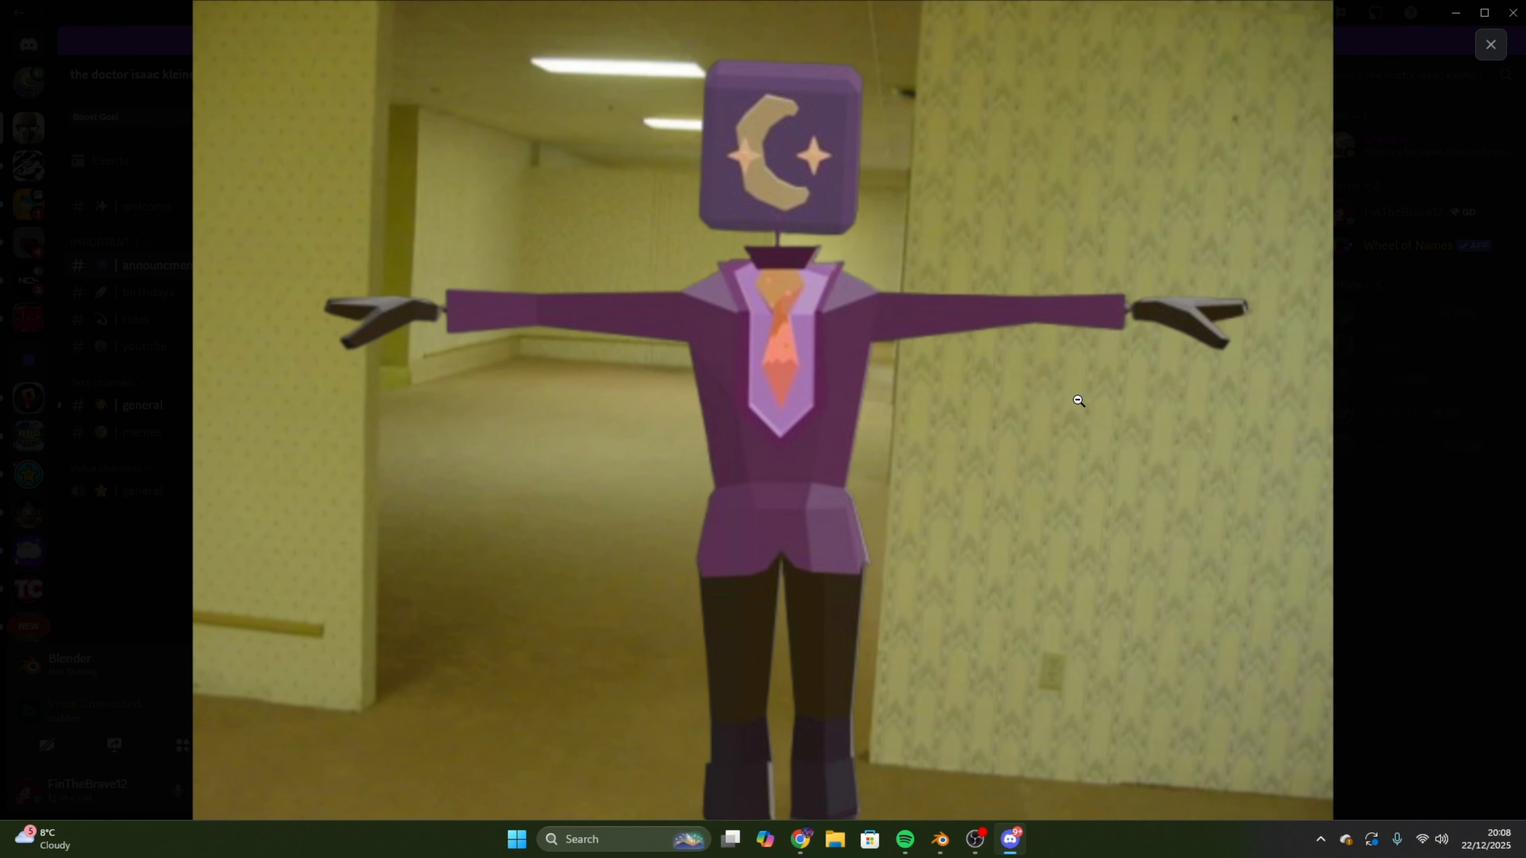
- Return to Blender and select the cube in front of the suit reference image
key(alt+Tab)
click(597, 423)
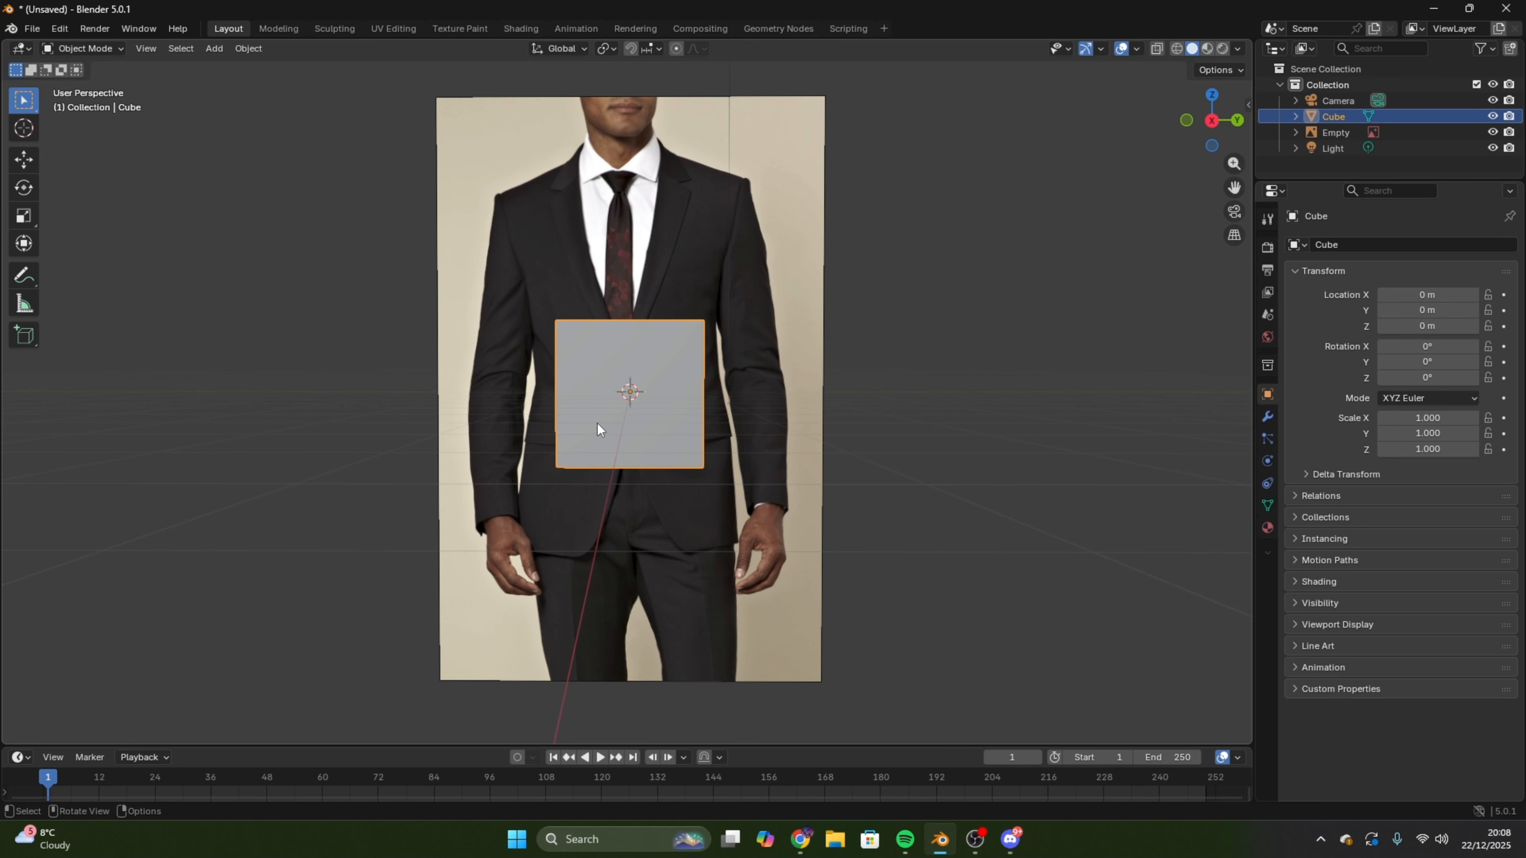
click(84, 47)
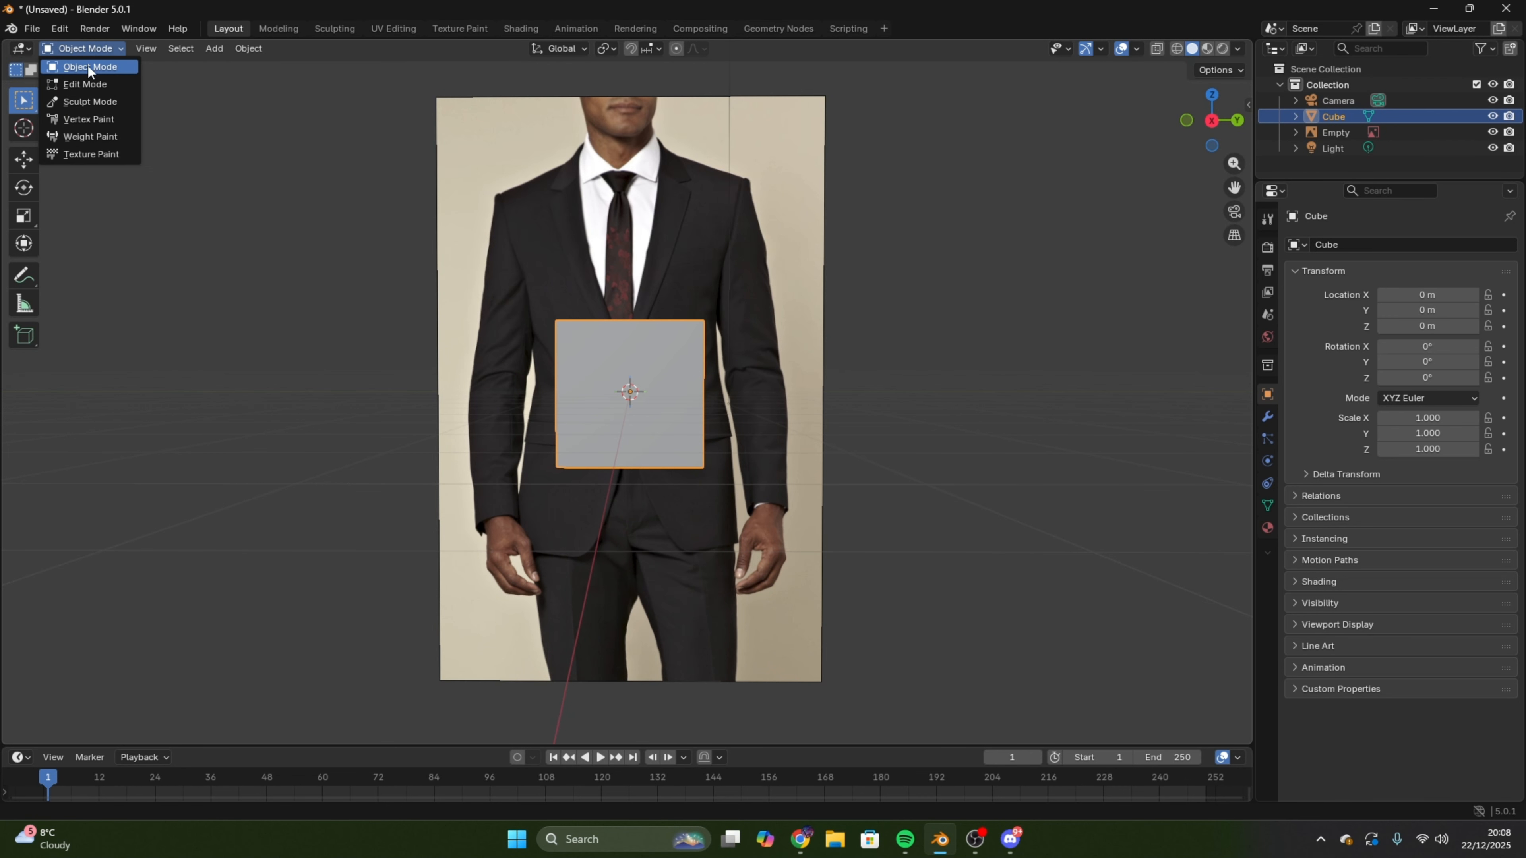
- Examine the enlarged purple-suited character image in Discord once more, and return to Blender
click(1015, 841)
click(1487, 278)
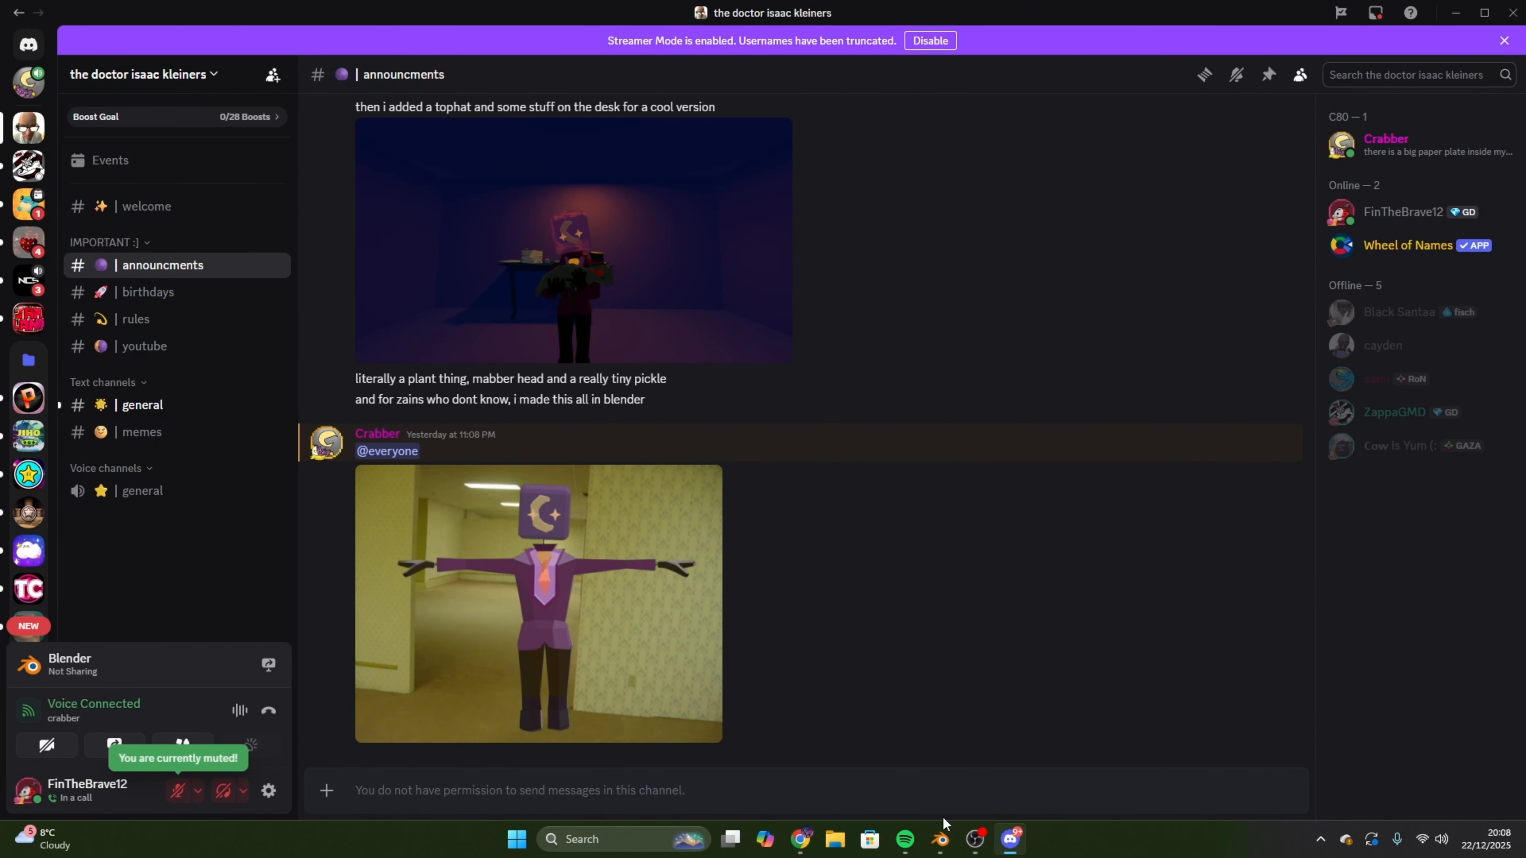
click(595, 613)
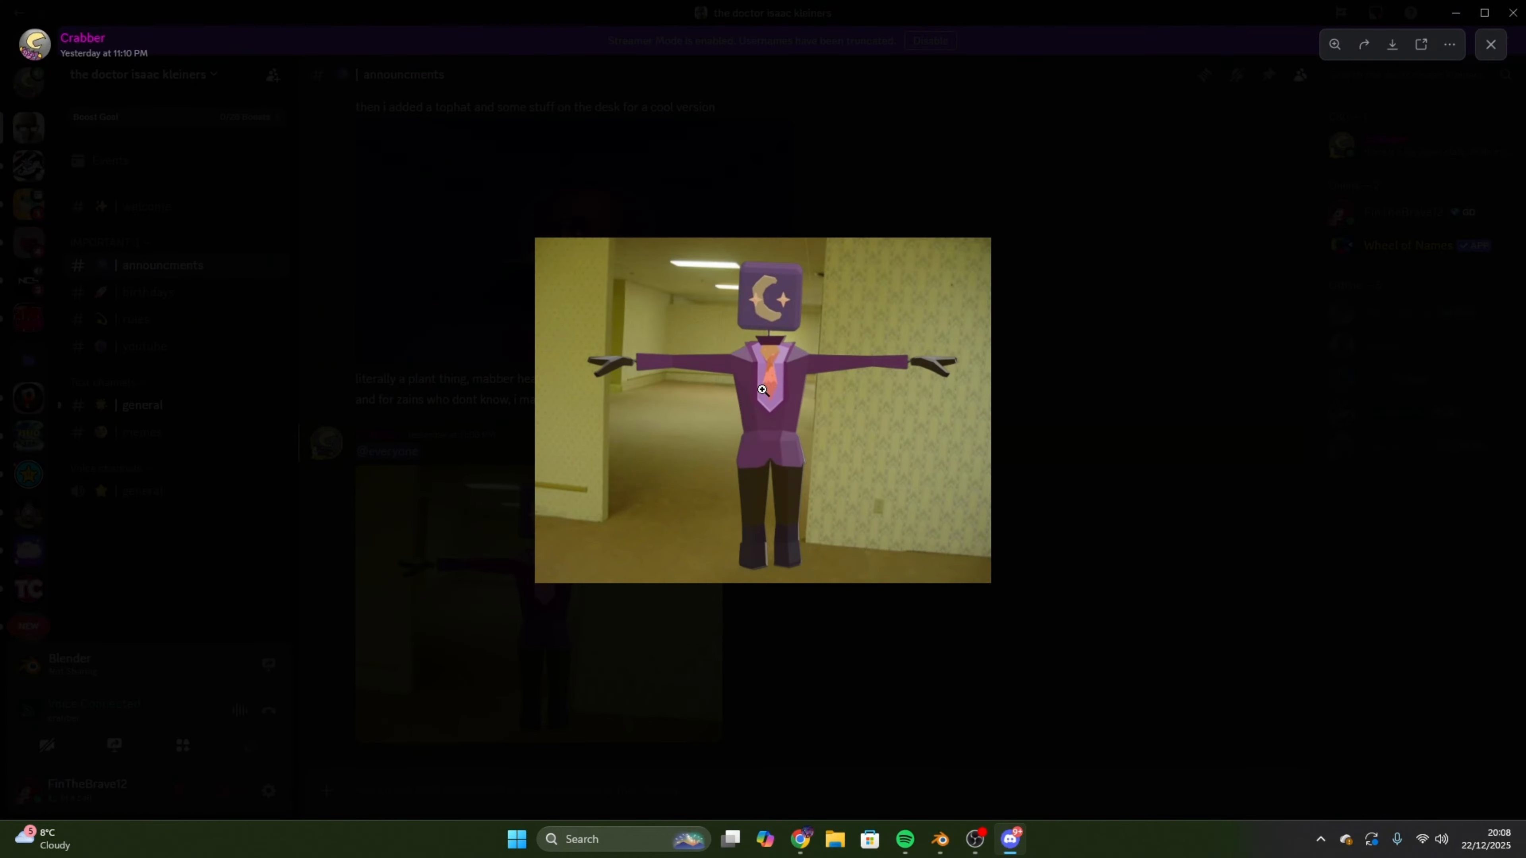
click(763, 391)
click(940, 839)
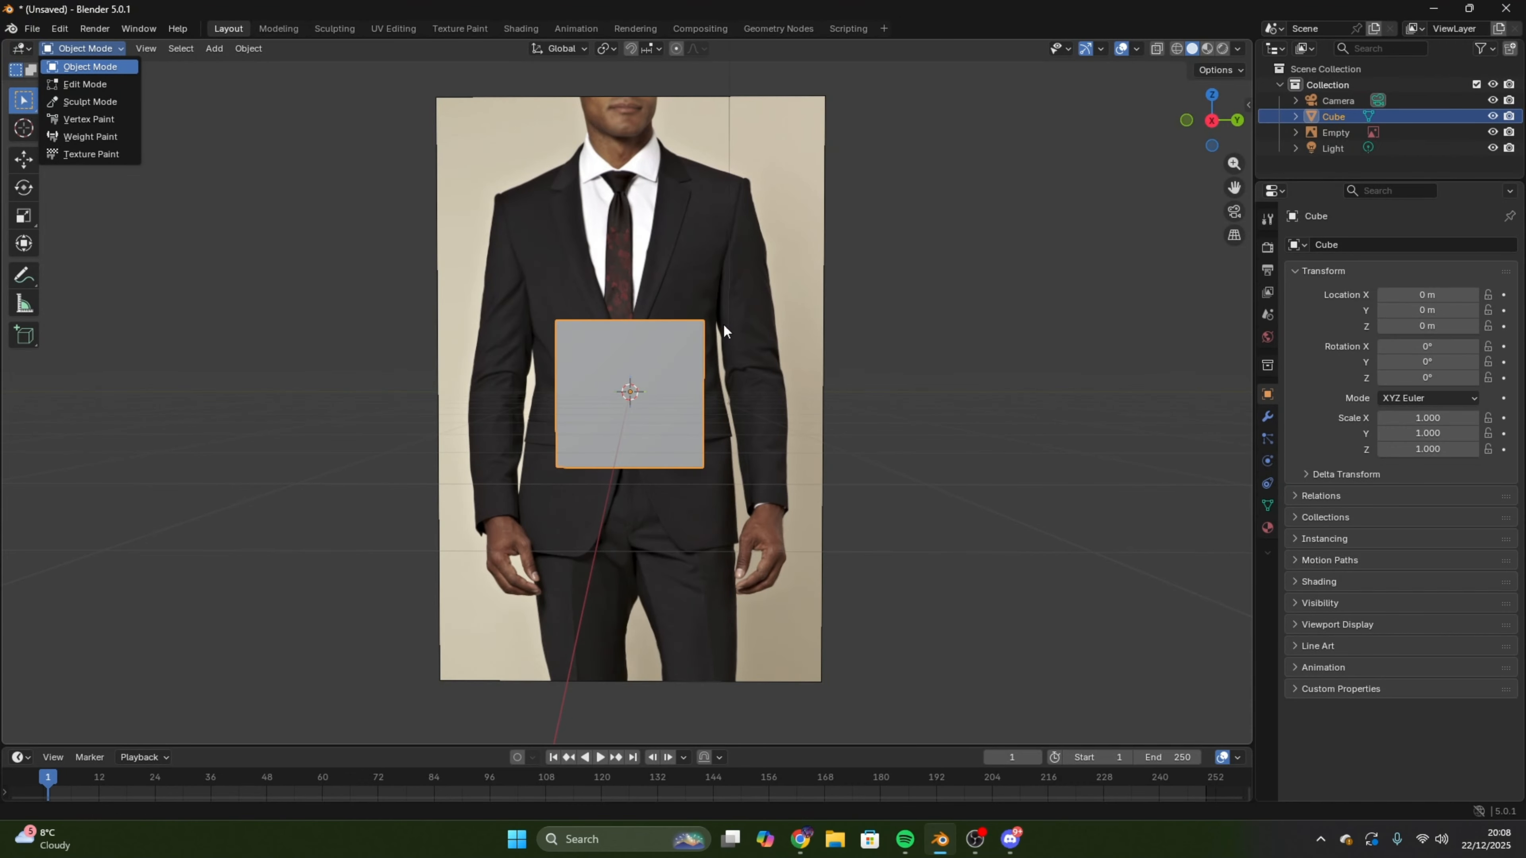
- Put the cube into Edit Mode and display the viewport in wireframe shading
middle_drag(675, 357, 787, 311)
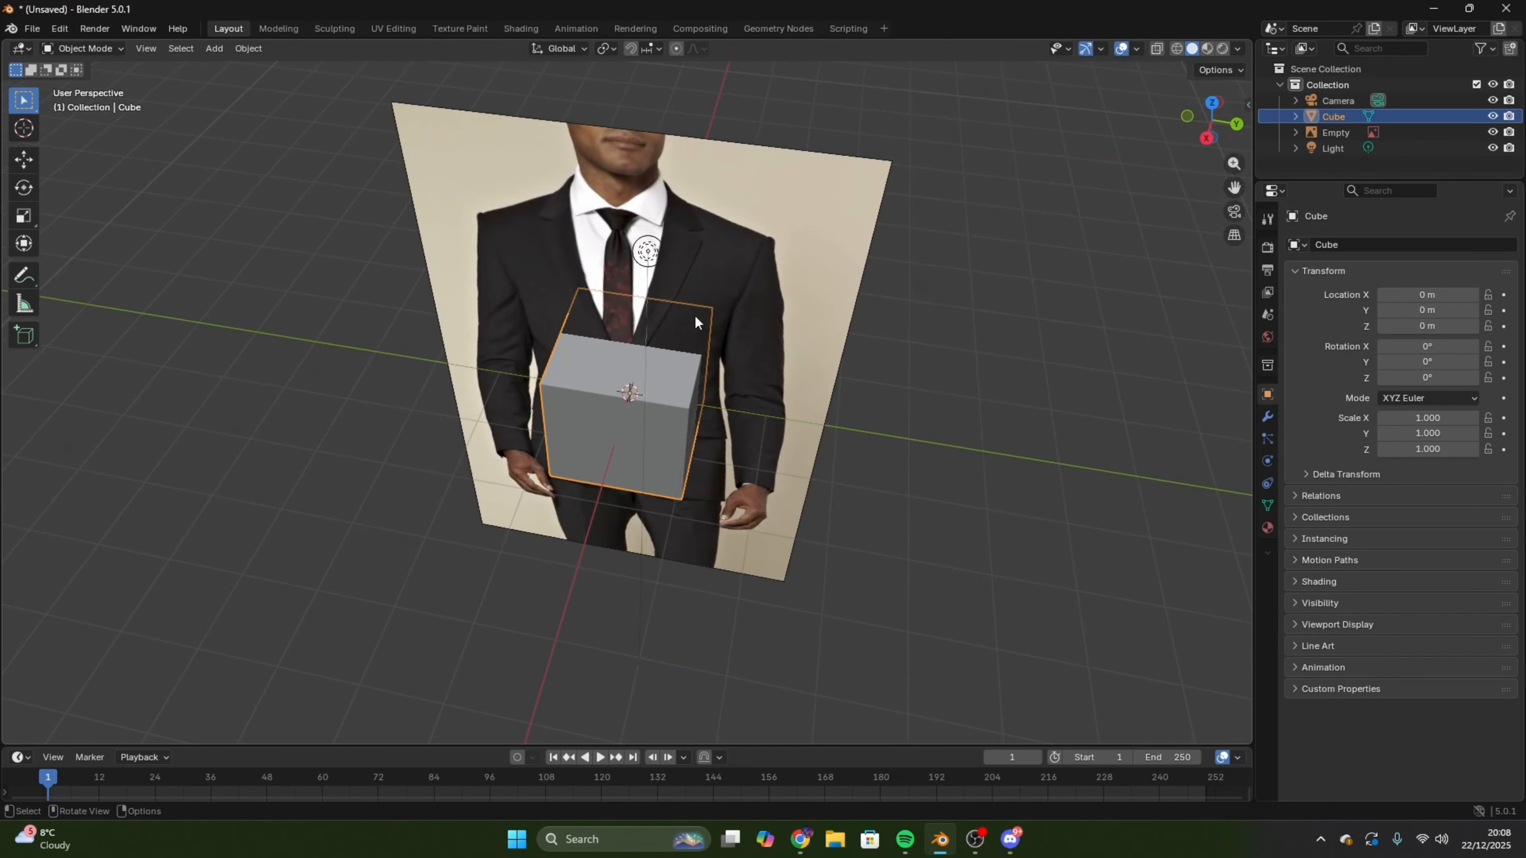
middle_drag(695, 323, 665, 394)
middle_drag(794, 411, 775, 384)
click(92, 51)
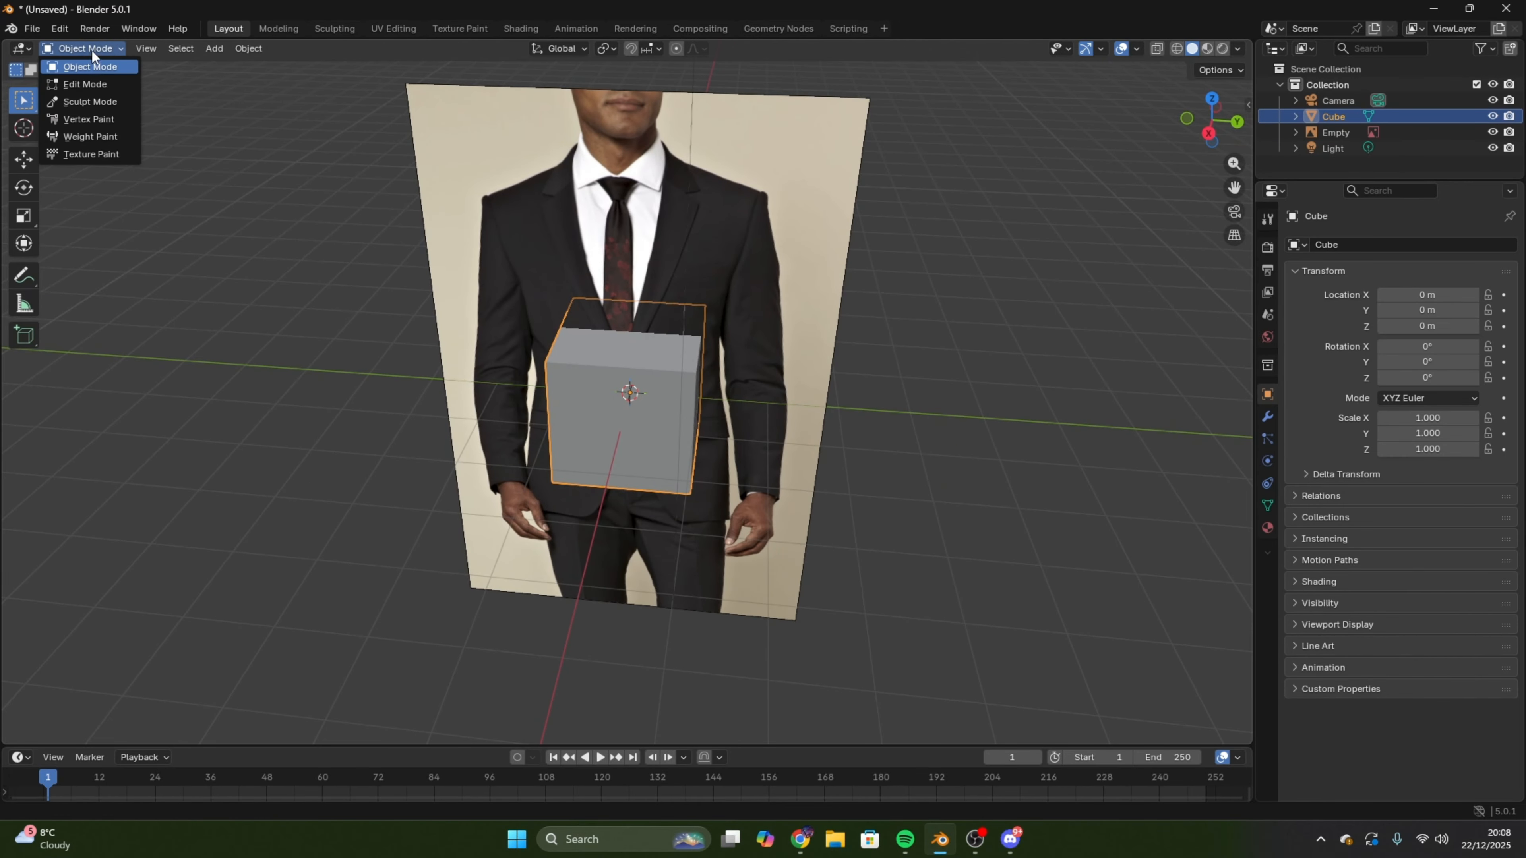
click(84, 85)
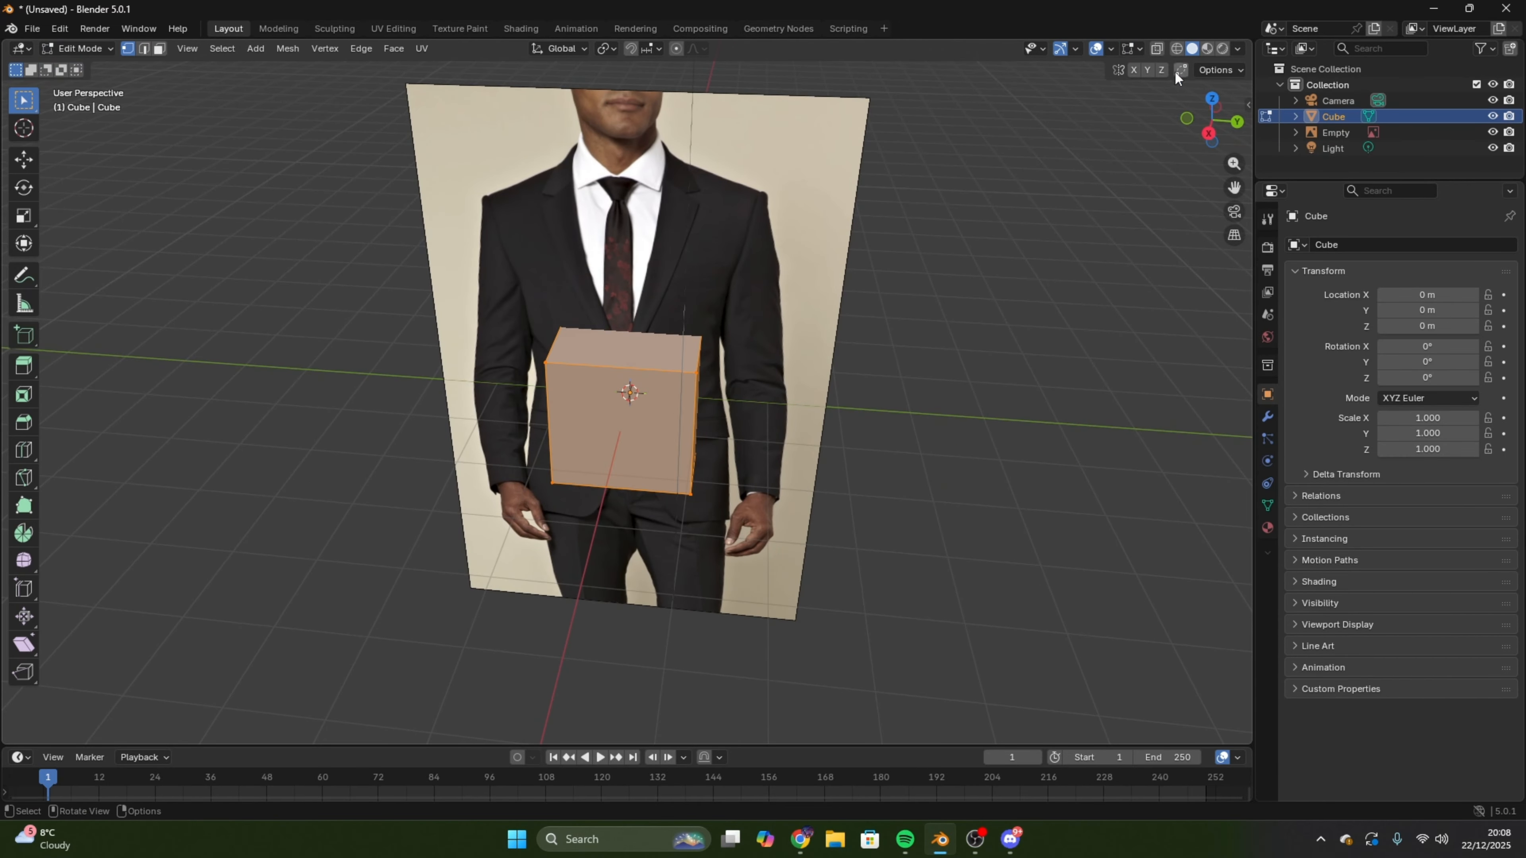
click(1181, 50)
middle_drag(964, 385, 984, 319)
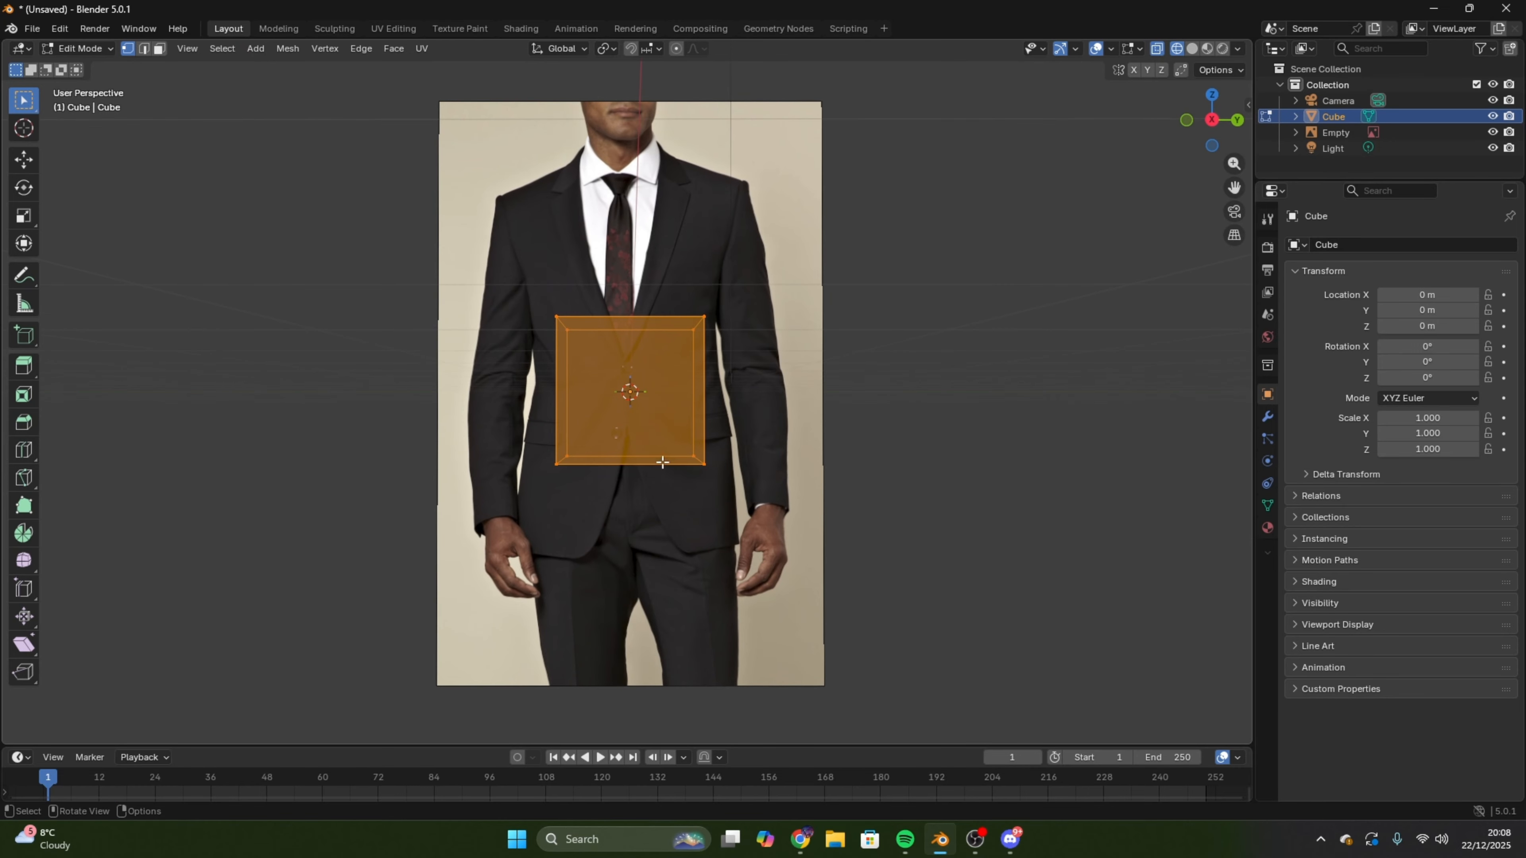
- In the left orthographic view, move the cube's corner vertices to fit the waist section of the suit jacket
click(1212, 119)
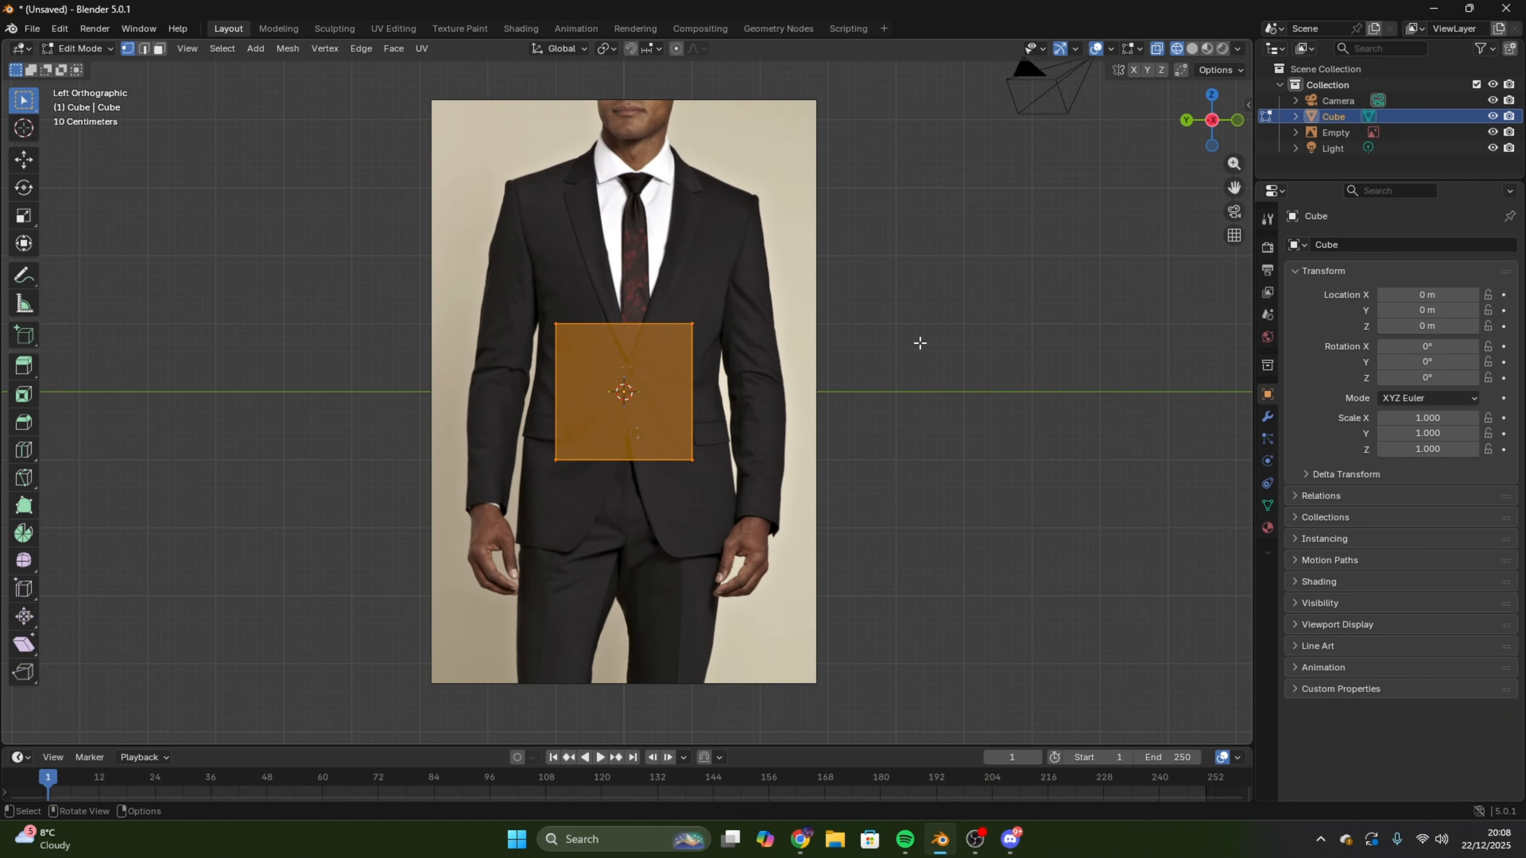
click(919, 343)
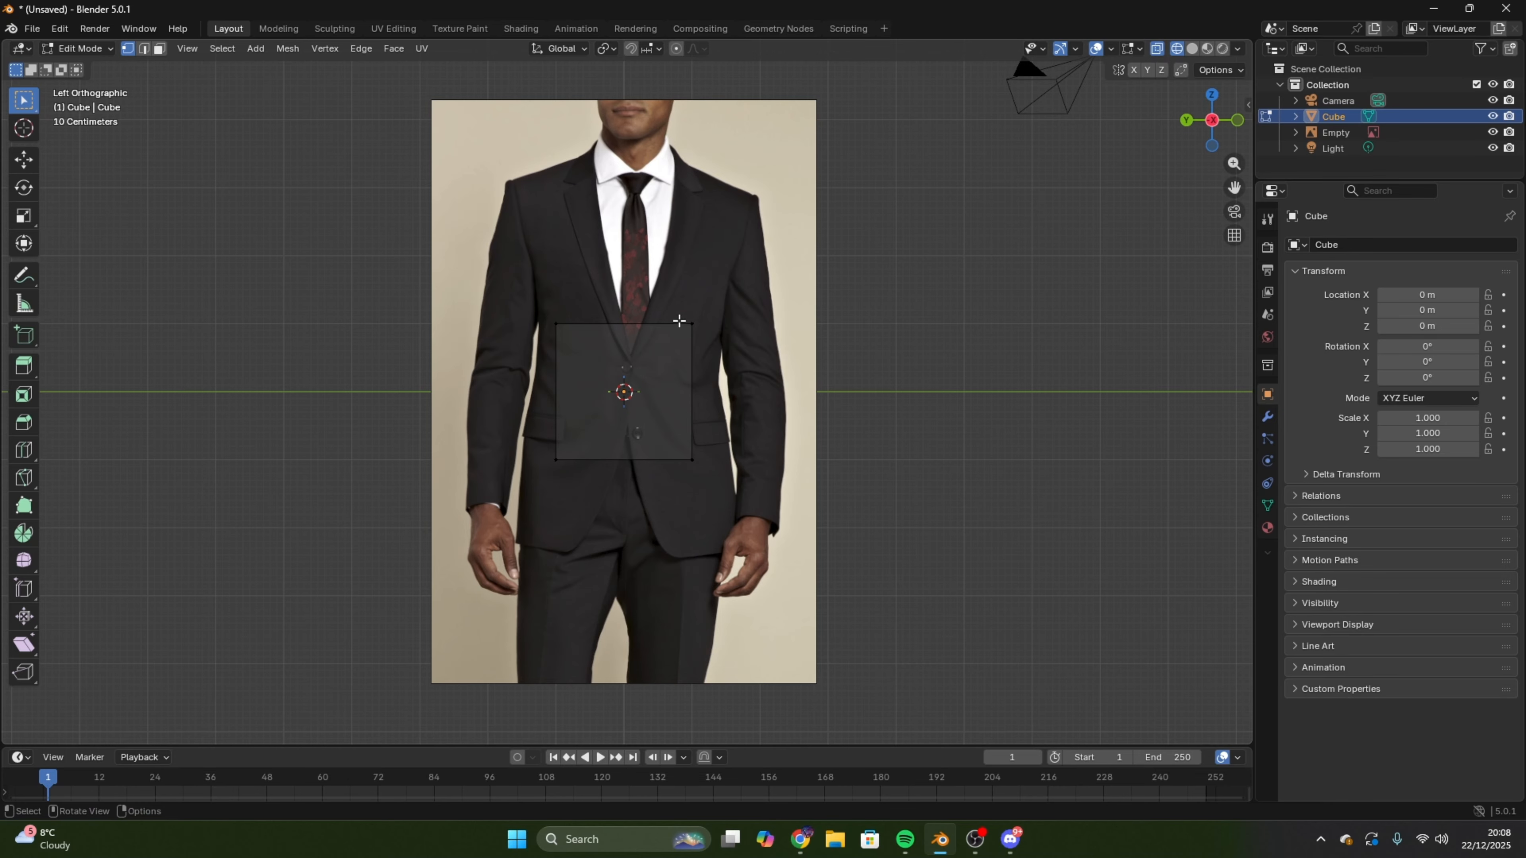
drag(679, 318, 705, 339)
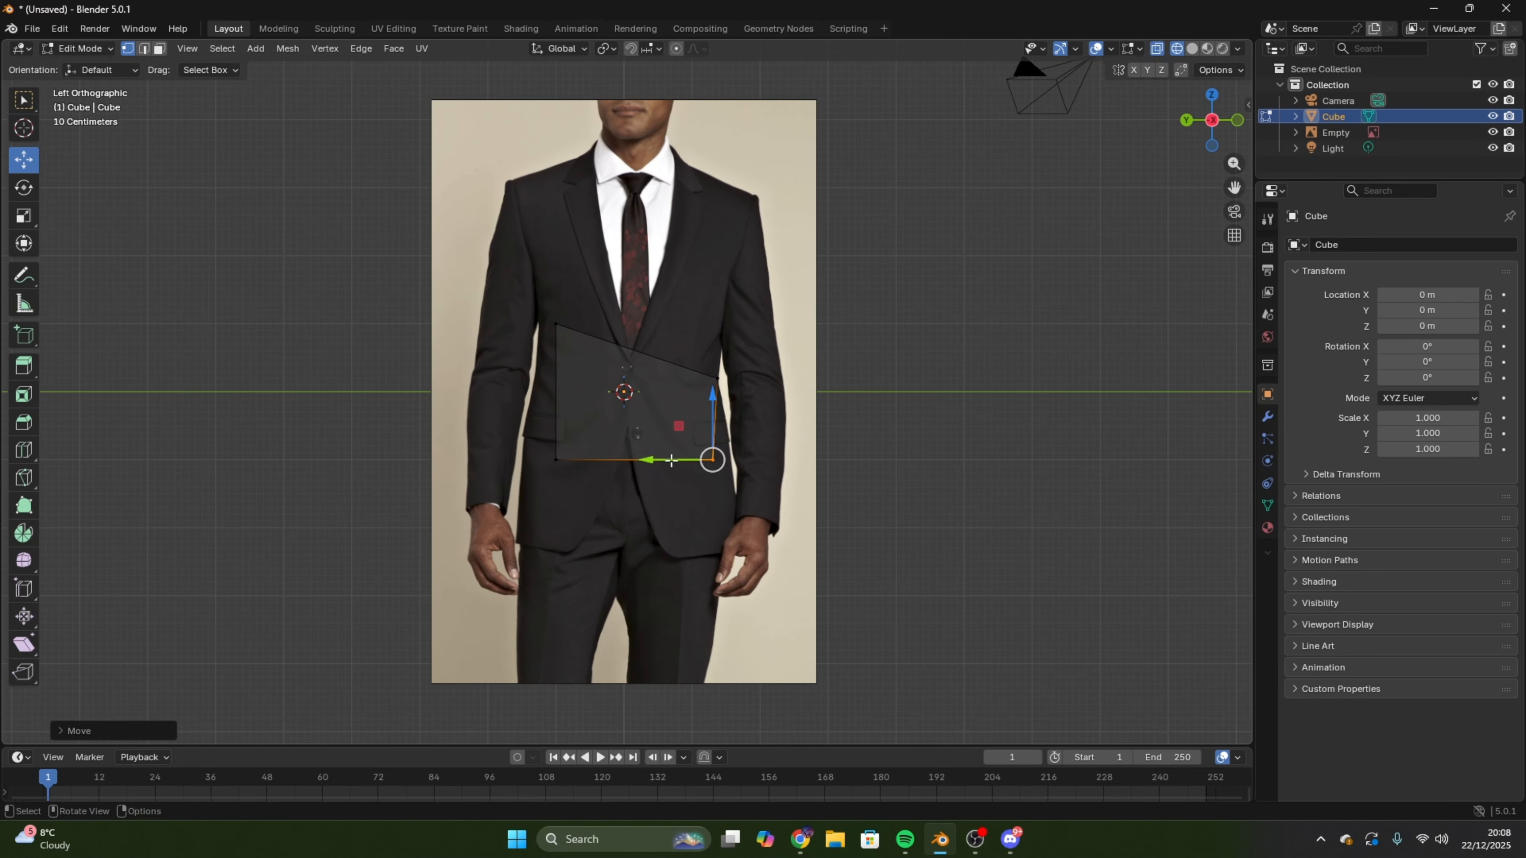
drag(672, 457, 683, 453)
drag(727, 391, 727, 370)
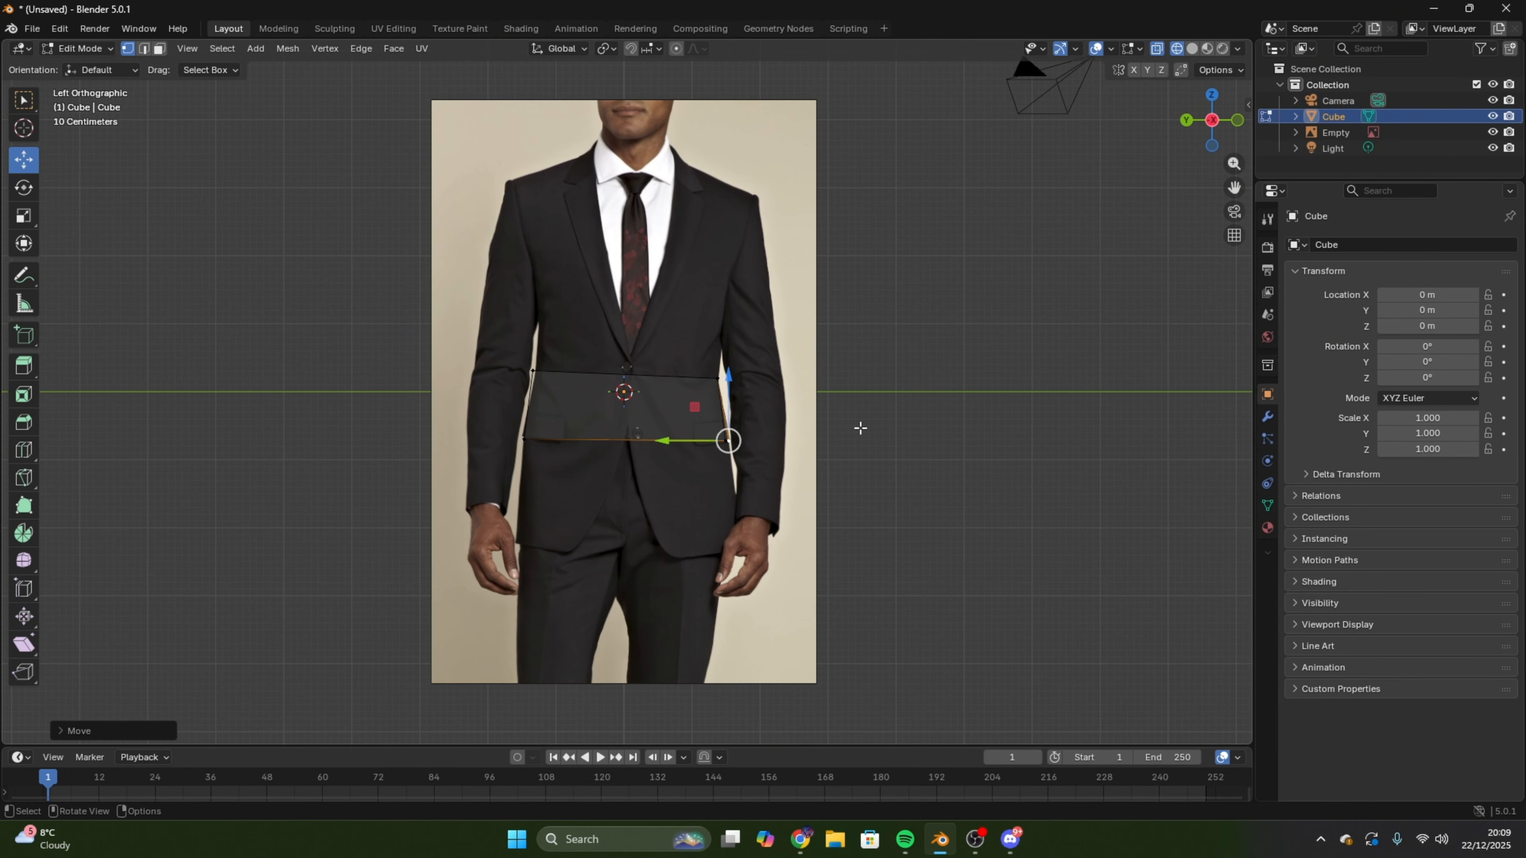
click(860, 428)
click(534, 372)
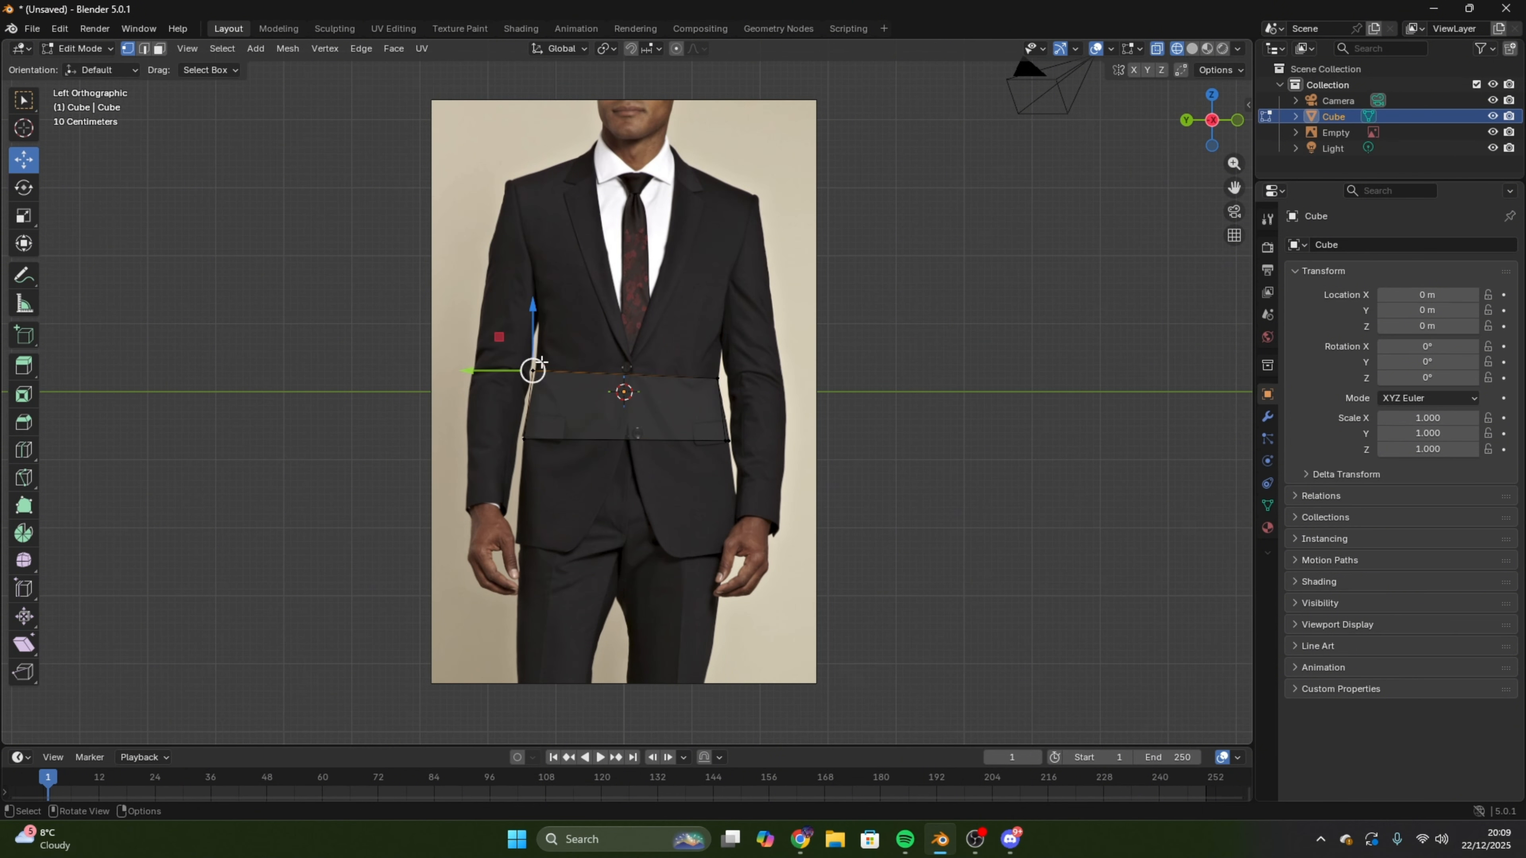
- Extrude the waist block into further jacket sections reaching from the hem up to the shoulders over the reference photo
drag(491, 371, 828, 481)
click(539, 448)
key(e)
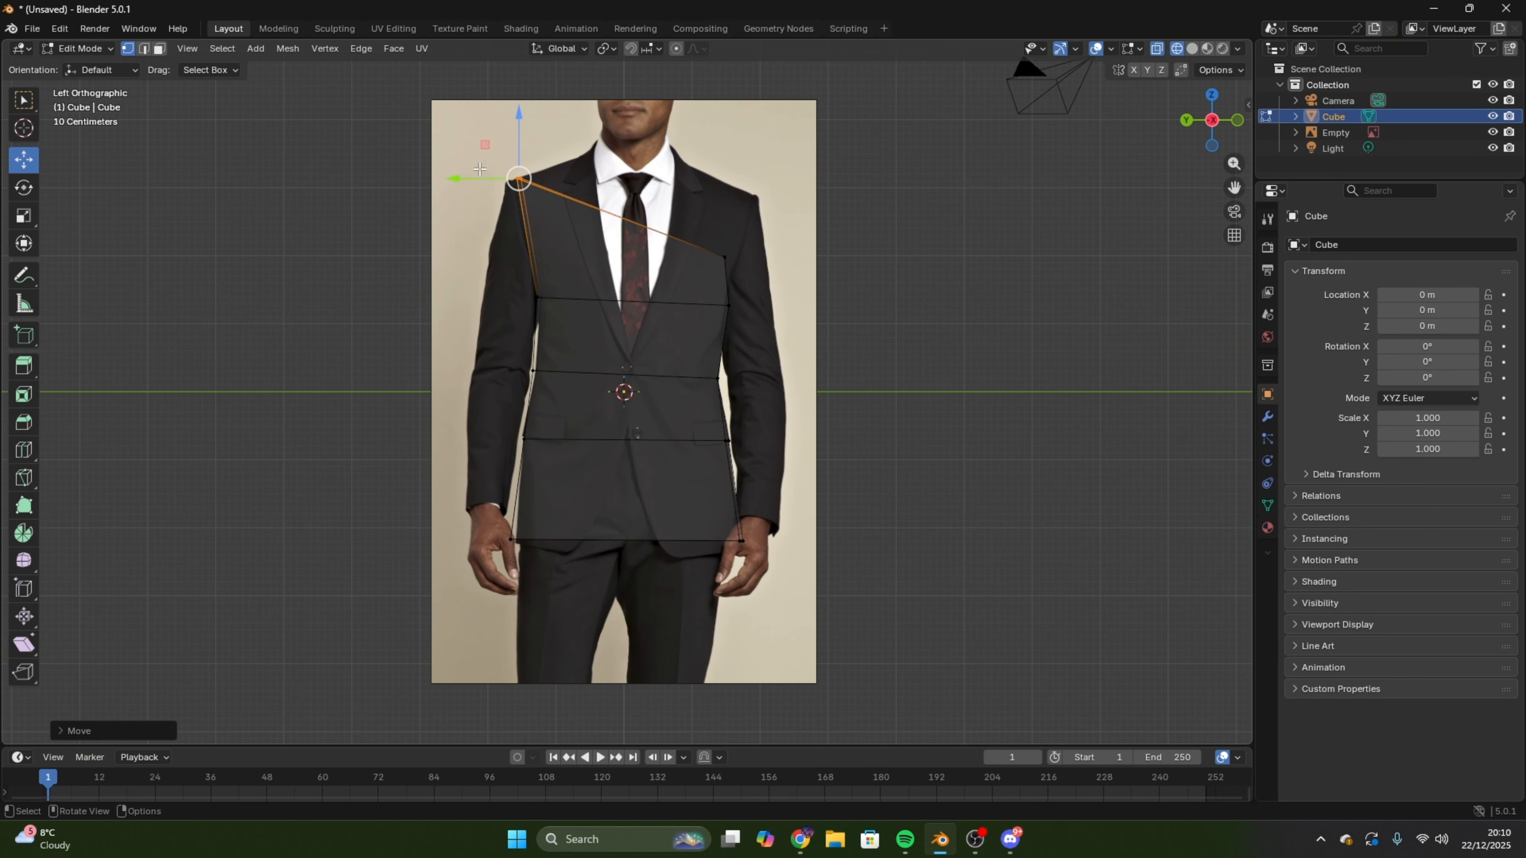
- Move the torso's upper corner vertices to match the jacket's shoulder outline on both sides
drag(448, 178, 444, 179)
click(755, 232)
drag(756, 232, 708, 281)
drag(725, 203, 756, 127)
- Display the viewport in solid shading and delete the suit reference image in Object Mode
middle_drag(756, 127, 513, 332)
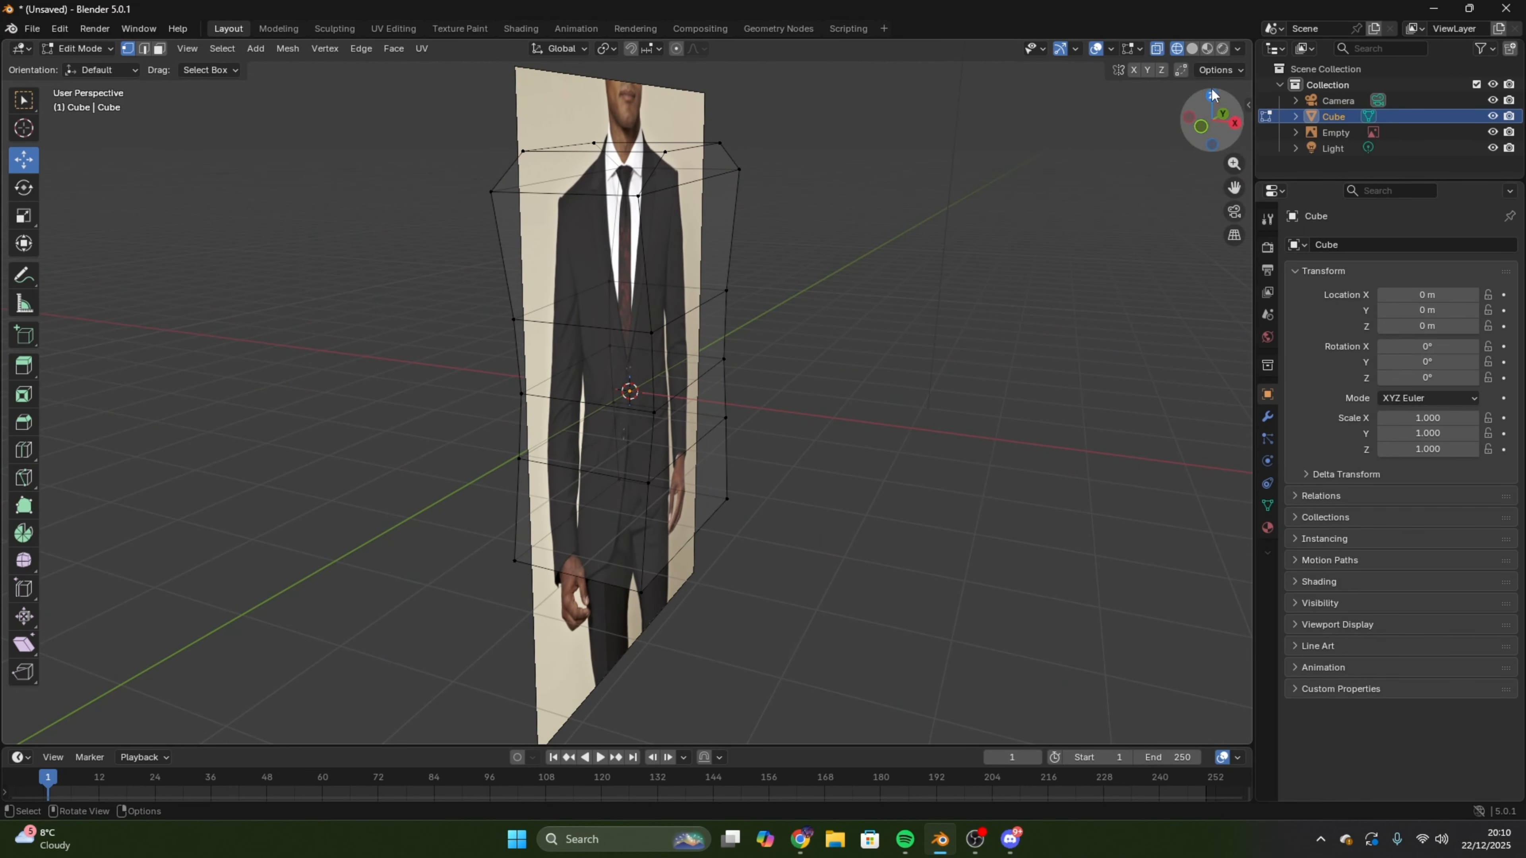
click(1191, 49)
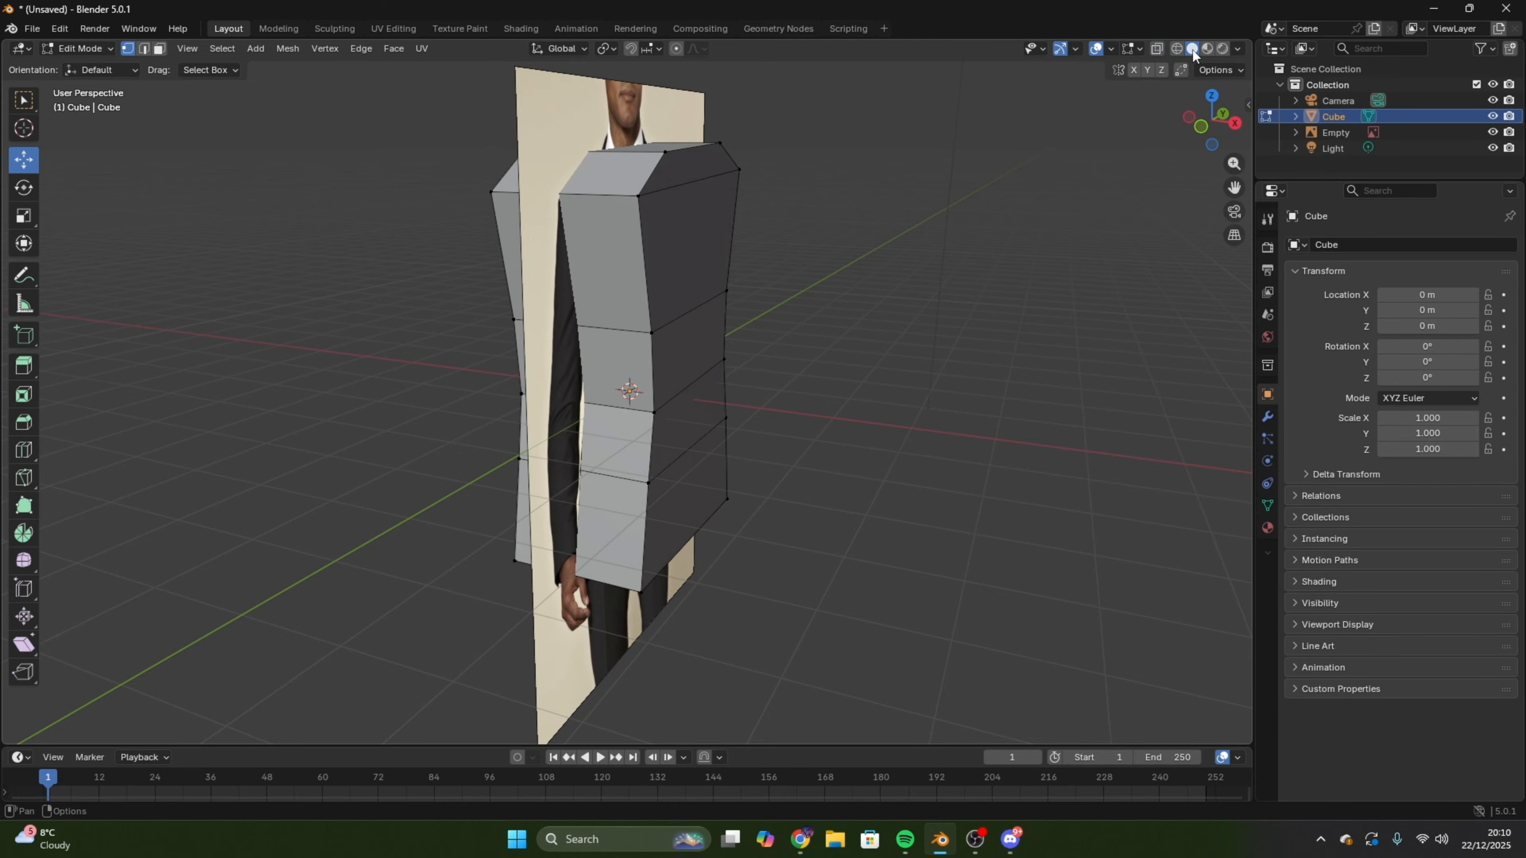
click(93, 49)
click(85, 55)
click(538, 124)
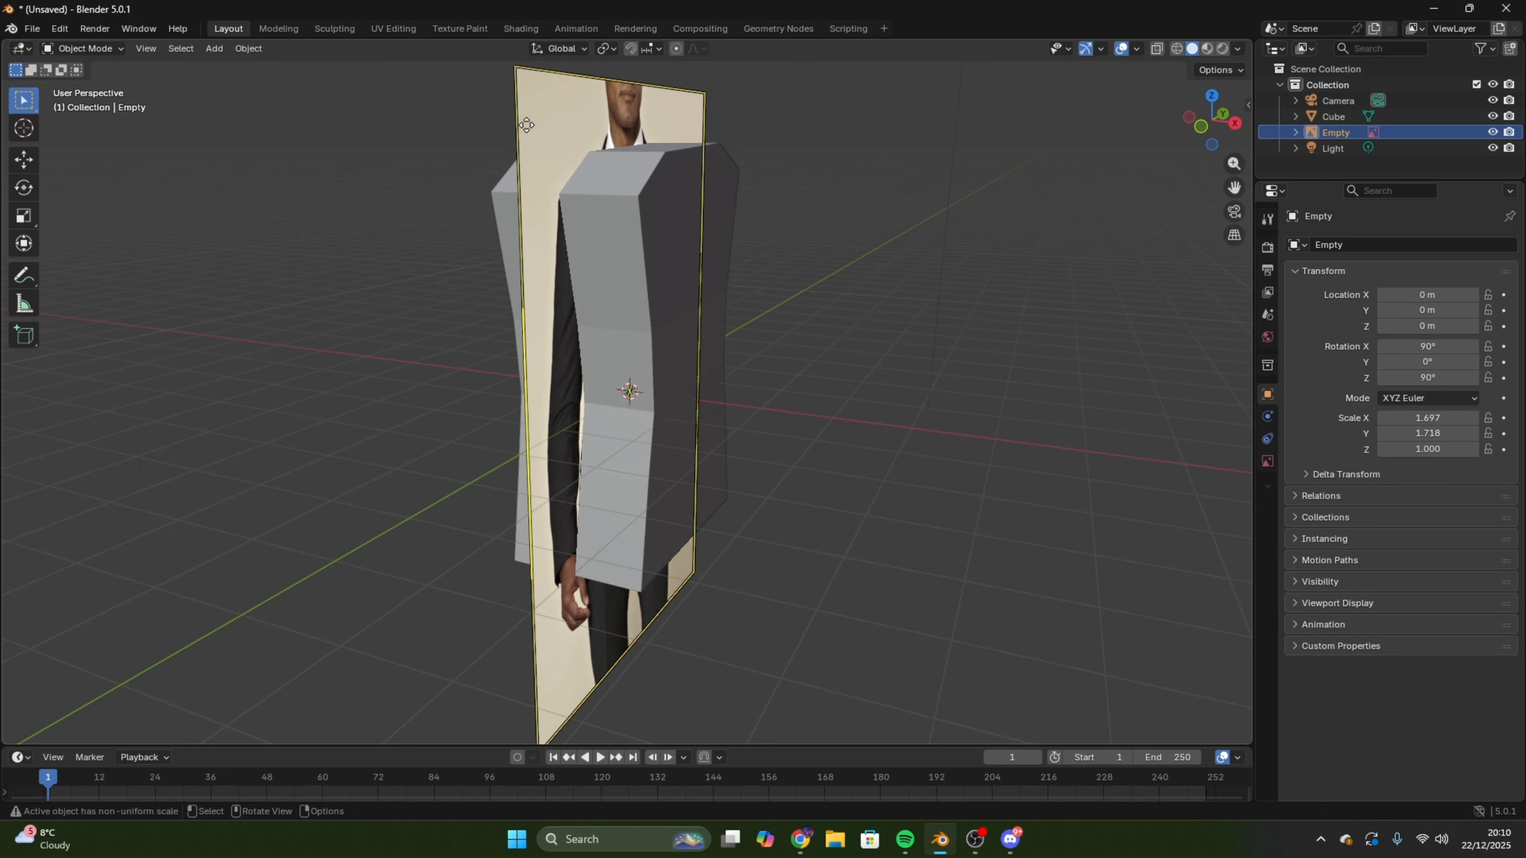
key(Delete)
- Select the torso mesh and put it back into Edit Mode
middle_drag(524, 176, 589, 297)
click(589, 297)
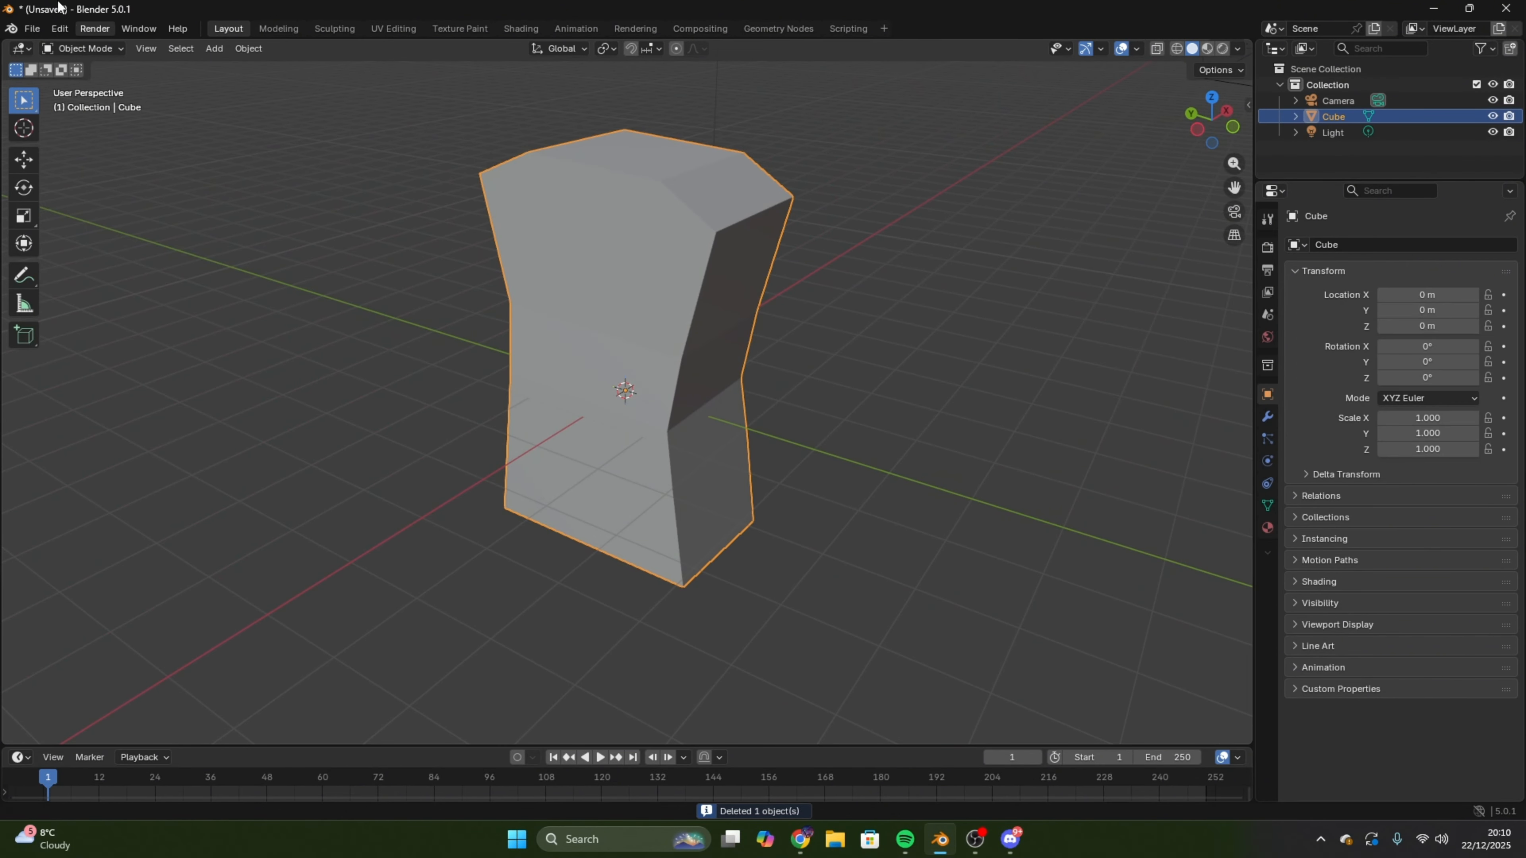
click(85, 47)
click(85, 84)
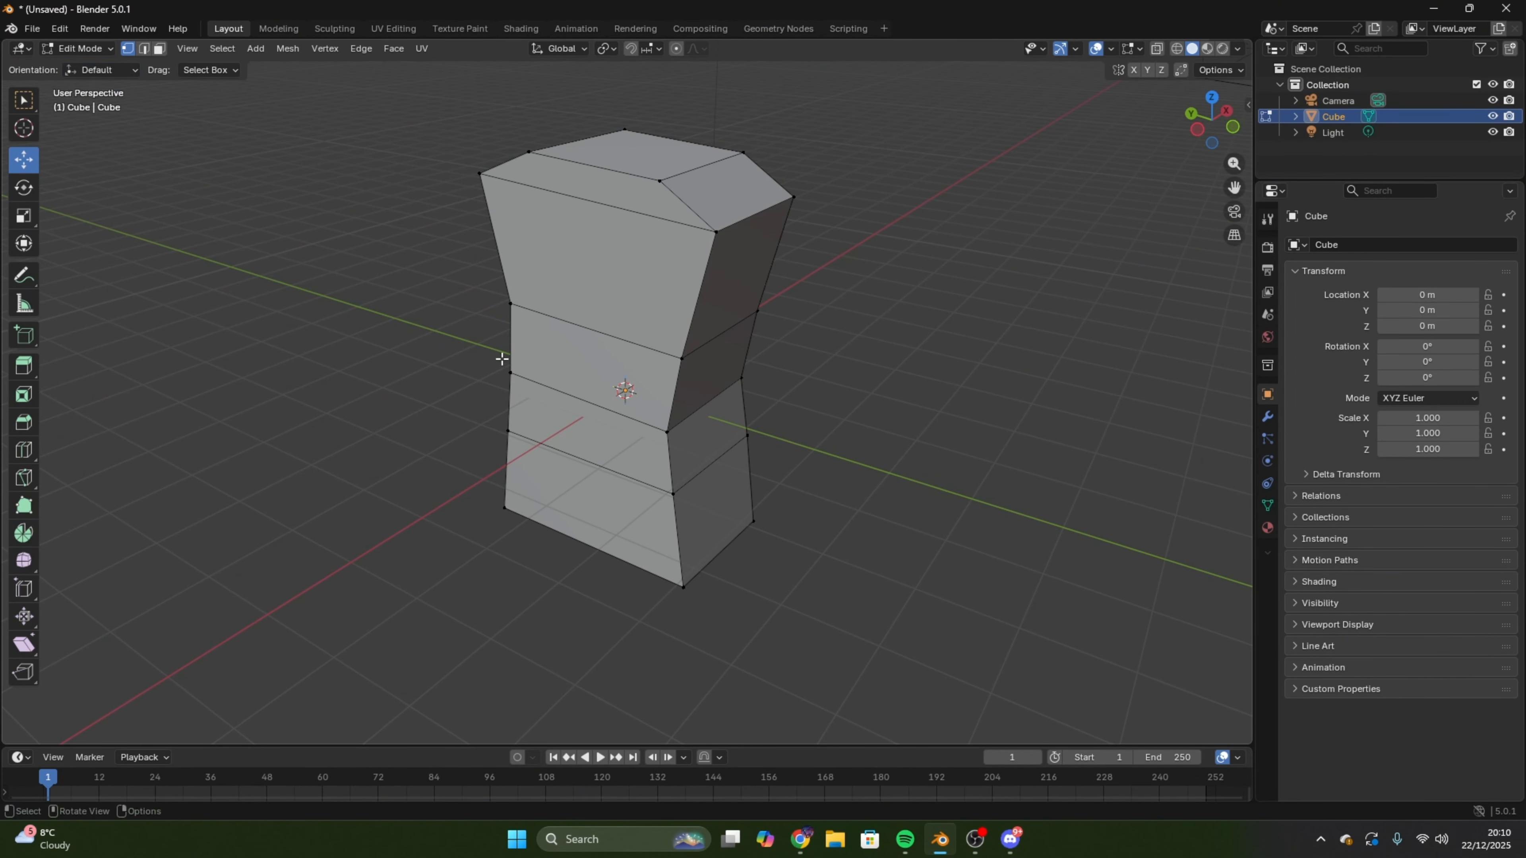
middle_drag(501, 357, 563, 337)
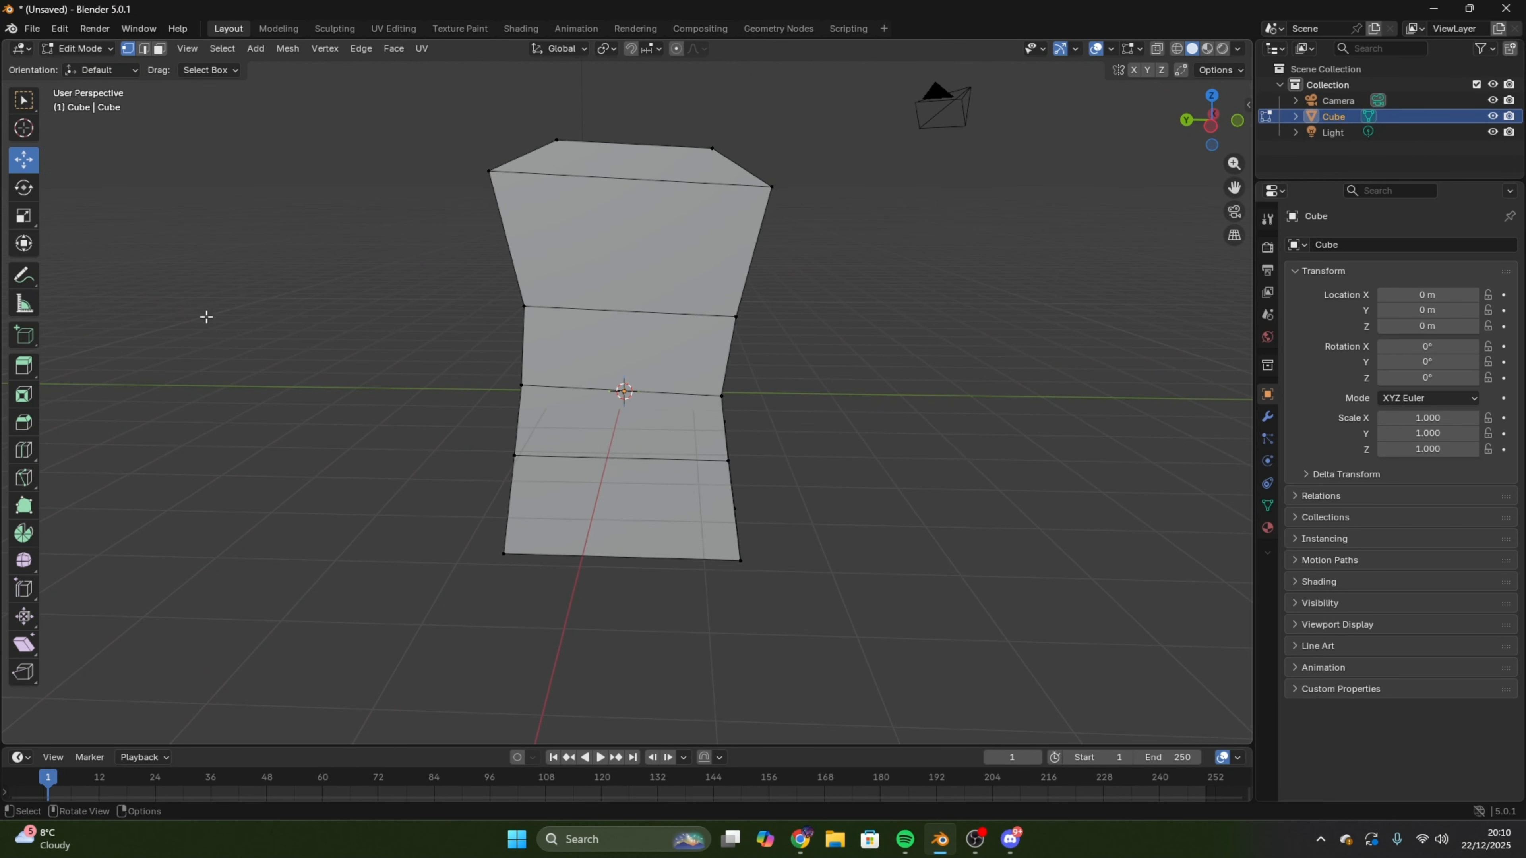
- Divide the torso into four vertical columns with loop cuts running from shoulders to hem
click(30, 449)
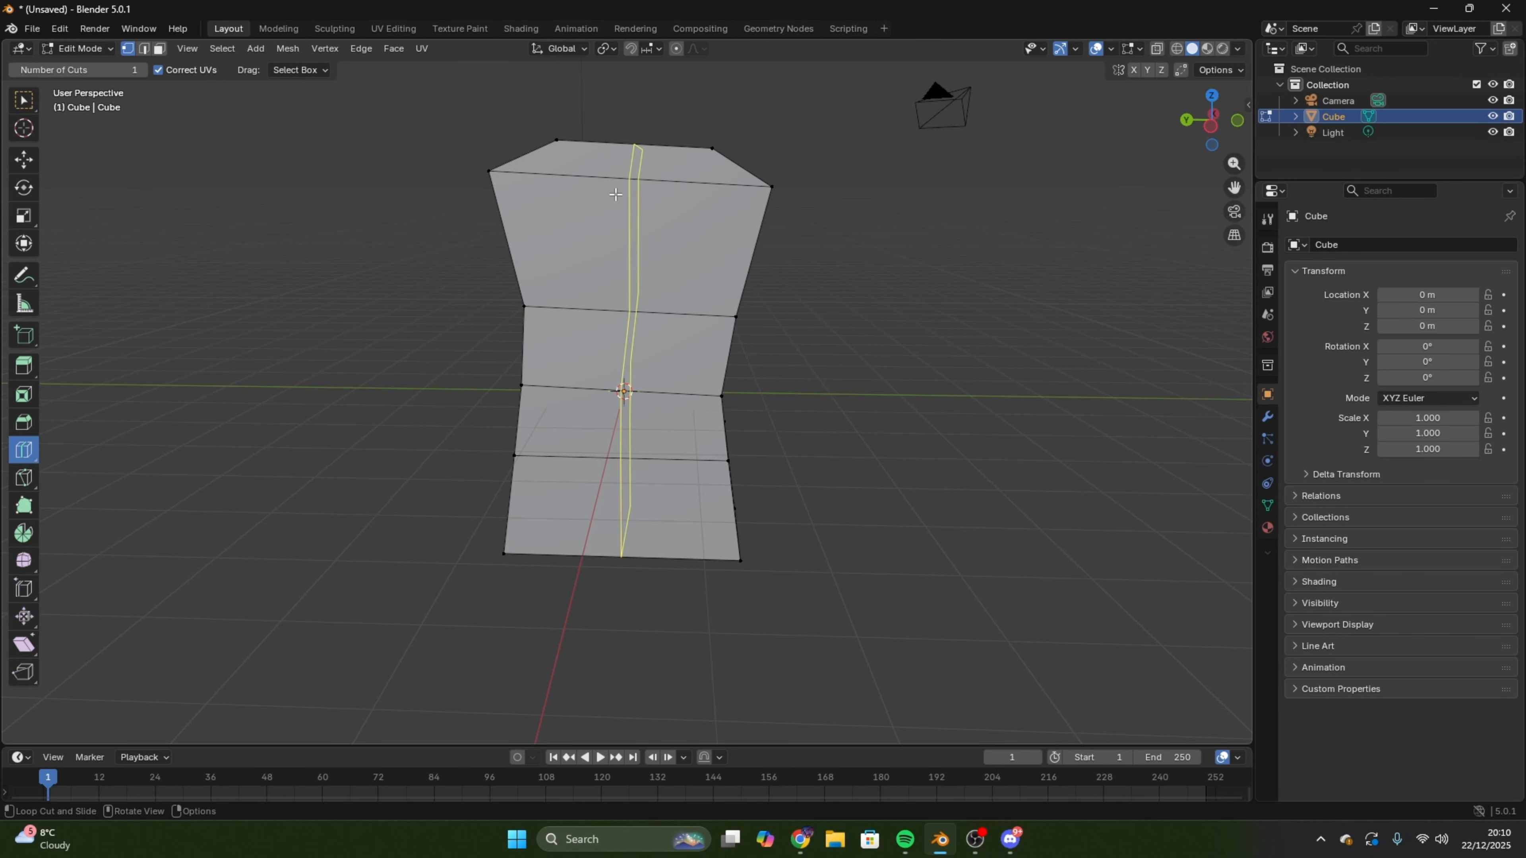
click(625, 200)
click(939, 392)
middle_drag(940, 392, 859, 425)
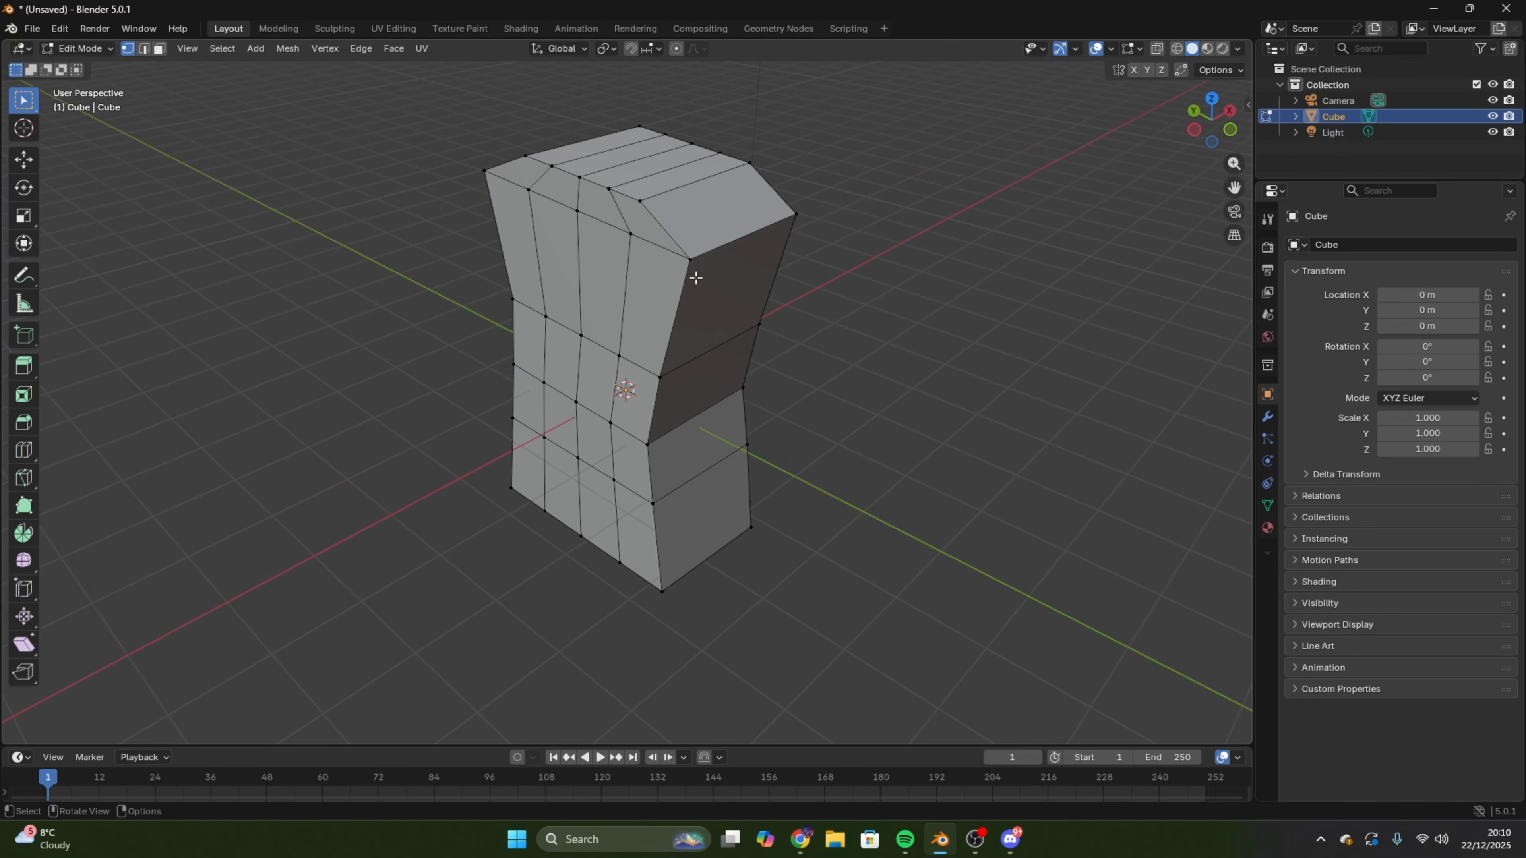
- Move the torso's outer corner vertices inward along X, the first column by about 0.18 m, to round its front and back
click(686, 257)
middle_drag(791, 353, 743, 331)
shift+click(661, 336)
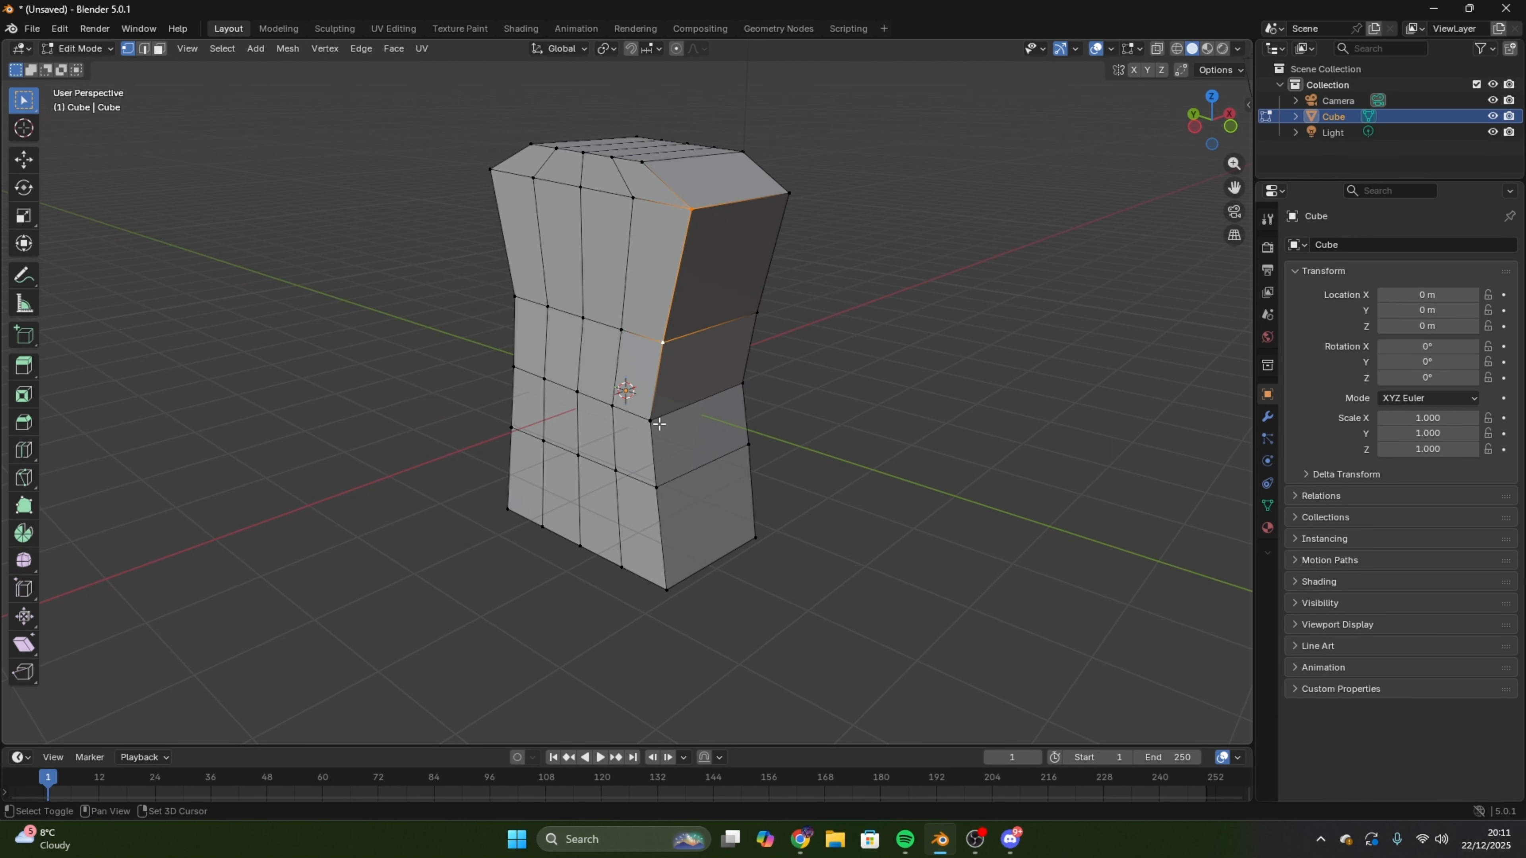
shift+click(655, 423)
shift+click(657, 485)
middle_drag(830, 485, 784, 466)
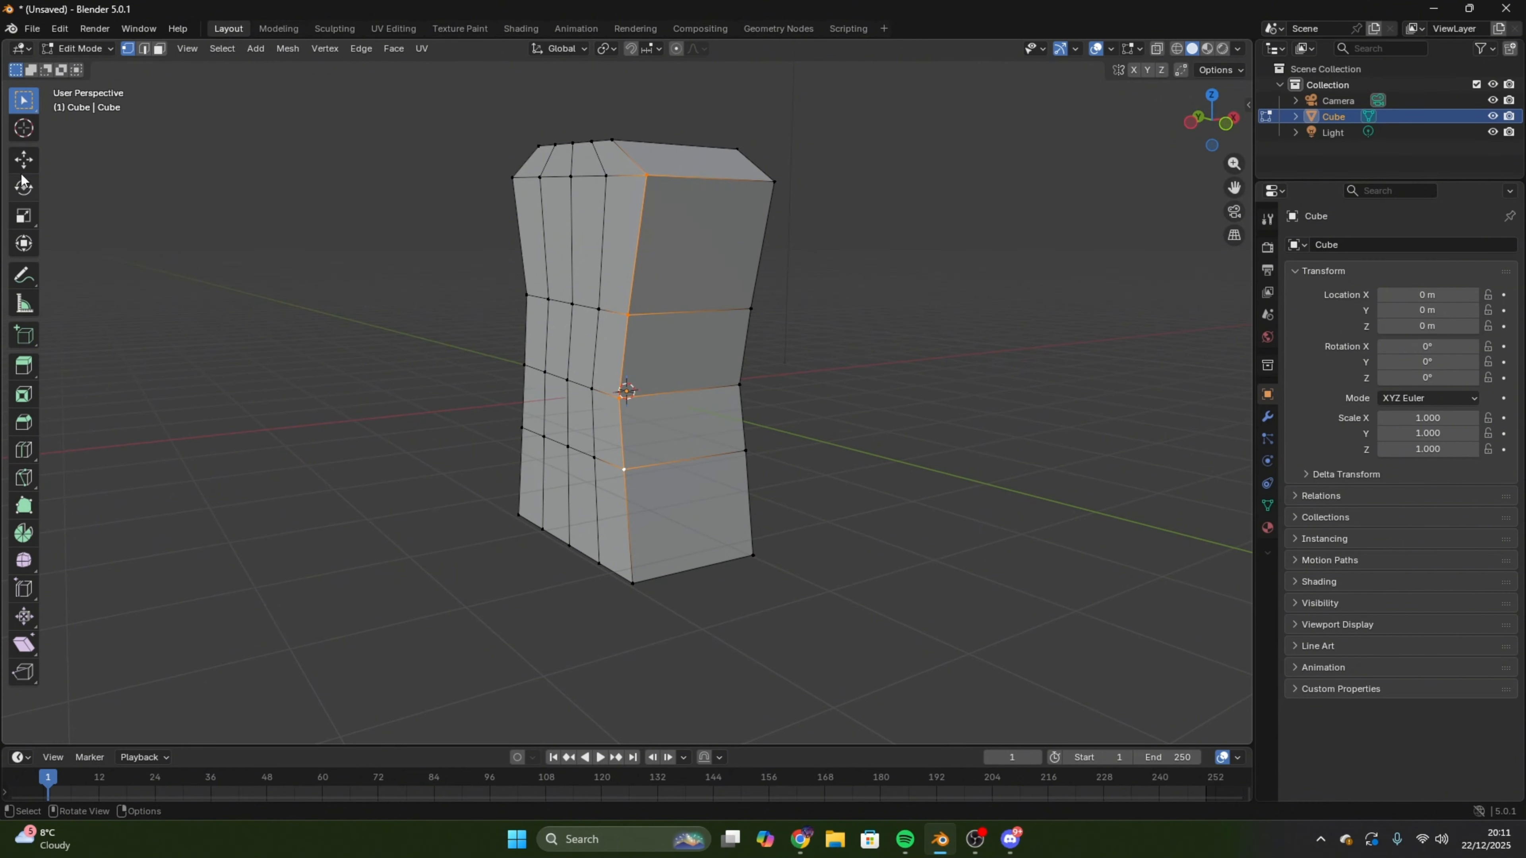
click(25, 161)
drag(680, 343, 699, 341)
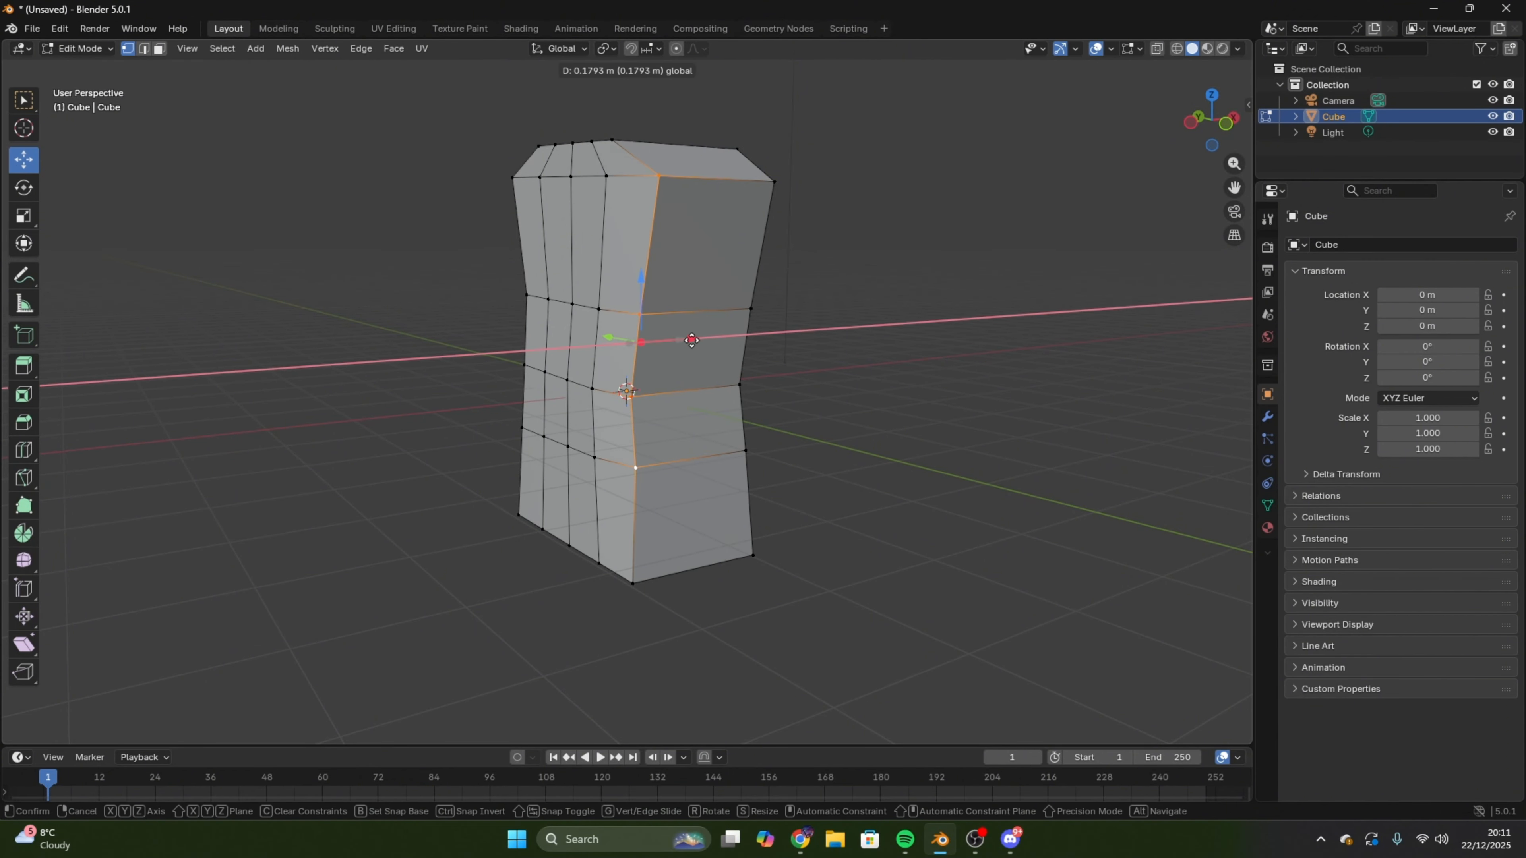
click(679, 258)
middle_drag(601, 272, 596, 504)
drag(563, 542, 718, 595)
- Cut two four-sided leg outlines side by side into the torso's underside with the Knife tool
middle_drag(575, 463, 91, 339)
click(24, 476)
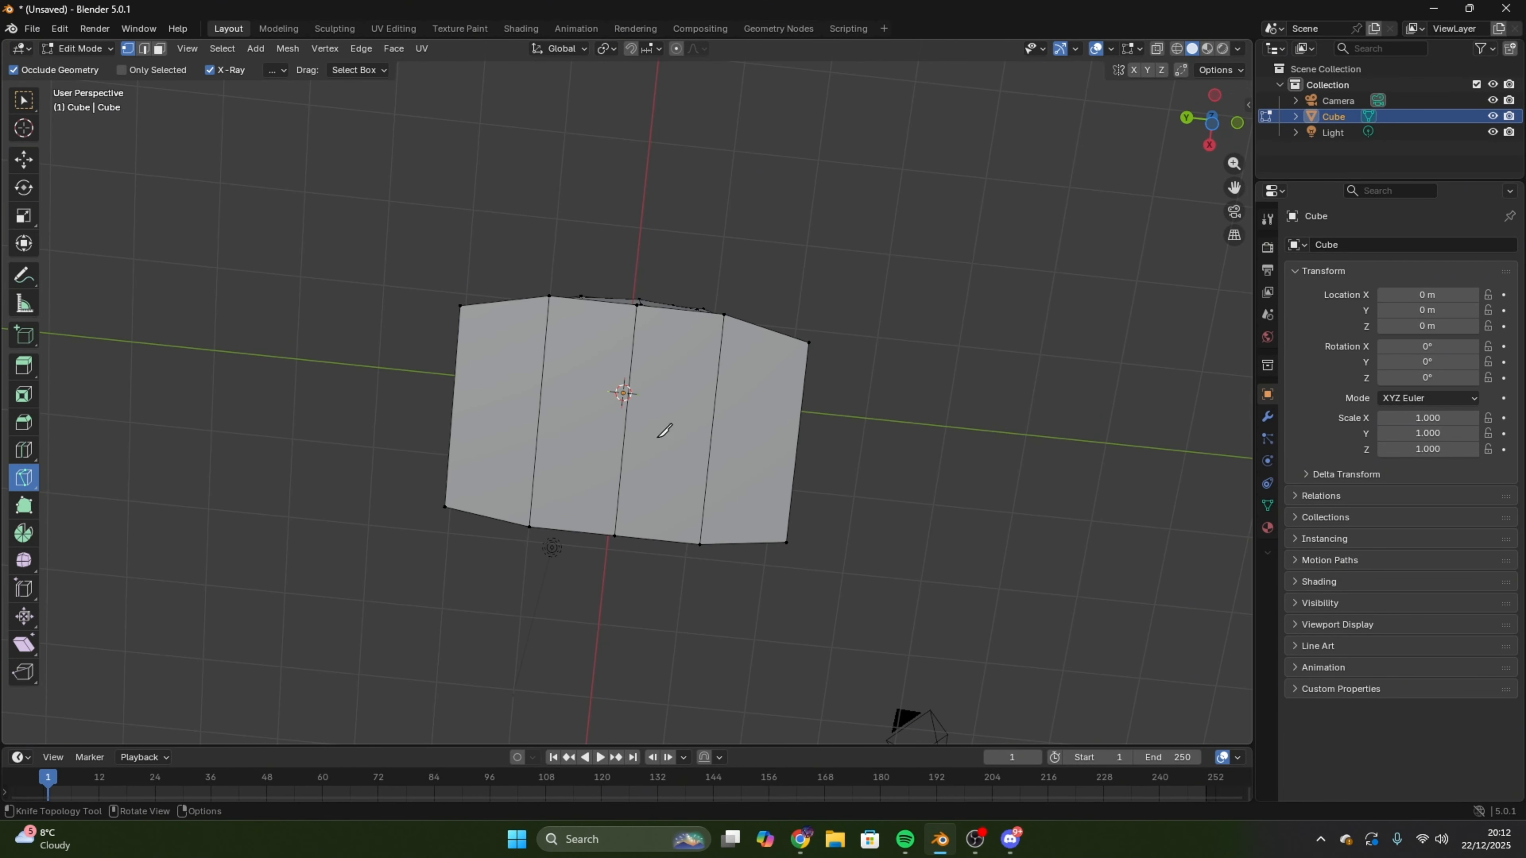
click(556, 488)
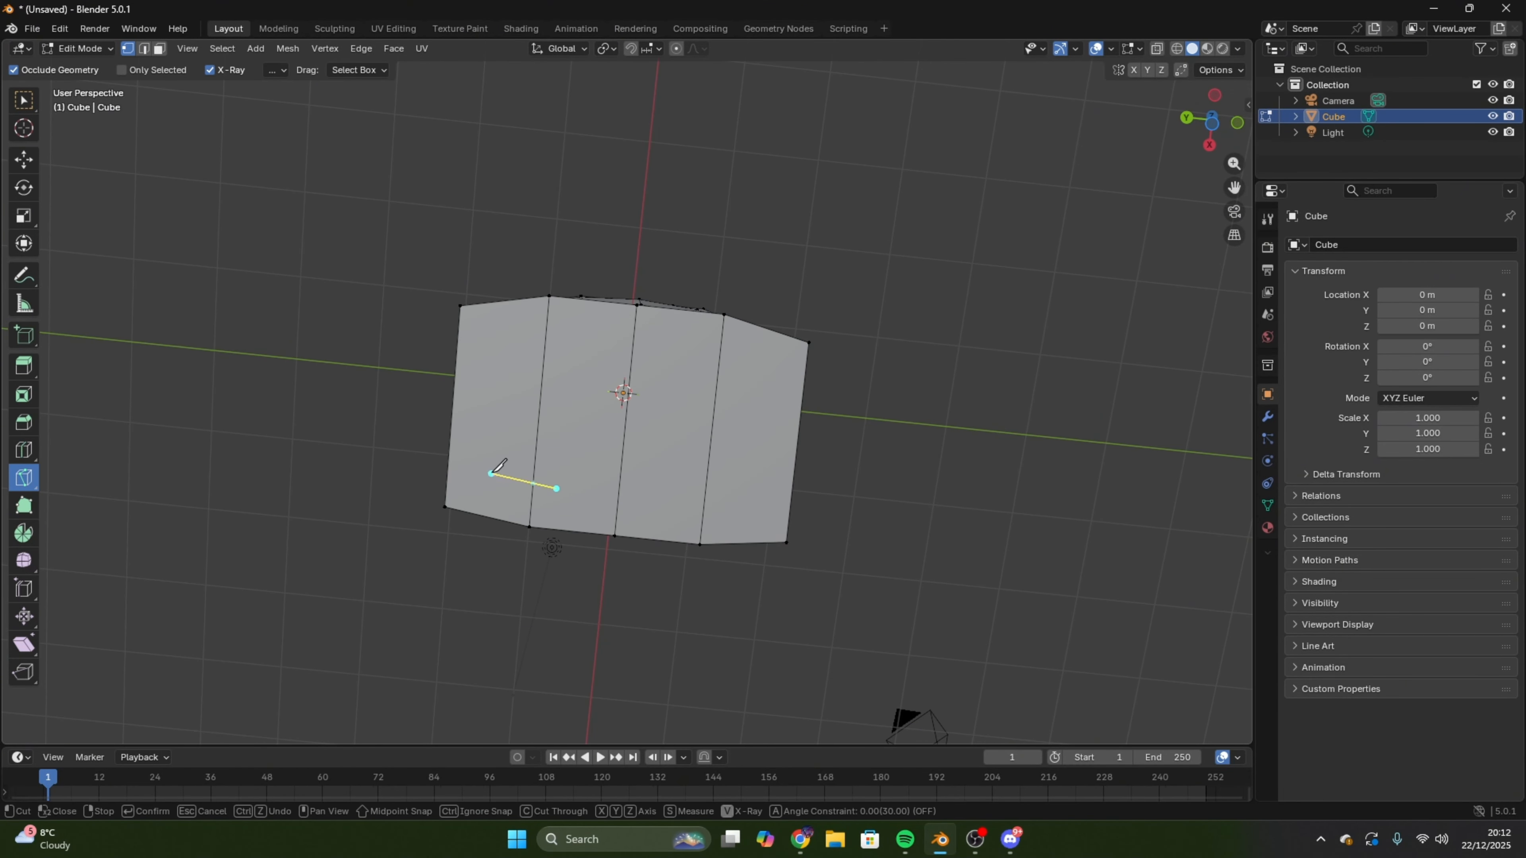
click(465, 478)
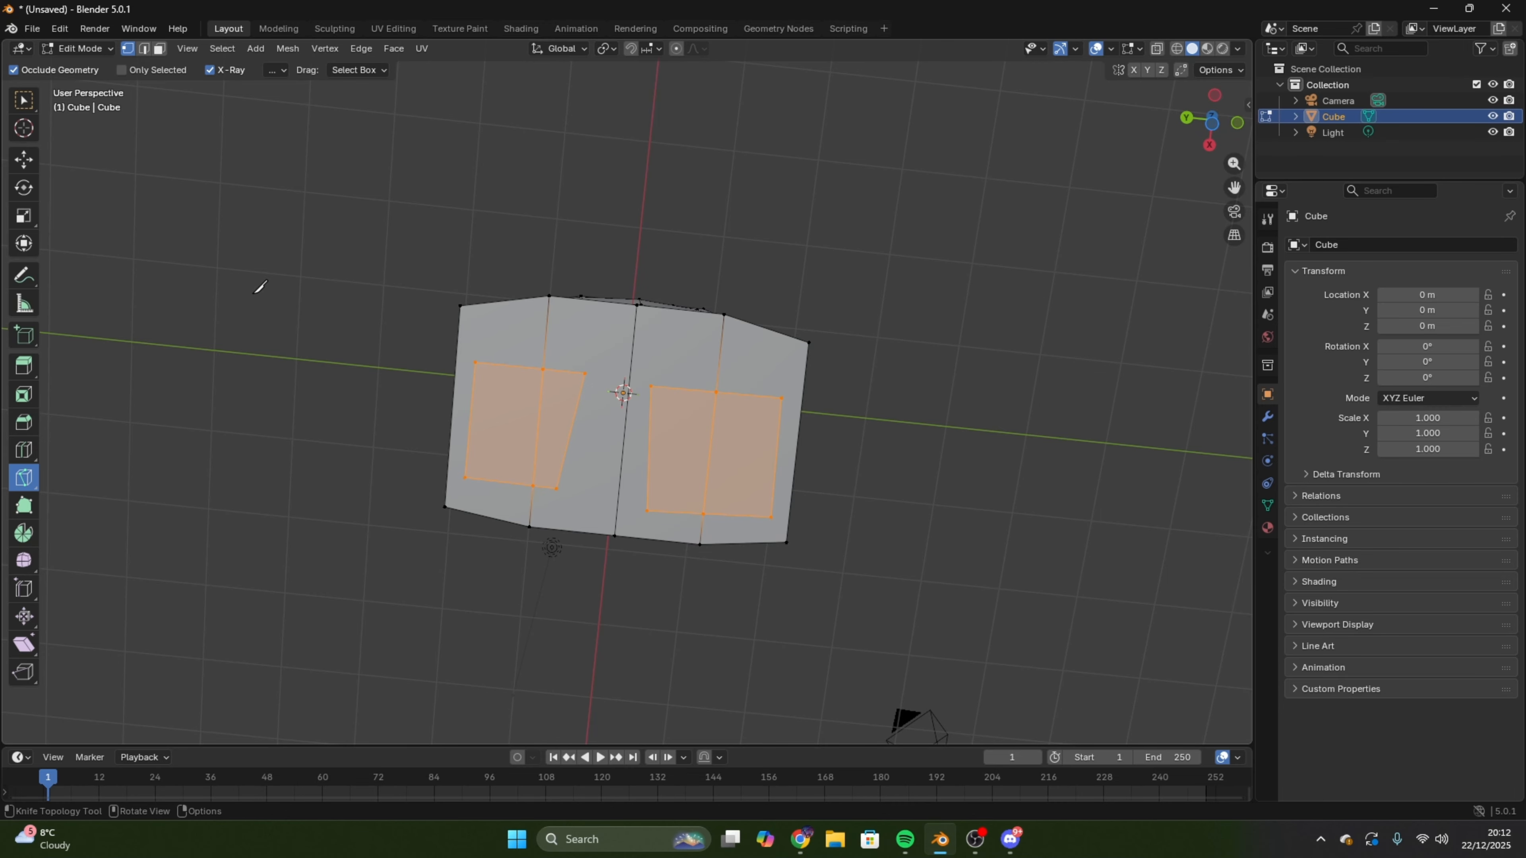
key(w)
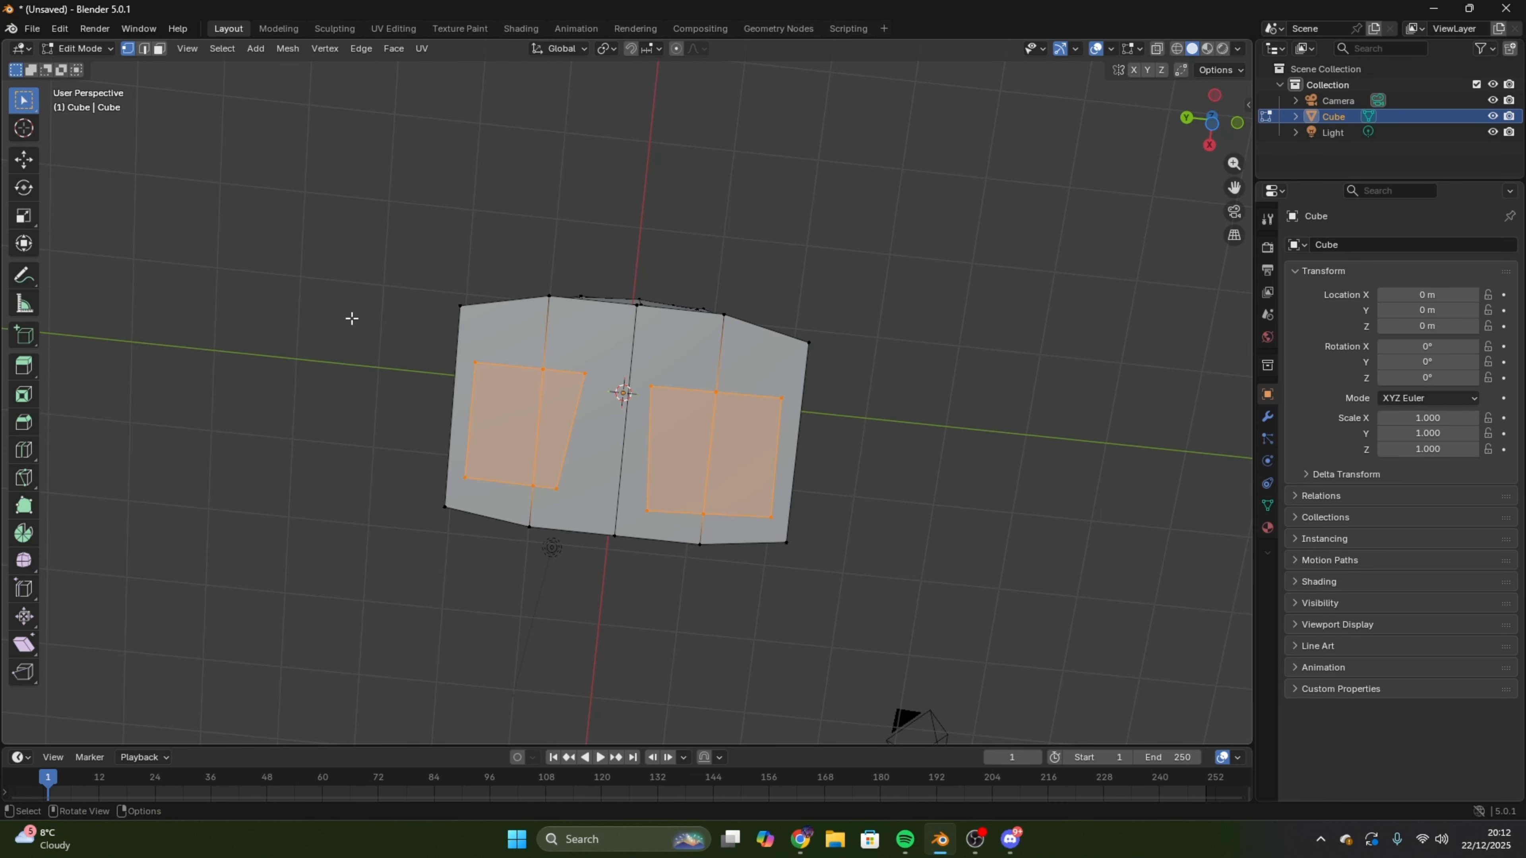
key(alt+a)
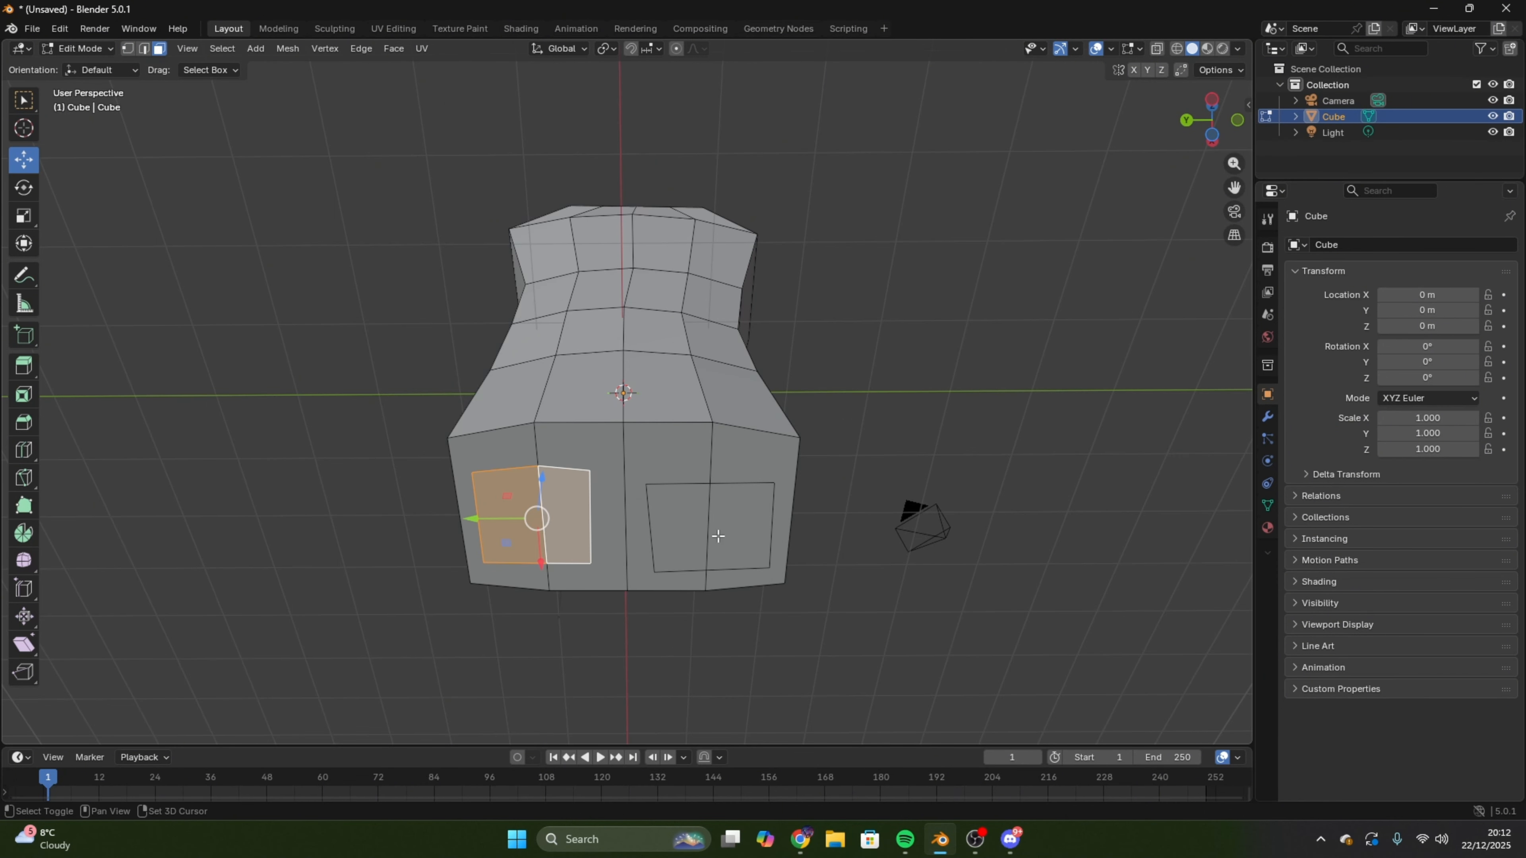
- Select the faces inside both leg outlines and extrude them downward to form the upper legs
shift+click(684, 532)
shift+click(744, 517)
scroll(877, 445, down, 7)
middle_drag(862, 422, 848, 515)
scroll(848, 511, up, 4)
key(e)
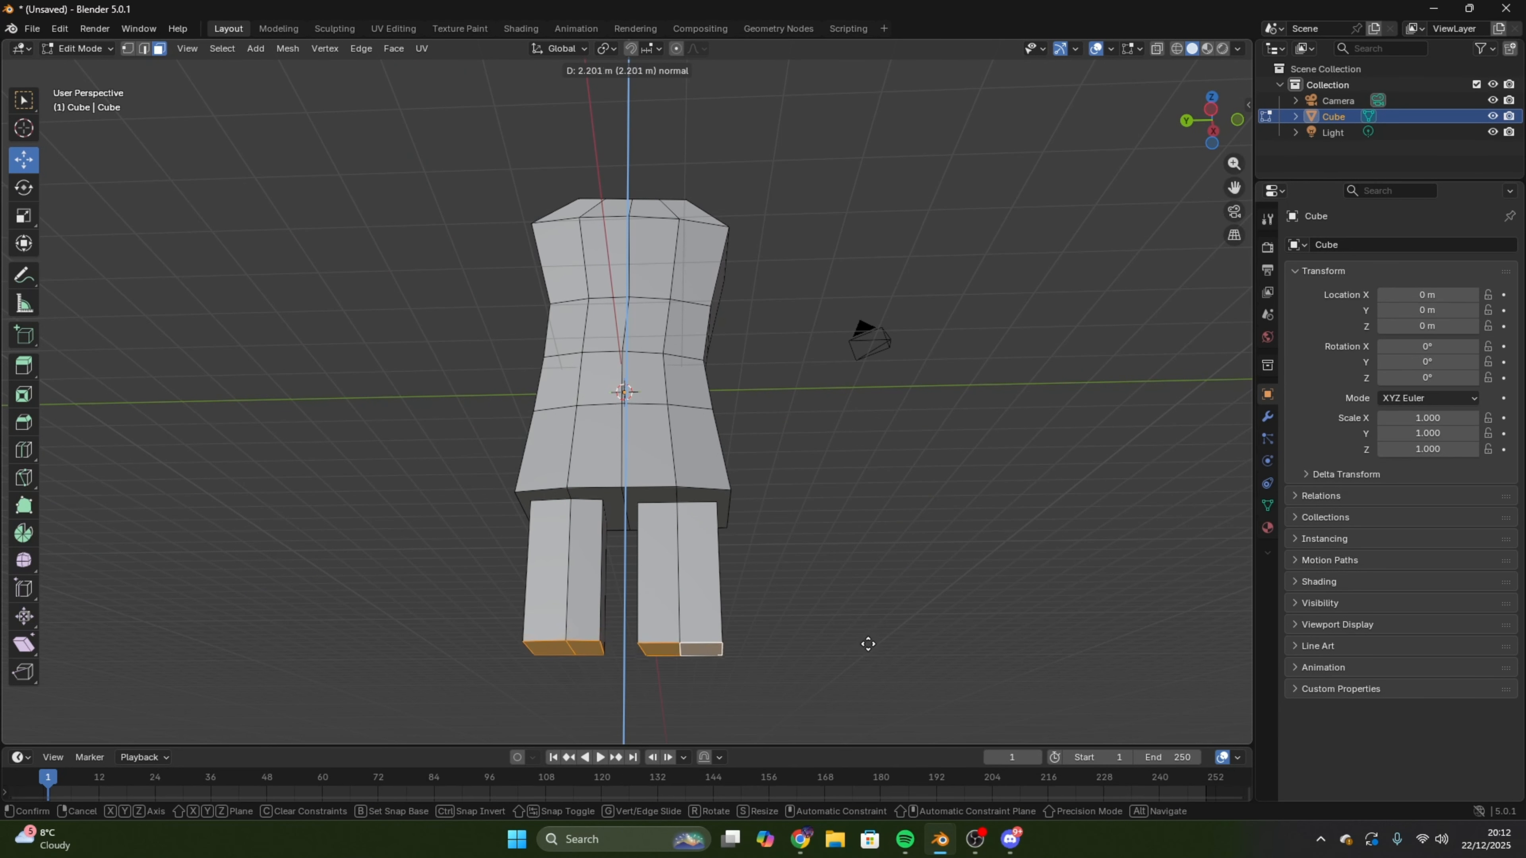
click(874, 689)
- Extrude the bottom faces of both legs downward again to form the lower legs
middle_drag(875, 695, 660, 487)
scroll(900, 543, down, 5)
key(e)
click(858, 674)
click(773, 557)
- Move the legs' middle lengthwise edges outward along X at front and back to give both legs a hexagonal cross-section
scroll(774, 557, up, 5)
scroll(784, 572, down, 1)
key(2)
alt+click(672, 597)
alt+shift+click(566, 596)
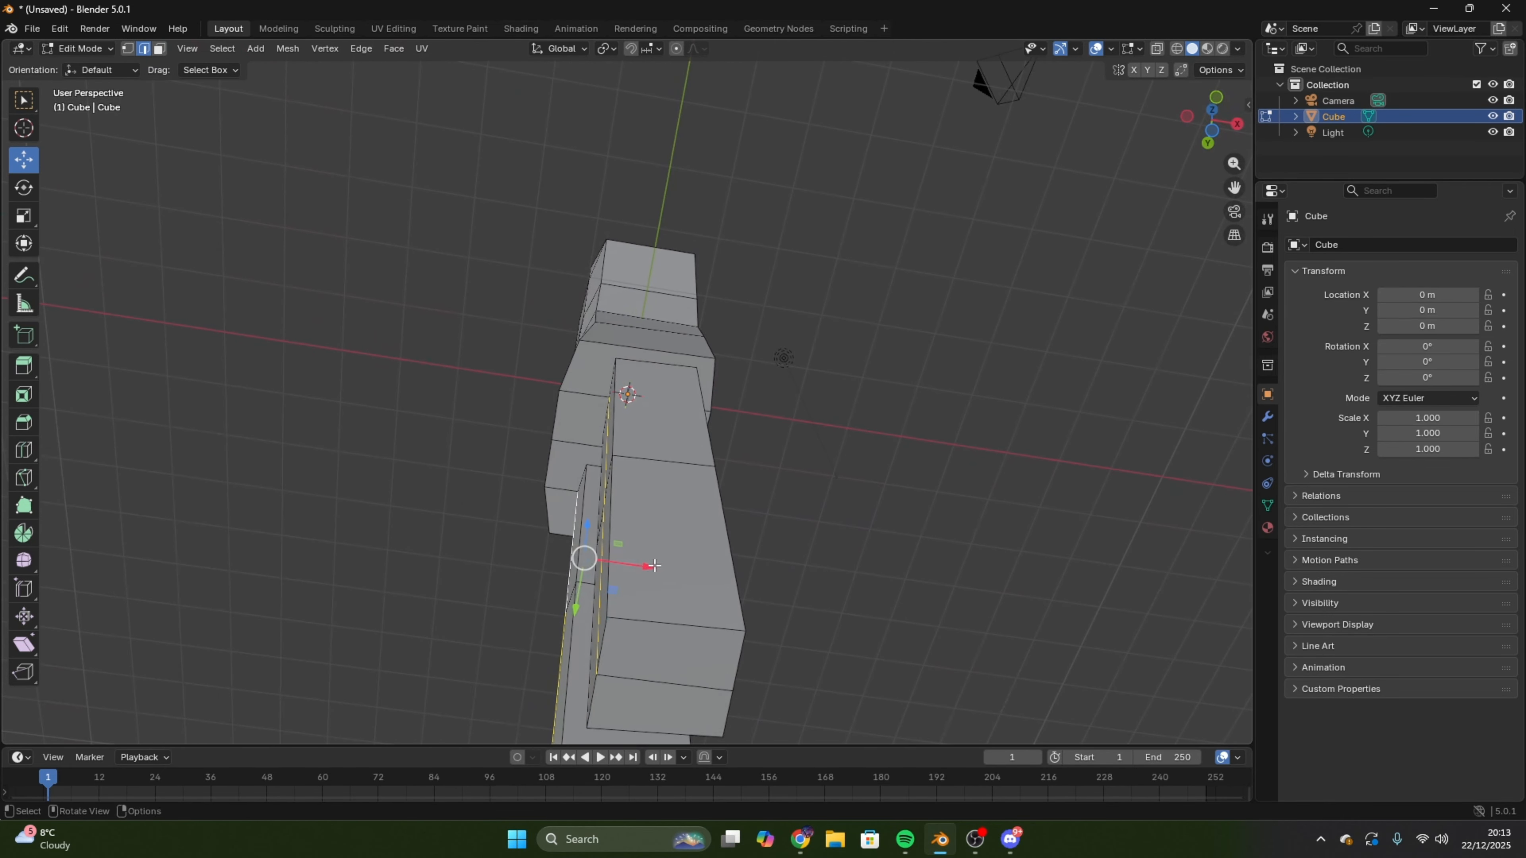
drag(651, 565, 639, 559)
click(822, 513)
middle_drag(629, 531, 587, 547)
shift+click(542, 647)
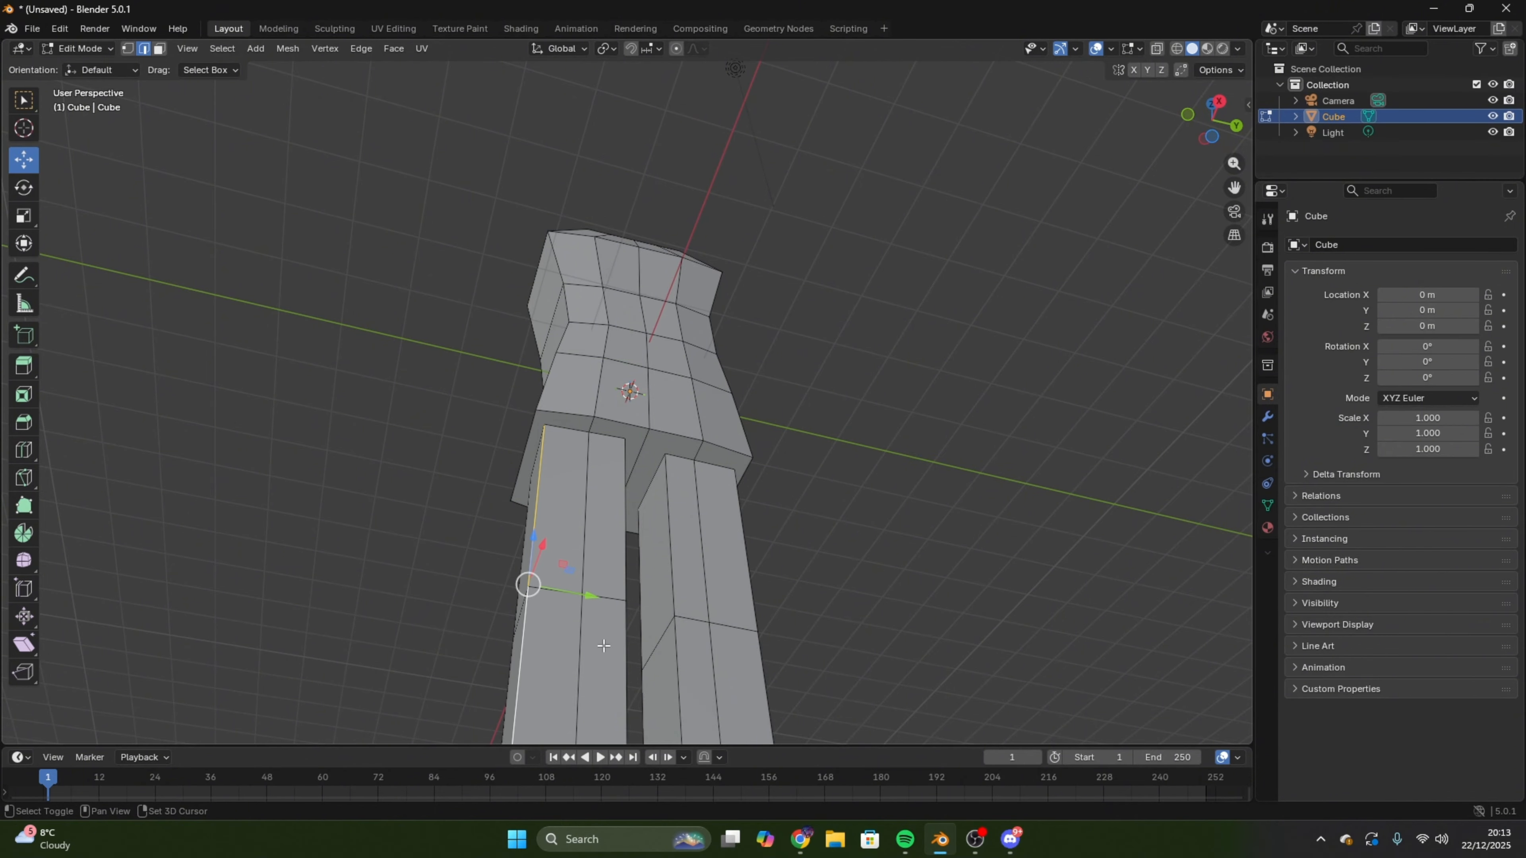
shift+click(606, 645)
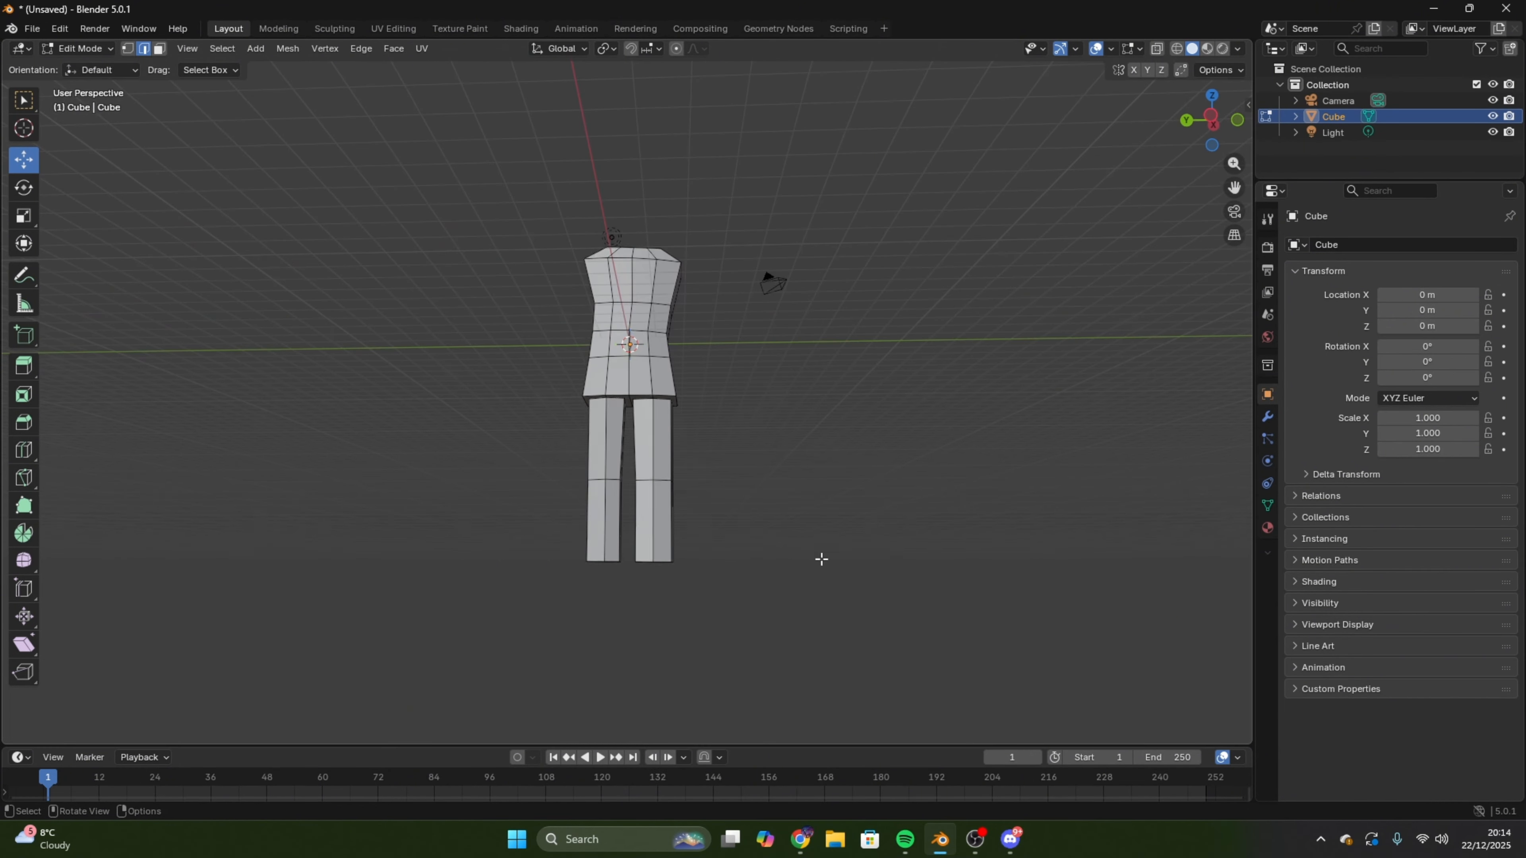
- Look through the Chrome tabs, examine the purple-suited character's legs and boots in Discord, and return to Blender
shift+middle_drag(841, 521, 852, 385)
scroll(788, 447, up, 1)
scroll(788, 447, up, 2)
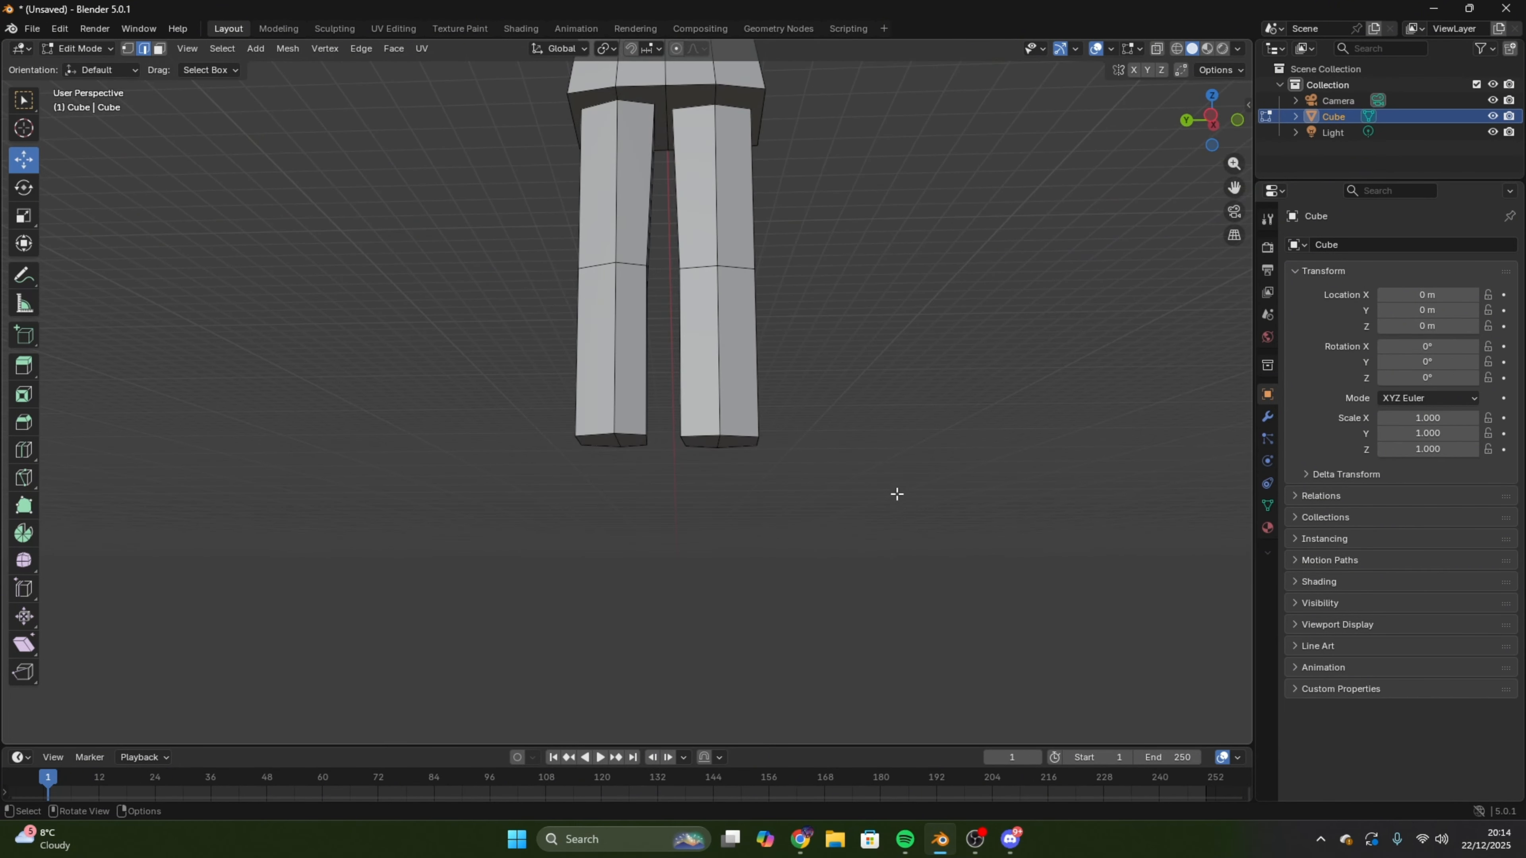
middle_drag(896, 493, 878, 484)
middle_drag(893, 548, 818, 777)
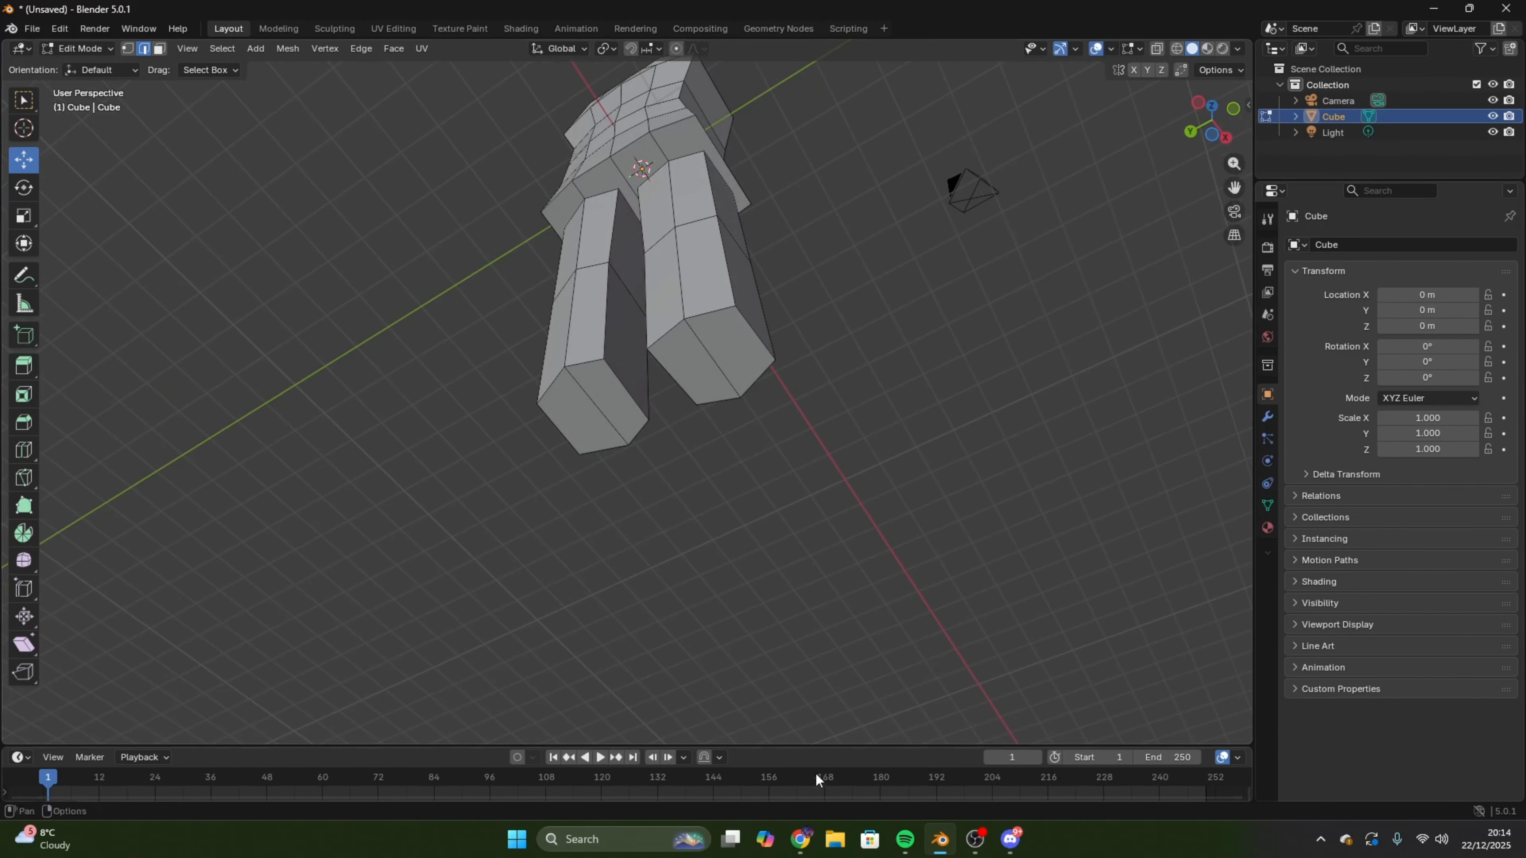
click(801, 839)
click(465, 6)
click(306, 16)
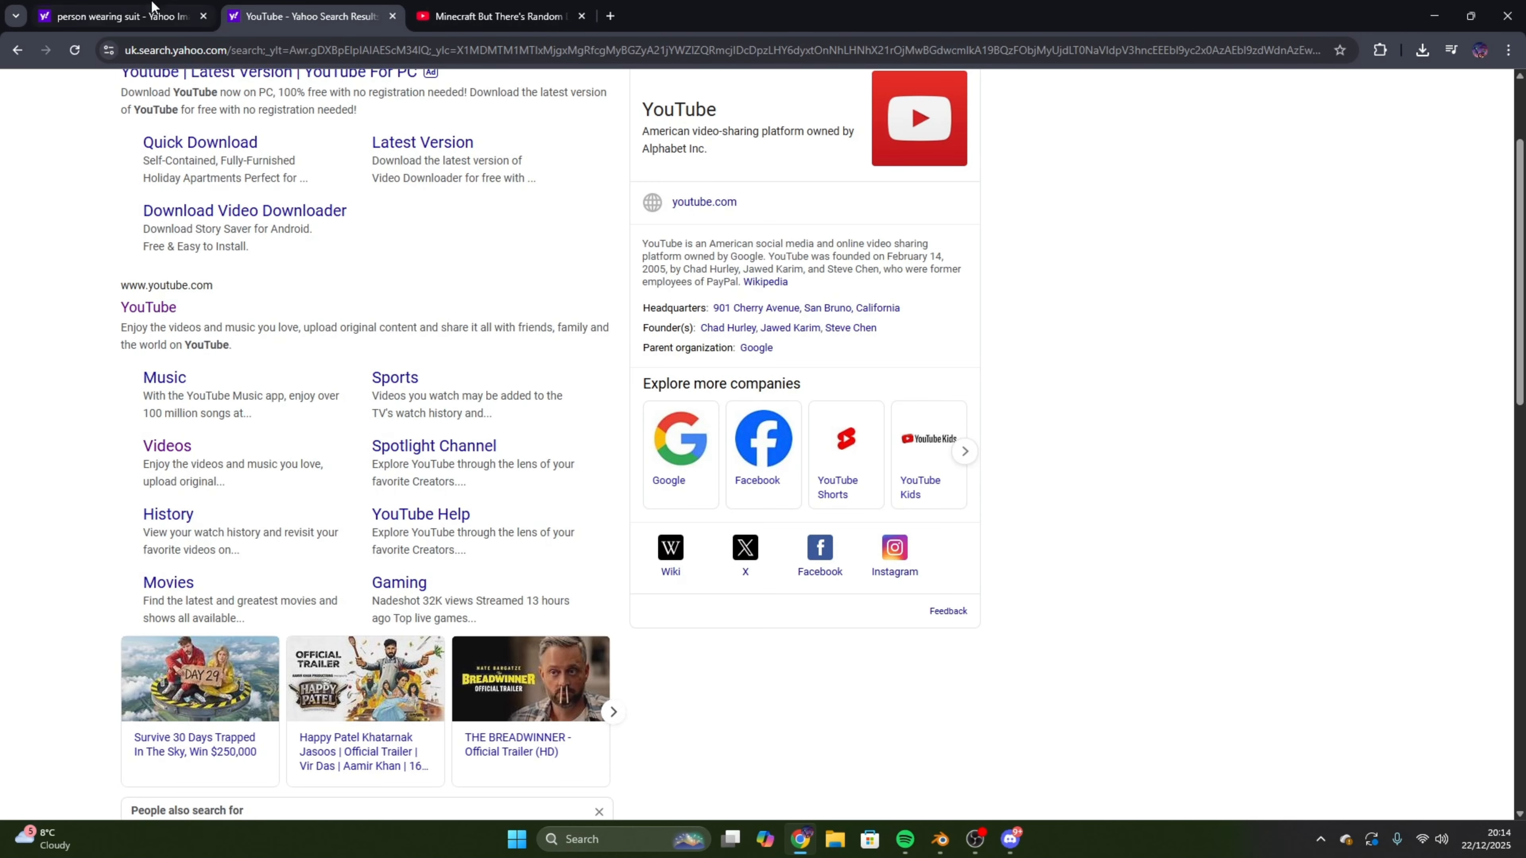
click(120, 17)
click(1012, 840)
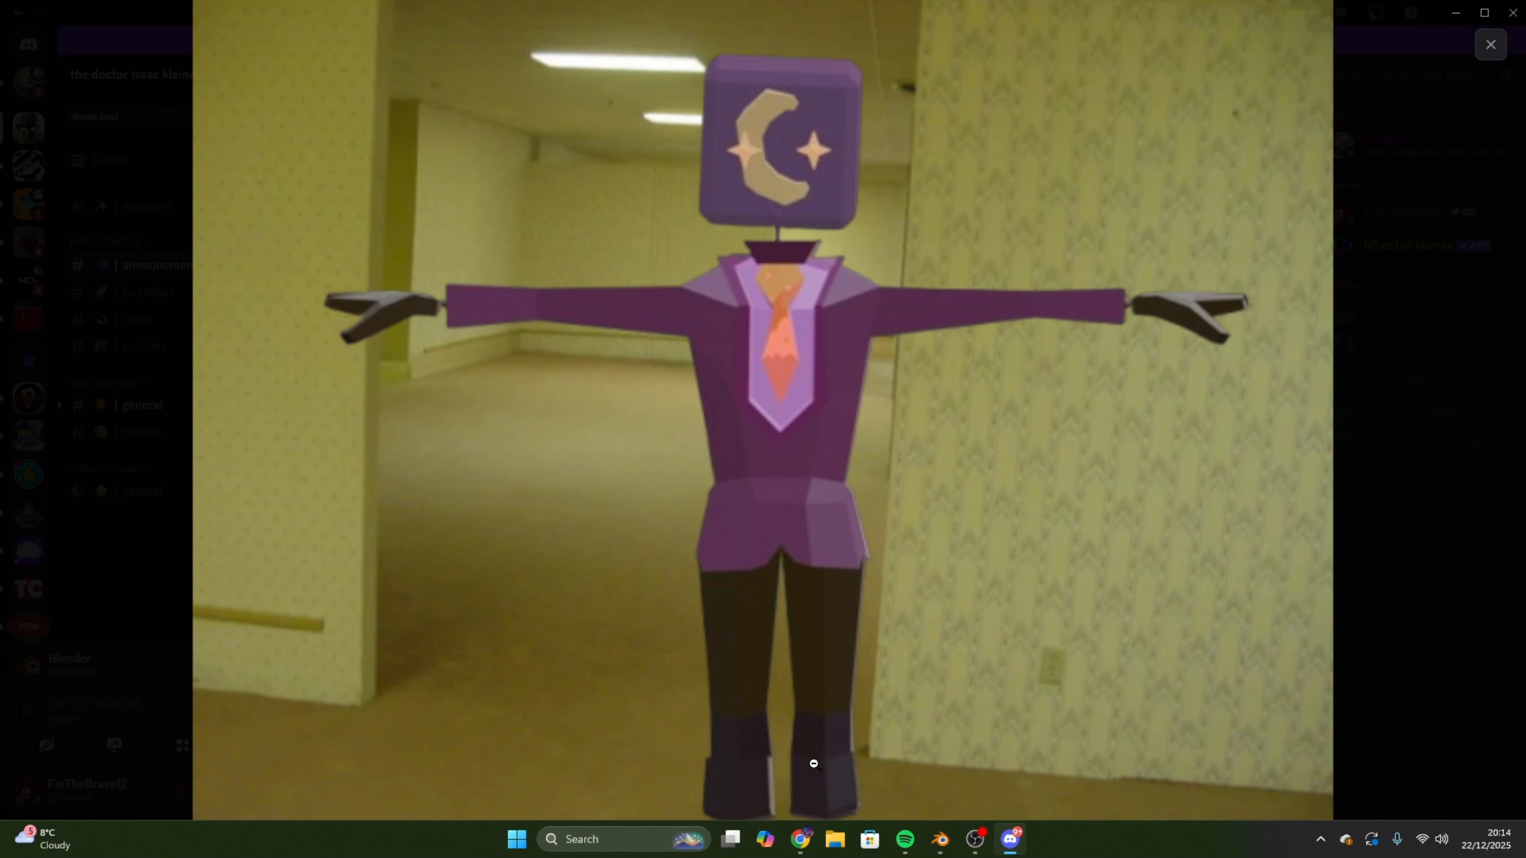
click(941, 840)
- Select the bottom faces of both legs and extrude them down about 1.4 m for the feet
middle_drag(722, 580, 733, 444)
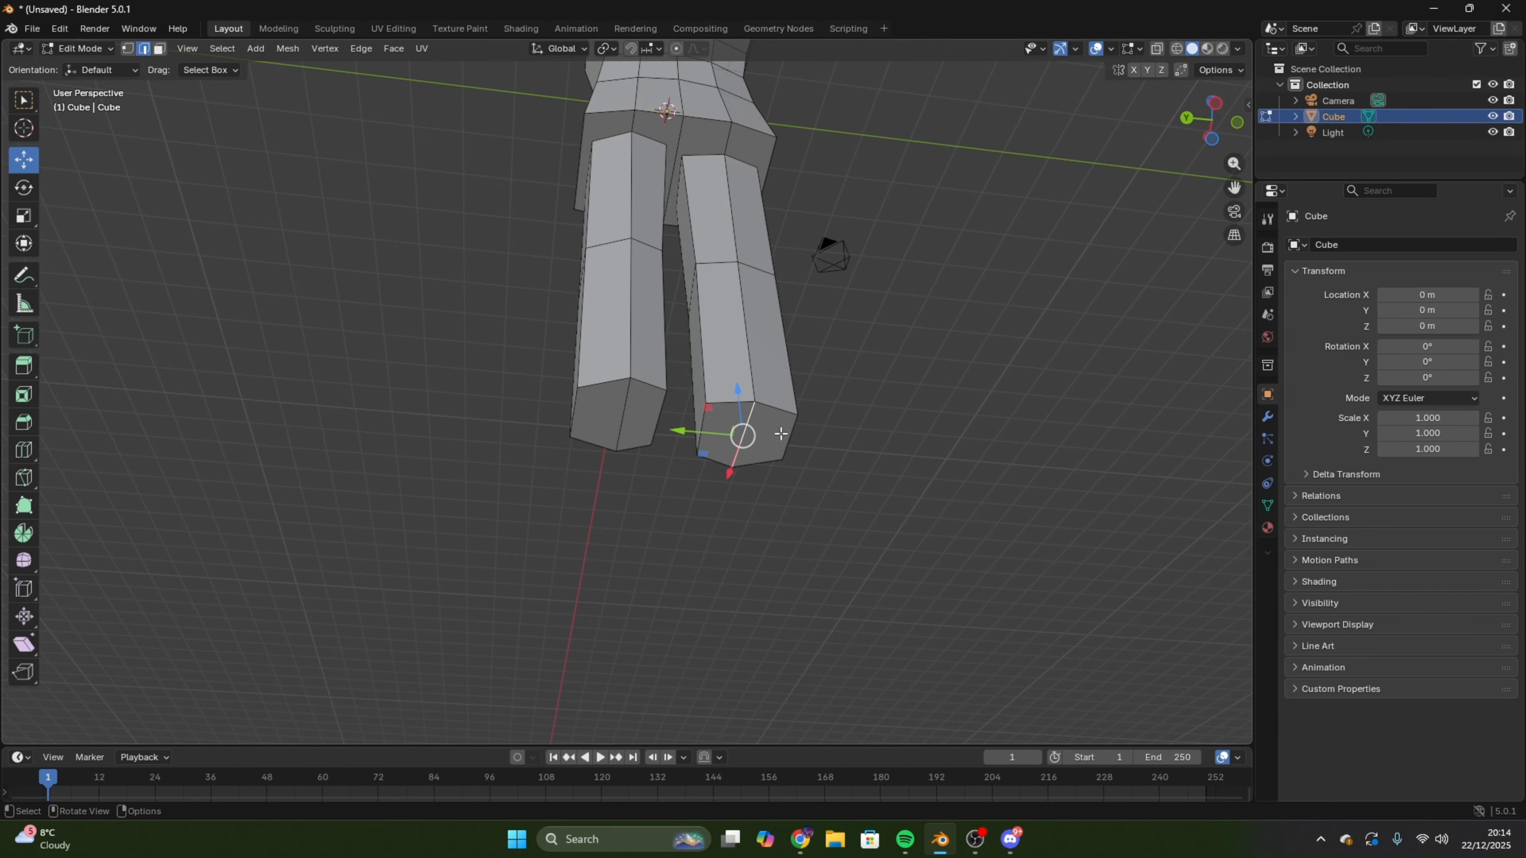
click(159, 49)
click(601, 415)
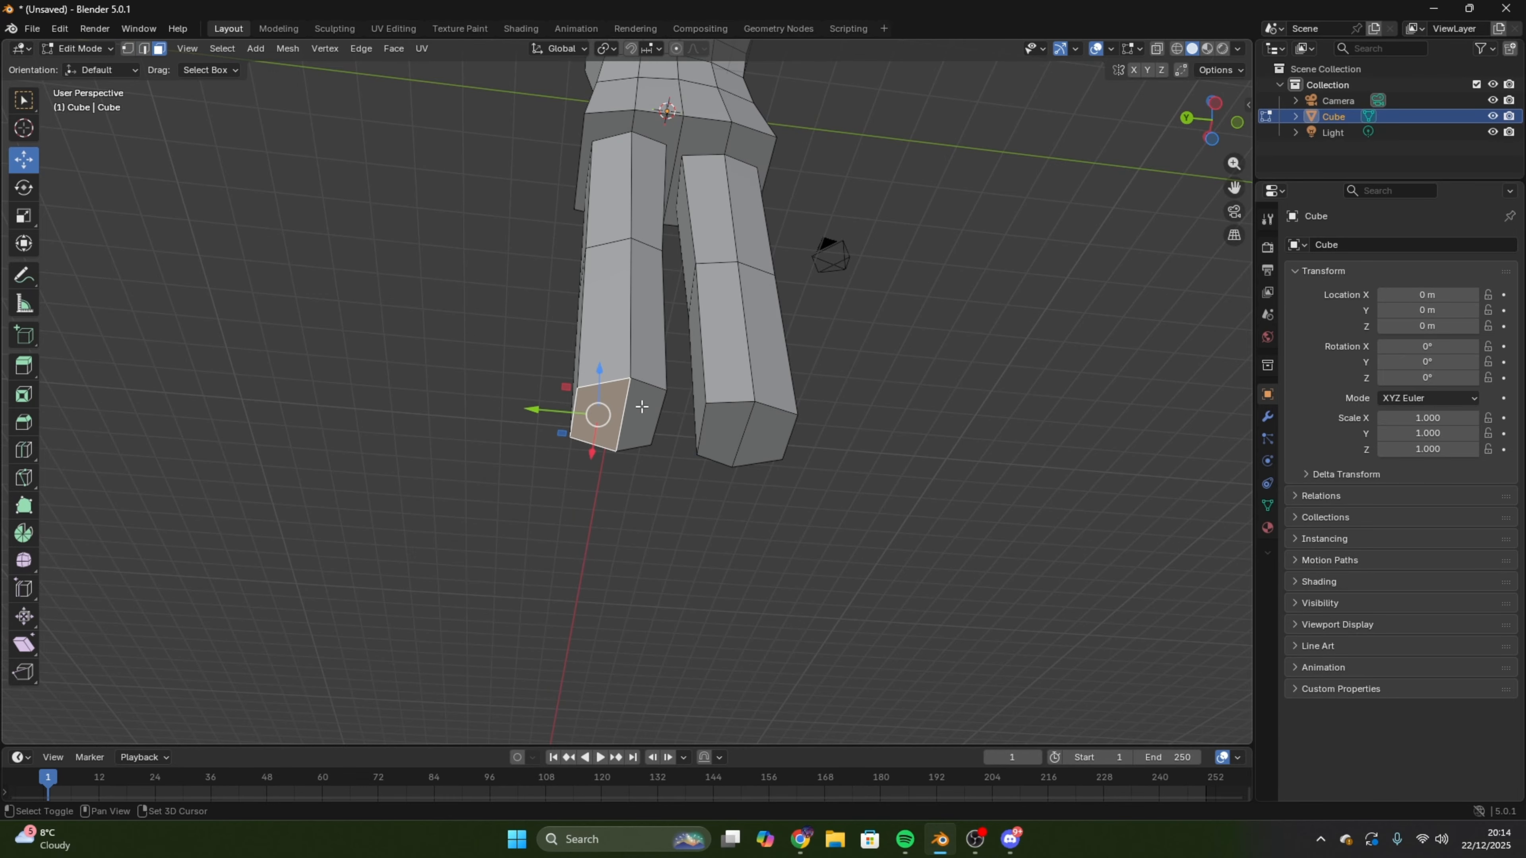
shift+click(655, 413)
shift+click(725, 429)
middle_drag(869, 409, 709, 474)
key(e)
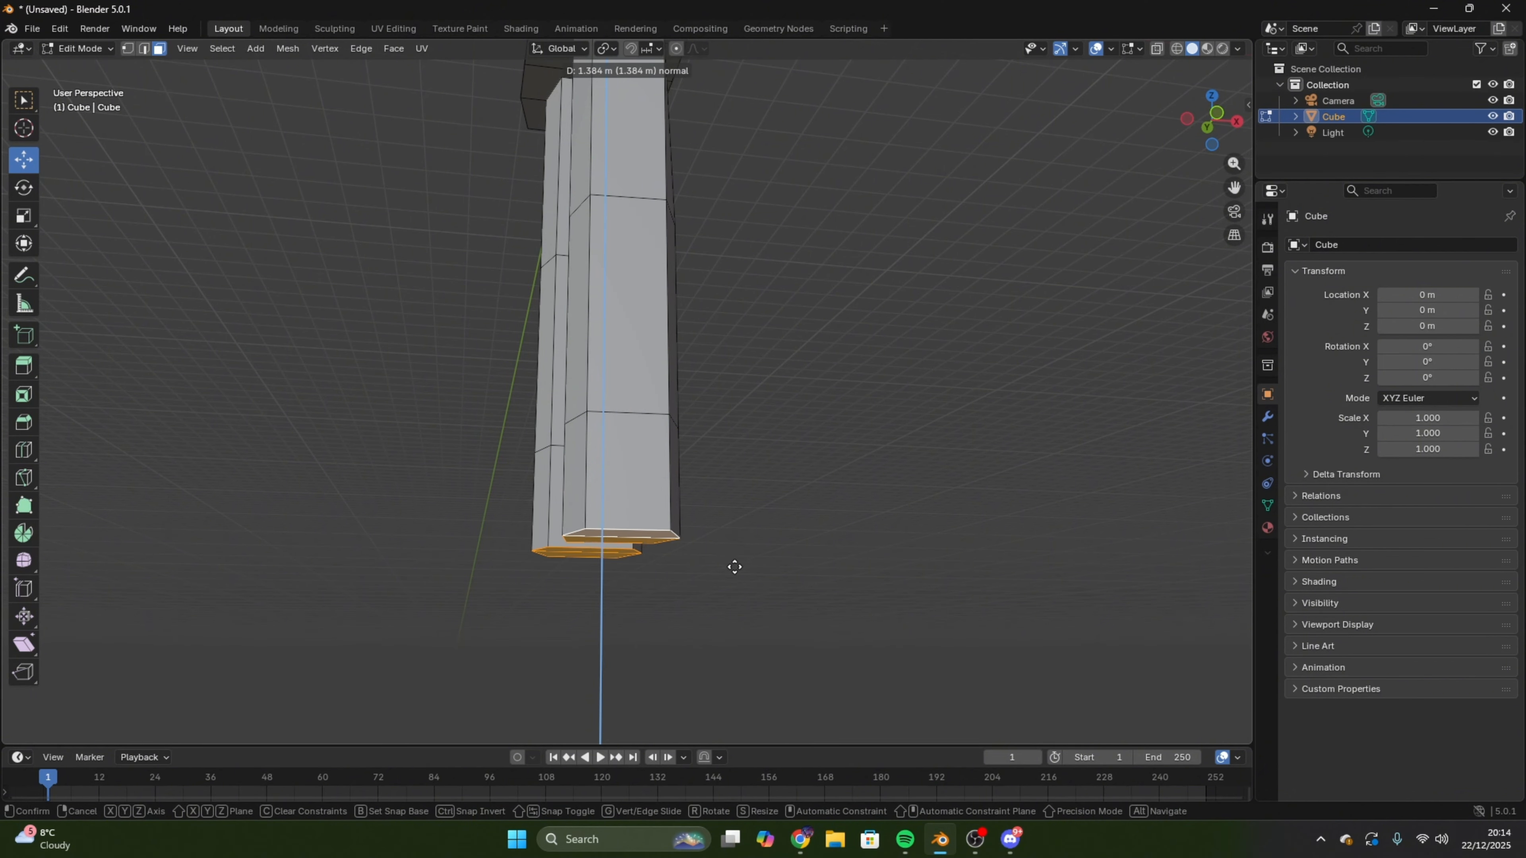
click(733, 559)
- Rotate the extruded end faces about the Y axis and move them forward to form the feet
click(23, 186)
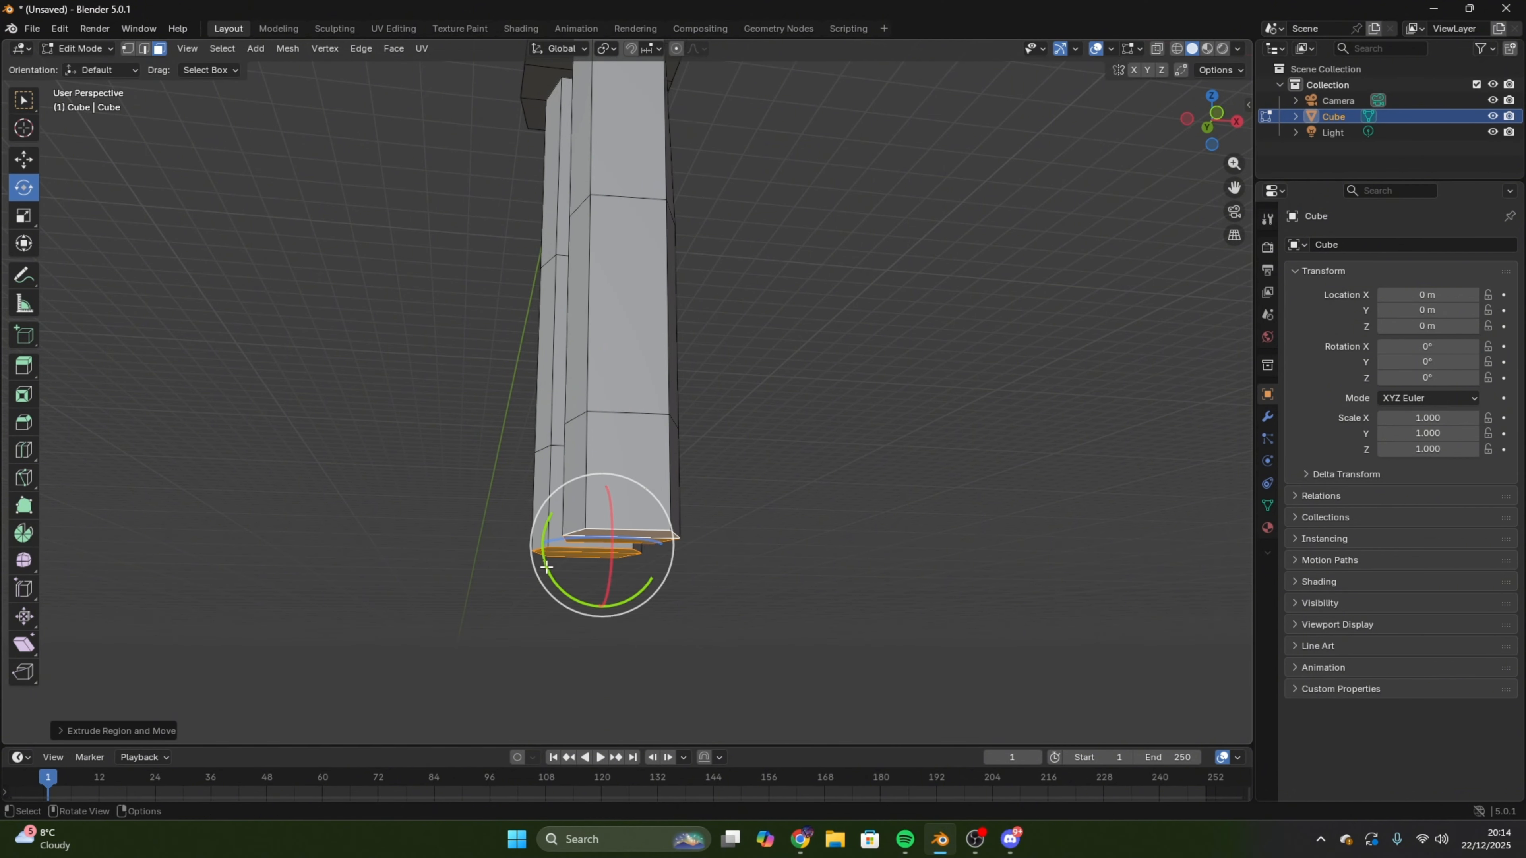
drag(545, 564, 514, 512)
middle_drag(366, 535, 631, 520)
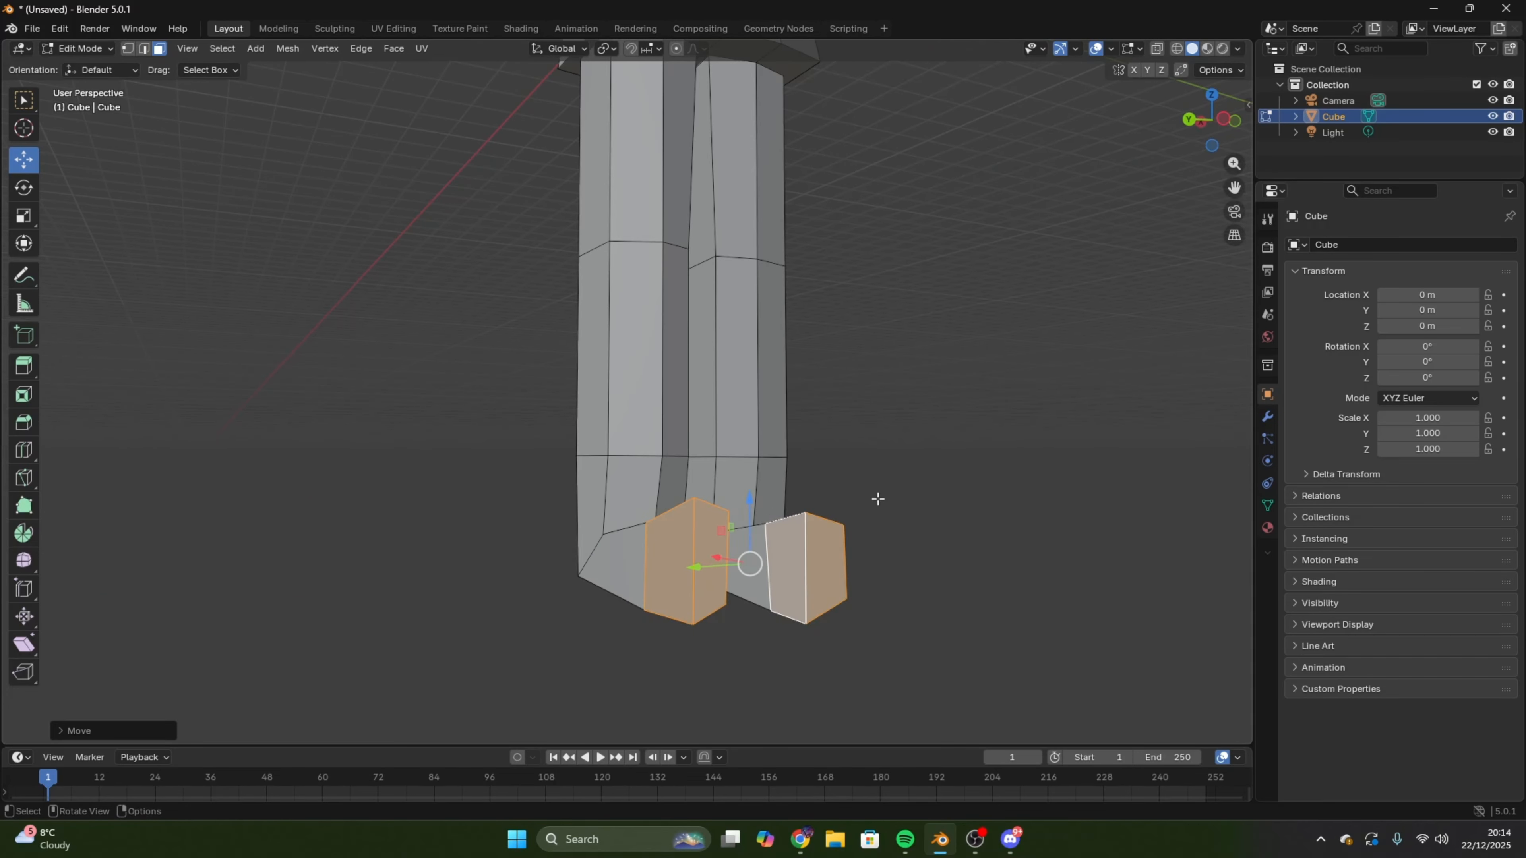
click(875, 498)
- Move the middle edges of both toe faces about 0.26 m forward along X to make the toes pointed
middle_drag(877, 500, 728, 527)
drag(542, 548, 524, 547)
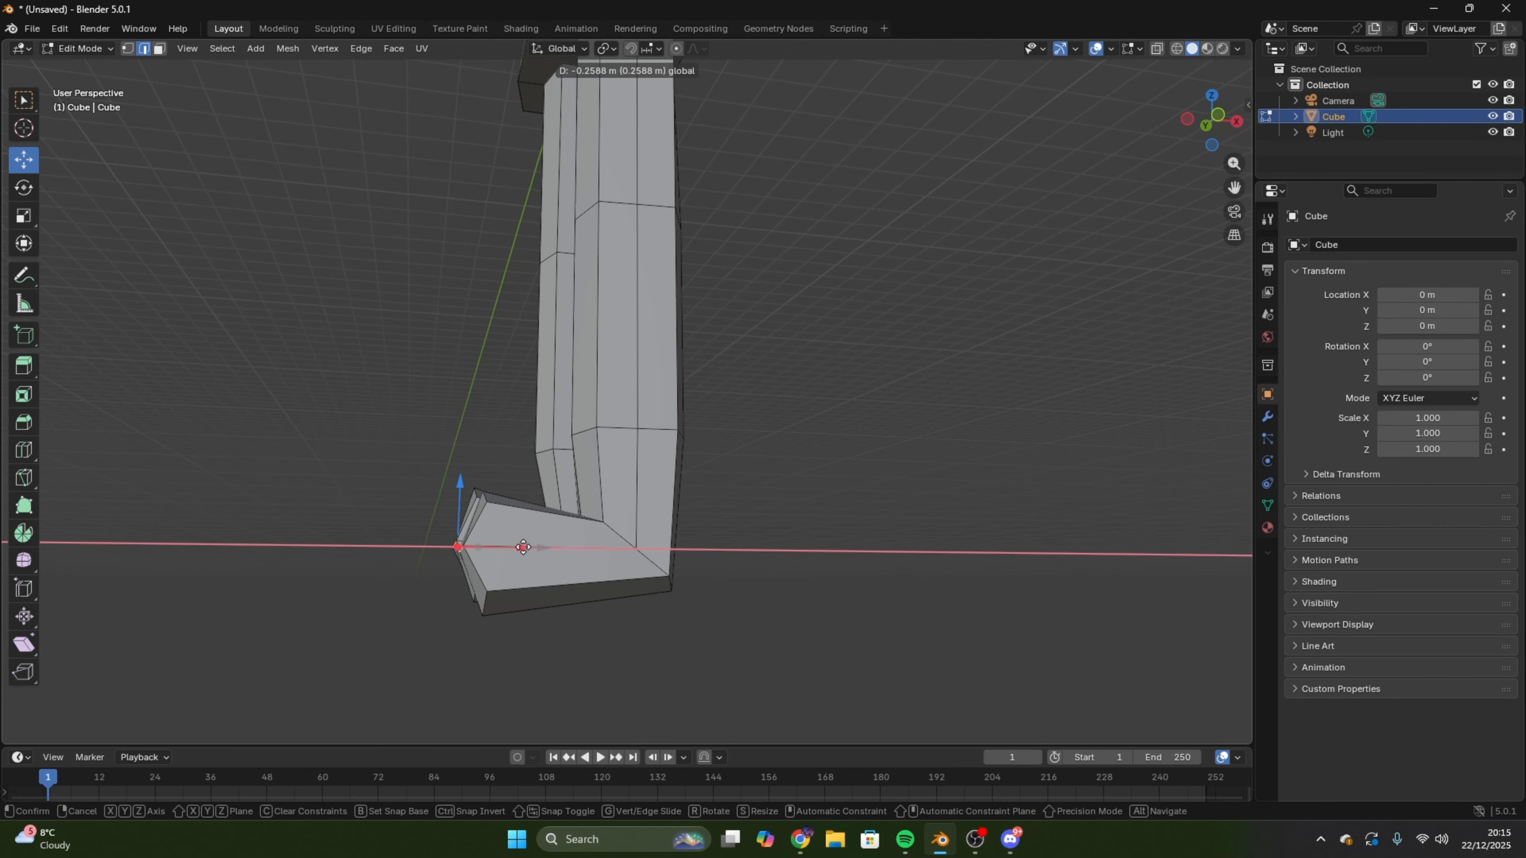
- Cut a hexagonal arm outline into the upper side face of the torso with the Knife tool
middle_drag(865, 521, 777, 535)
scroll(950, 519, up, 3)
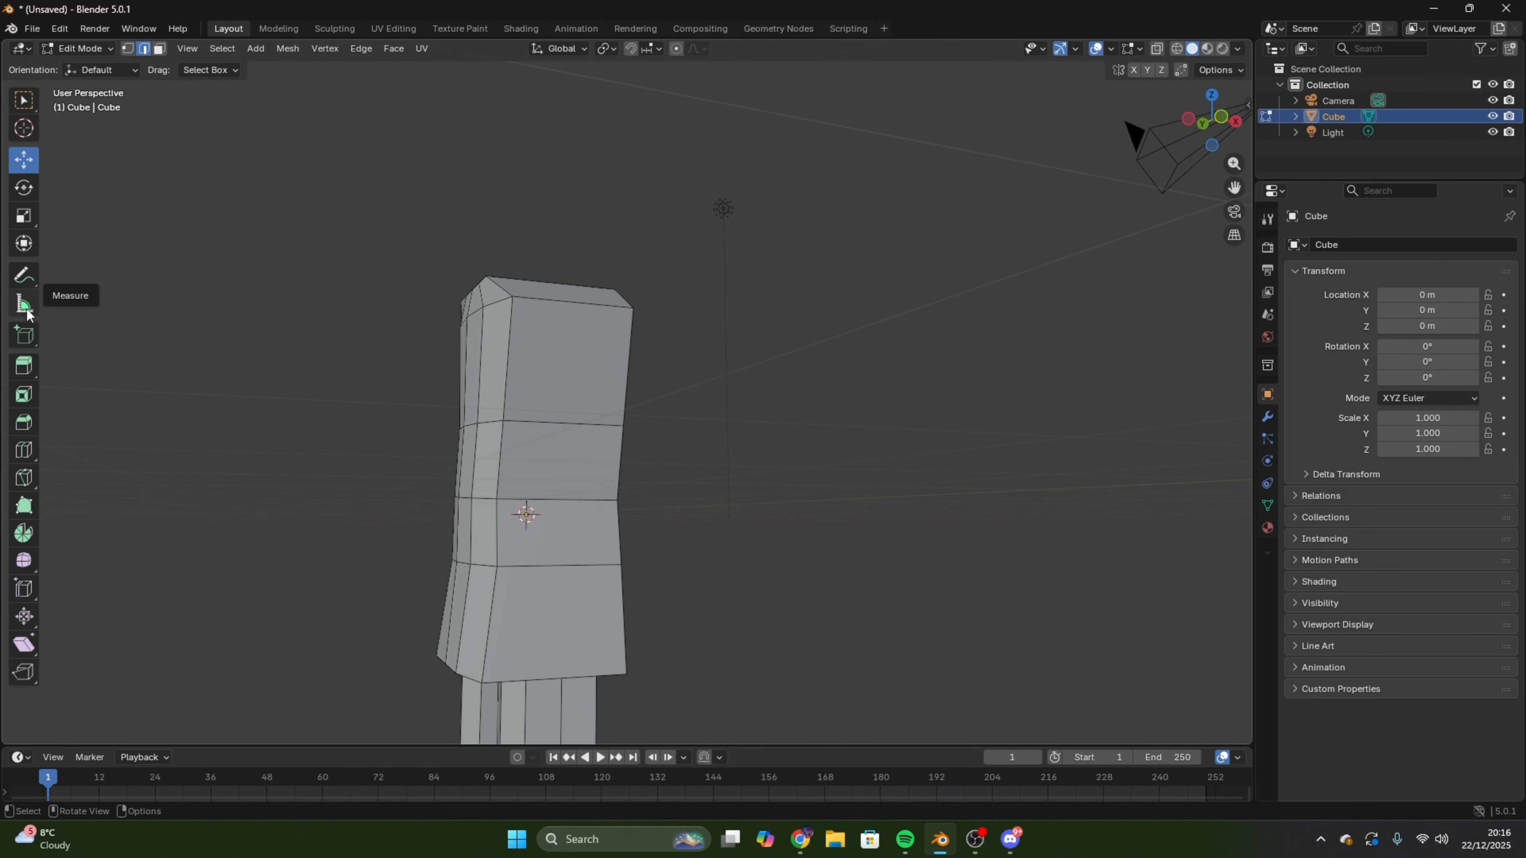
click(23, 476)
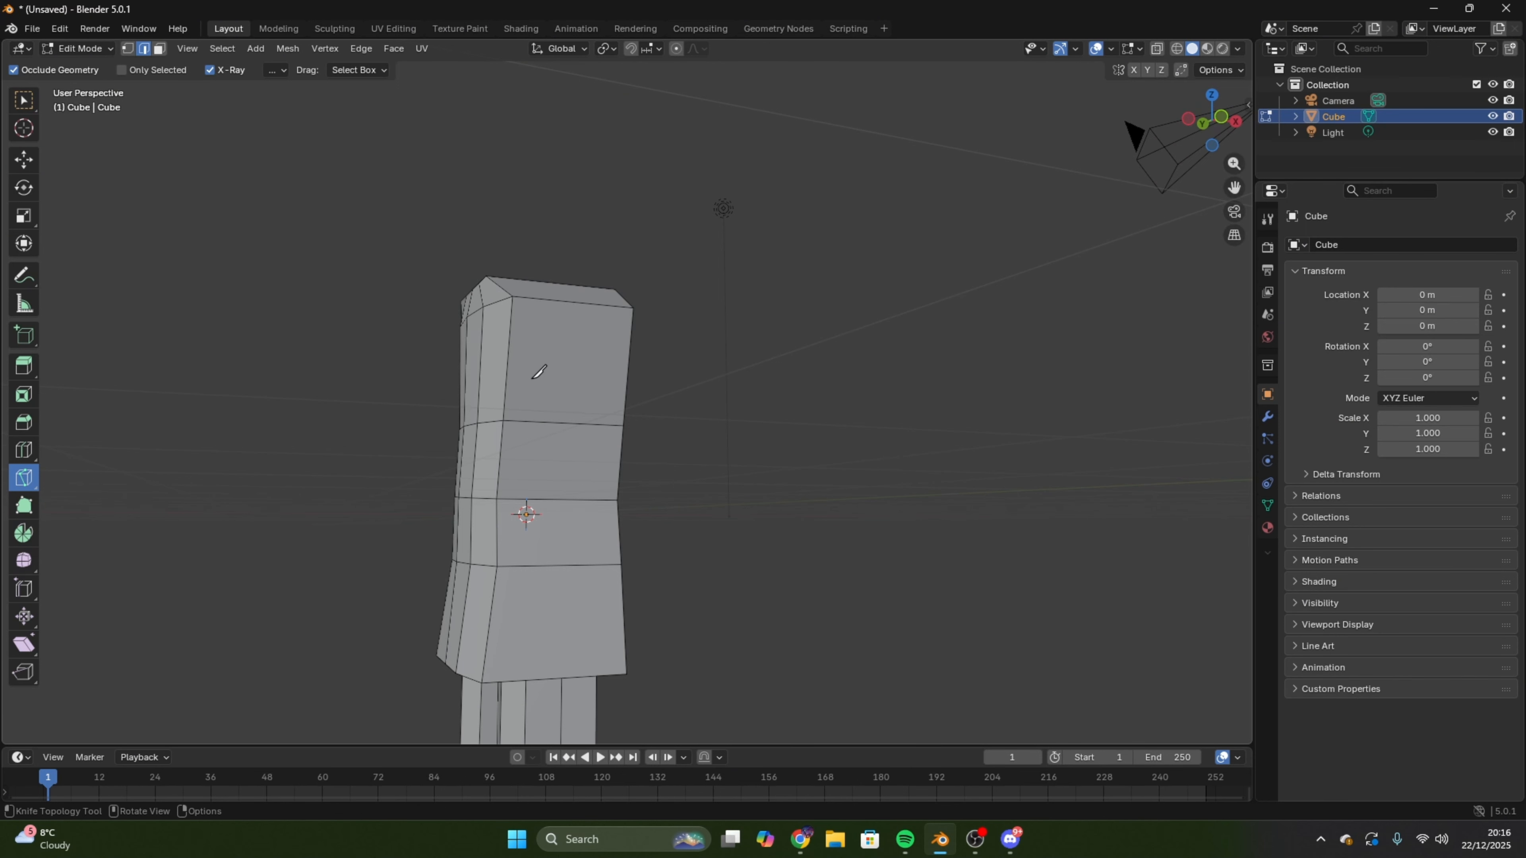
click(524, 392)
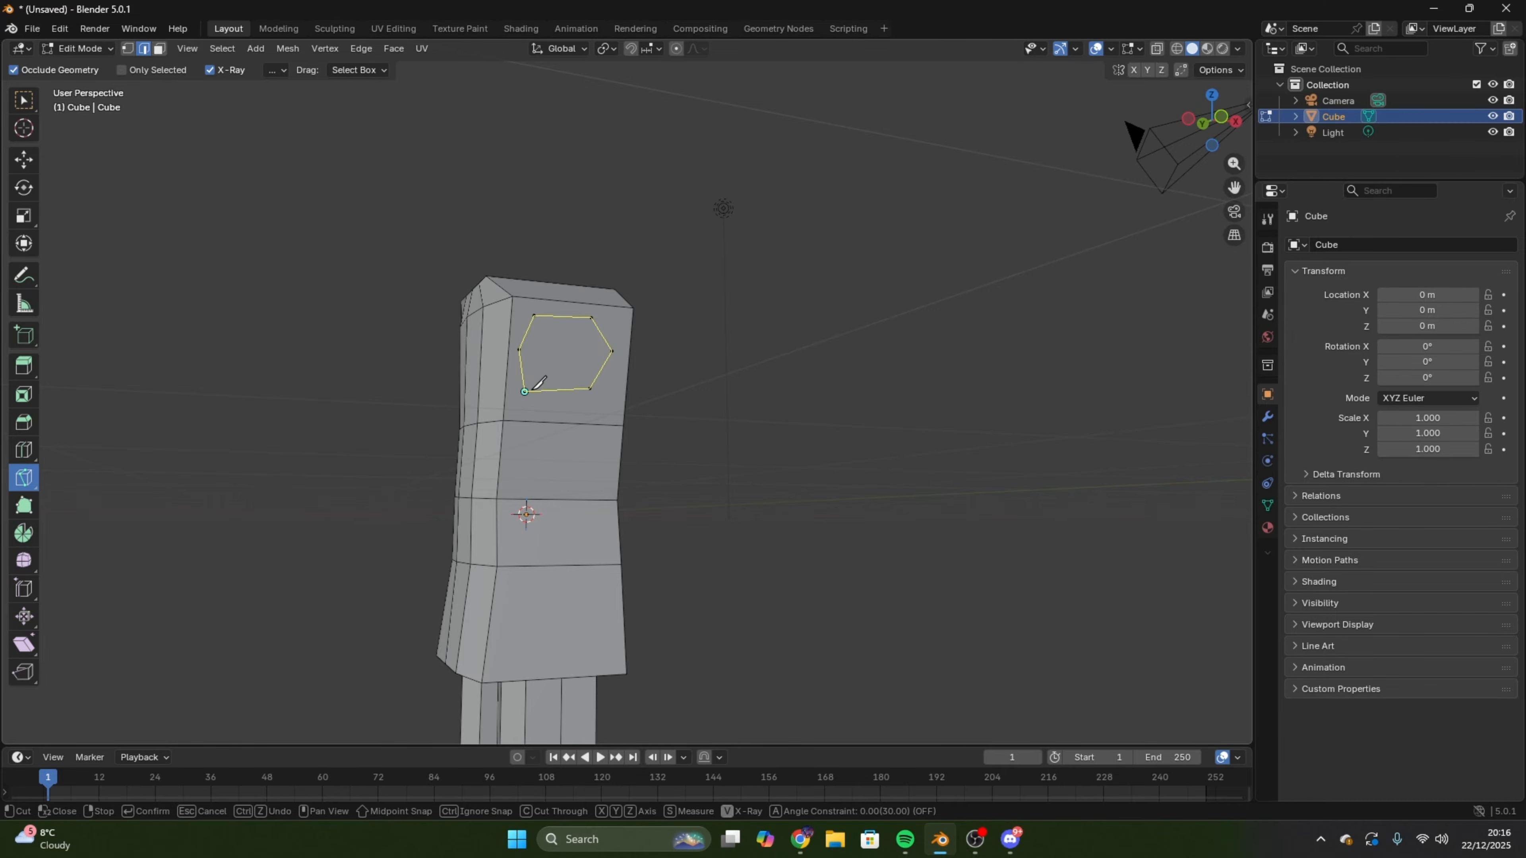
key(Return)
- Select the hexagonal arm face on the torso's side and extrude it outward in two sections for the upper arm and forearm
key(3)
middle_drag(691, 415, 729, 415)
key(e)
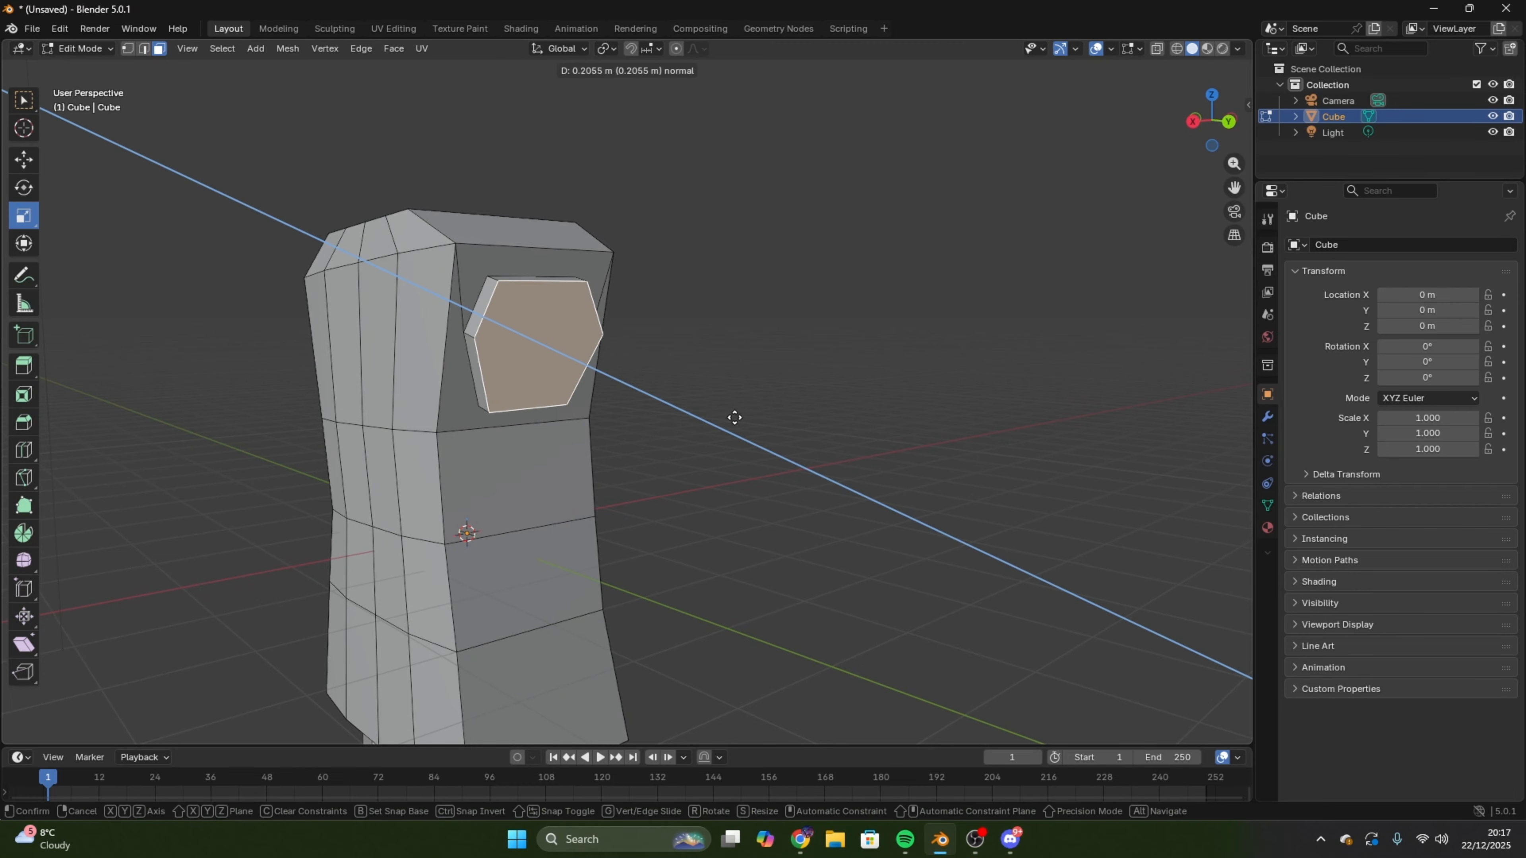
click(935, 517)
middle_drag(934, 517, 794, 481)
key(e)
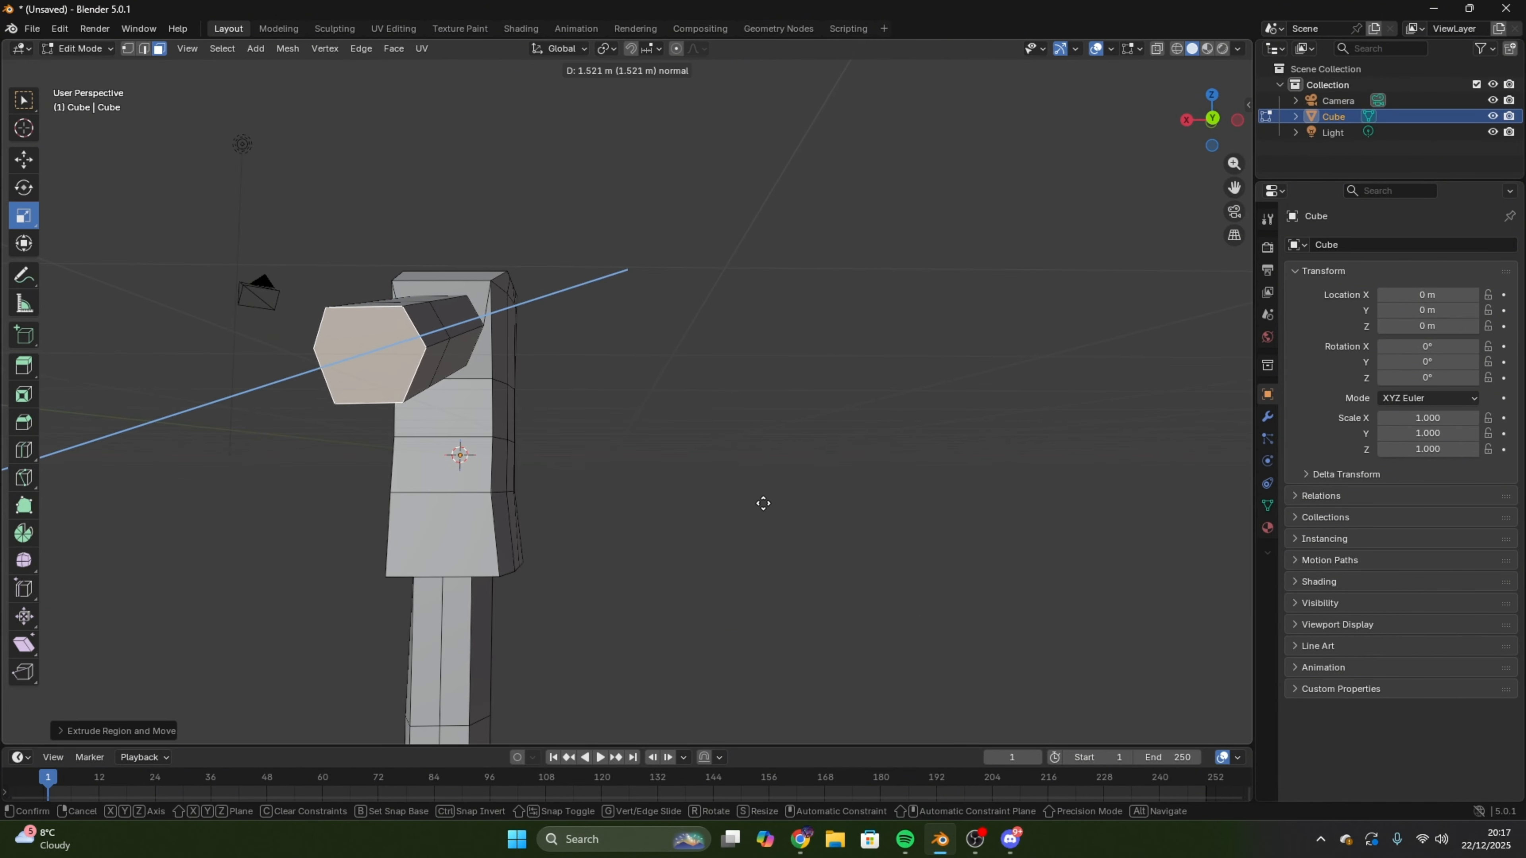
click(722, 529)
- Scale down the end face of the extruded arm to taper it toward the wrist
middle_drag(722, 528, 879, 429)
scroll(831, 426, up, 3)
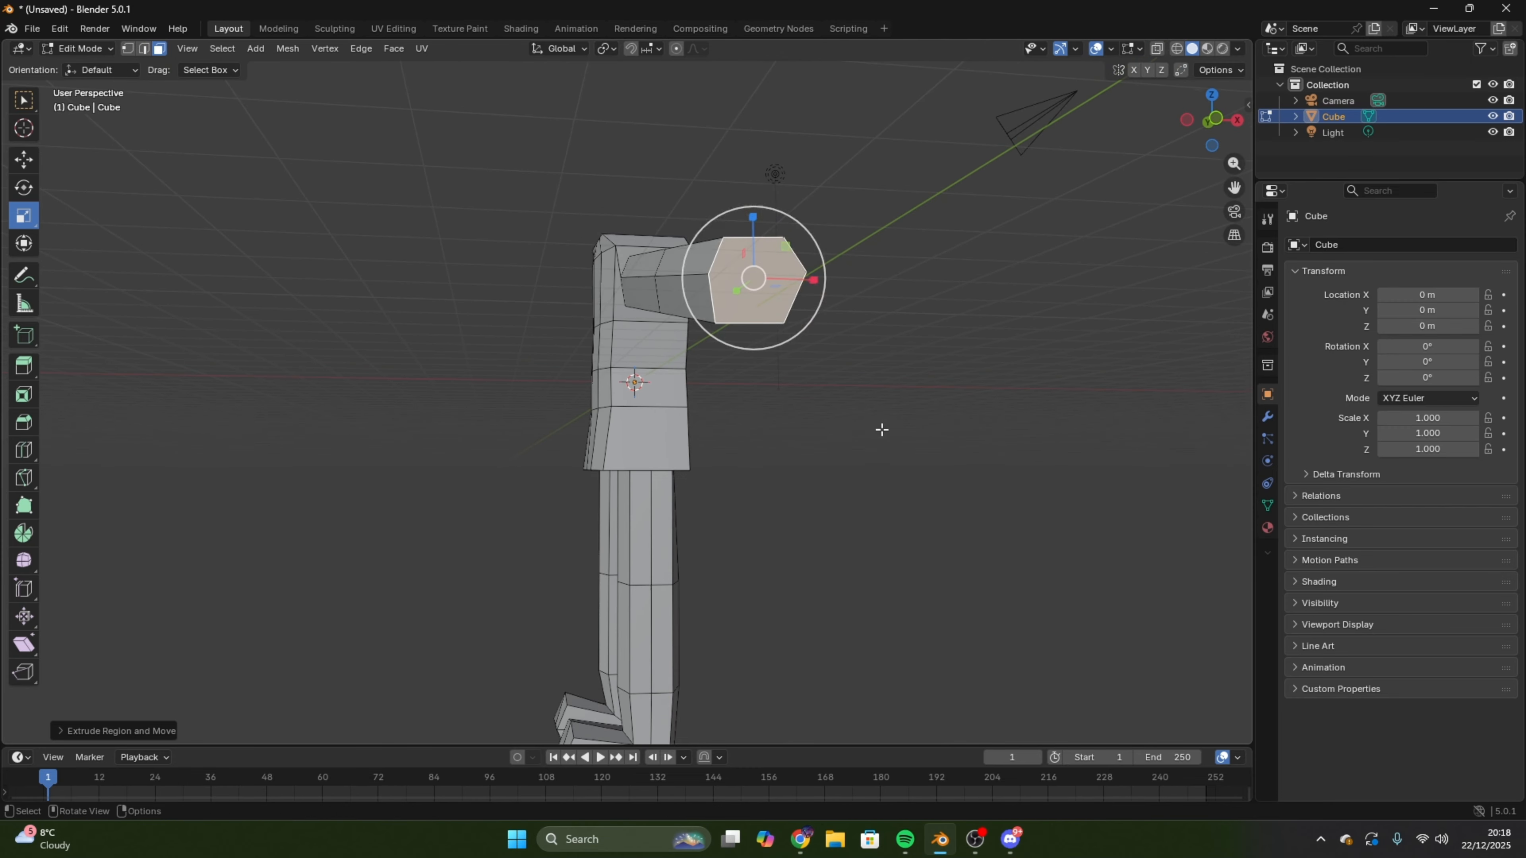
drag(785, 268, 771, 273)
middle_drag(770, 273, 941, 406)
click(932, 439)
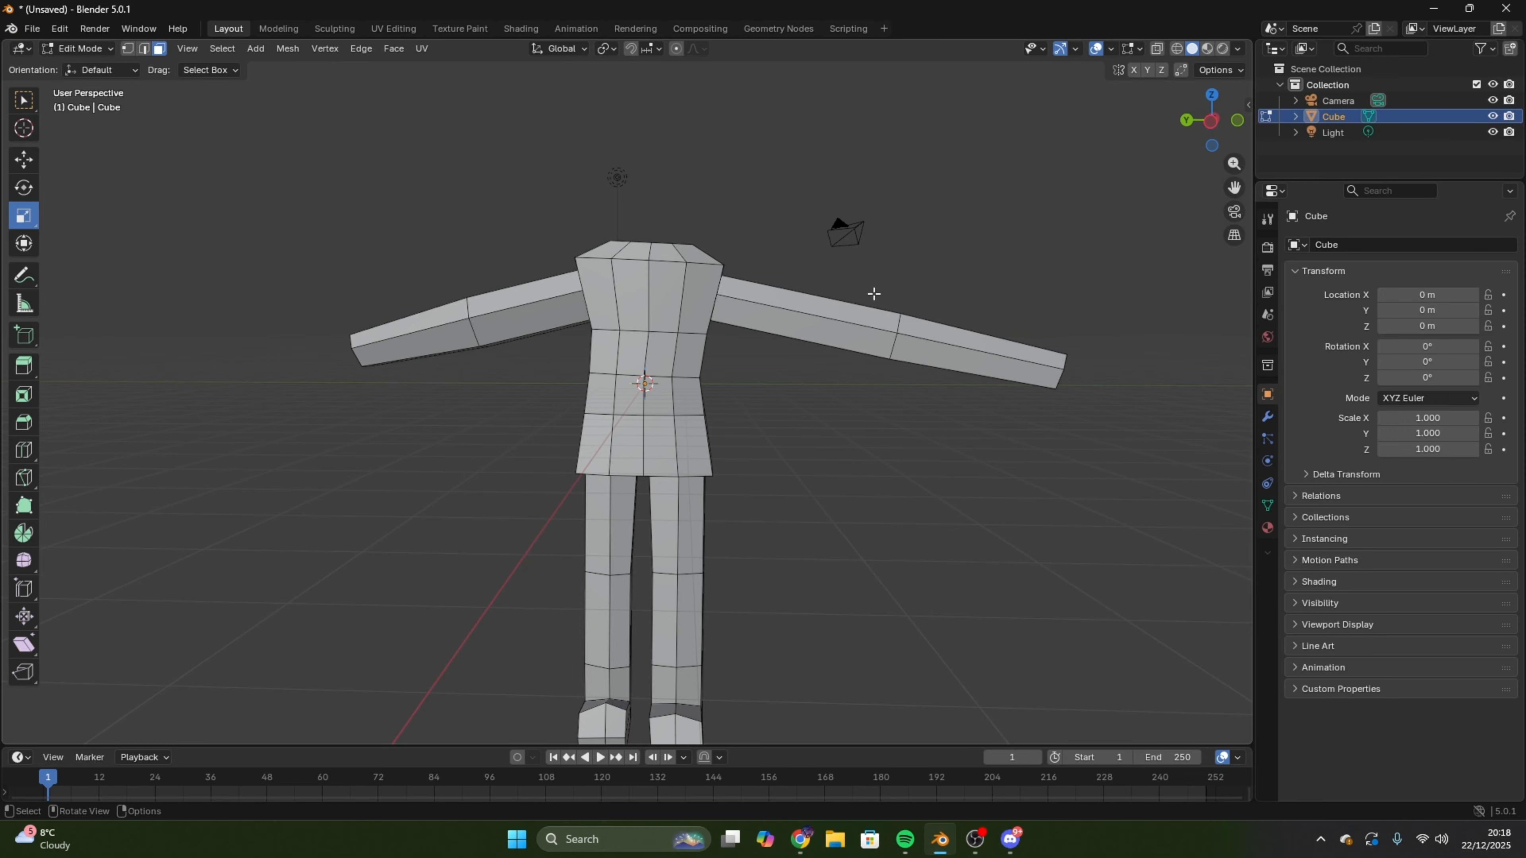
- Shorten the longer arm by moving its elbow and end sections toward the torso, close to the other arm's length
drag(856, 258, 1113, 463)
click(32, 162)
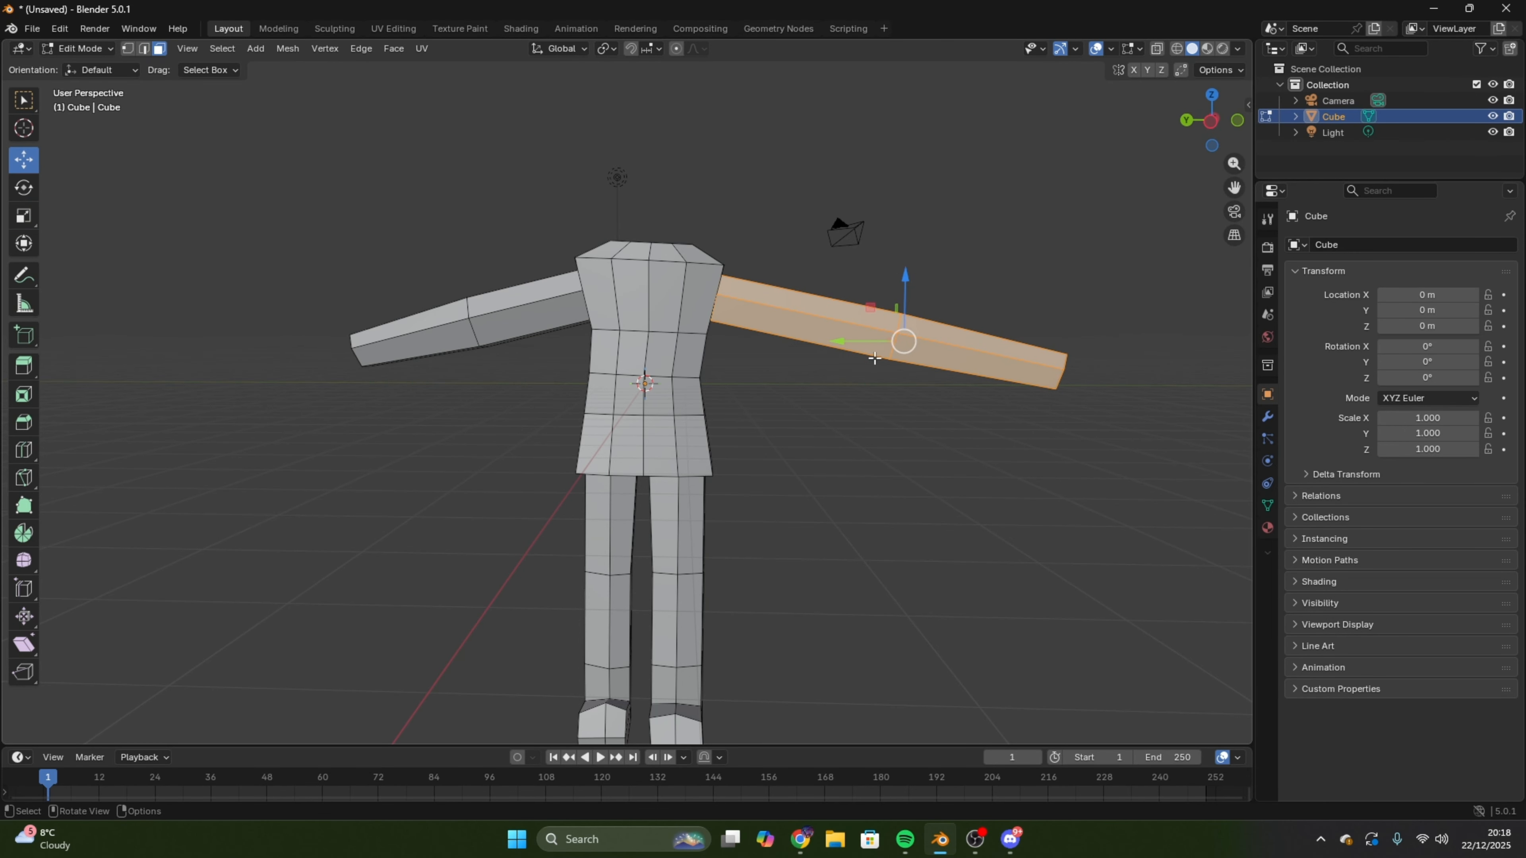
click(866, 413)
drag(965, 311, 1063, 472)
key(ctrl+z)
key(ctrl+z)
key(ctrl+z)
key(ctrl+z)
key(ctrl+z)
key(ctrl+z)
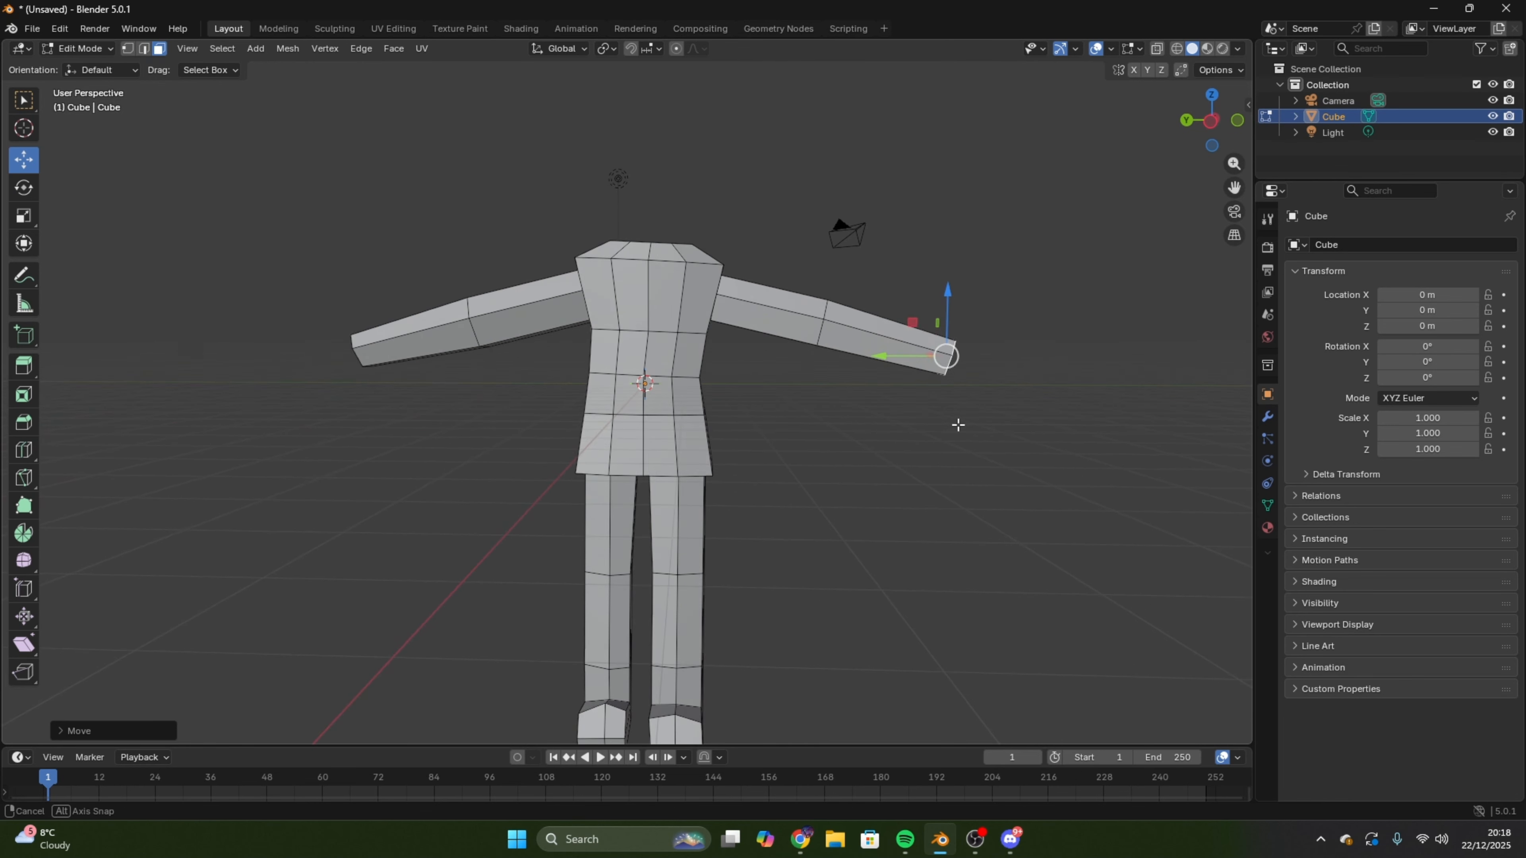
middle_drag(957, 426, 958, 429)
click(813, 461)
- Select the inner inset faces on top of the torso and extrude them upward for the neck
middle_drag(835, 470, 788, 412)
scroll(751, 403, up, 6)
scroll(721, 394, down, 3)
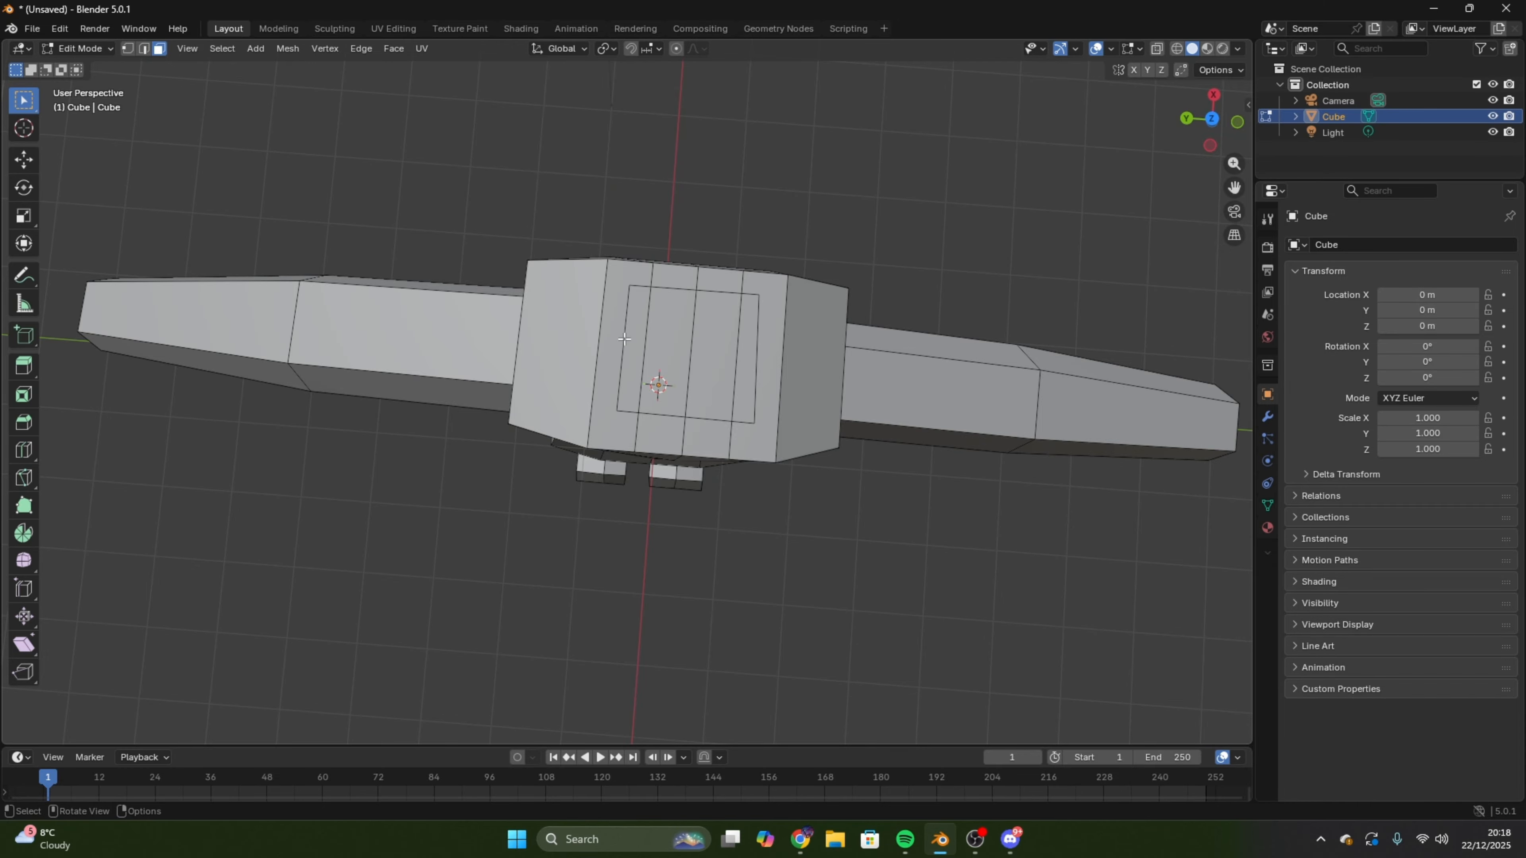
click(625, 339)
shift+click(673, 347)
shift+click(718, 349)
middle_drag(753, 357, 892, 505)
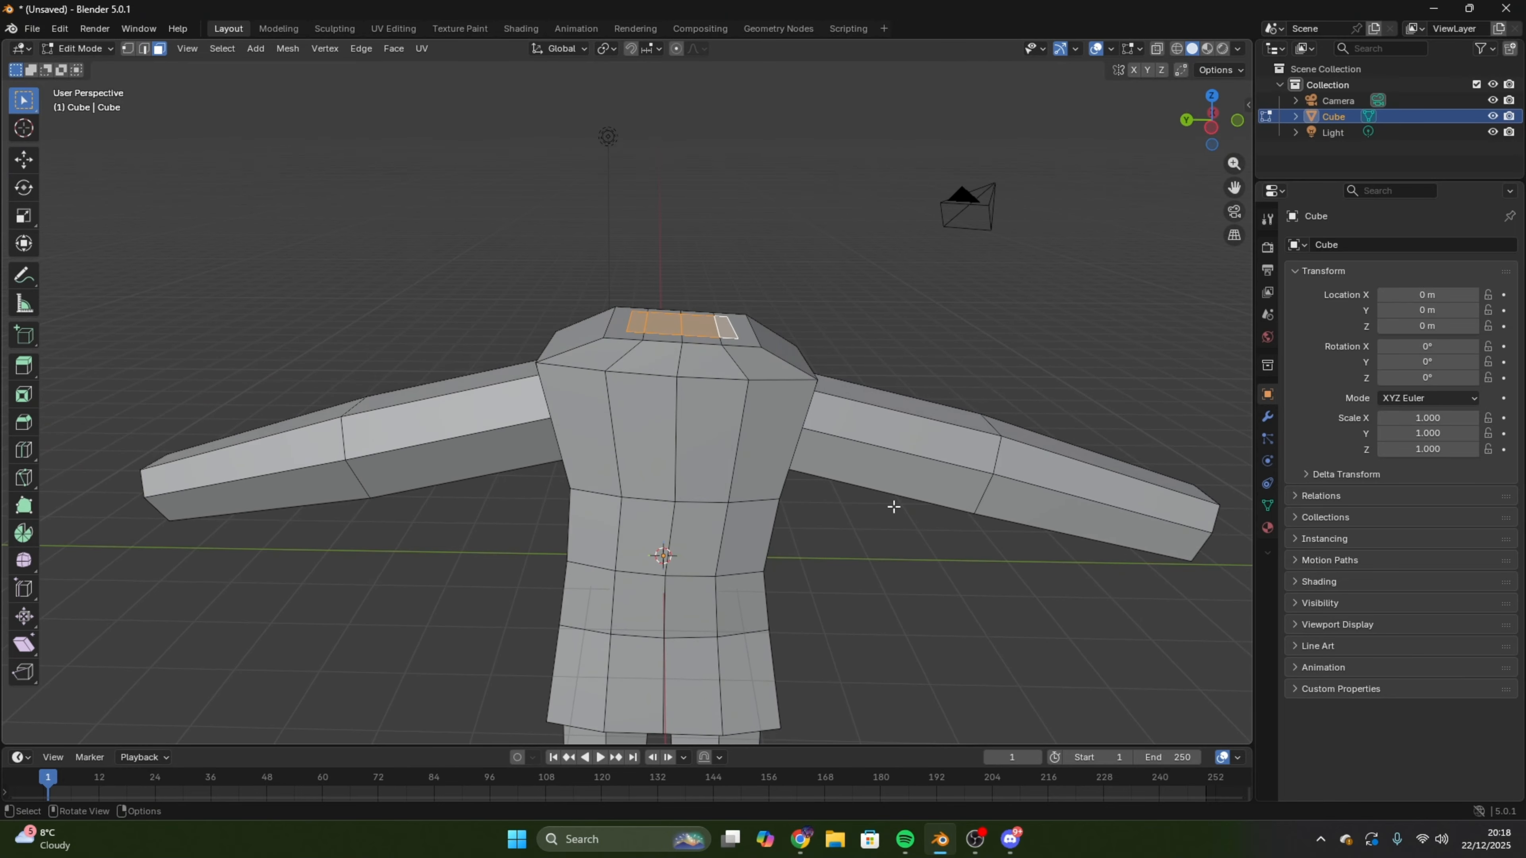
key(e)
click(900, 496)
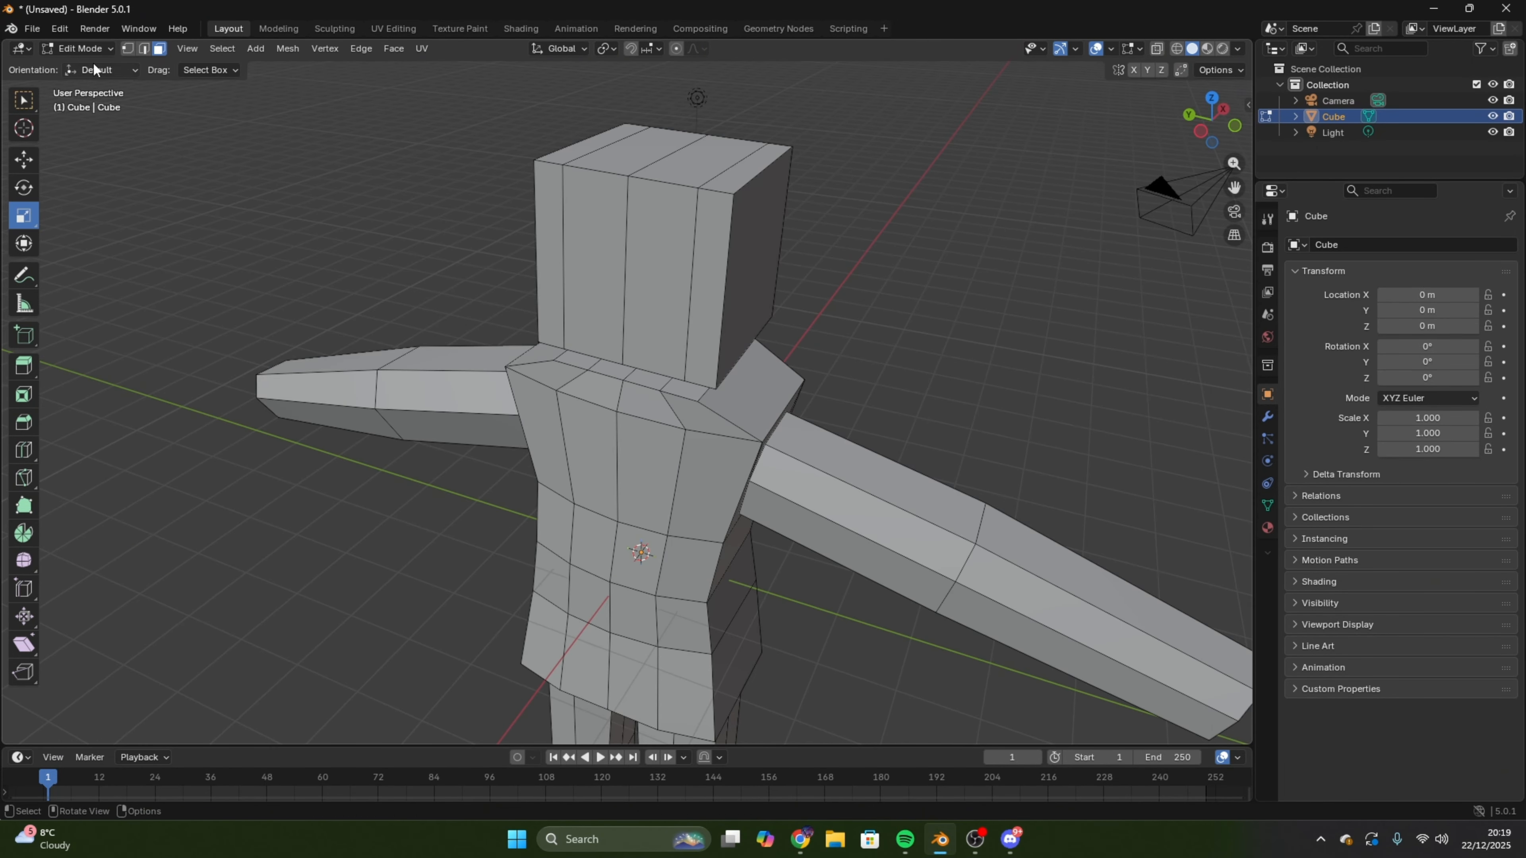
- Select the four top corner vertices of the head block and move them slightly down along Z
key(1)
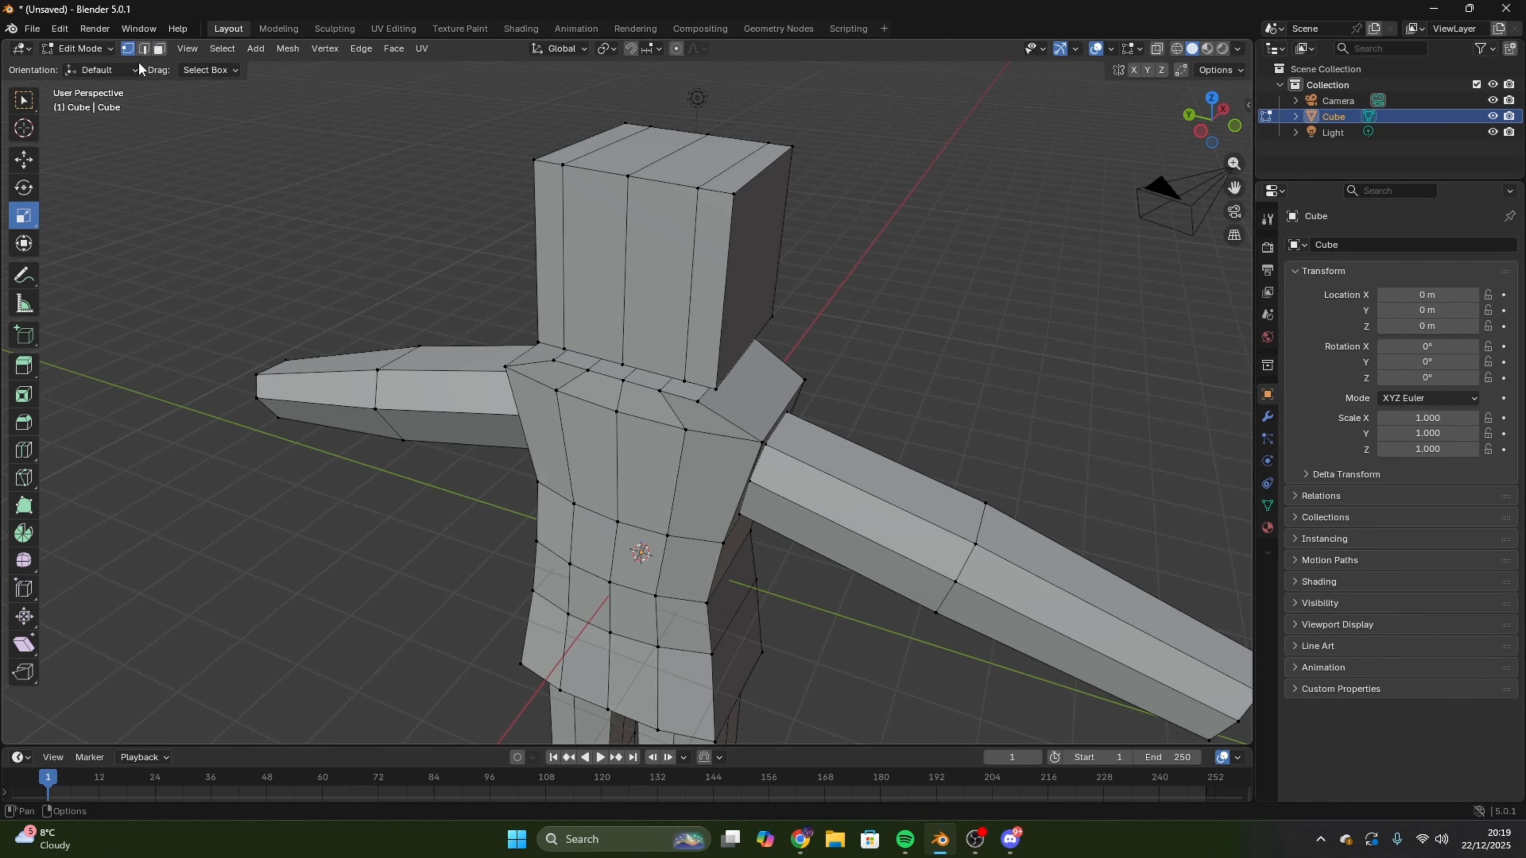
click(731, 193)
middle_drag(808, 226, 520, 213)
shift+click(716, 193)
shift+middle_drag(726, 155, 793, 263)
click(698, 253)
shift+click(531, 220)
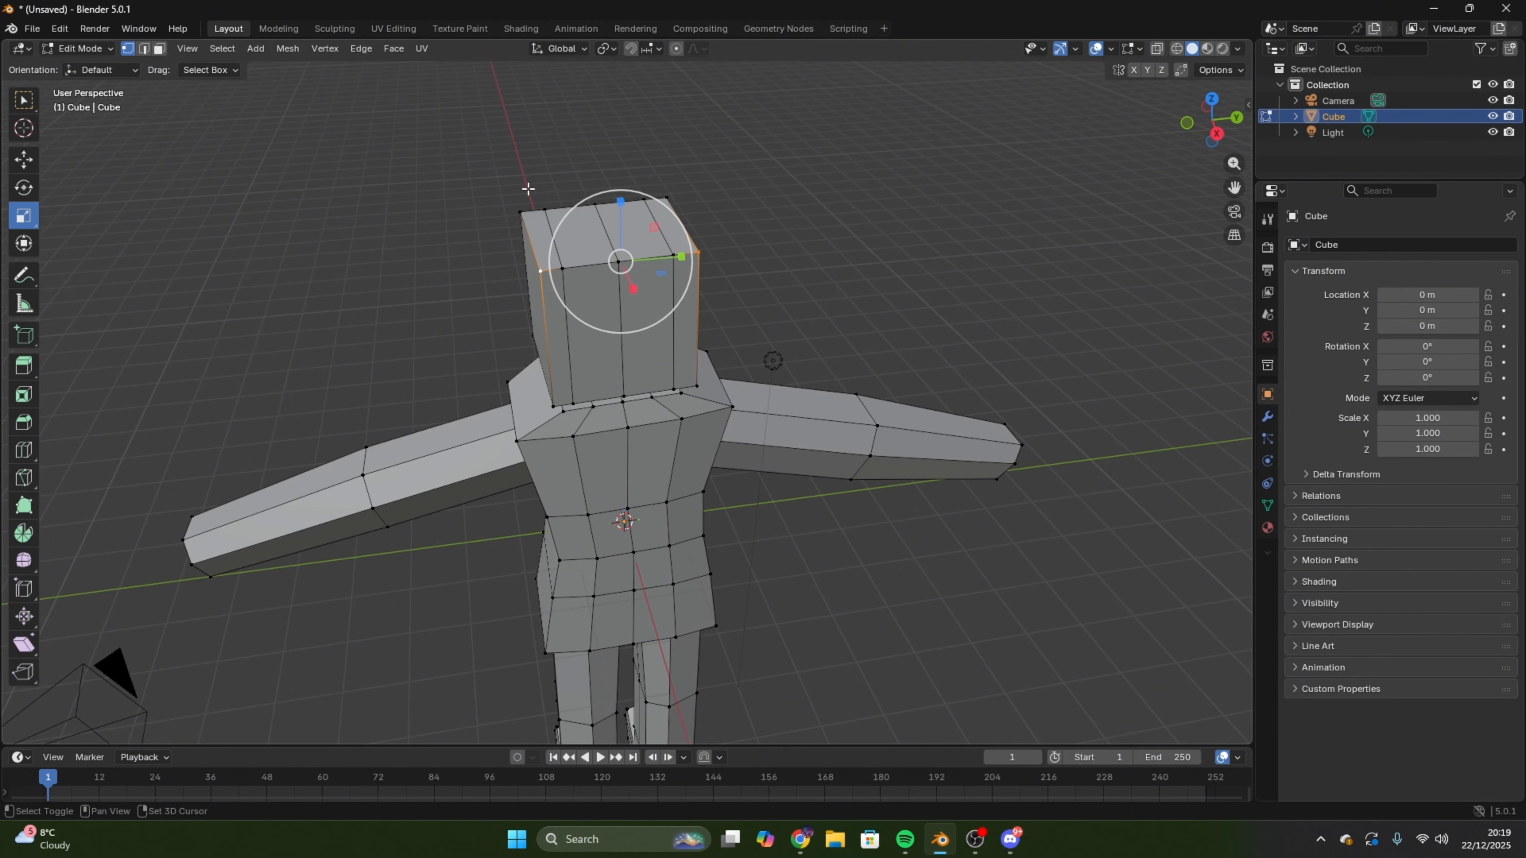
shift+click(667, 198)
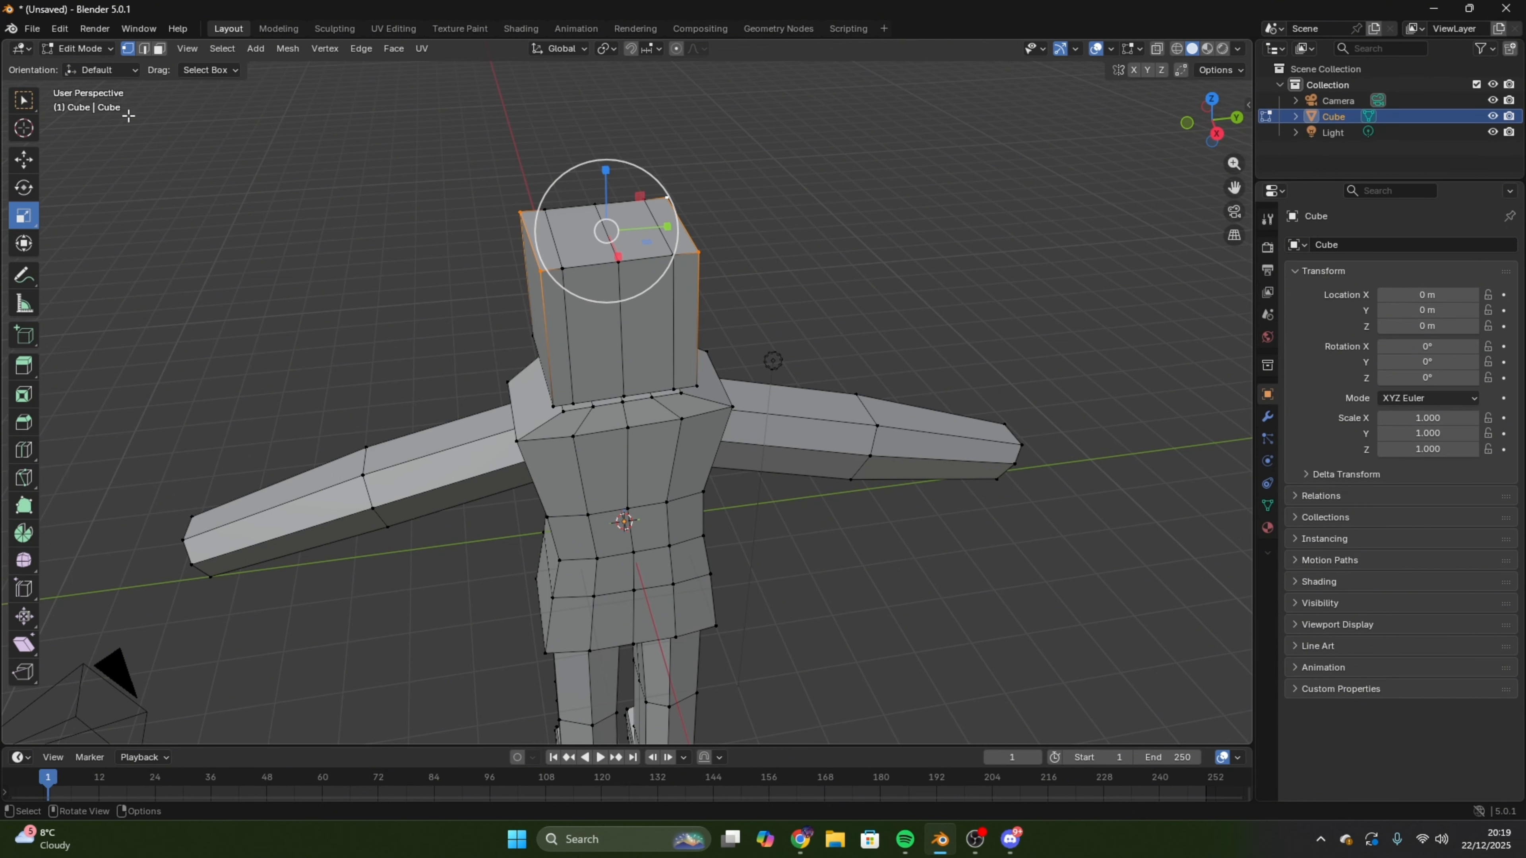
click(23, 160)
drag(606, 174, 608, 188)
- Scale the head's four top corner vertices slightly inward along X to soften the corners
middle_drag(447, 239, 620, 303)
click(24, 215)
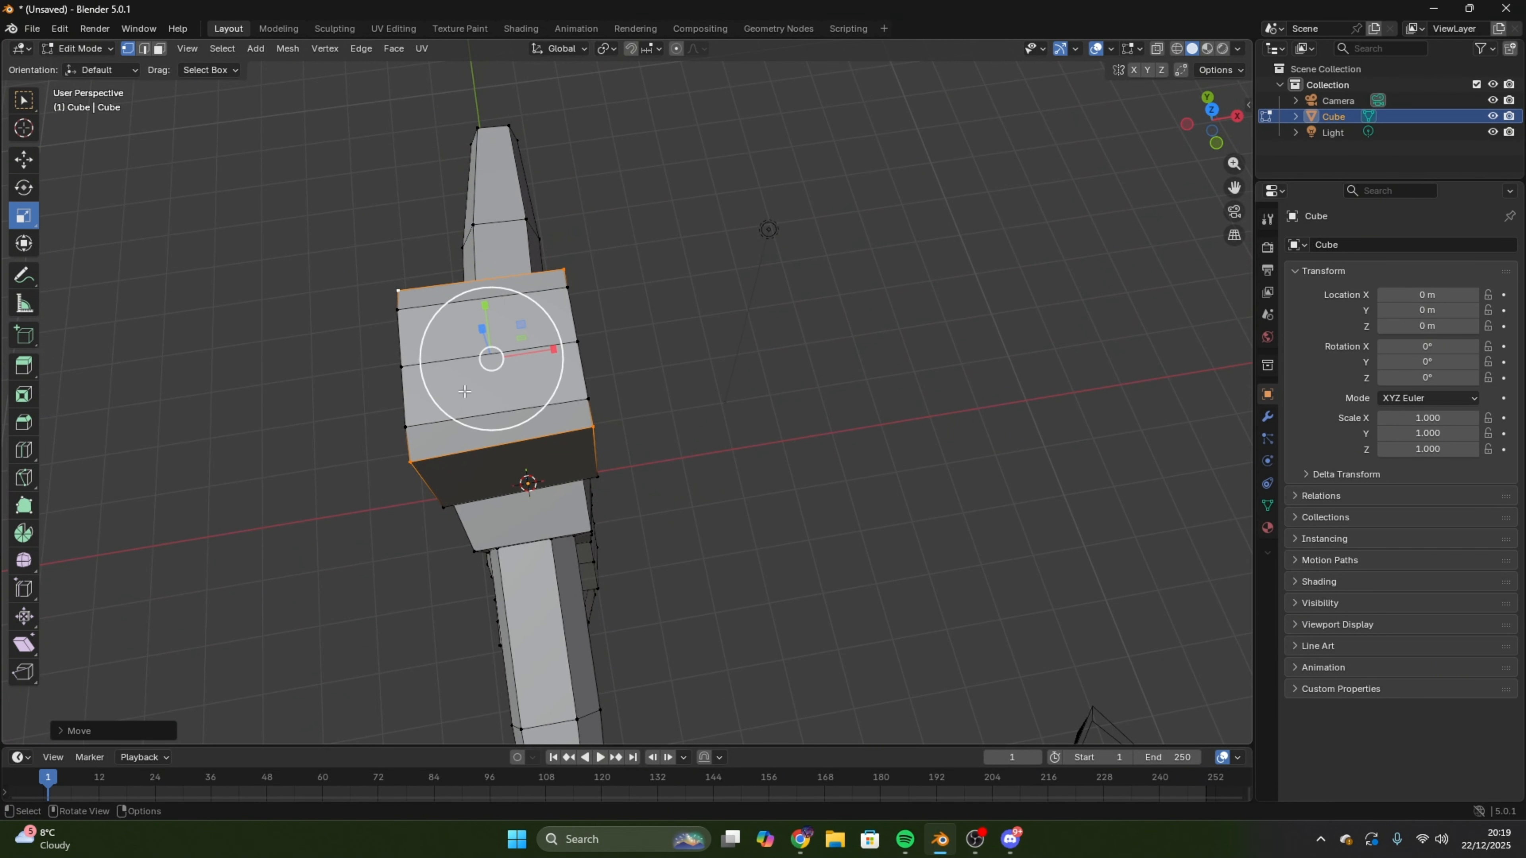
drag(553, 348, 537, 349)
middle_drag(779, 395, 895, 431)
scroll(882, 433, down, 1)
scroll(896, 430, up, 6)
- Switch to the reference image in Discord and compare the character's head and its moon-and-stars emblem with the Blender model
click(1012, 839)
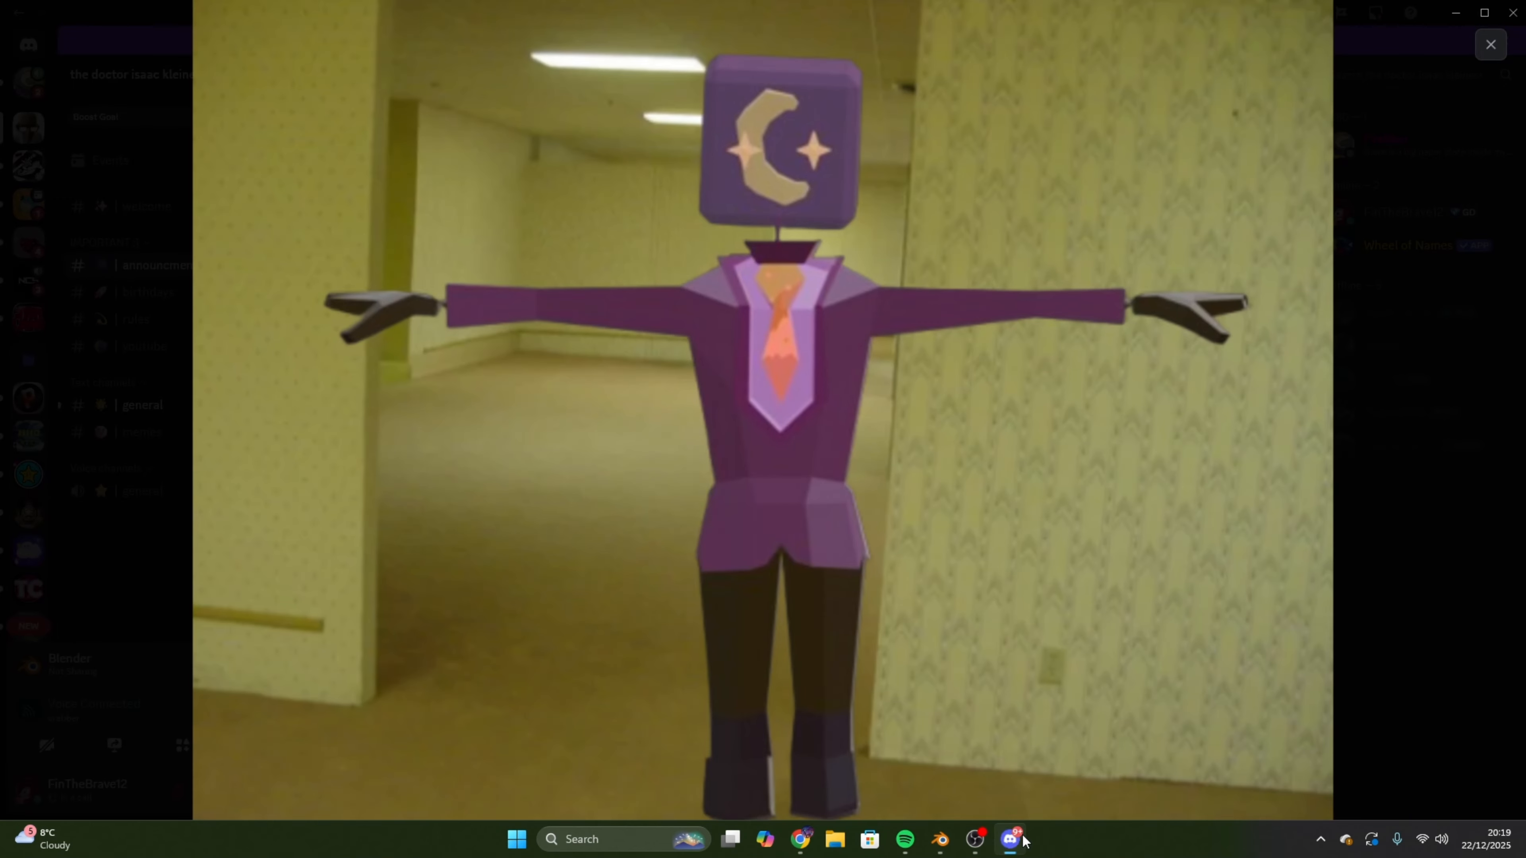
click(785, 108)
click(775, 330)
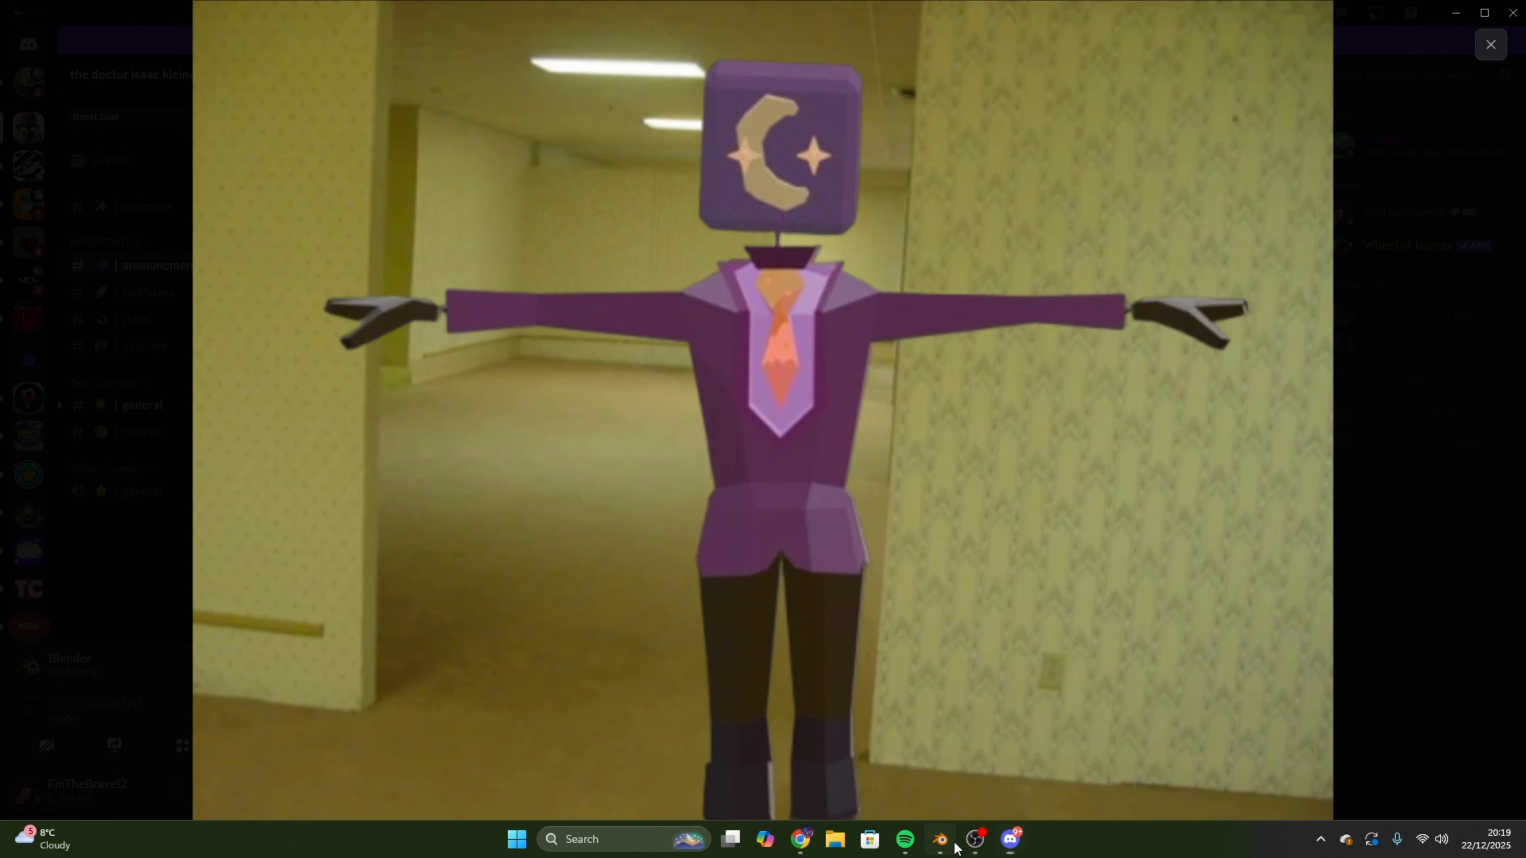
click(941, 840)
middle_drag(899, 444, 884, 406)
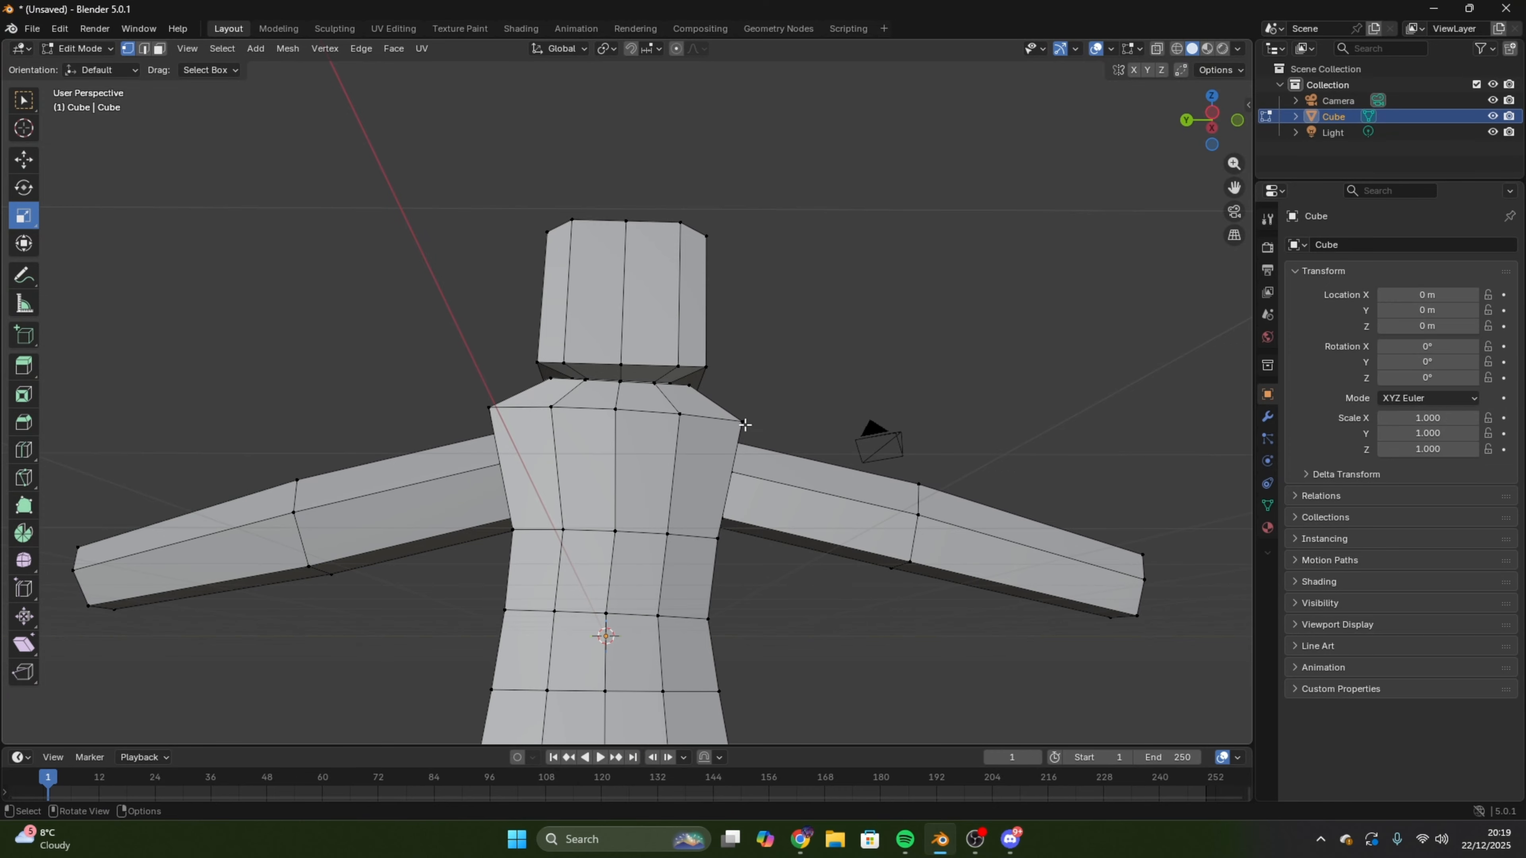
middle_drag(745, 425, 924, 433)
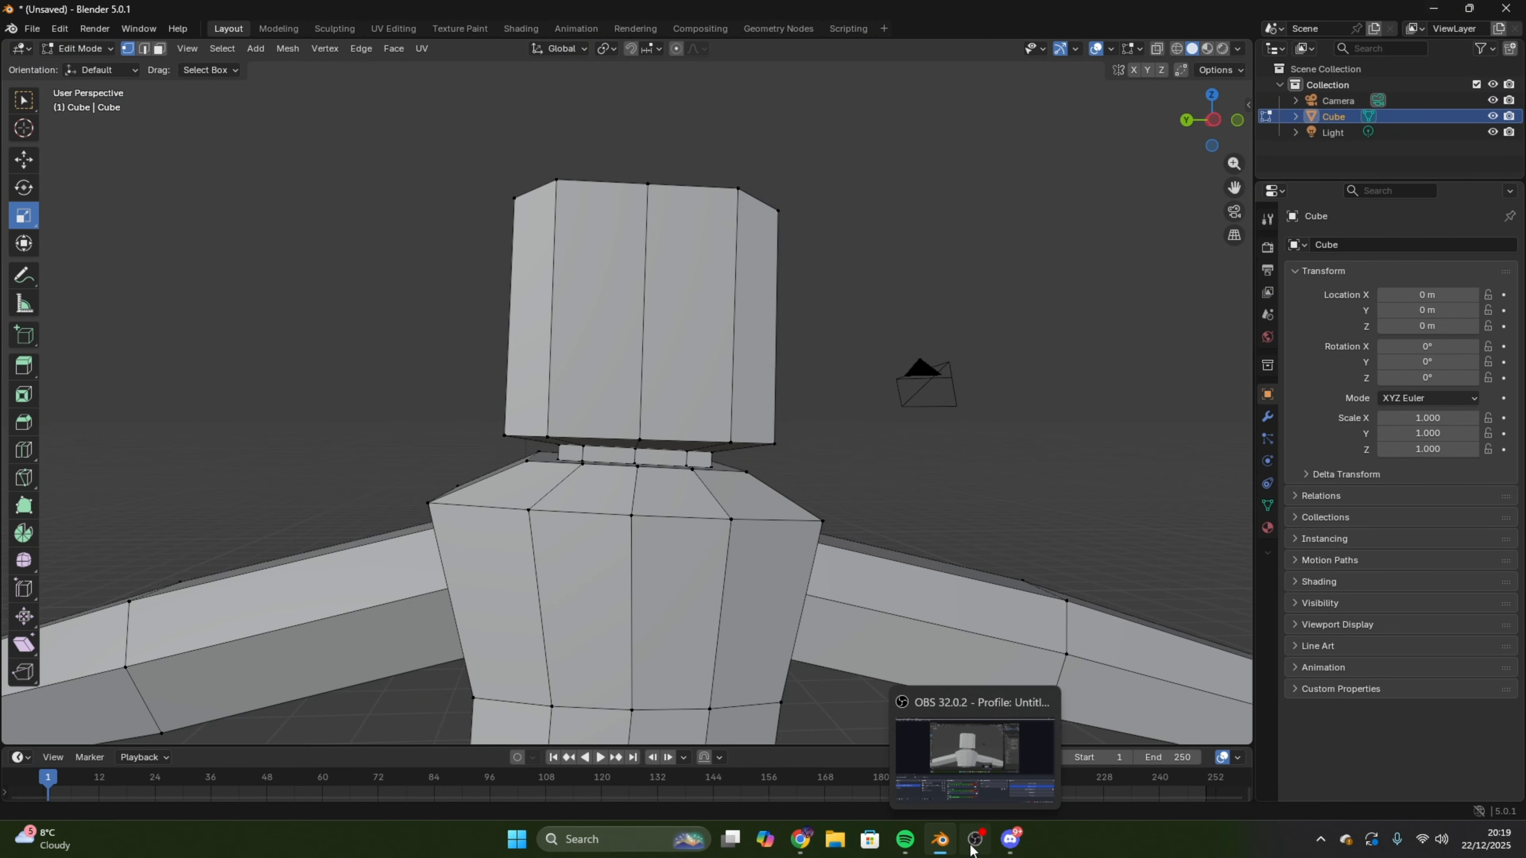
click(972, 844)
click(974, 842)
click(948, 845)
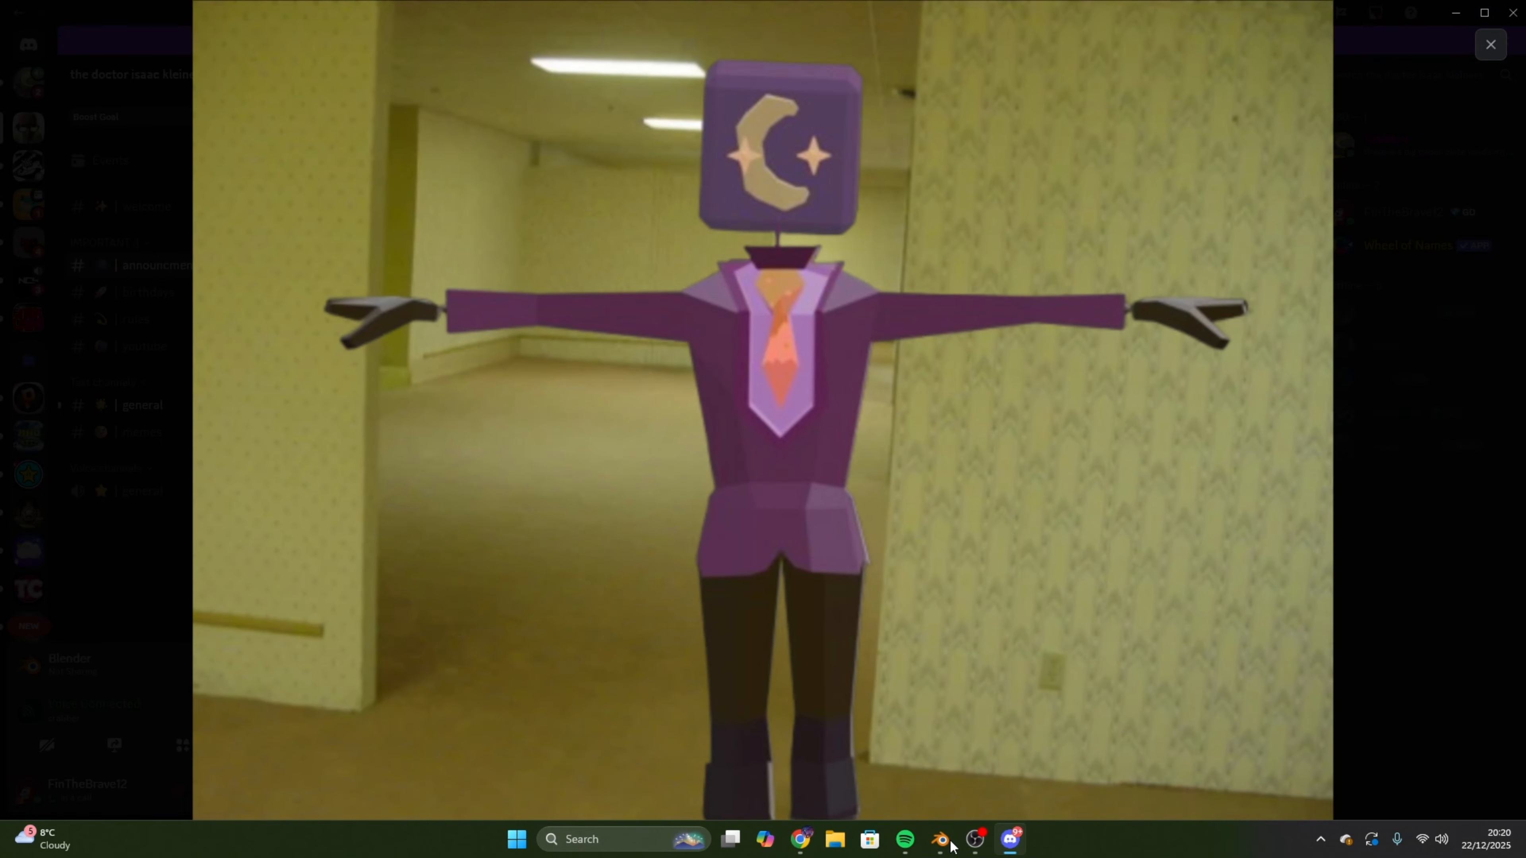
click(941, 842)
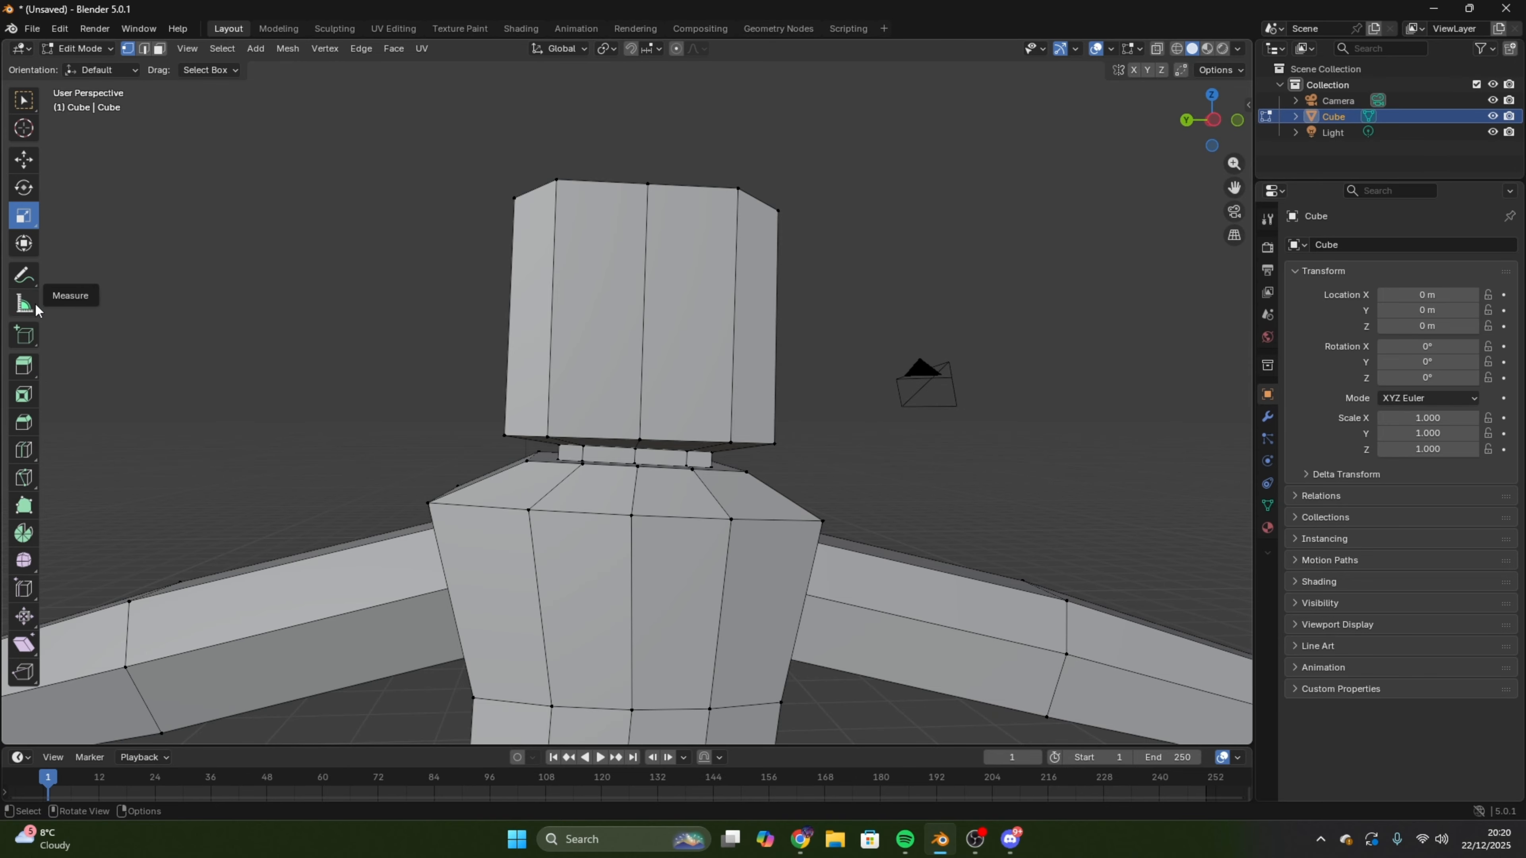
- Cut a crescent moon outline into the front of the head with the Knife tool
click(30, 510)
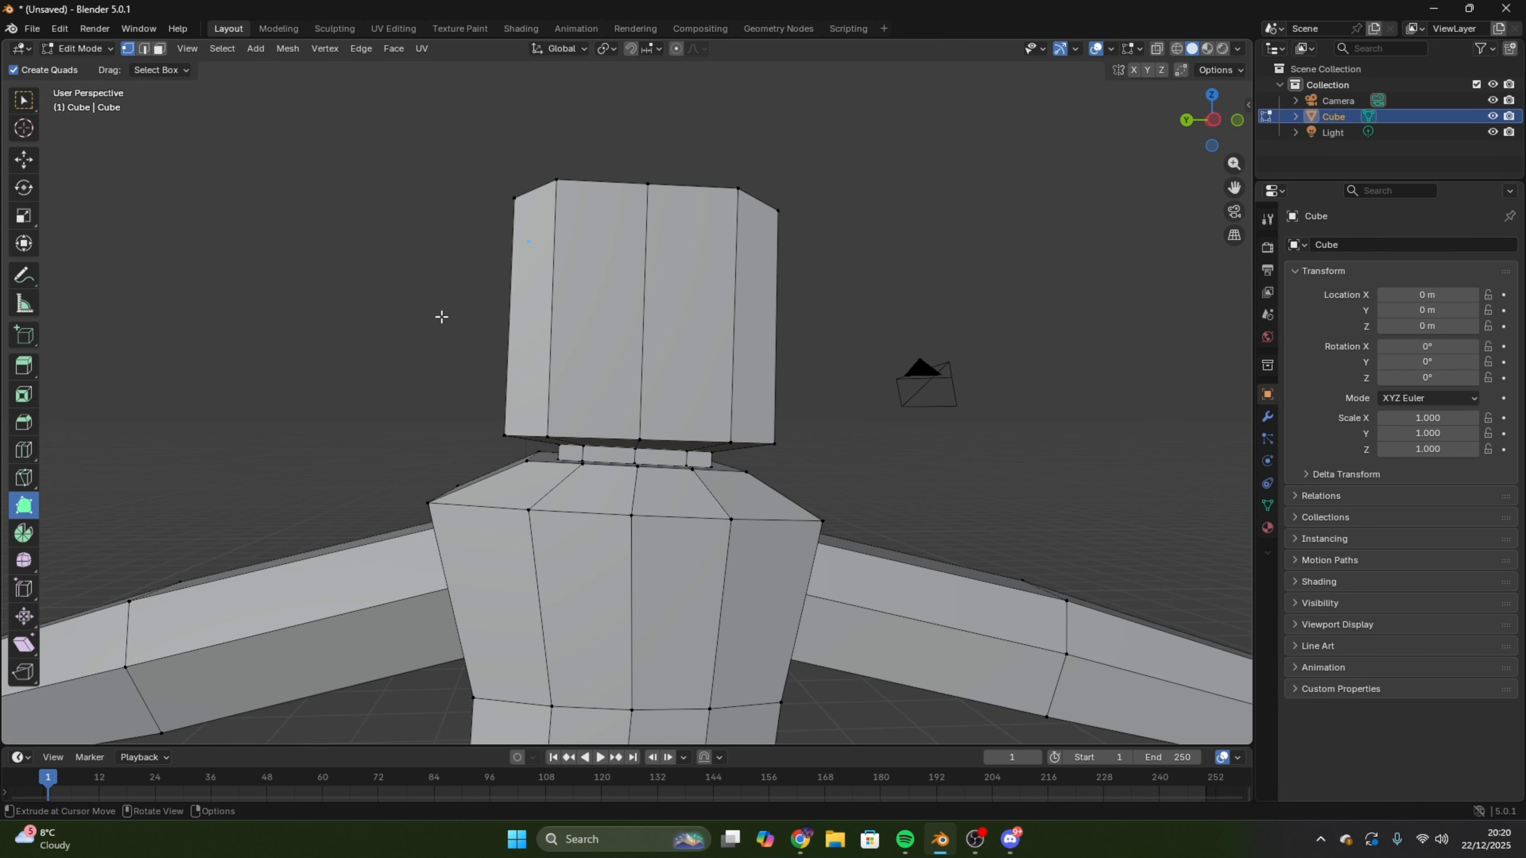
click(24, 478)
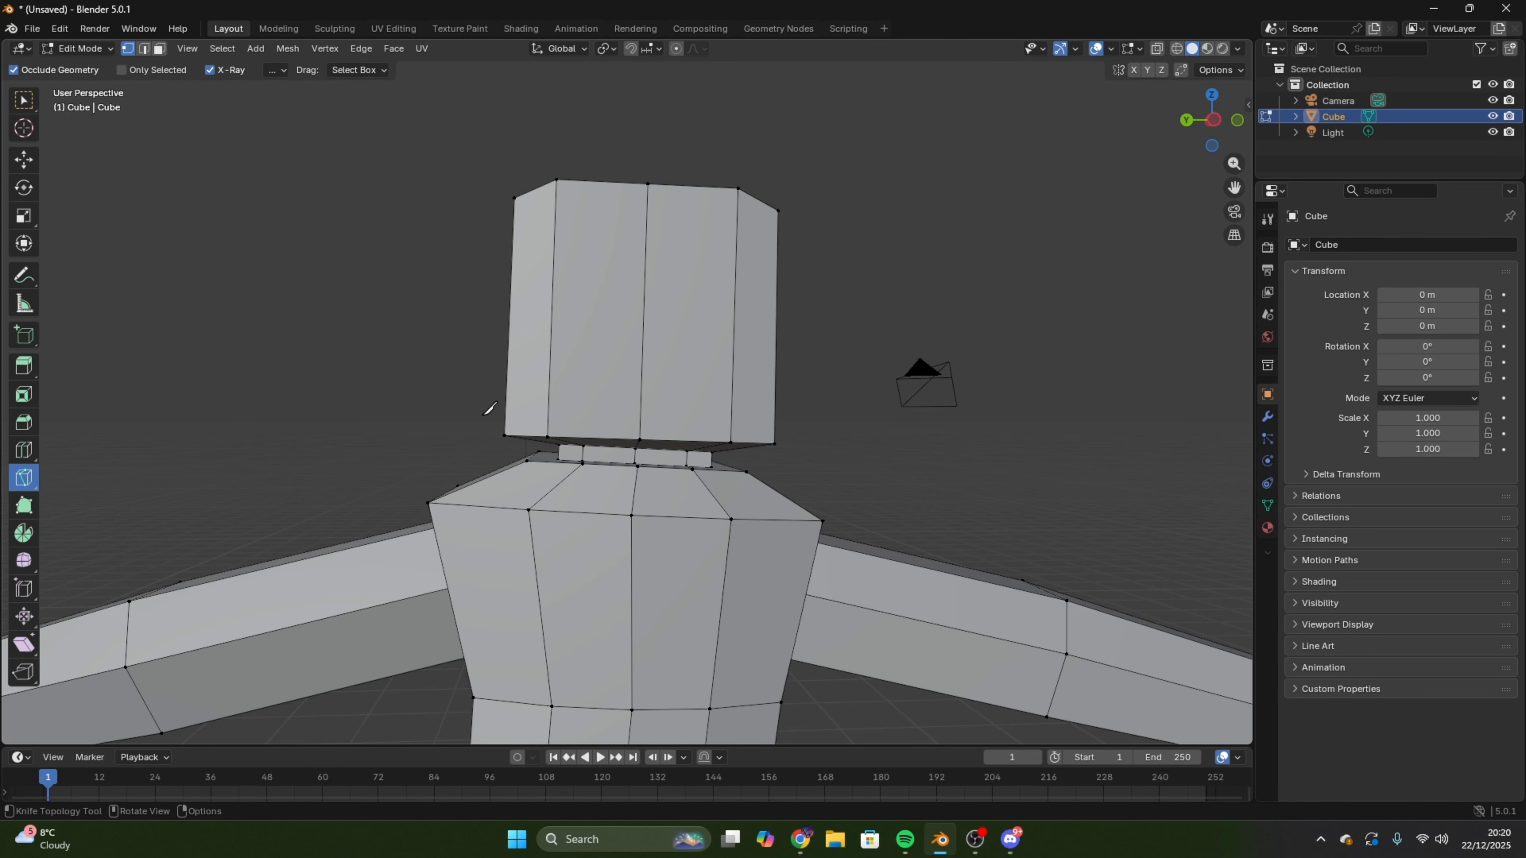
click(701, 244)
click(634, 224)
click(606, 349)
click(695, 355)
click(589, 384)
click(571, 249)
click(672, 205)
click(702, 243)
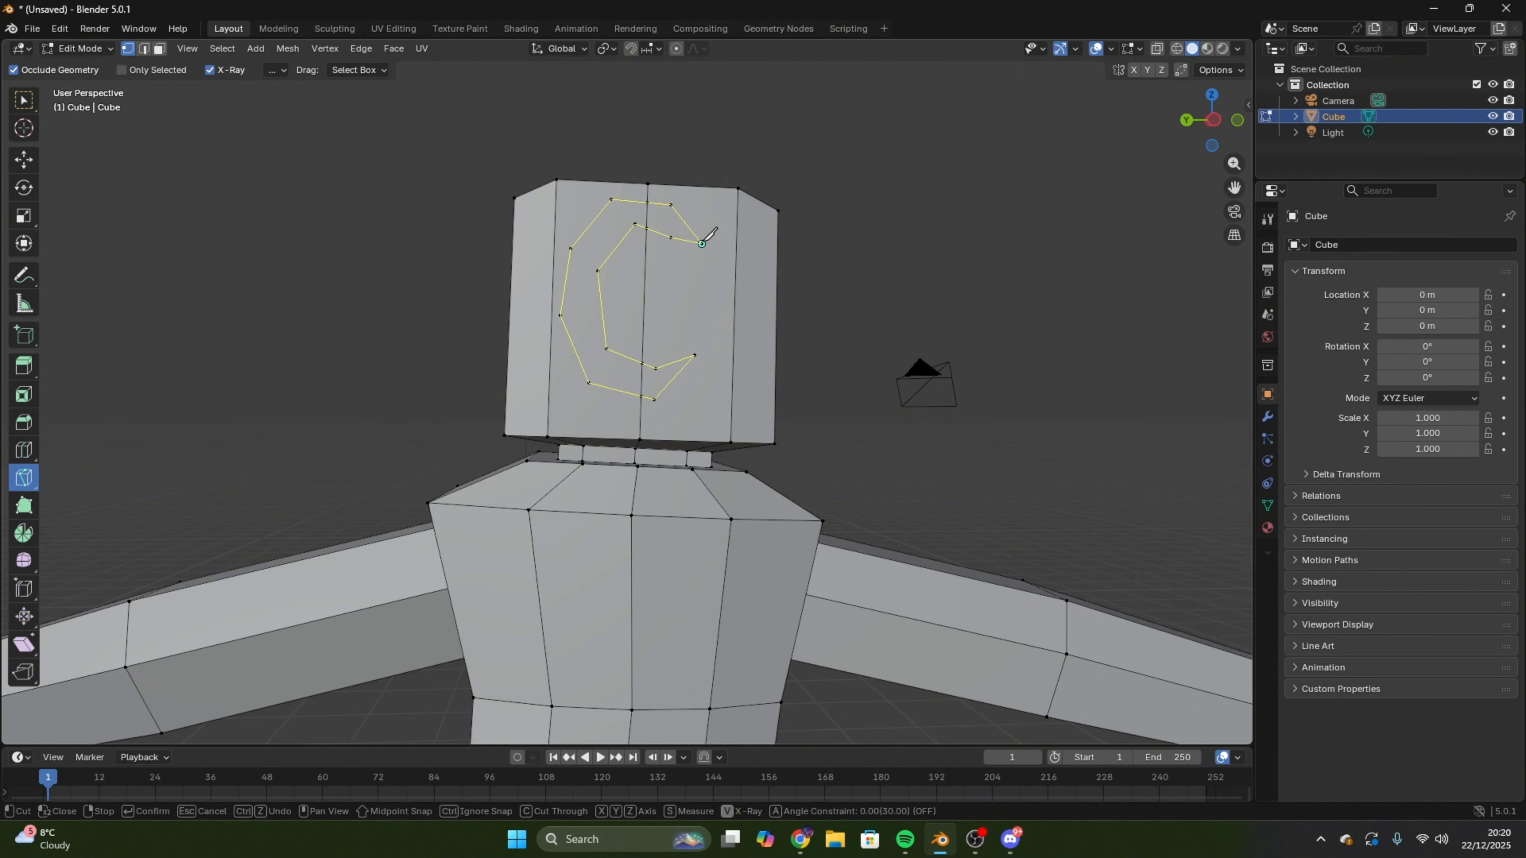
key(Return)
- Select the three faces inside the crescent outline and extrude them slightly outward from the head
key(w)
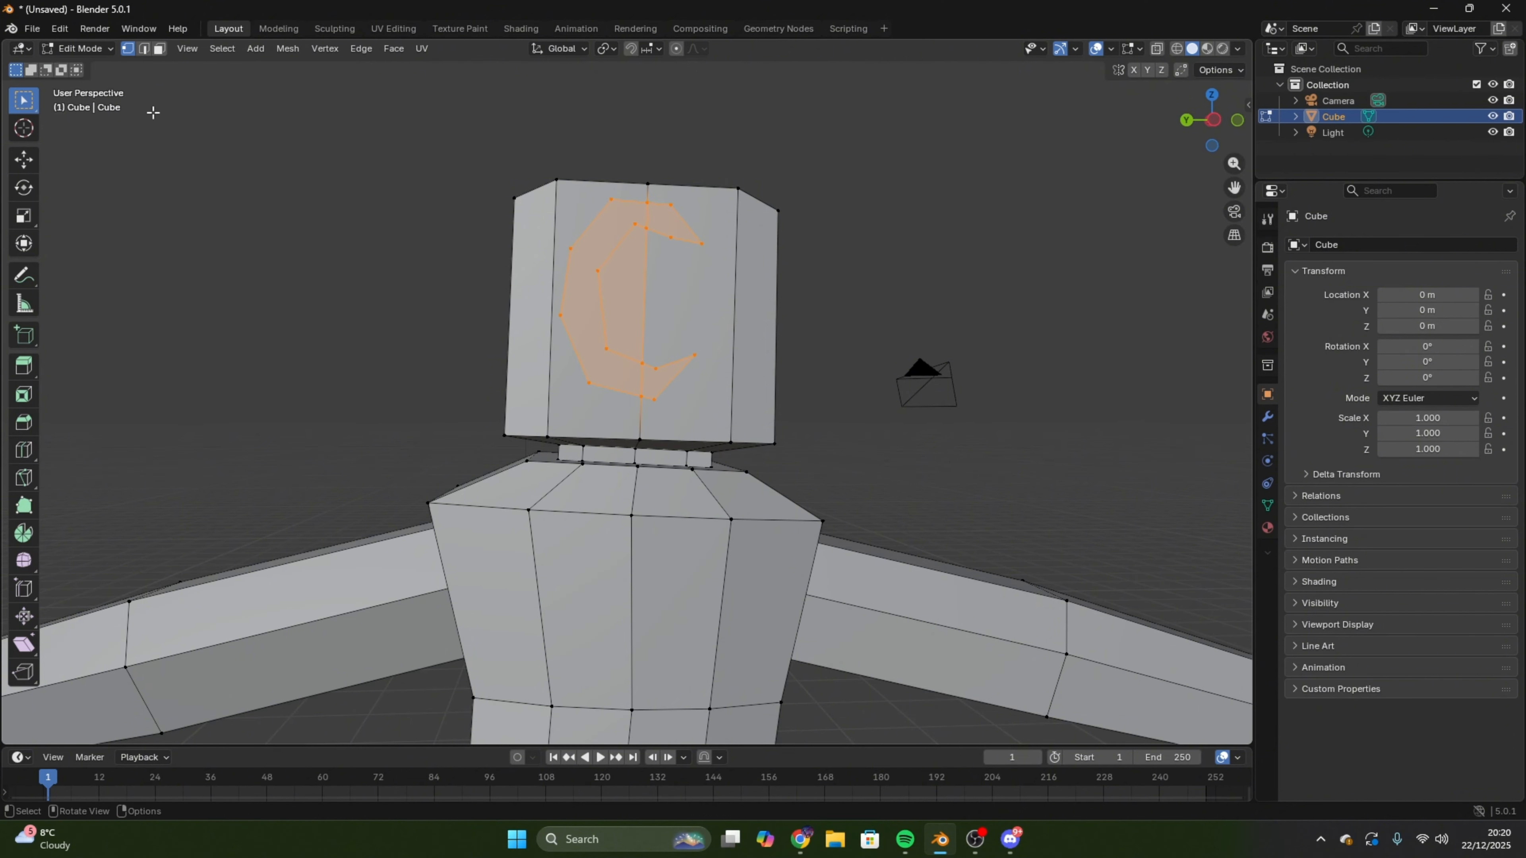
click(317, 153)
middle_drag(357, 224, 313, 220)
click(159, 48)
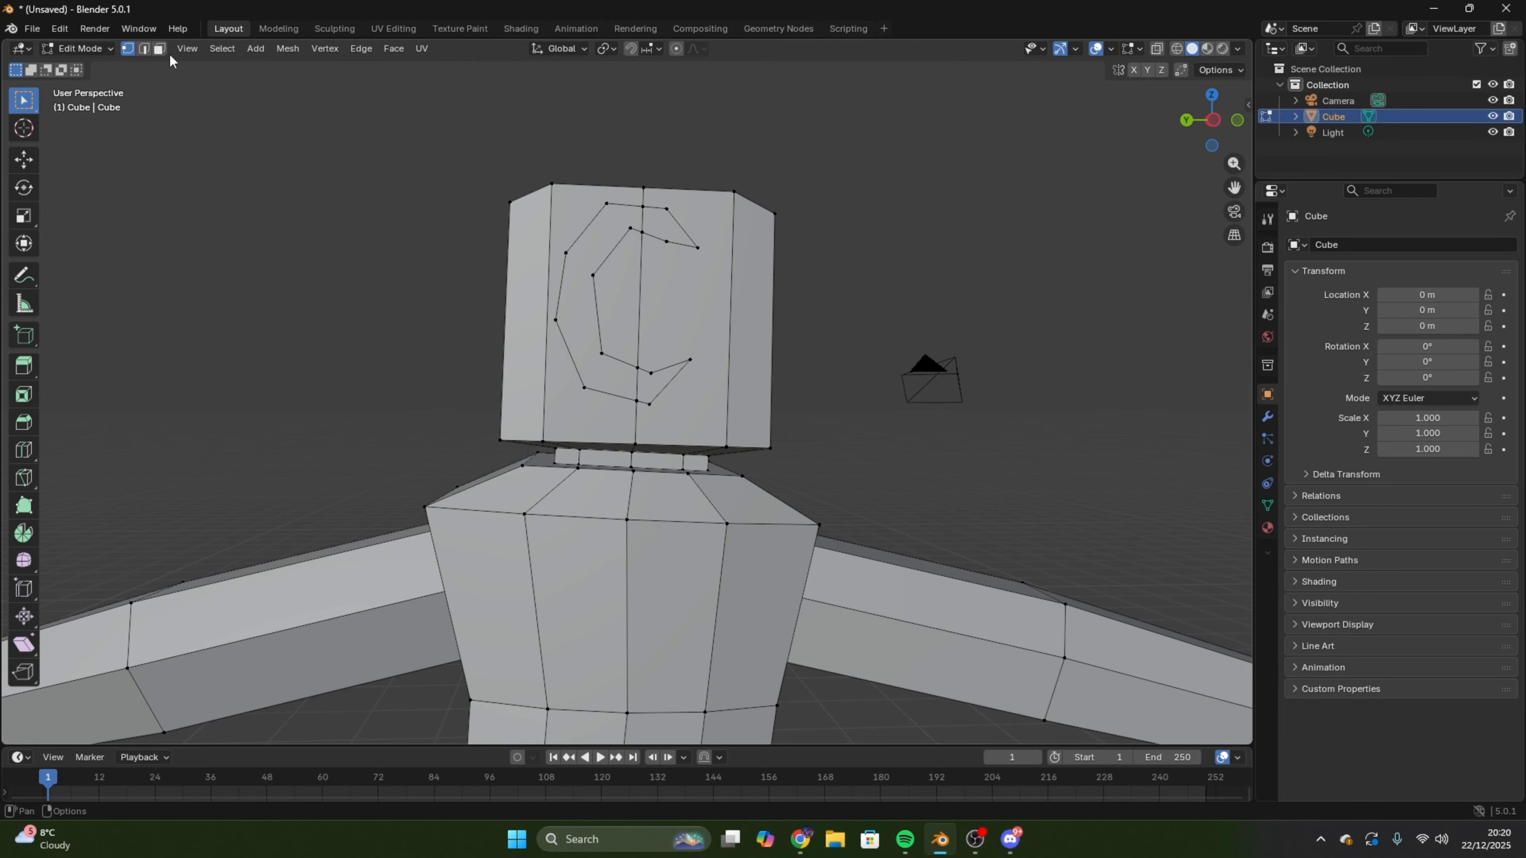
click(607, 247)
shift+click(674, 230)
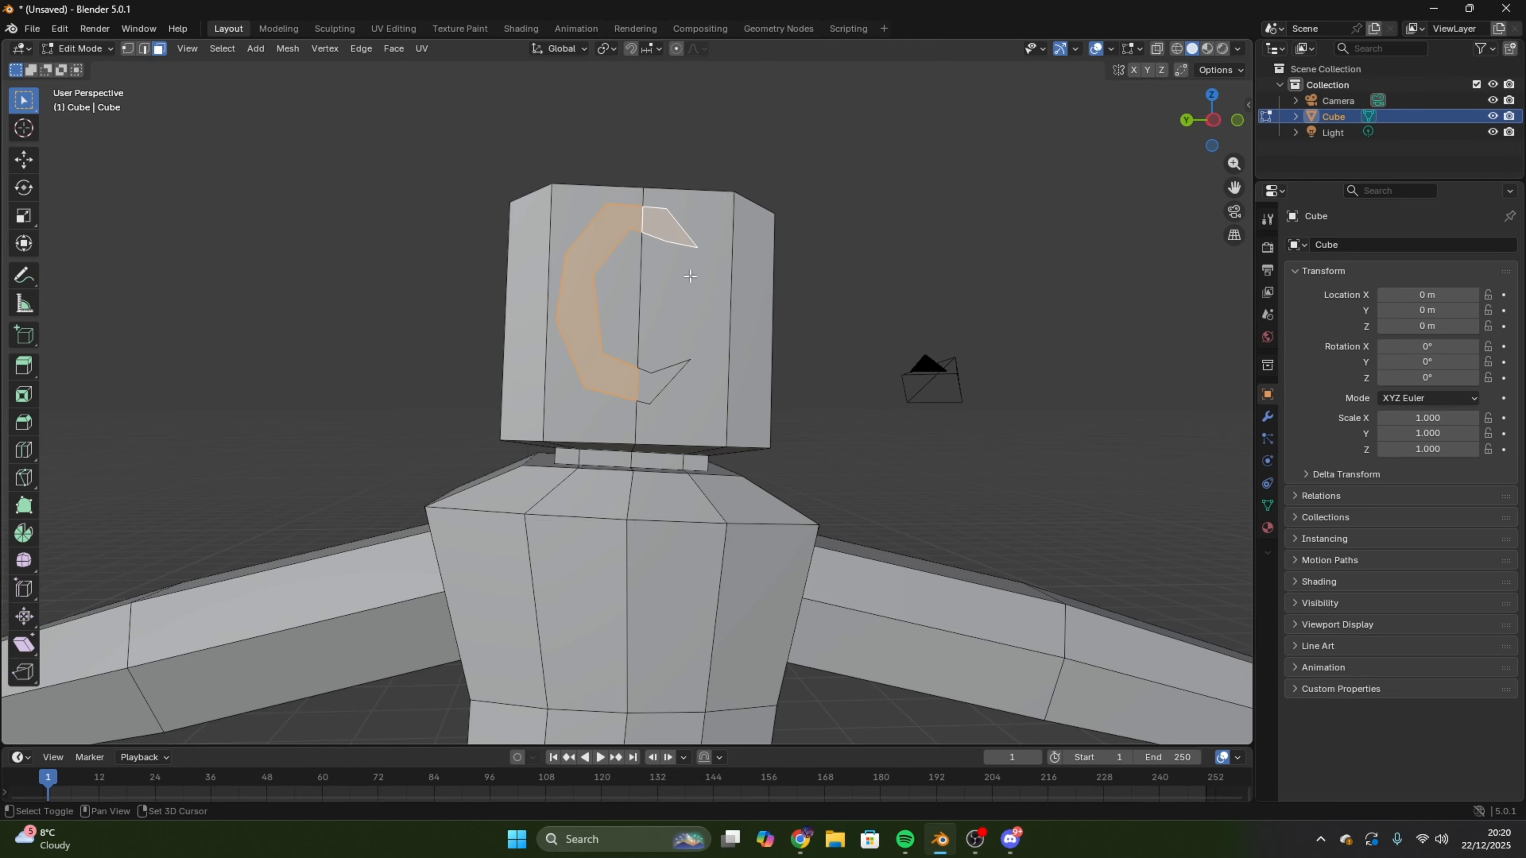
shift+click(654, 380)
middle_drag(654, 380, 76, 210)
key(e)
click(690, 361)
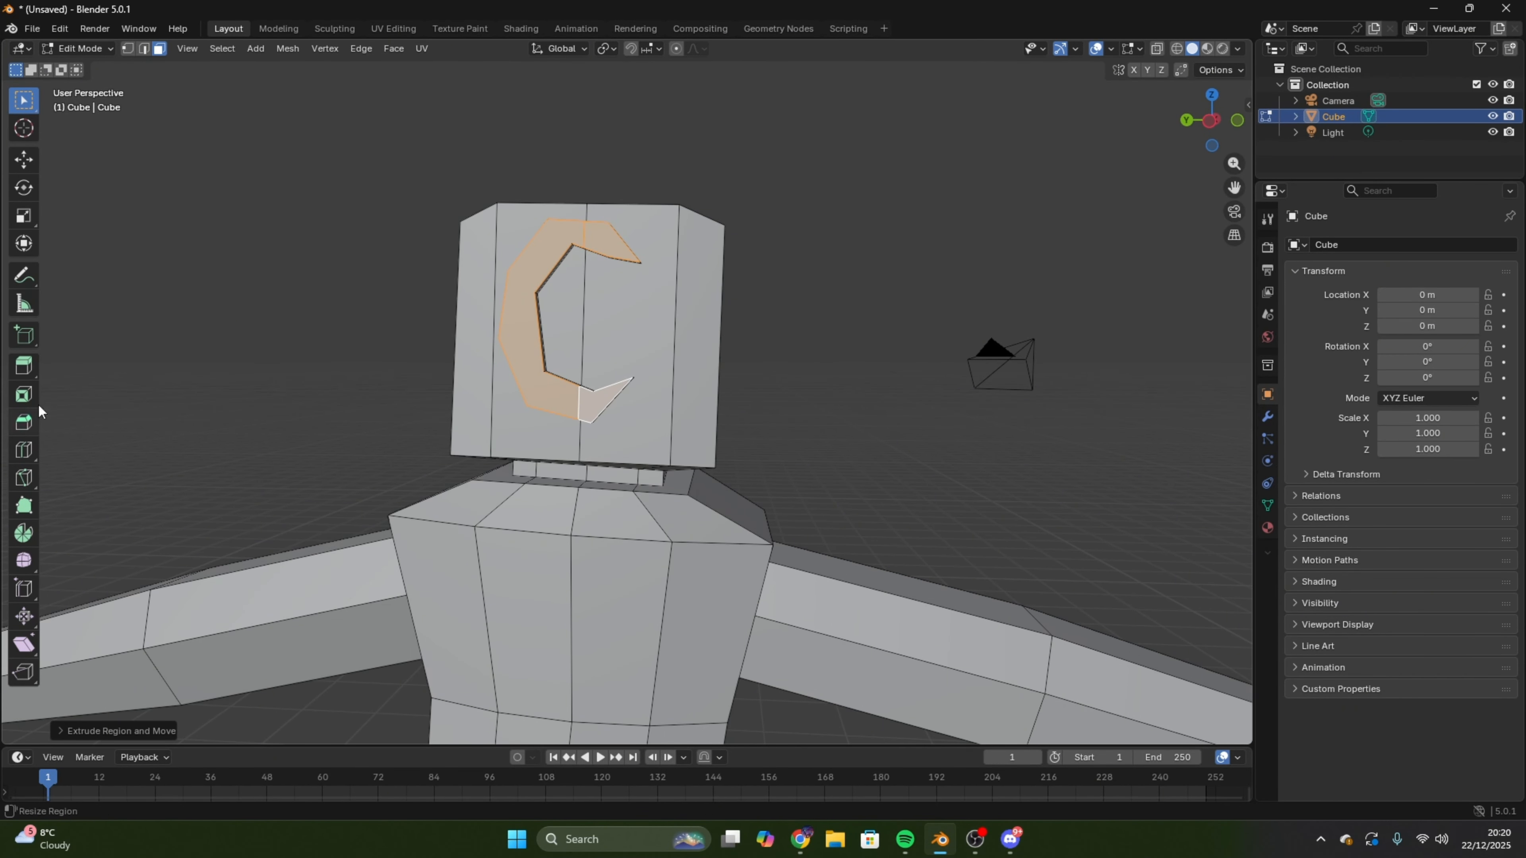
- Scale down the extruded crescent's front faces to give the moon sloped outer edges
middle_drag(189, 190, 121, 260)
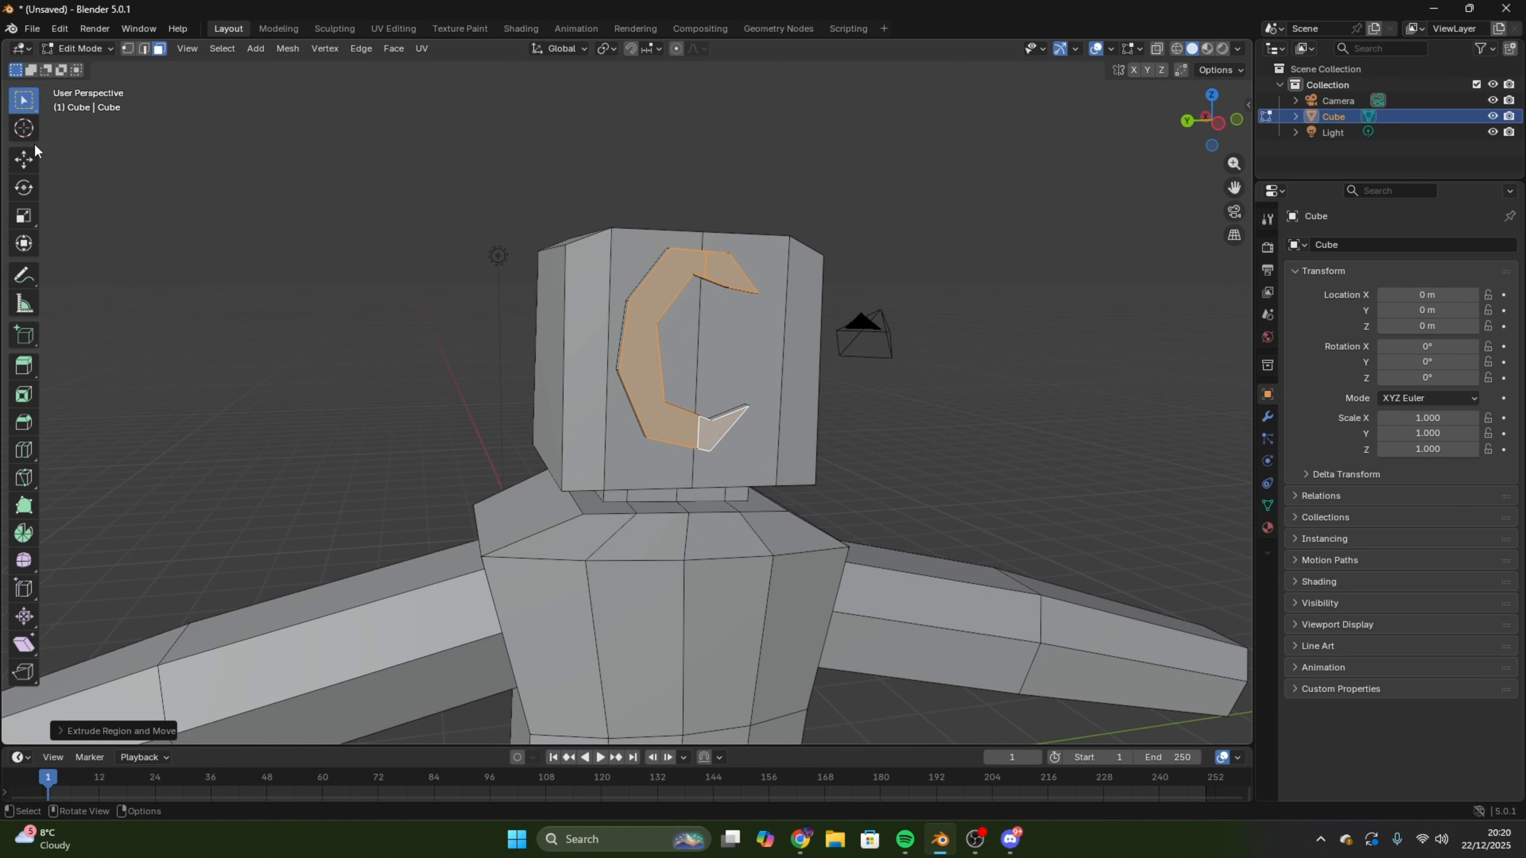
click(24, 223)
drag(662, 345, 695, 308)
click(973, 434)
middle_drag(565, 308, 537, 310)
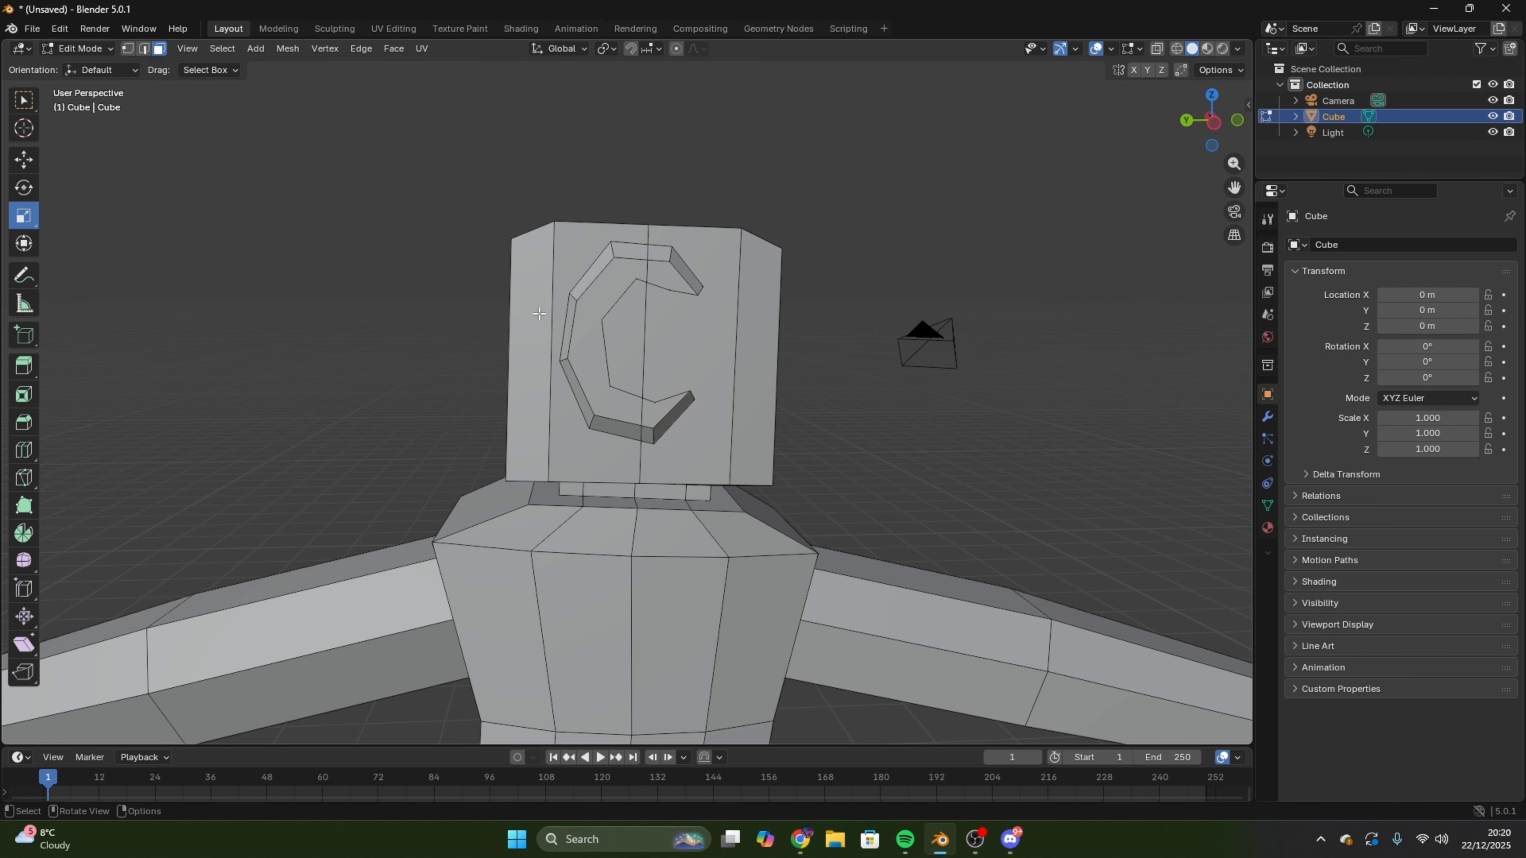
- Cut a four-pointed star outline into the head beside the crescent's open side with the Knife tool
click(814, 849)
click(814, 849)
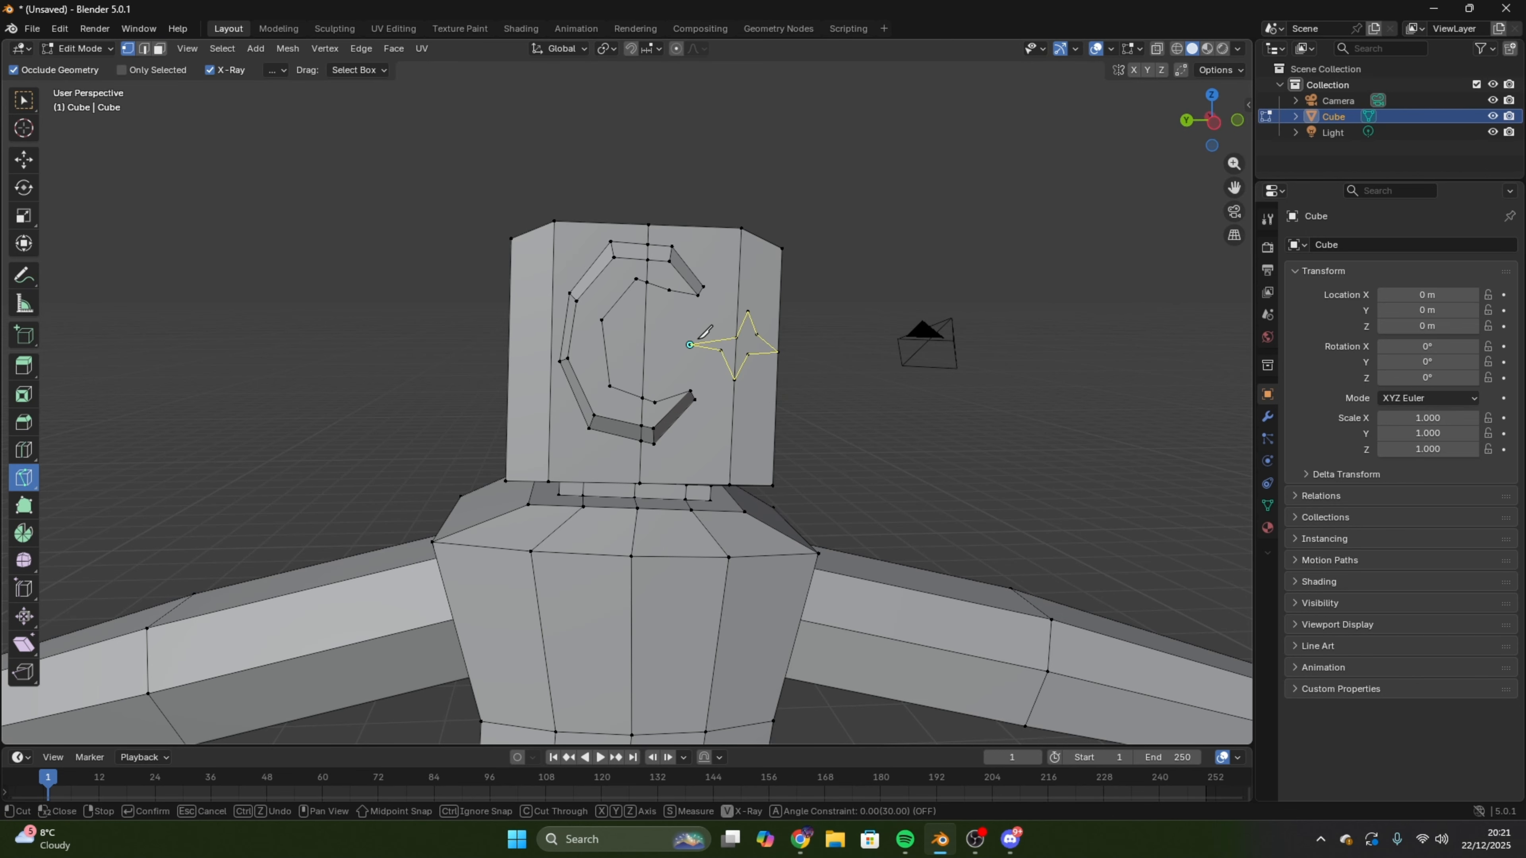
key(Return)
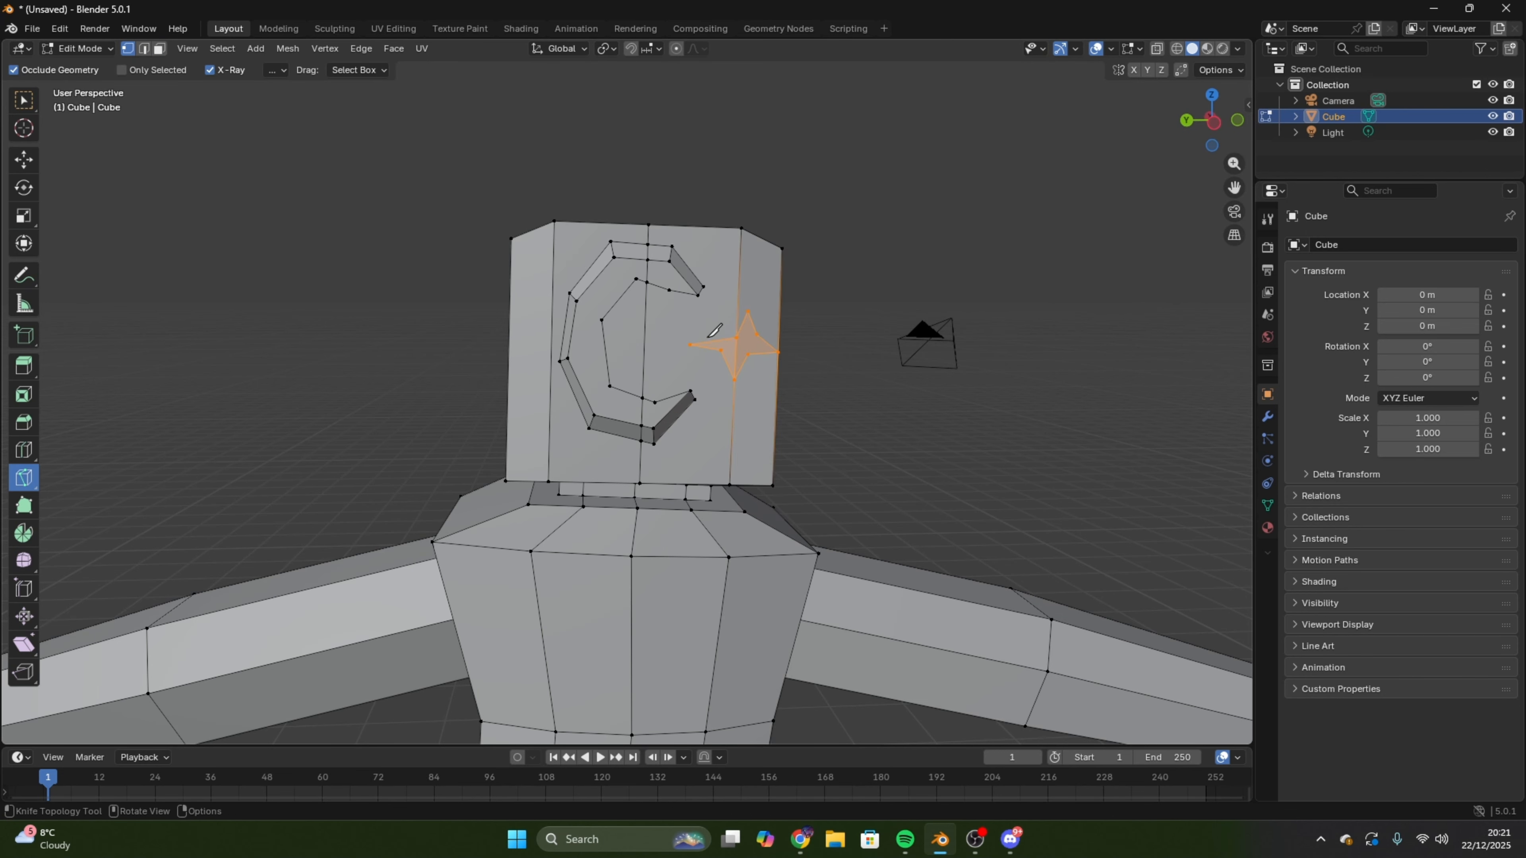
click(848, 399)
middle_drag(848, 399, 851, 211)
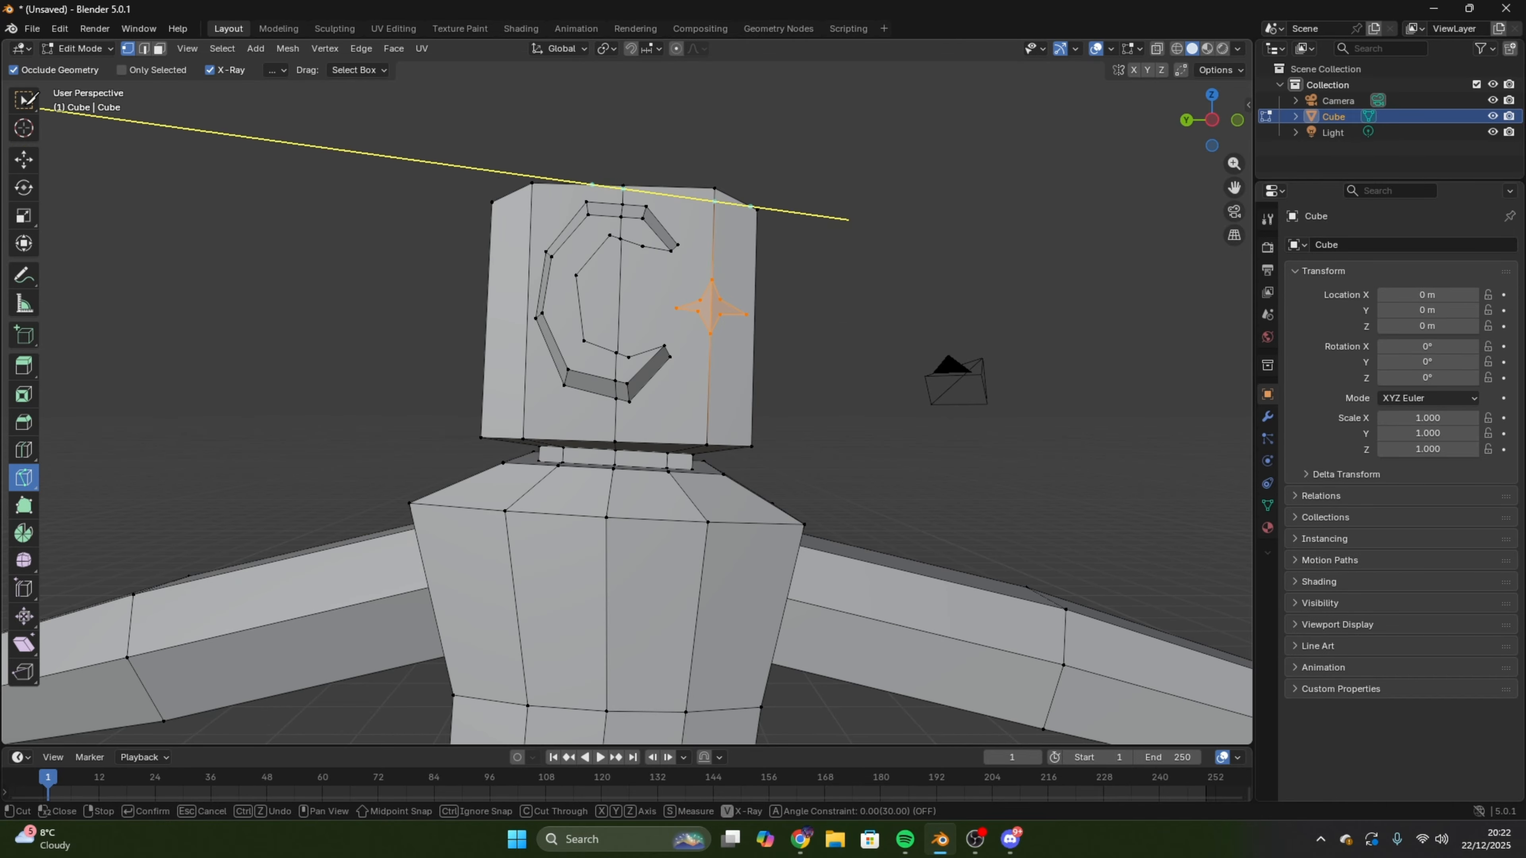
key(Escape)
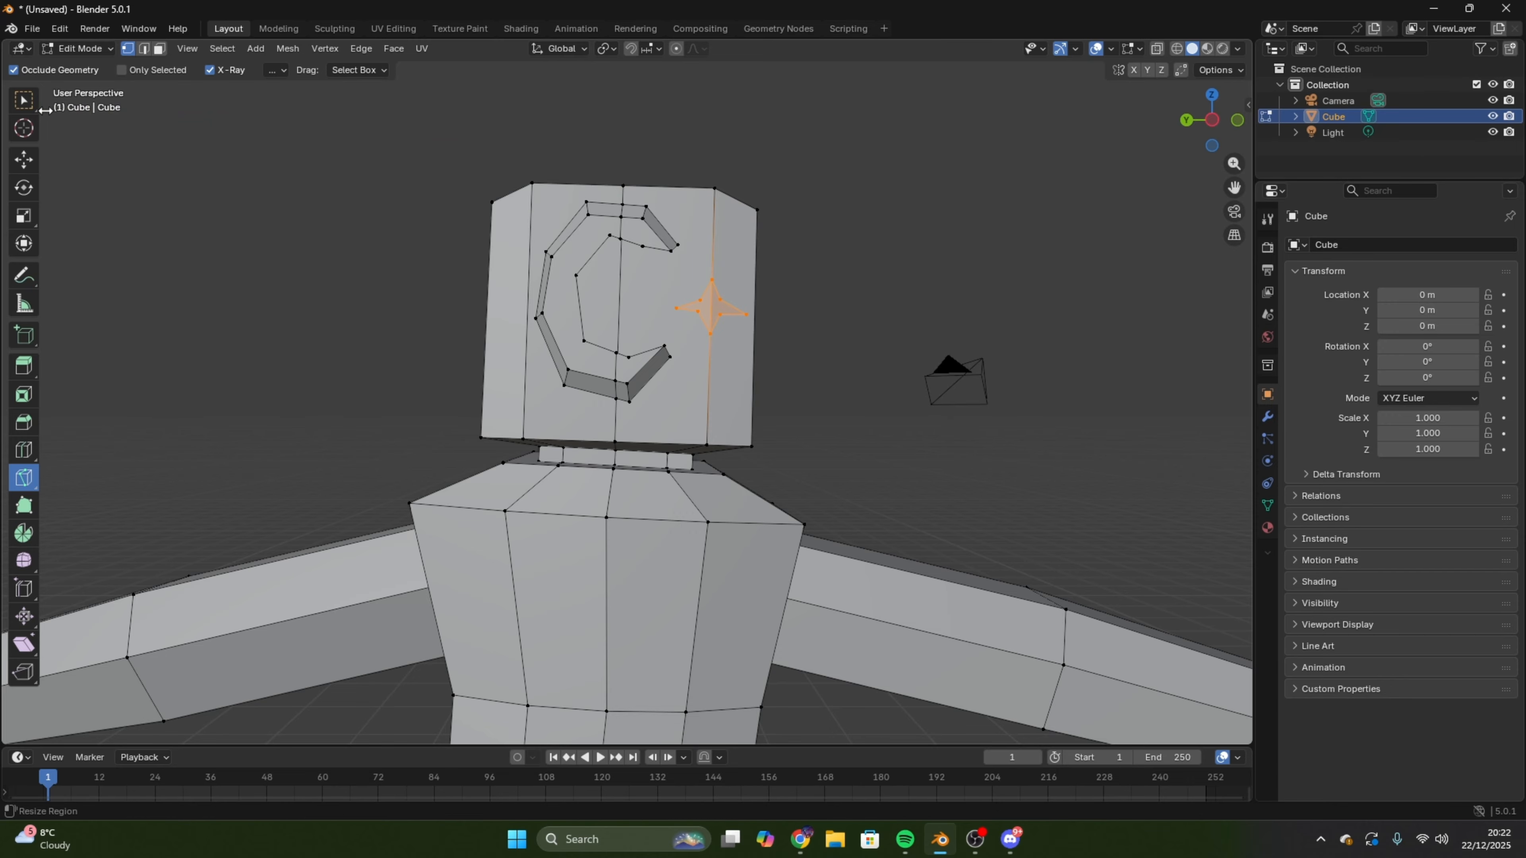
key(w)
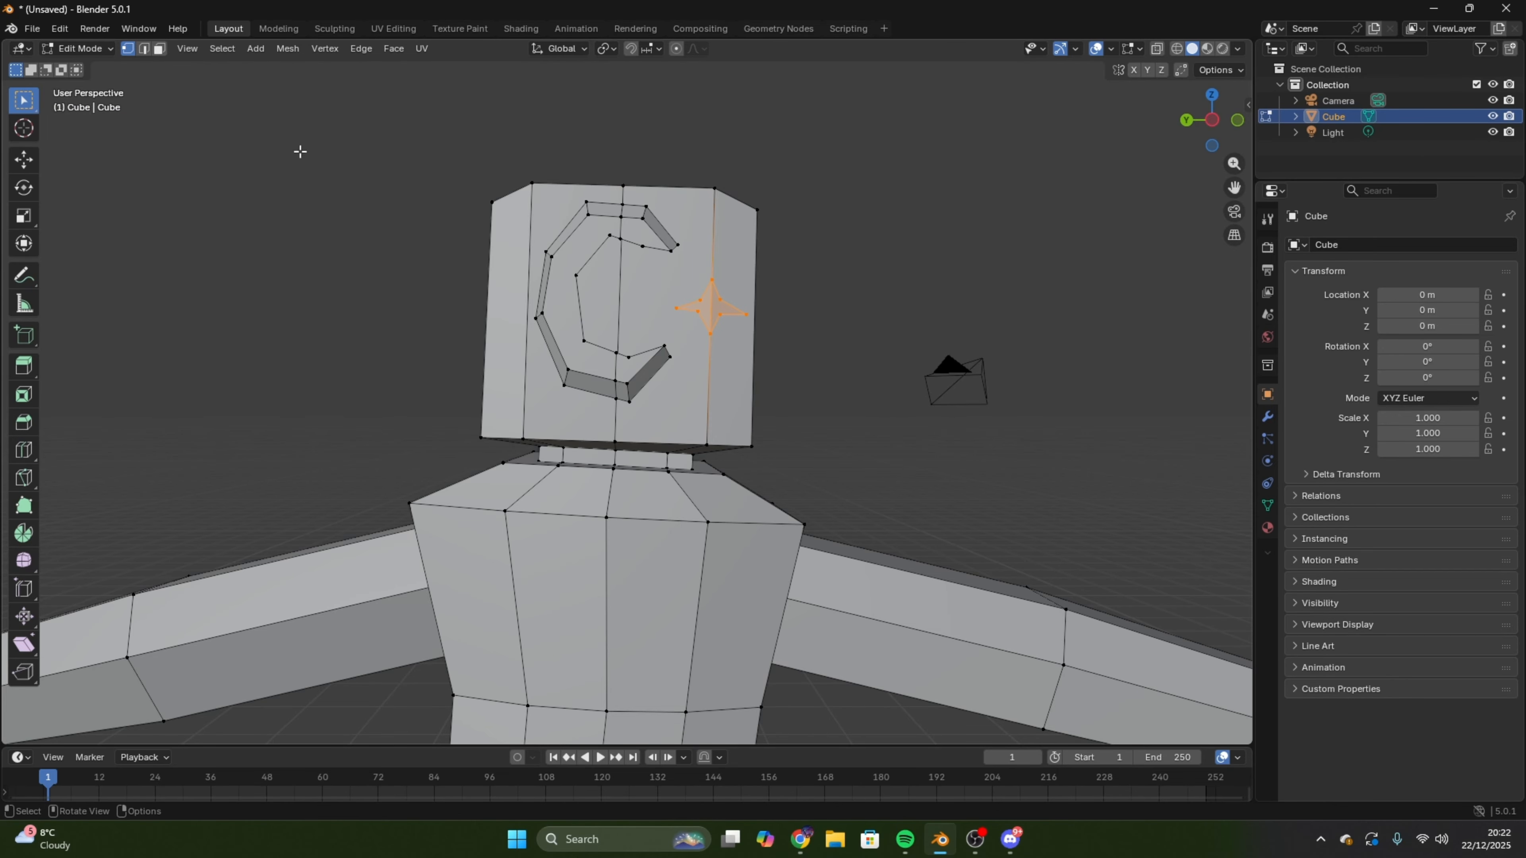
- Scale the star outline up slightly and adjust its outer tip vertex near the head's edge
click(24, 215)
drag(676, 276, 663, 255)
click(874, 317)
click(753, 315)
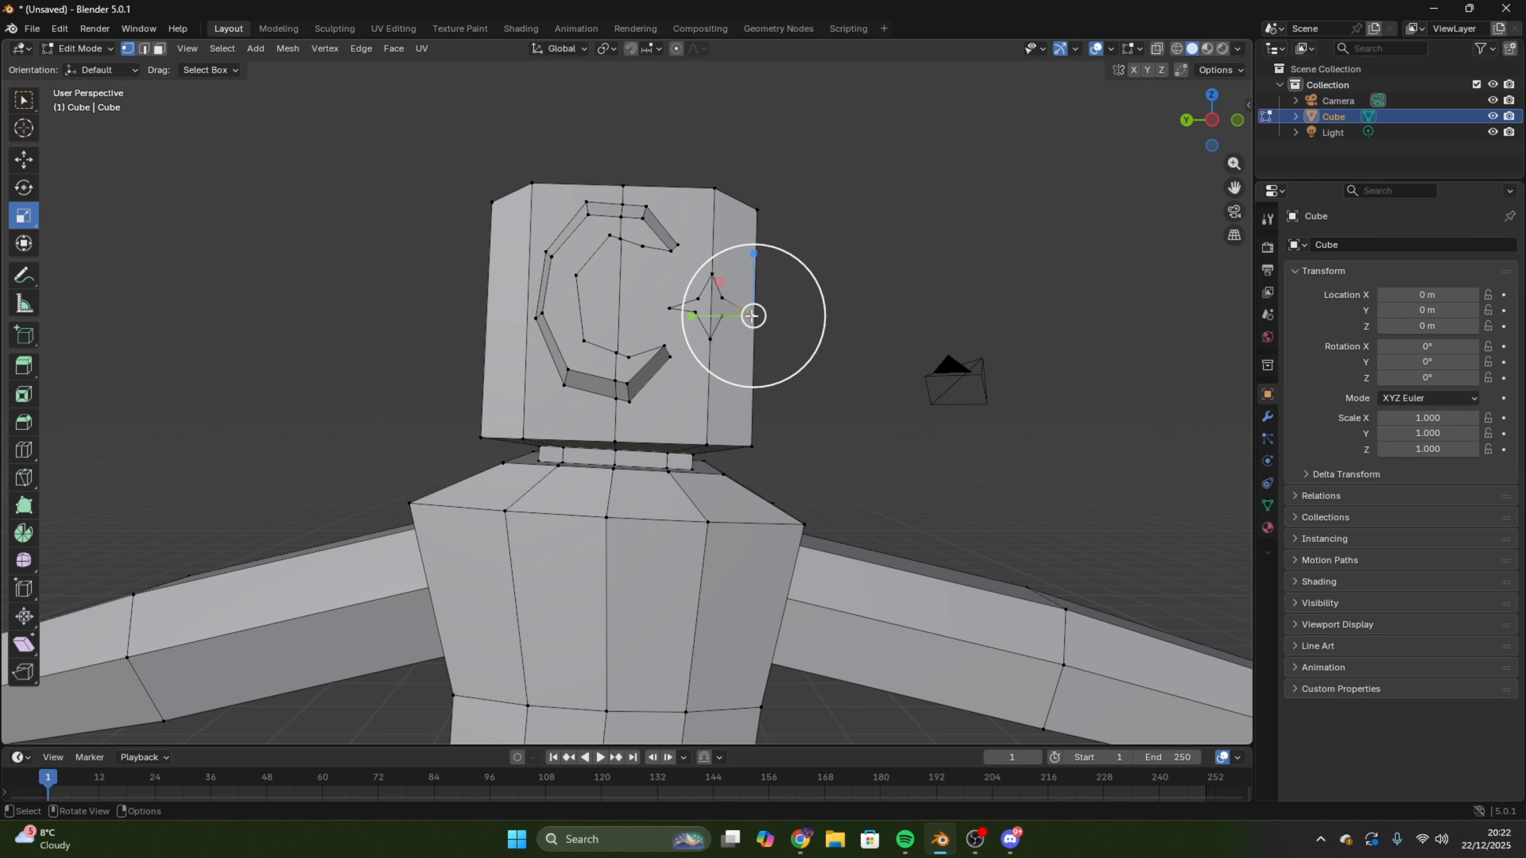
click(24, 160)
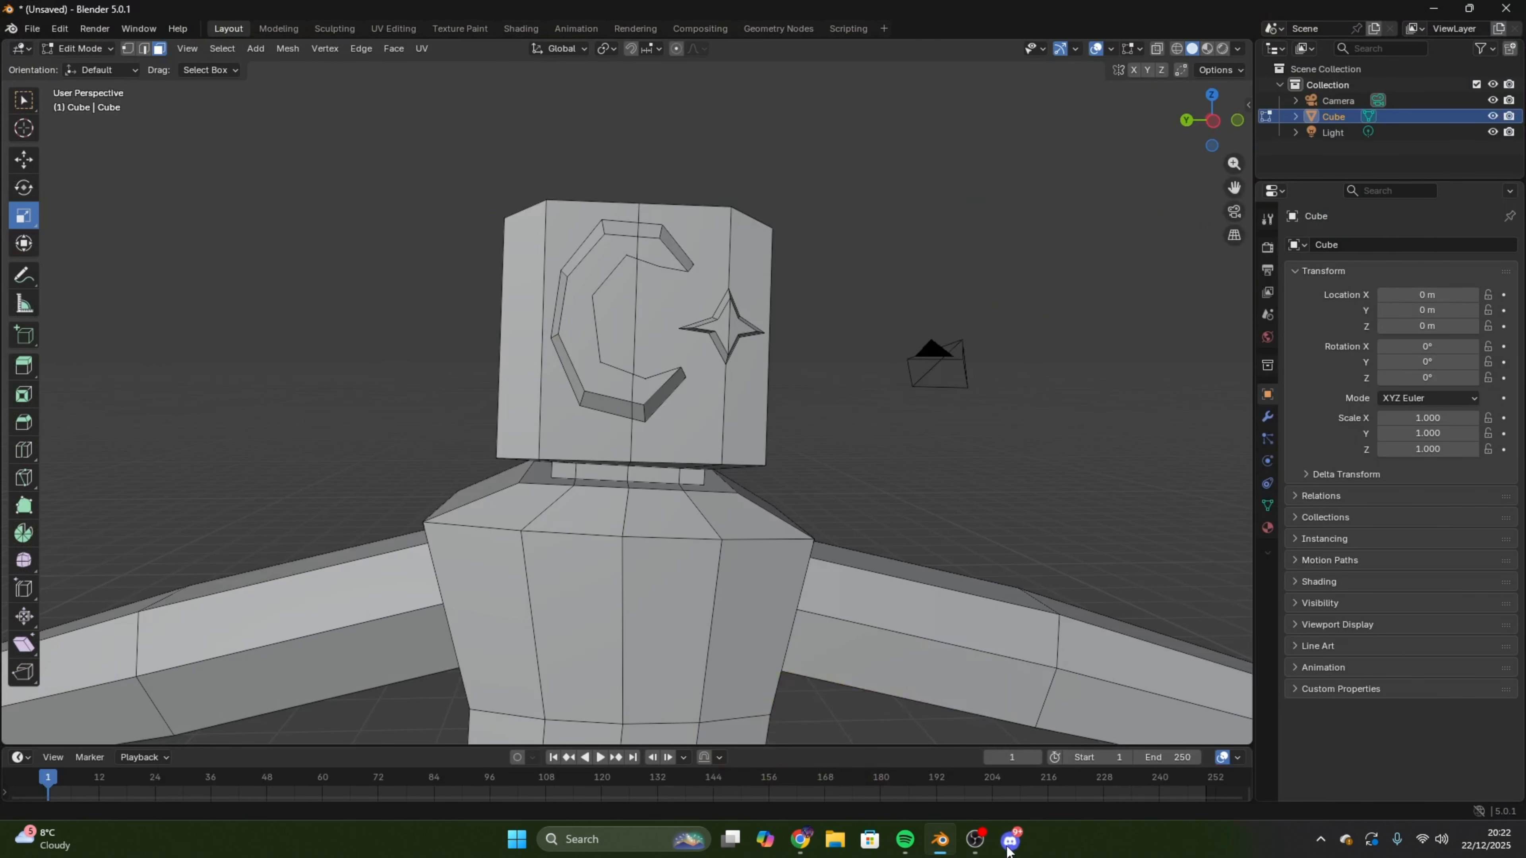
- Compare the head and its moon-and-star emblem with the purple-suited reference image in Discord
middle_drag(944, 491, 949, 479)
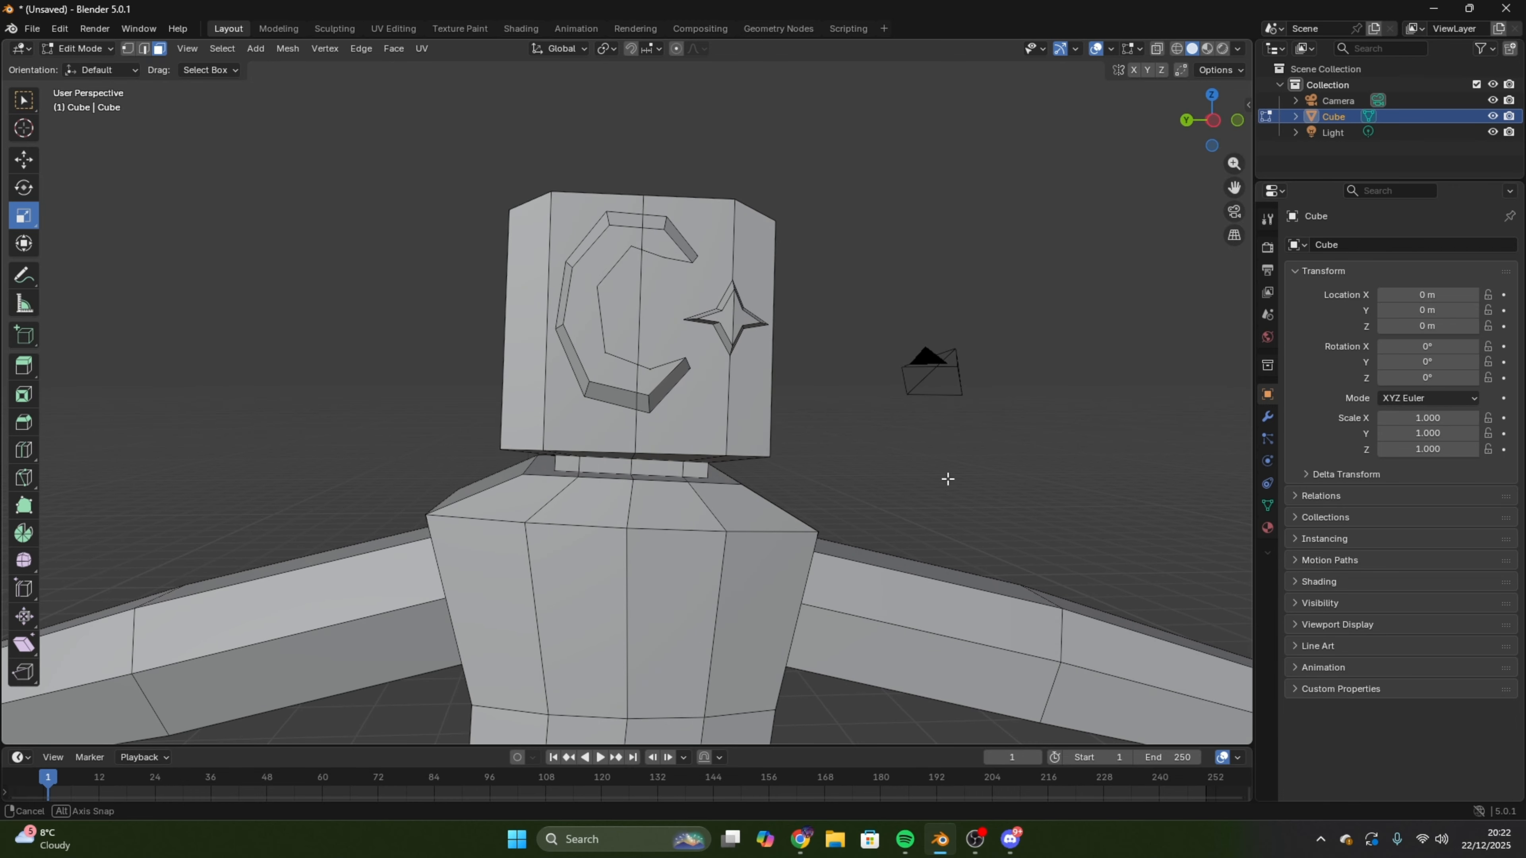
scroll(781, 444, down, 2)
scroll(330, 273, up, 4)
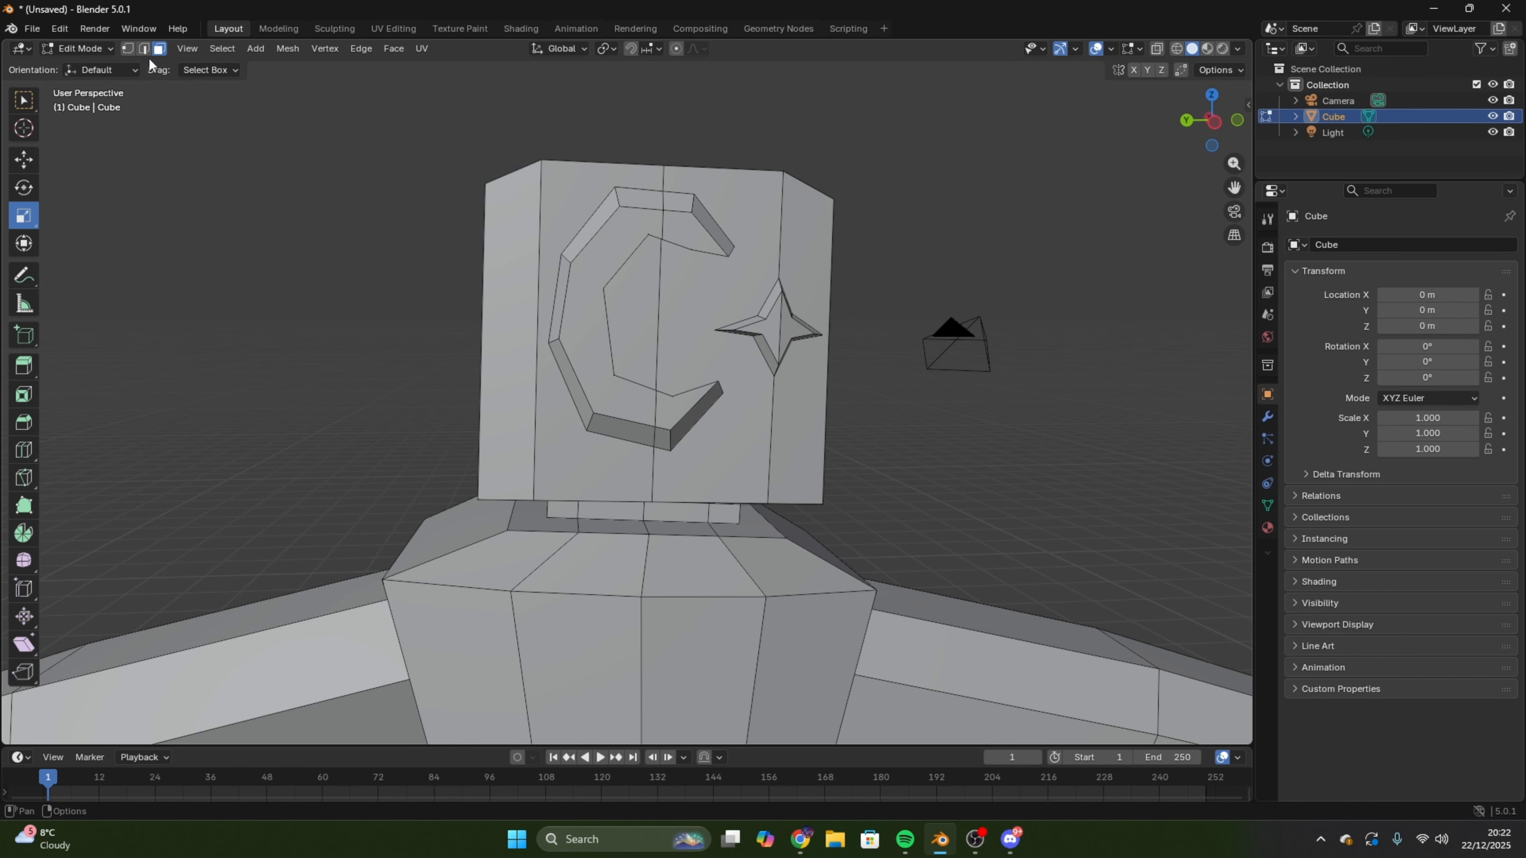
click(1012, 841)
click(1012, 840)
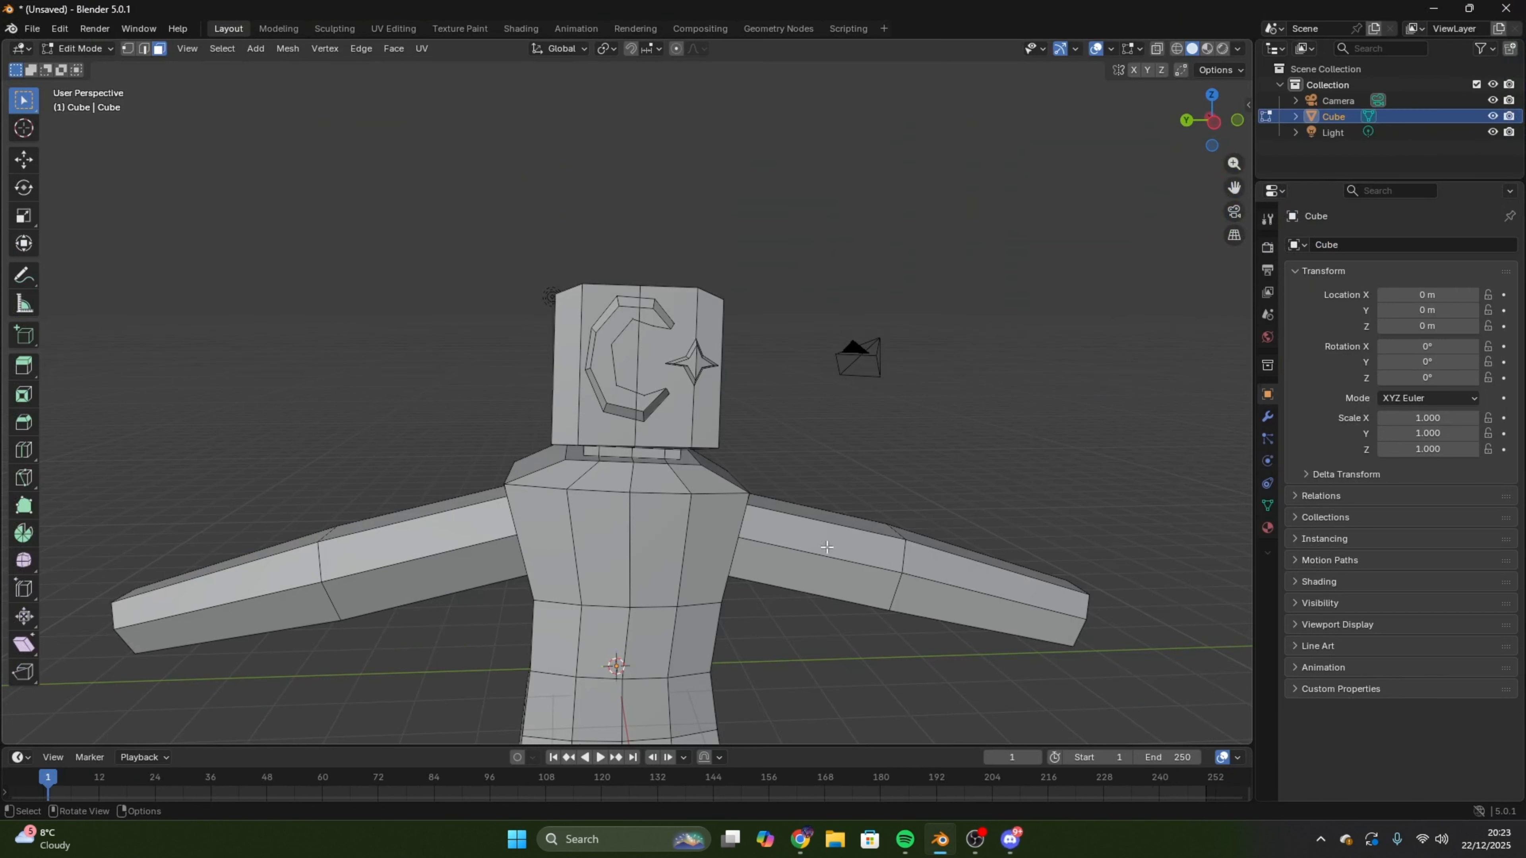
- Select the four top faces of the head and raise them slightly to make the head taller
middle_drag(512, 216, 573, 321)
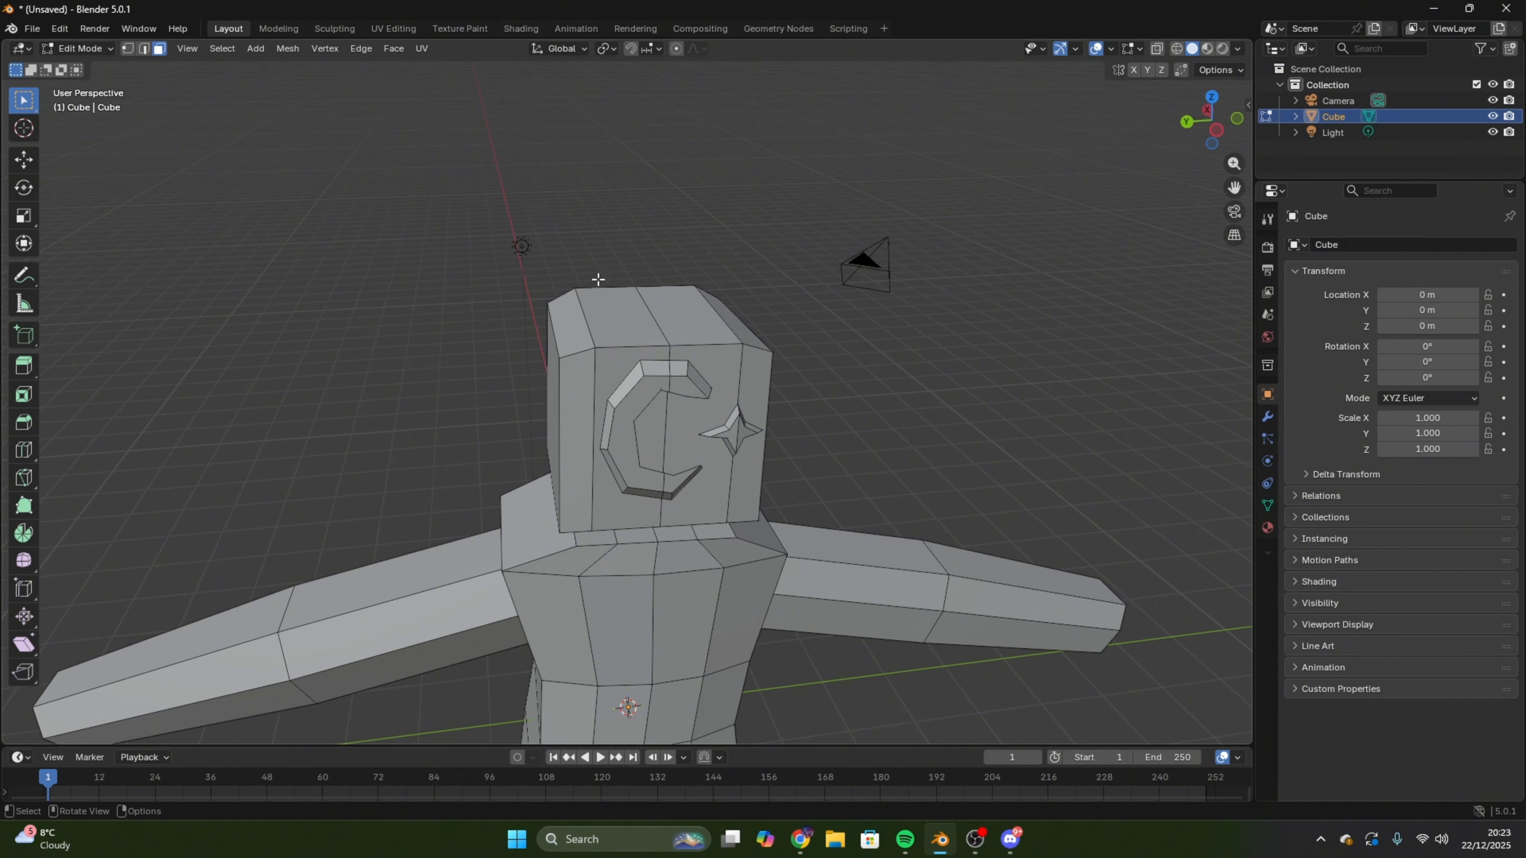
click(649, 326)
shift+click(683, 329)
middle_drag(821, 331, 816, 331)
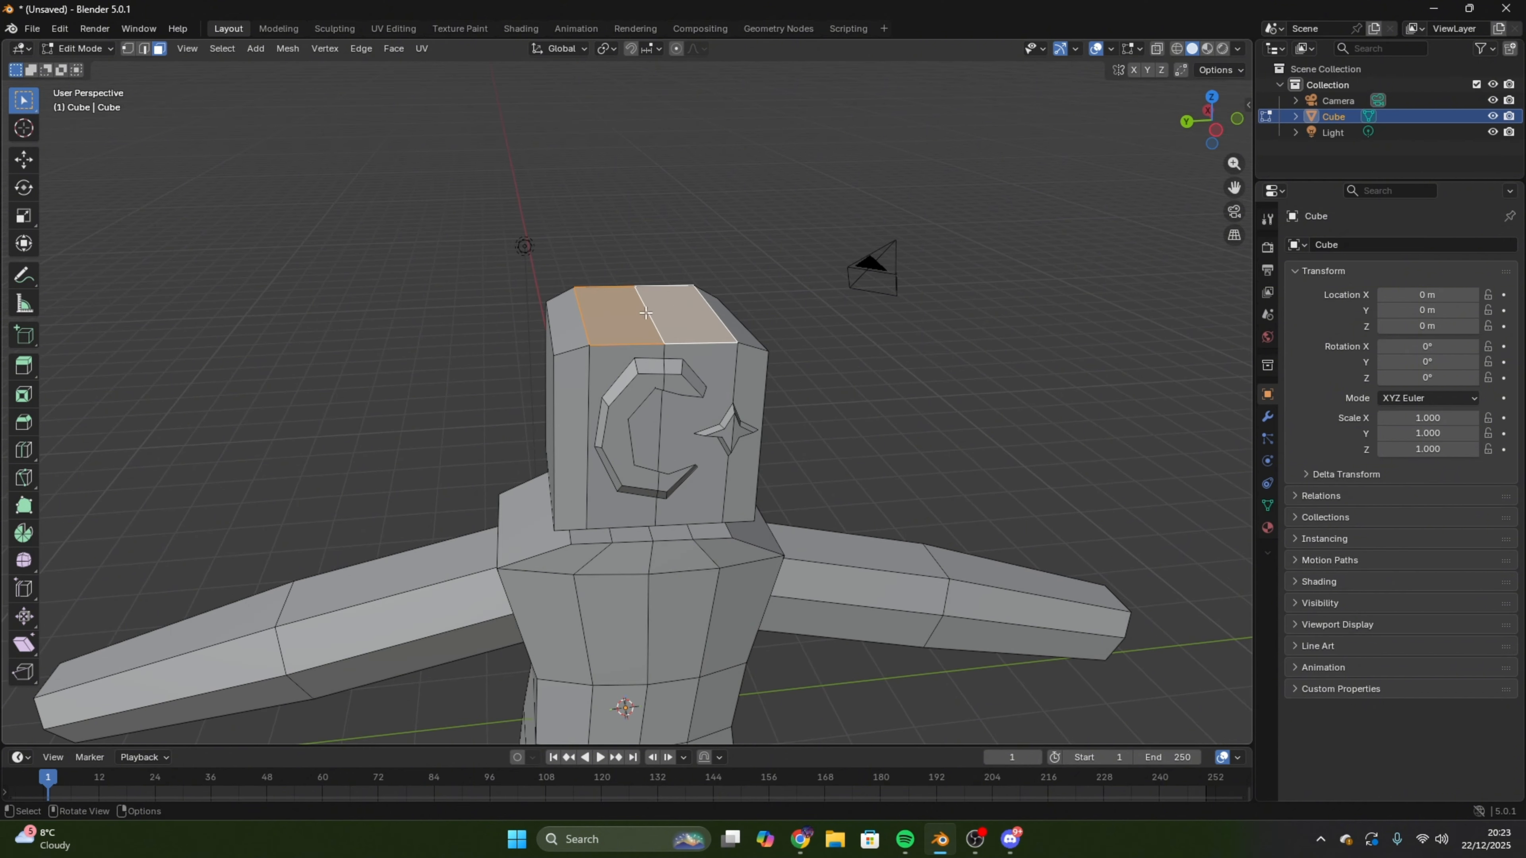
shift+click(577, 332)
shift+click(747, 330)
click(25, 155)
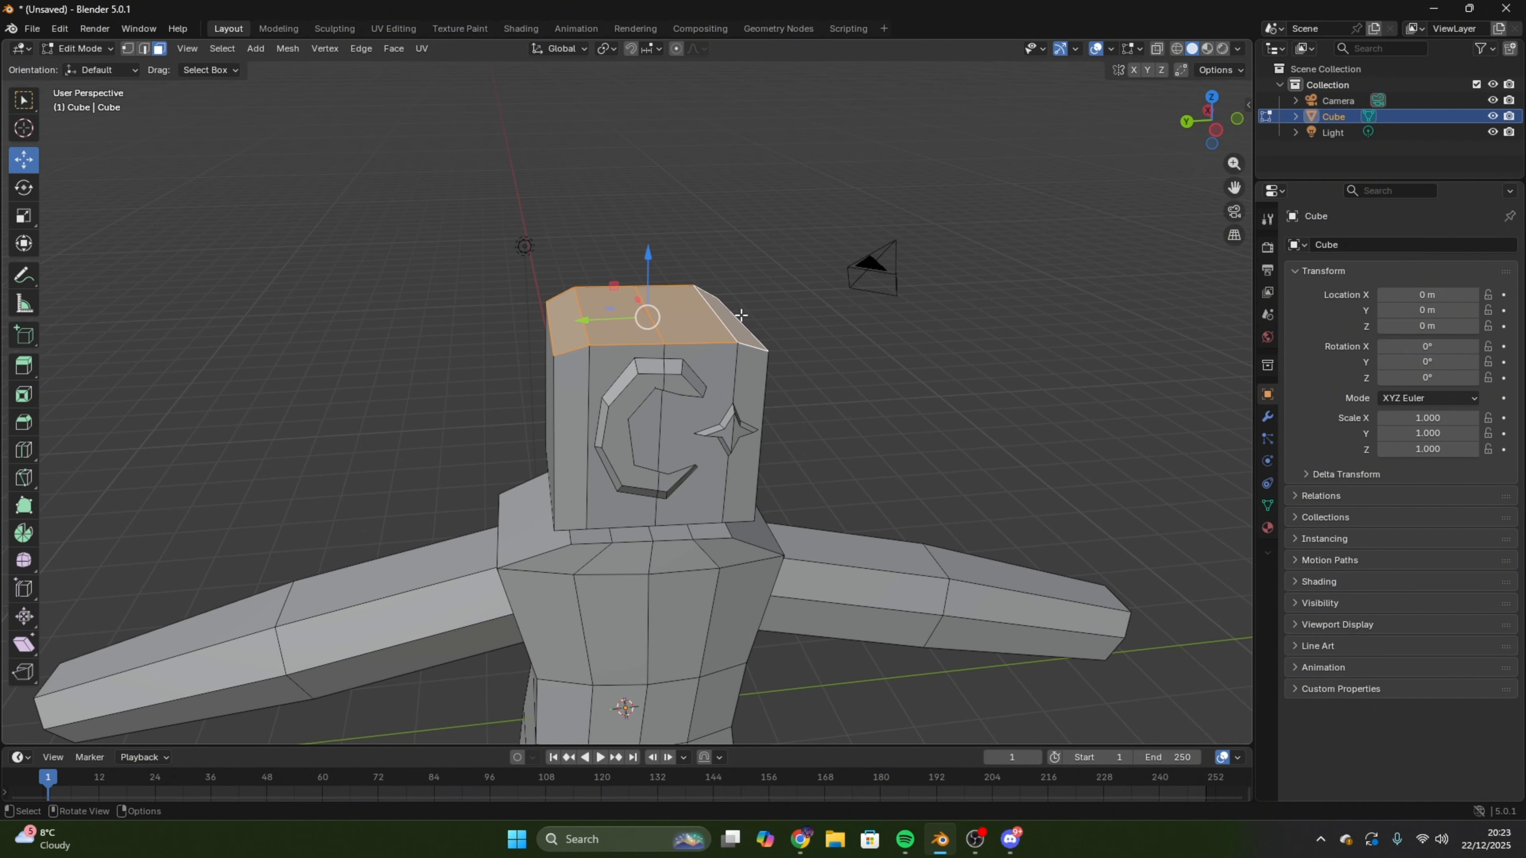
middle_drag(667, 253, 673, 207)
scroll(637, 217, down, 5)
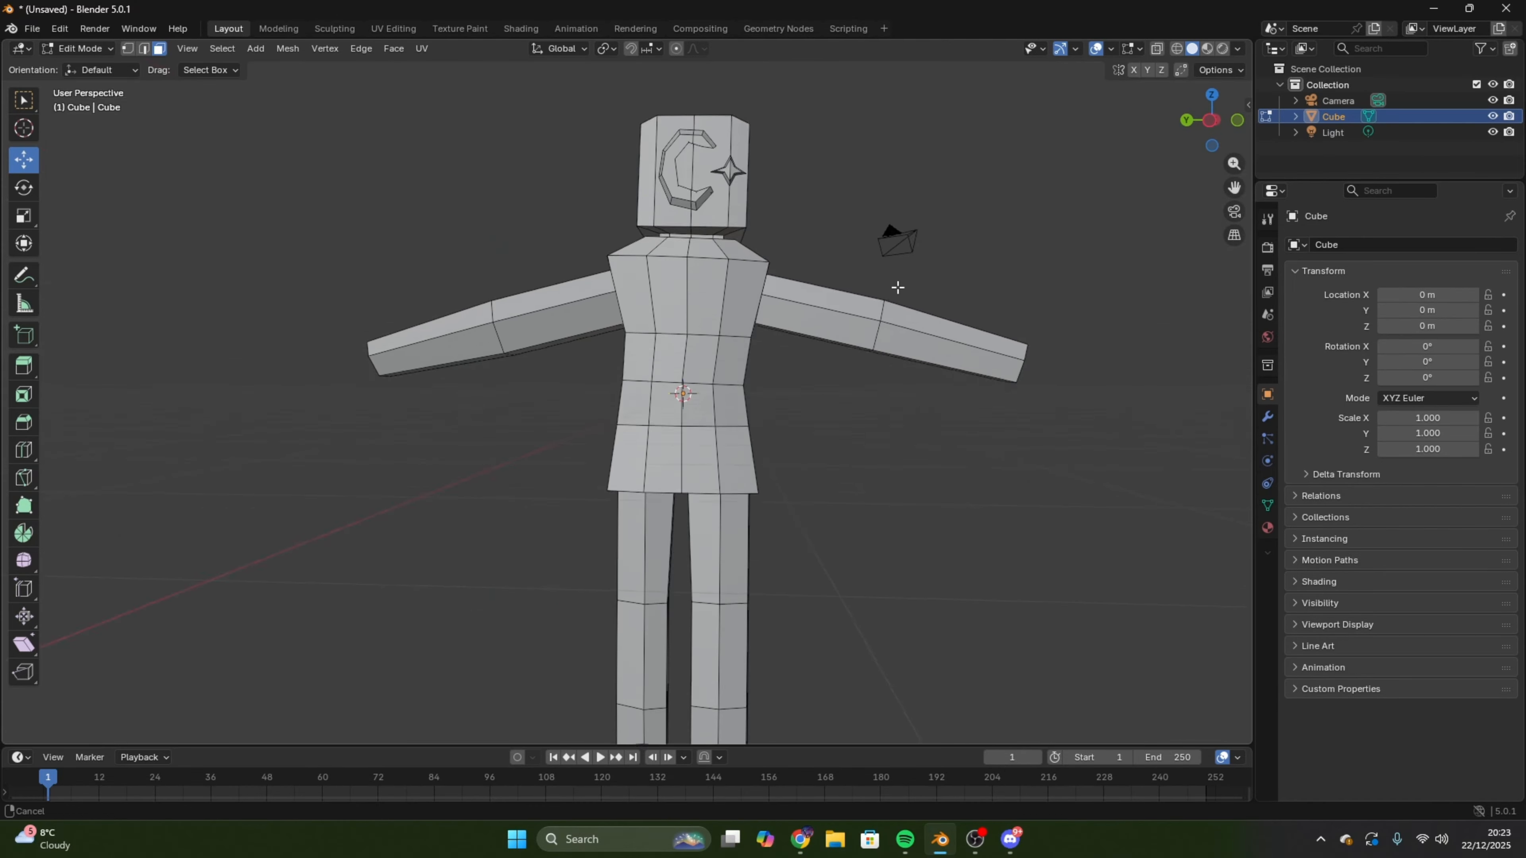
- Recess the chest's front faces inside a V-shaped jacket opening that narrows to a point at the waist
scroll(861, 467, up, 4)
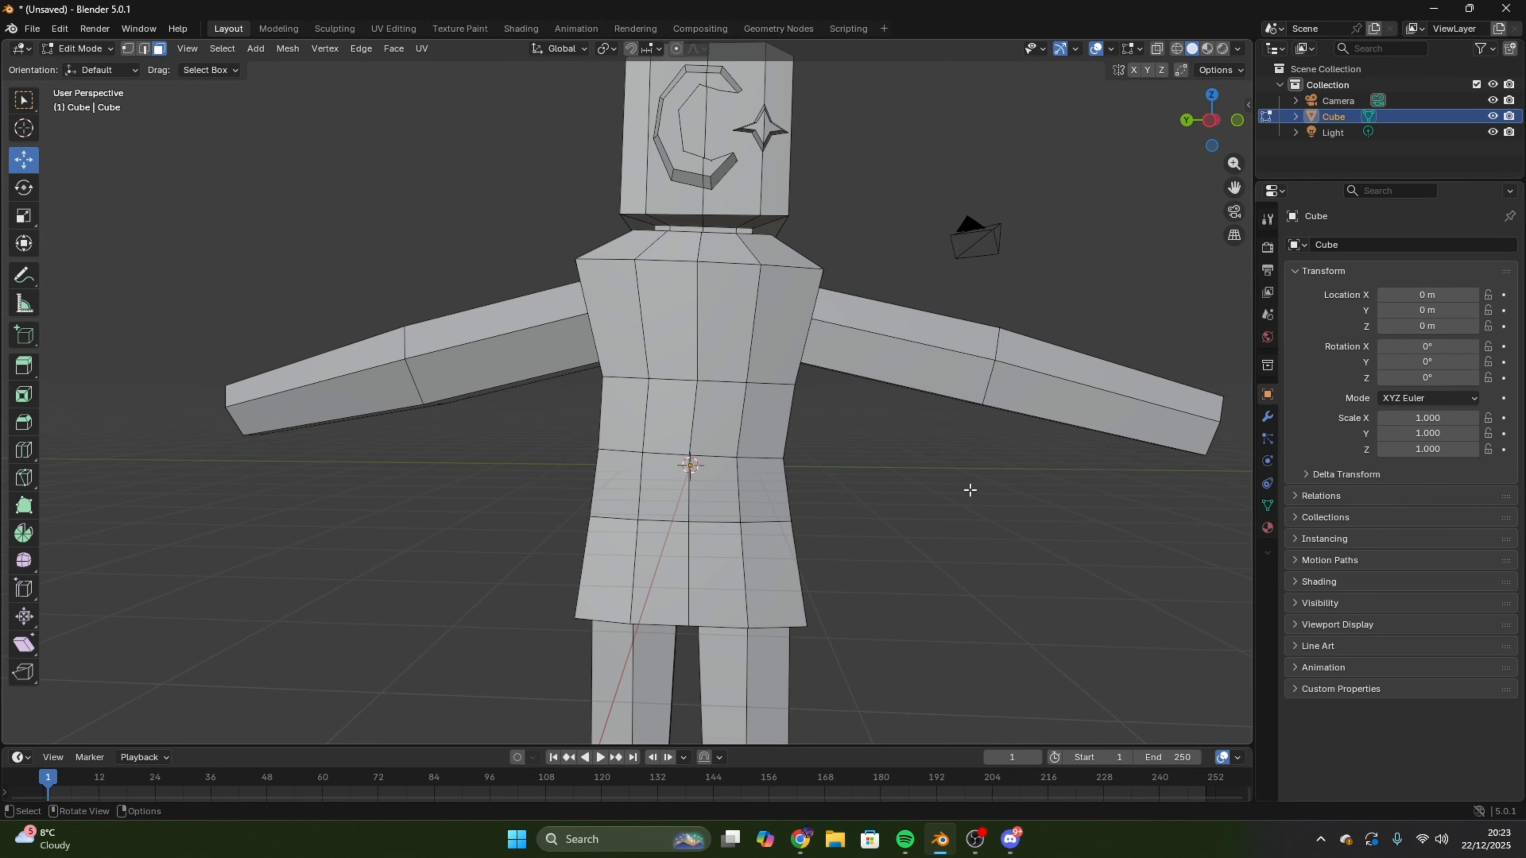
middle_drag(970, 490, 680, 329)
click(669, 288)
click(742, 310)
middle_drag(815, 365, 883, 430)
shift+click(664, 336)
key(w)
middle_drag(664, 337, 2, 273)
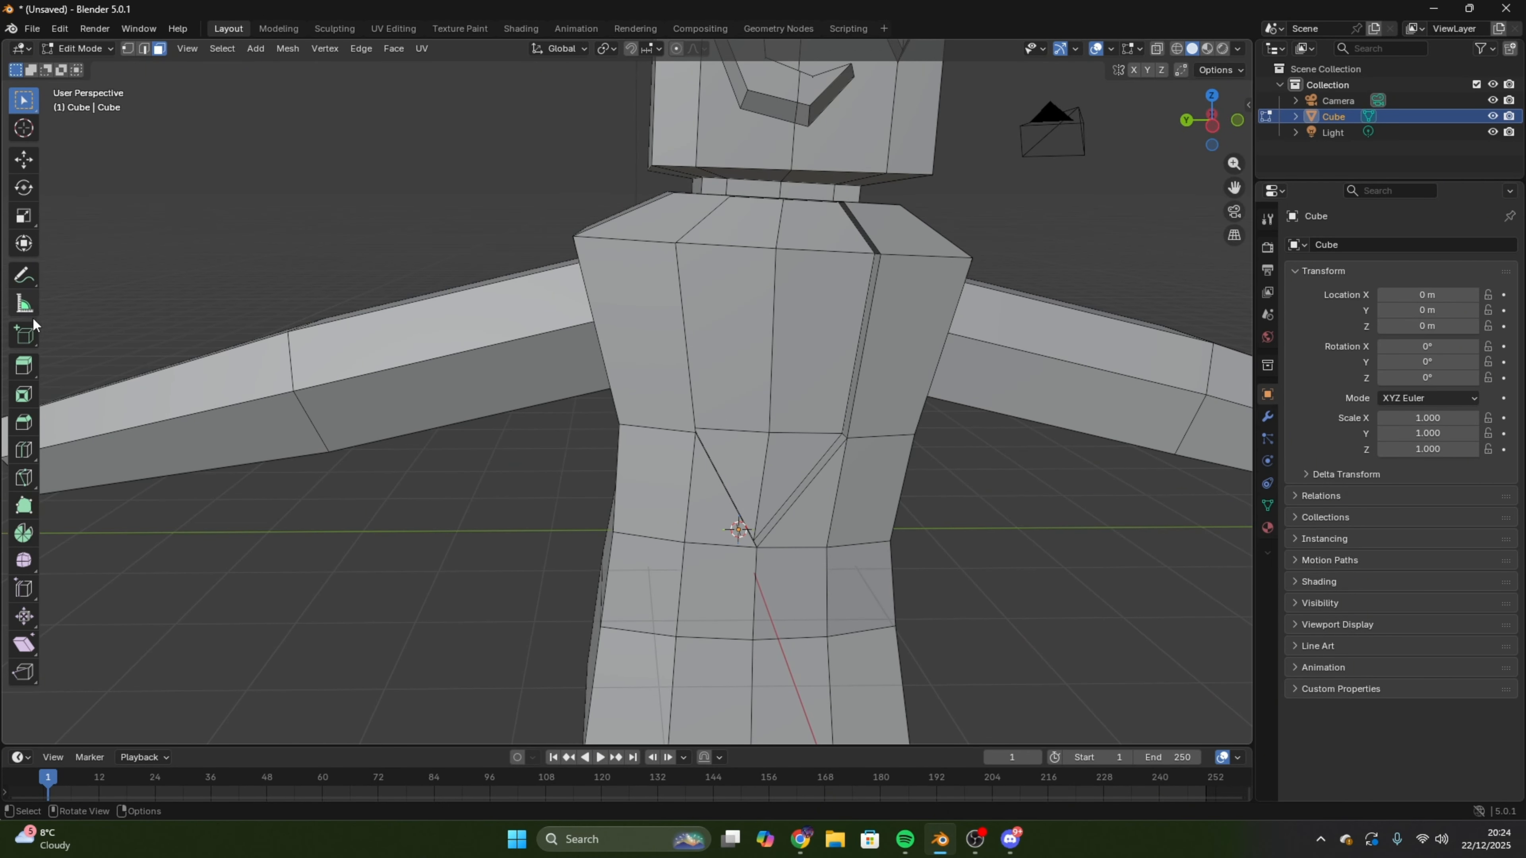
- Cut and extrude lapel strips along the V-shaped opening, and scale their front faces to about 0.96 along Y
click(34, 485)
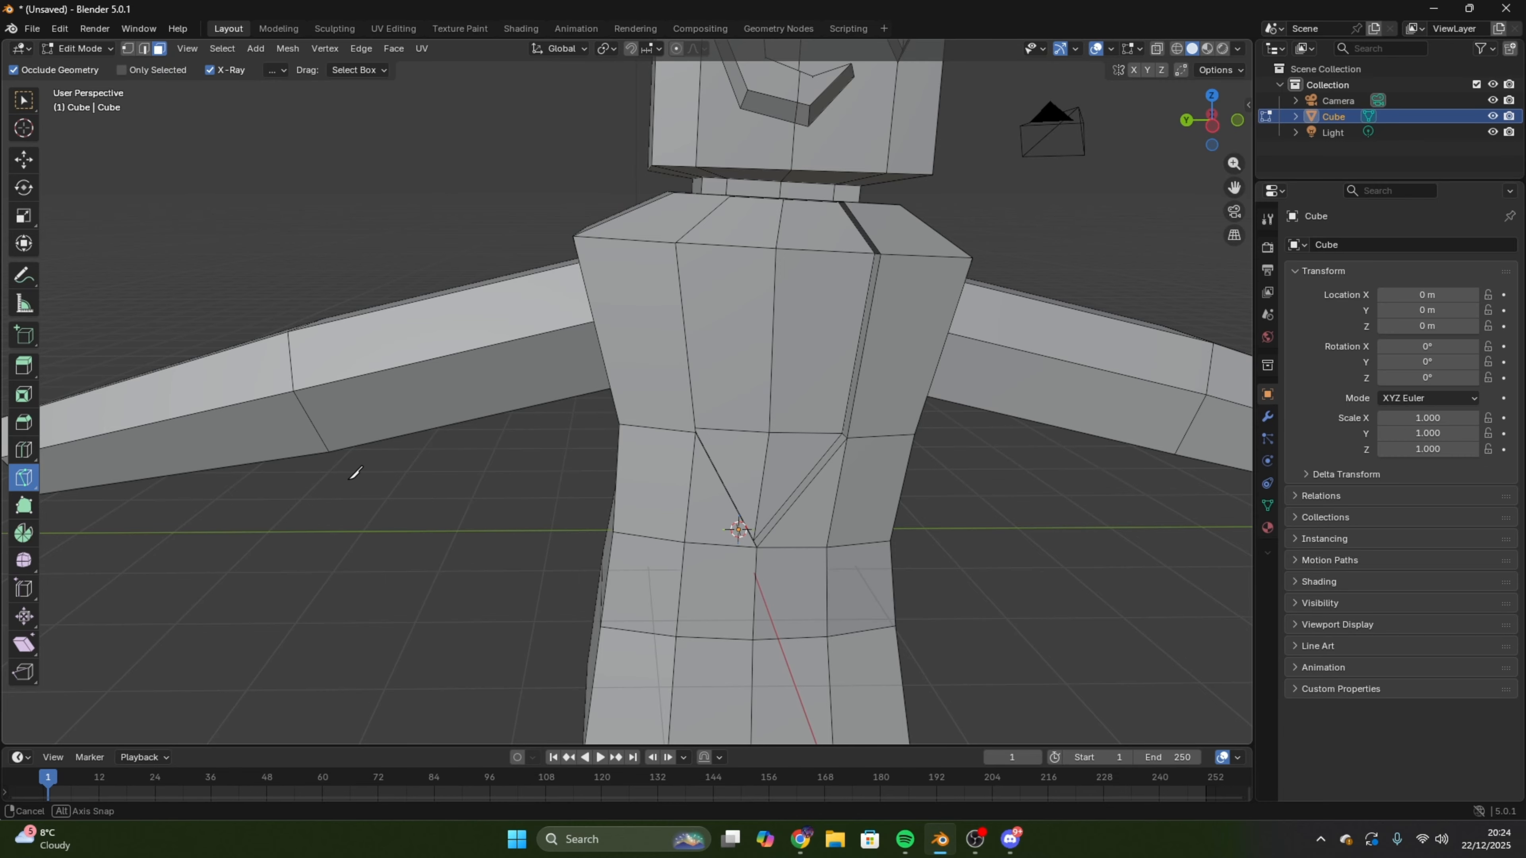
middle_drag(355, 470, 637, 454)
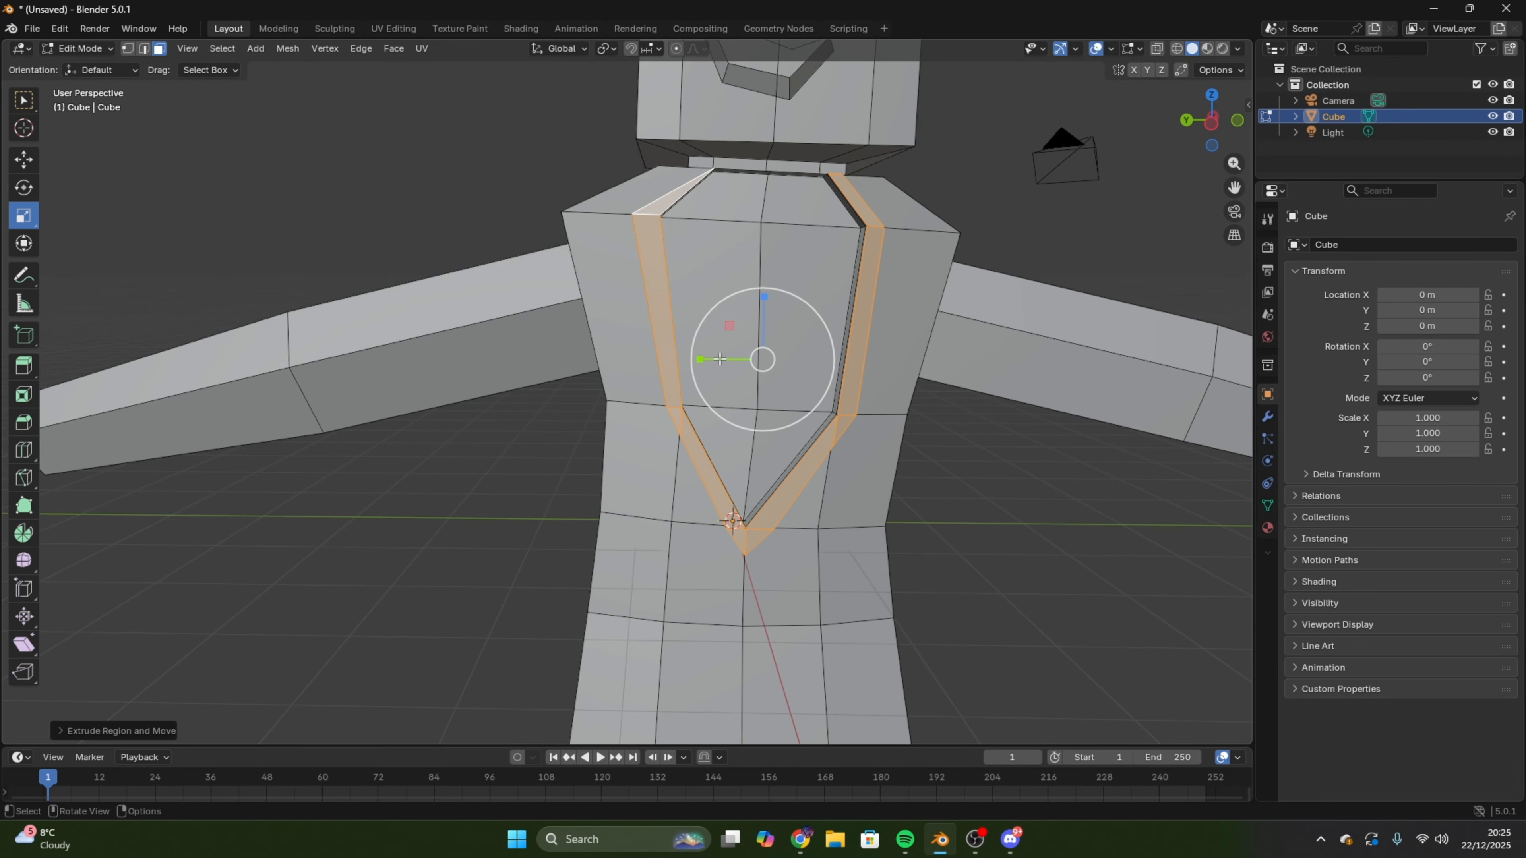
key(s)
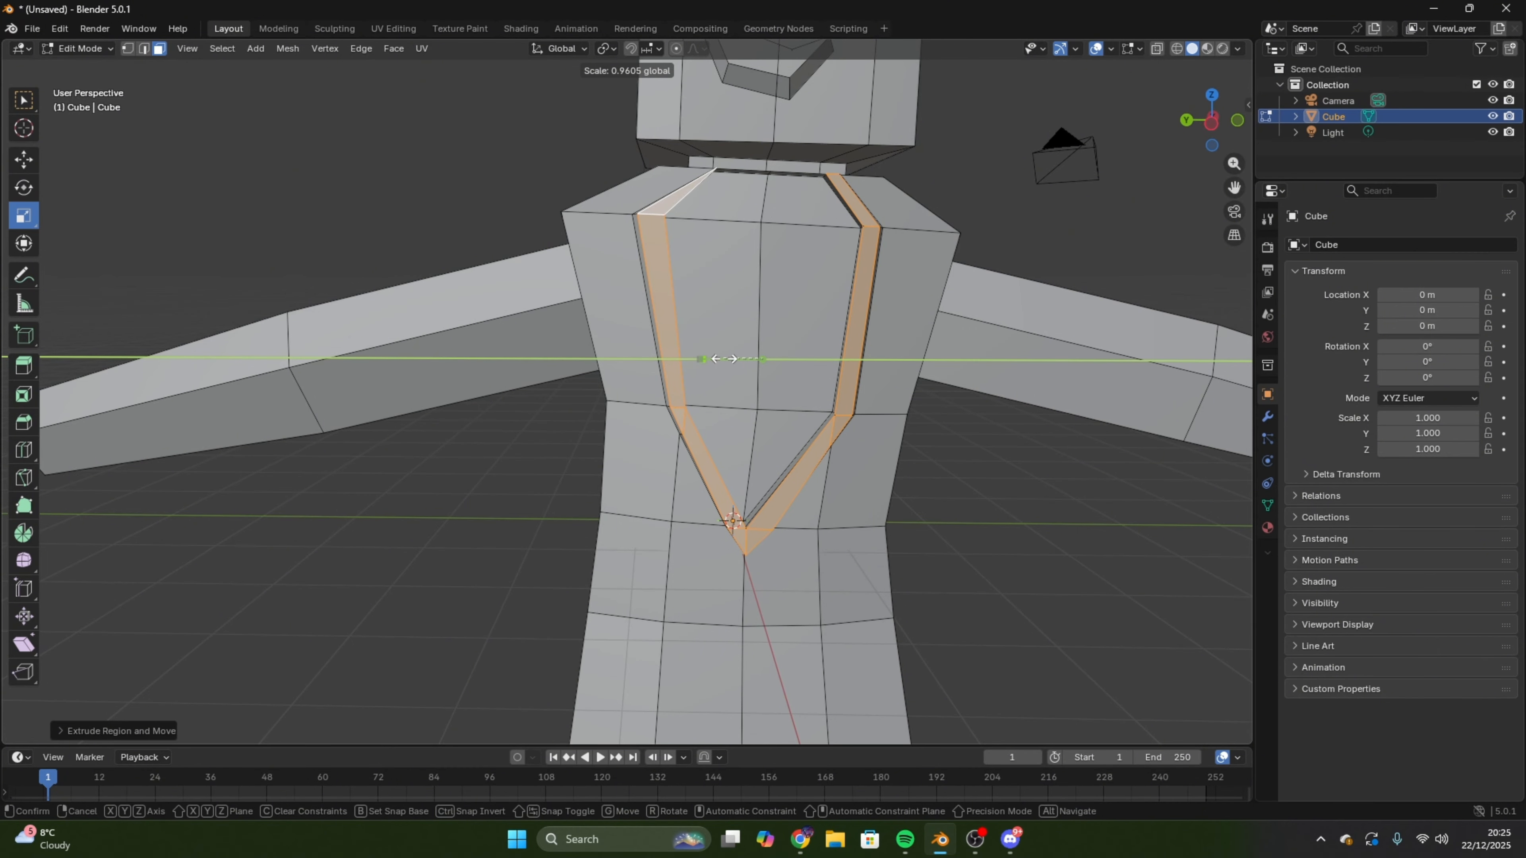
click(726, 359)
click(476, 500)
- Examine the suited character image in Discord and the browser reference for the jacket and tie shapes
middle_drag(476, 500, 906, 563)
scroll(964, 555, down, 4)
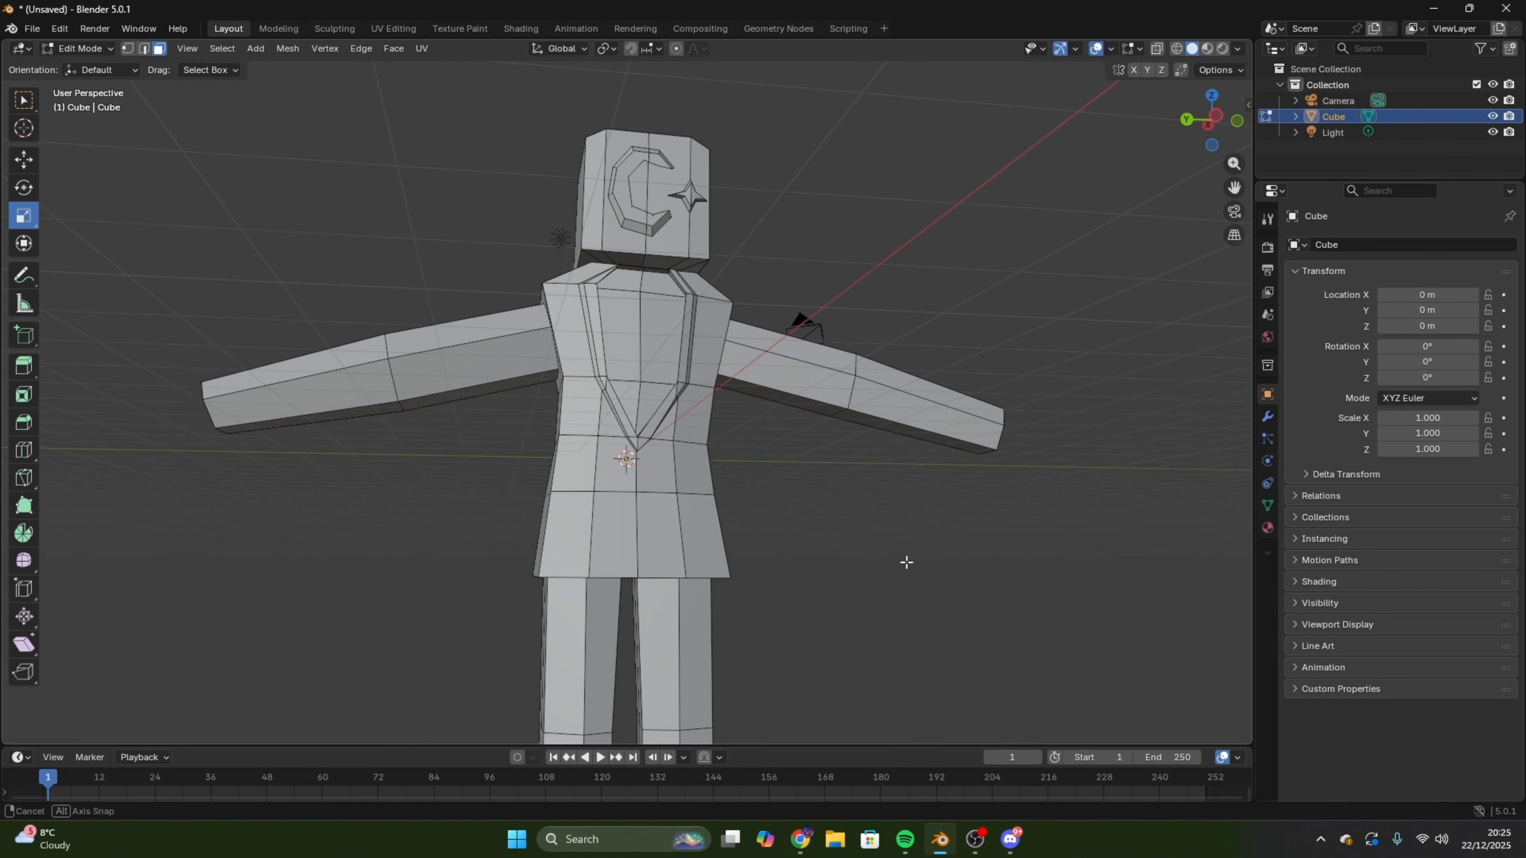
click(801, 840)
click(810, 846)
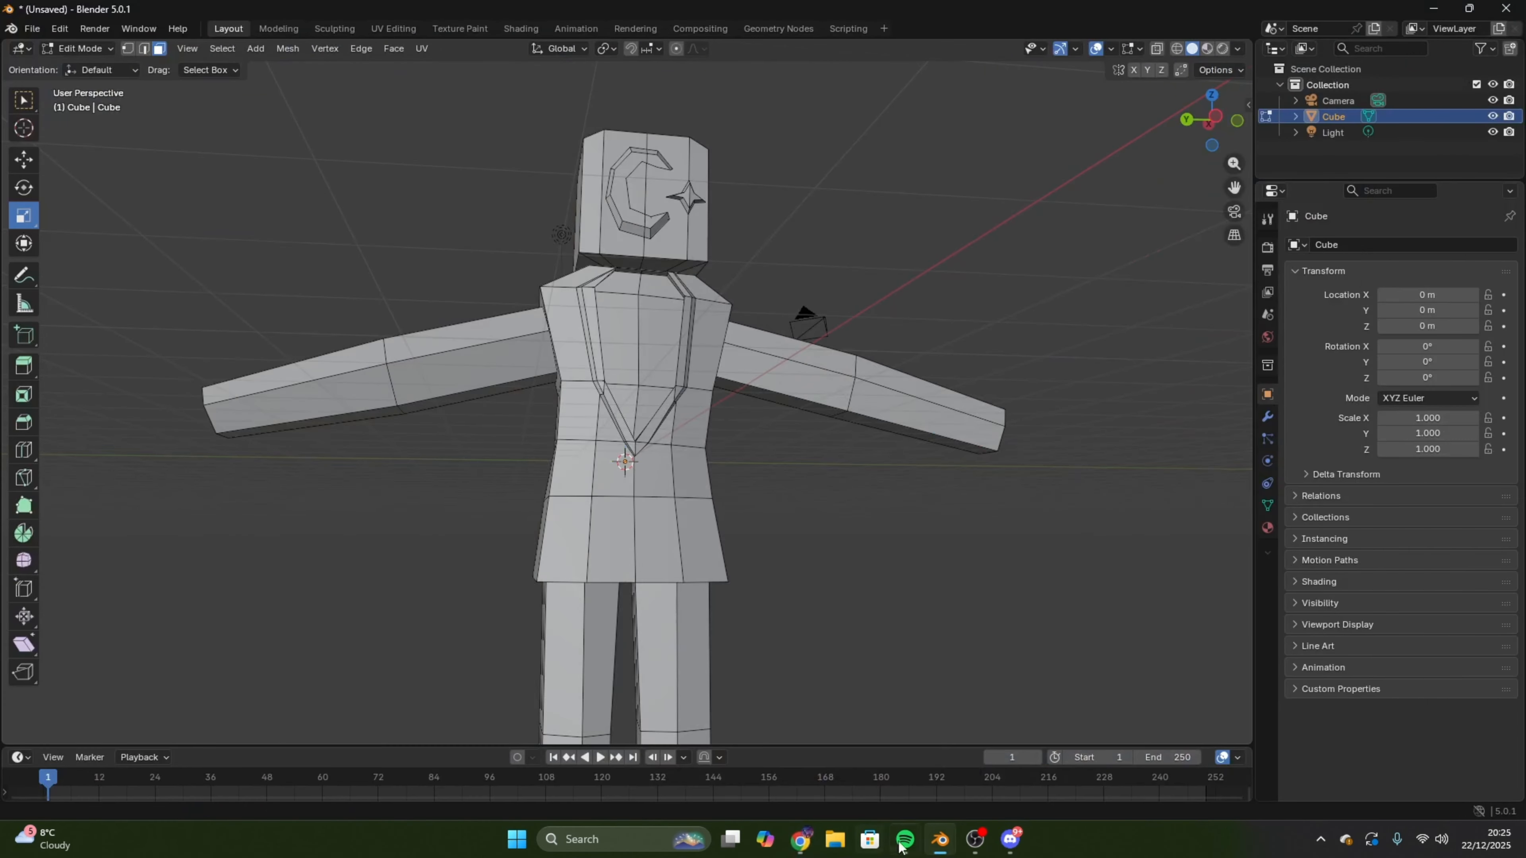
click(975, 840)
click(974, 840)
click(1009, 840)
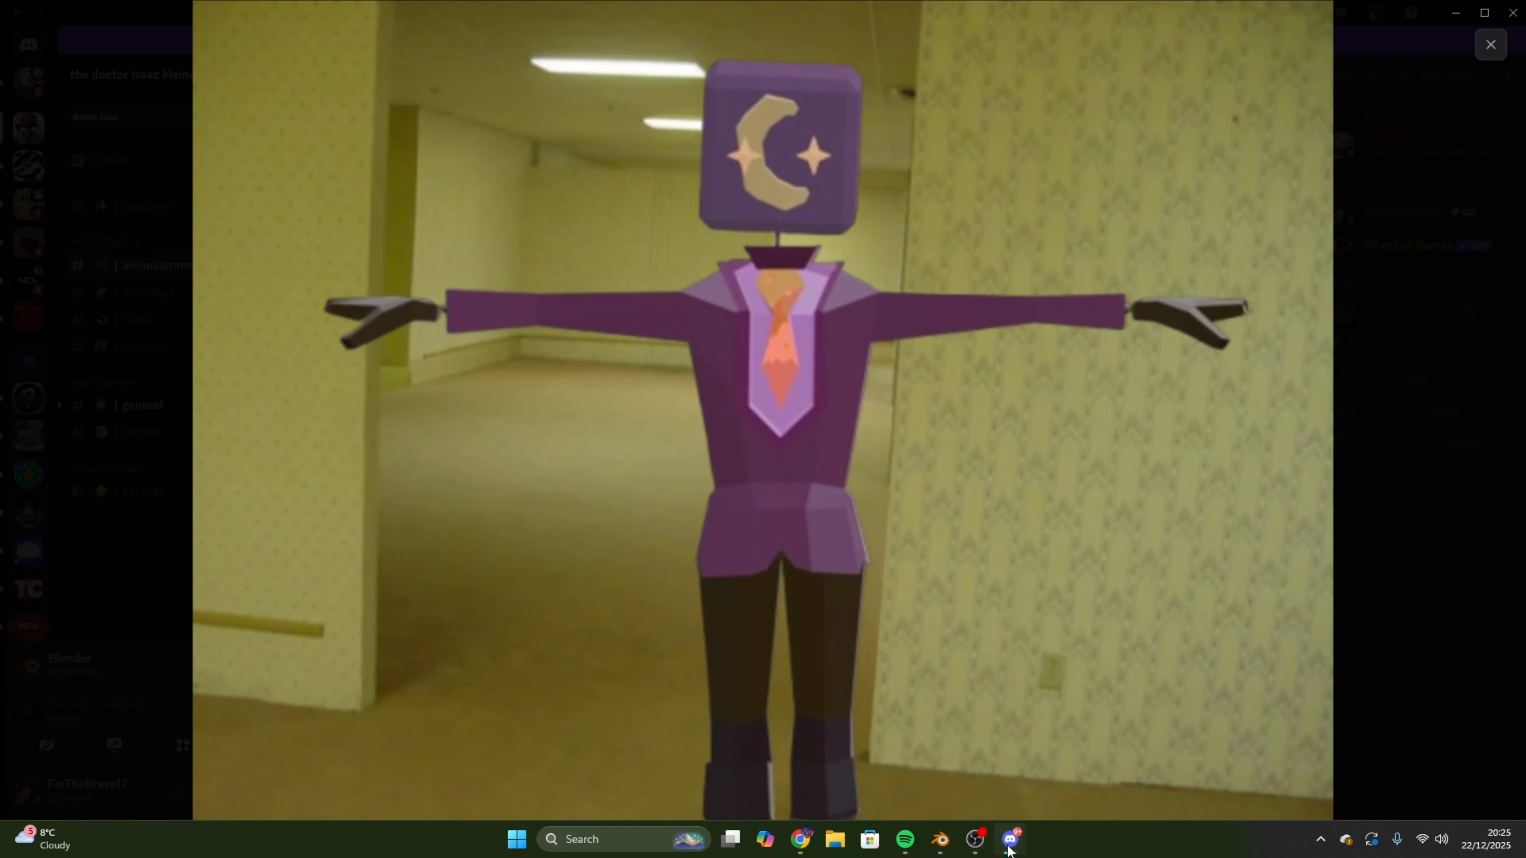
click(1009, 840)
mouse_move(910, 617)
middle_down()
mouse_move(879, 633)
mouse_move(906, 617)
middle_up()
click(801, 840)
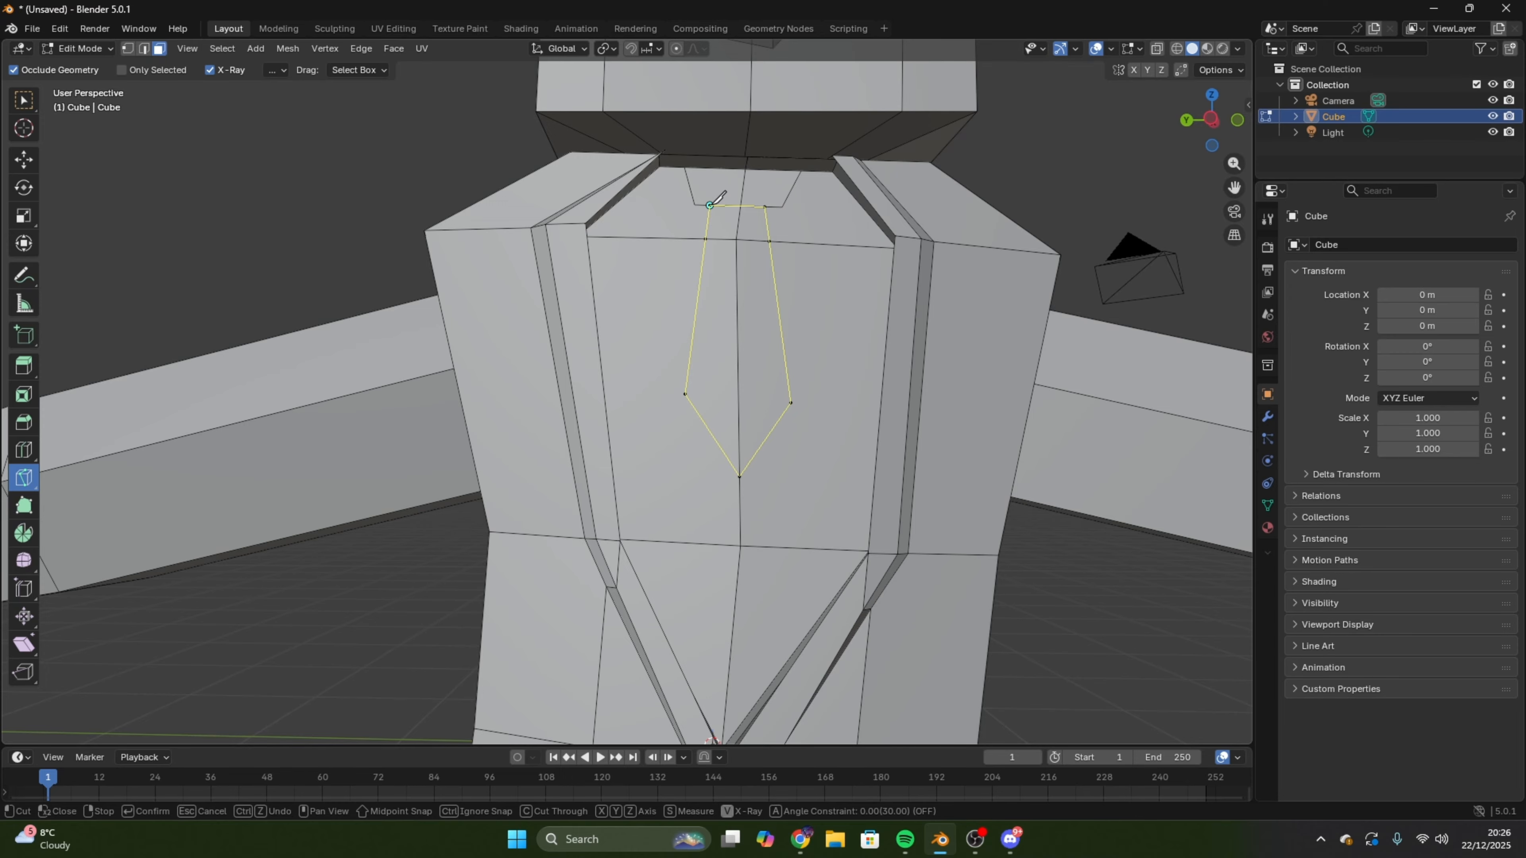
- Complete the tie outline below the neck with the Knife tool and extrude the tie and knot faces slightly outward
click(709, 205)
key(Return)
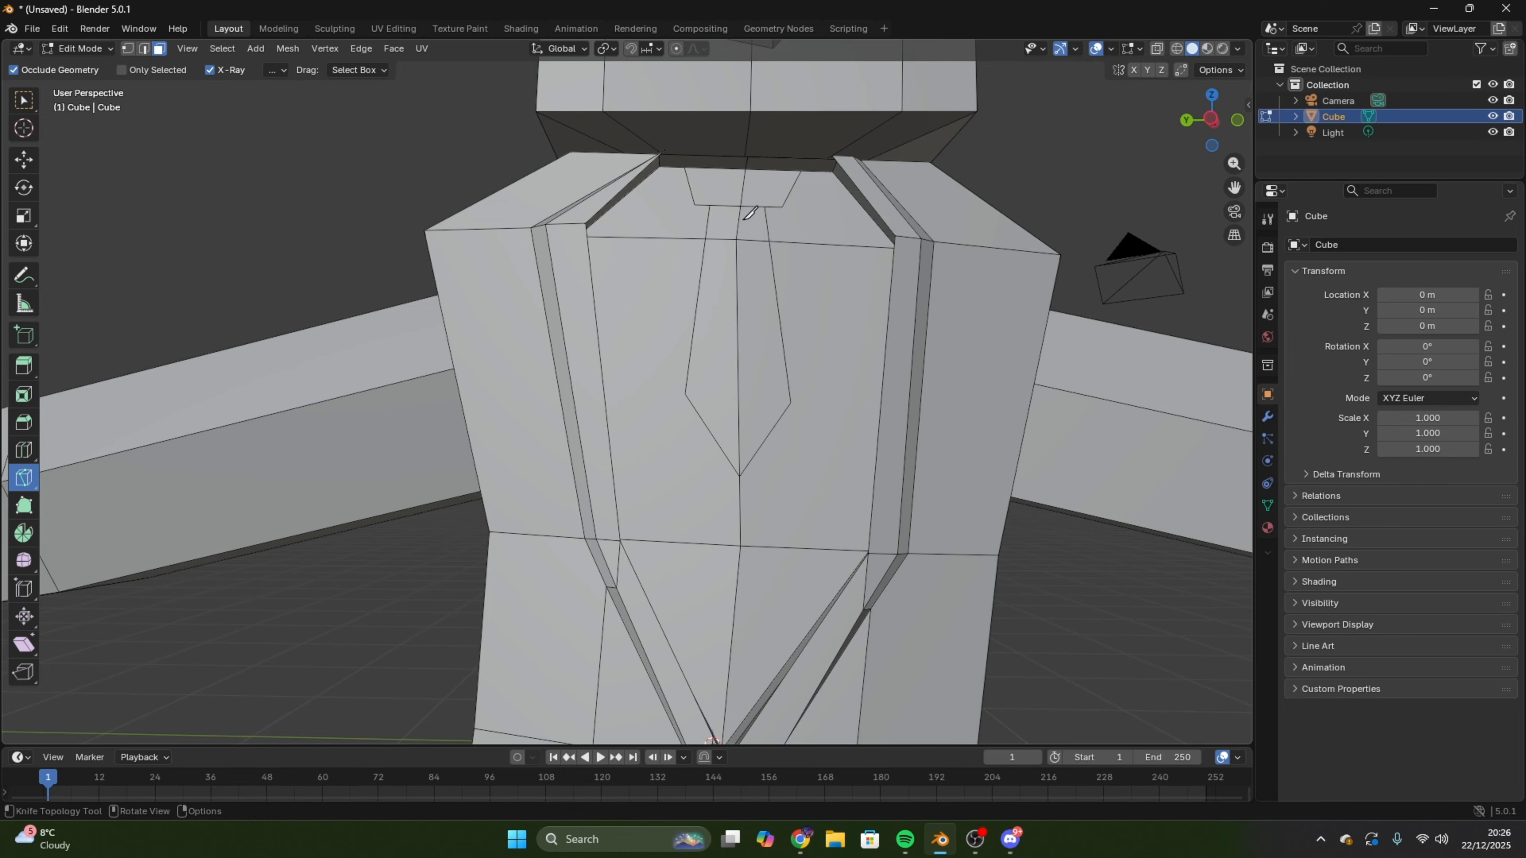
click(31, 169)
click(730, 279)
shift+click(761, 295)
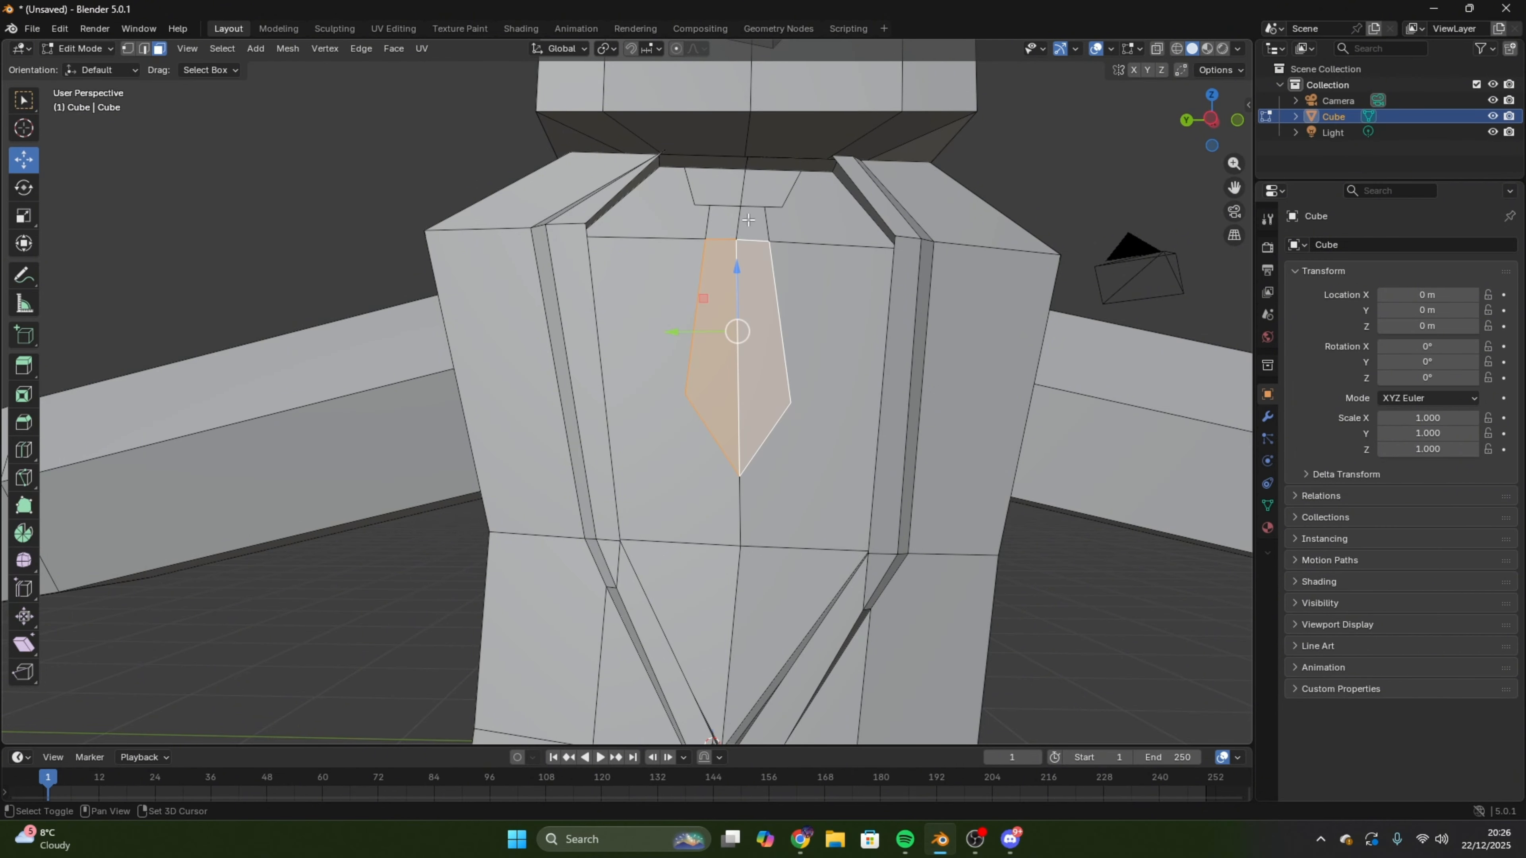
shift+click(751, 224)
shift+click(720, 194)
middle_drag(720, 193, 792, 331)
key(e)
click(682, 314)
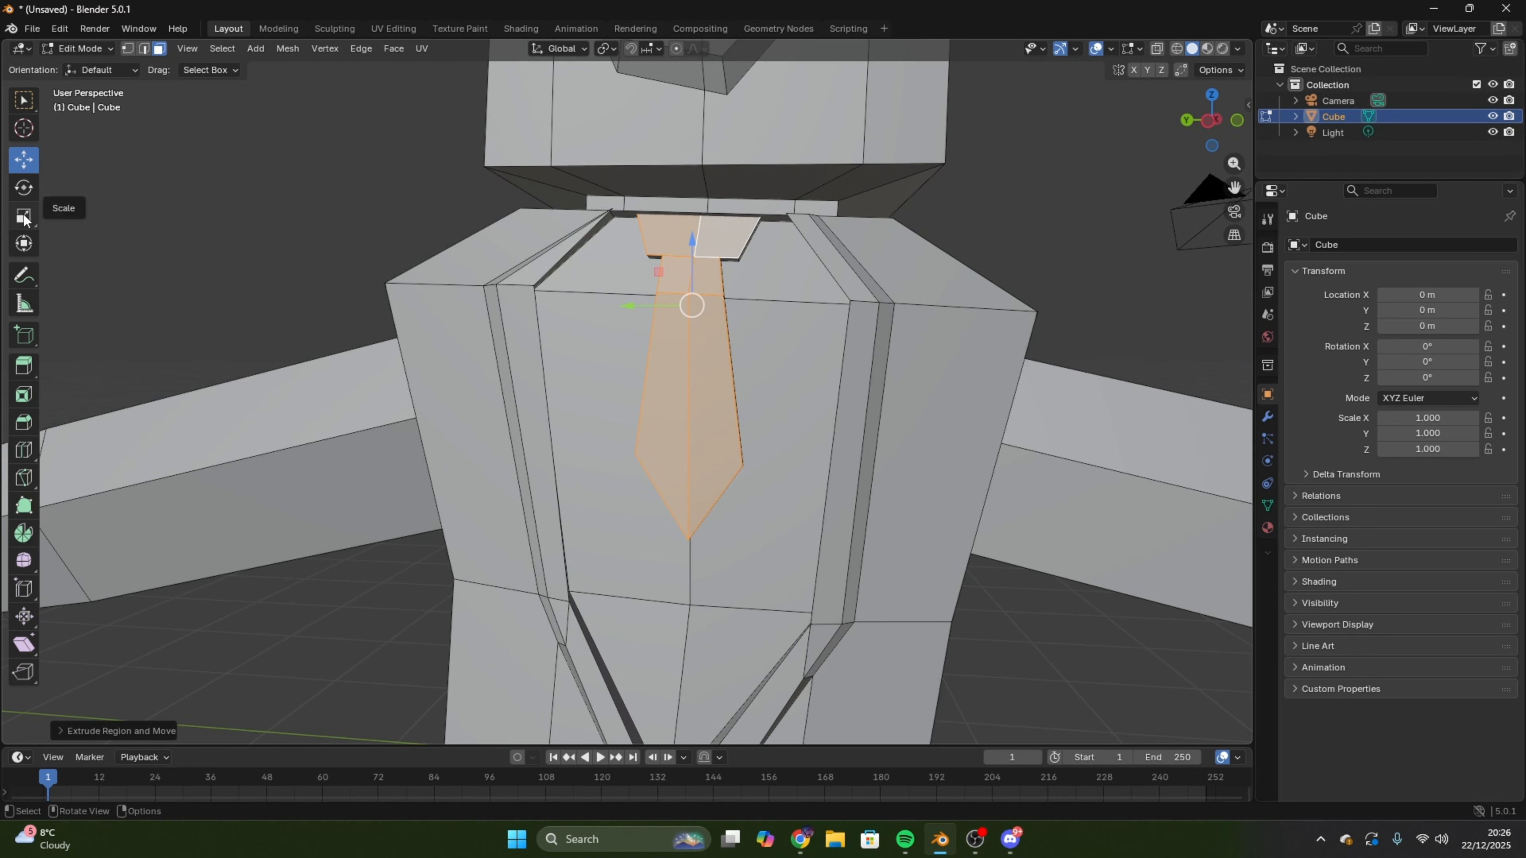
- Scale down the extruded tie's front faces along Y to give it sloped side edges
click(24, 217)
drag(641, 305, 648, 305)
click(413, 196)
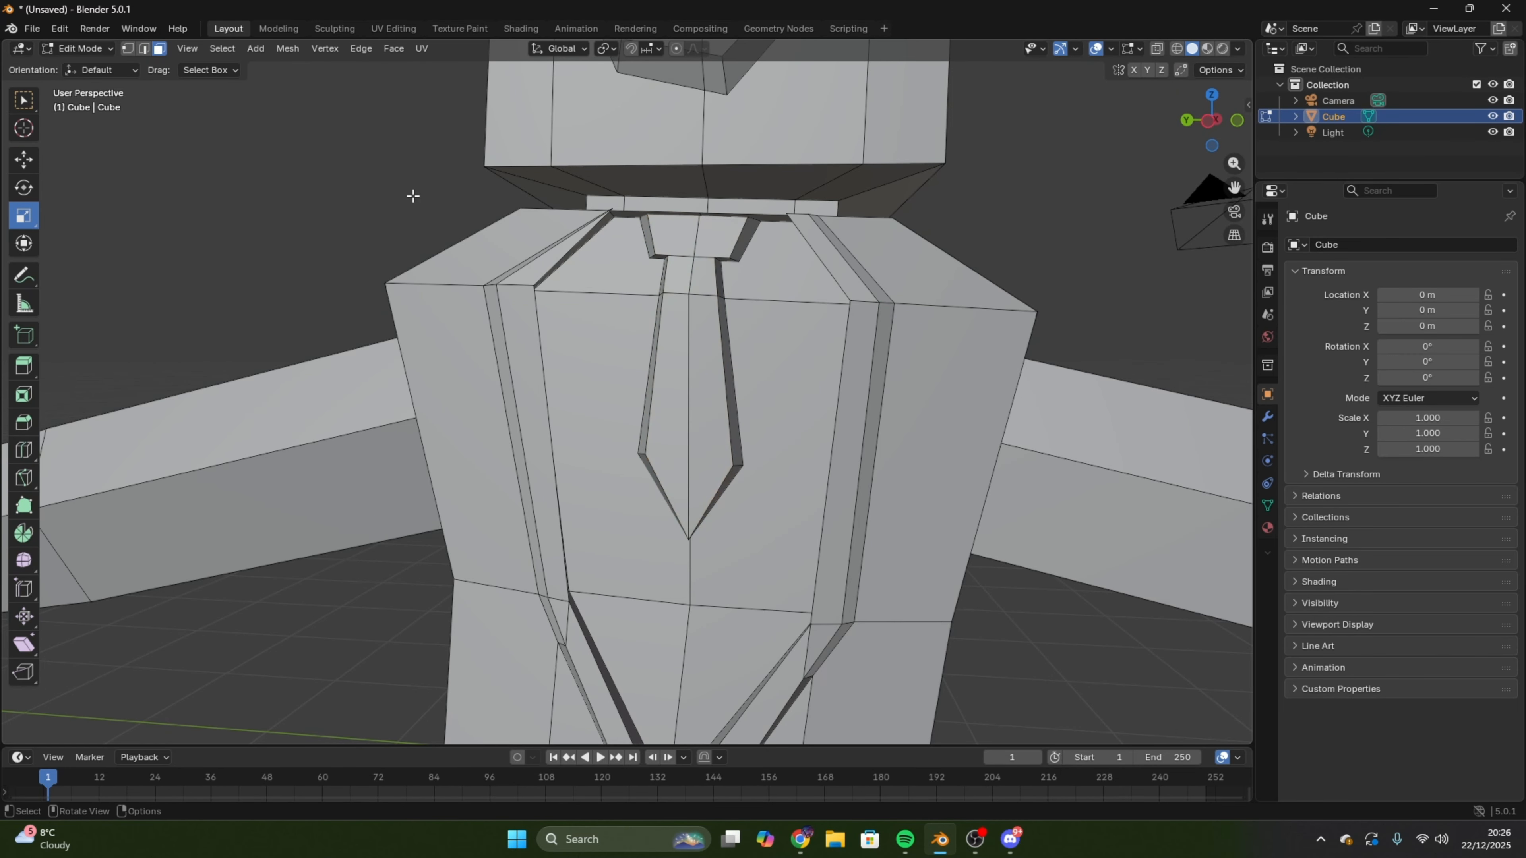
- Select the two front faces of the tie knot and move them slightly to adjust the knot's depth
middle_drag(676, 239, 654, 280)
shift+click(422, 218)
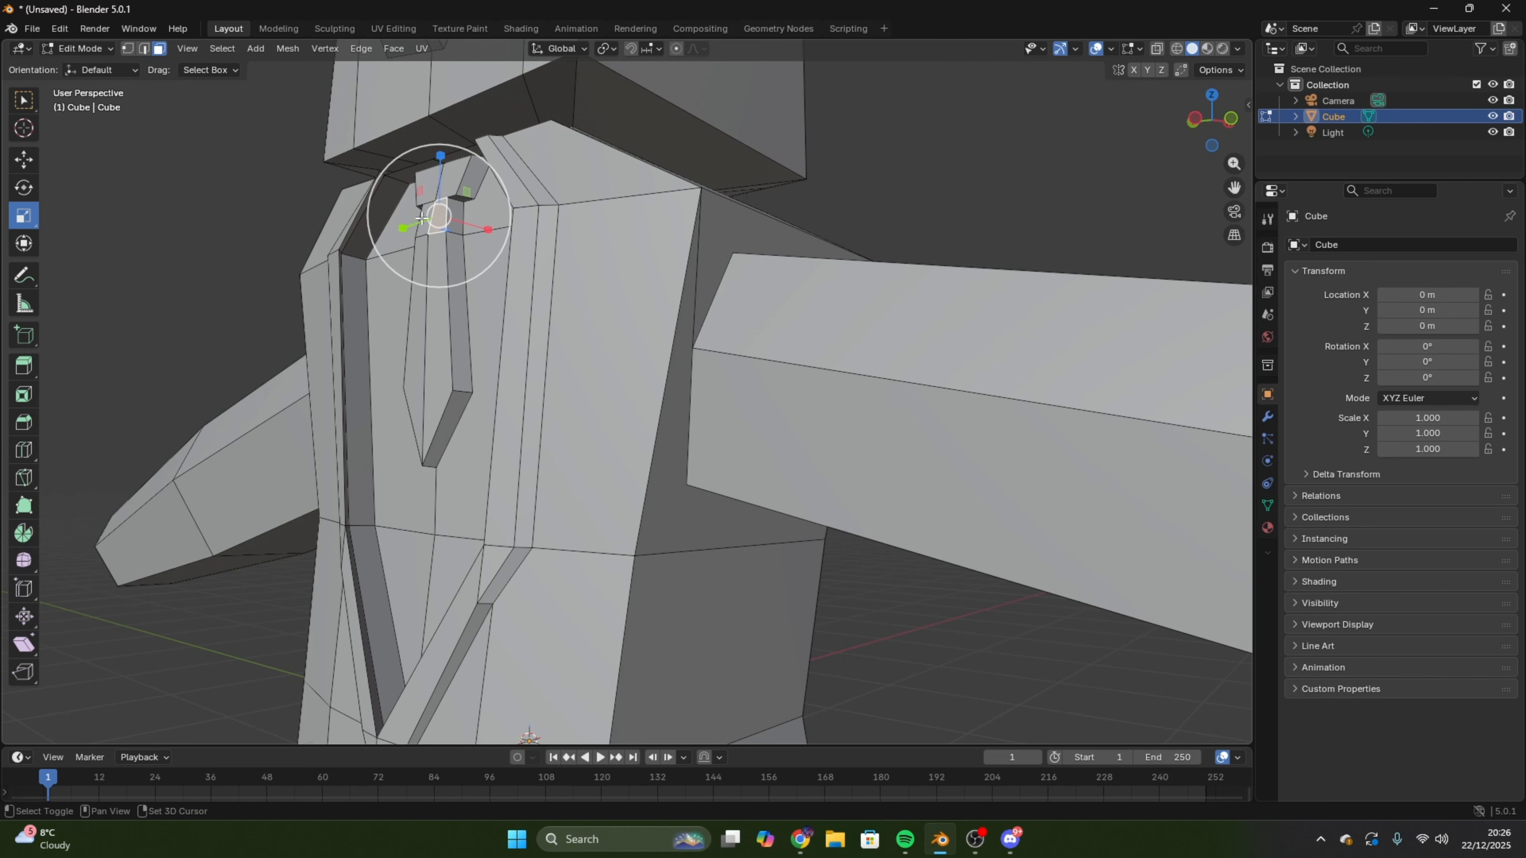
middle_drag(527, 282, 770, 191)
click(376, 194)
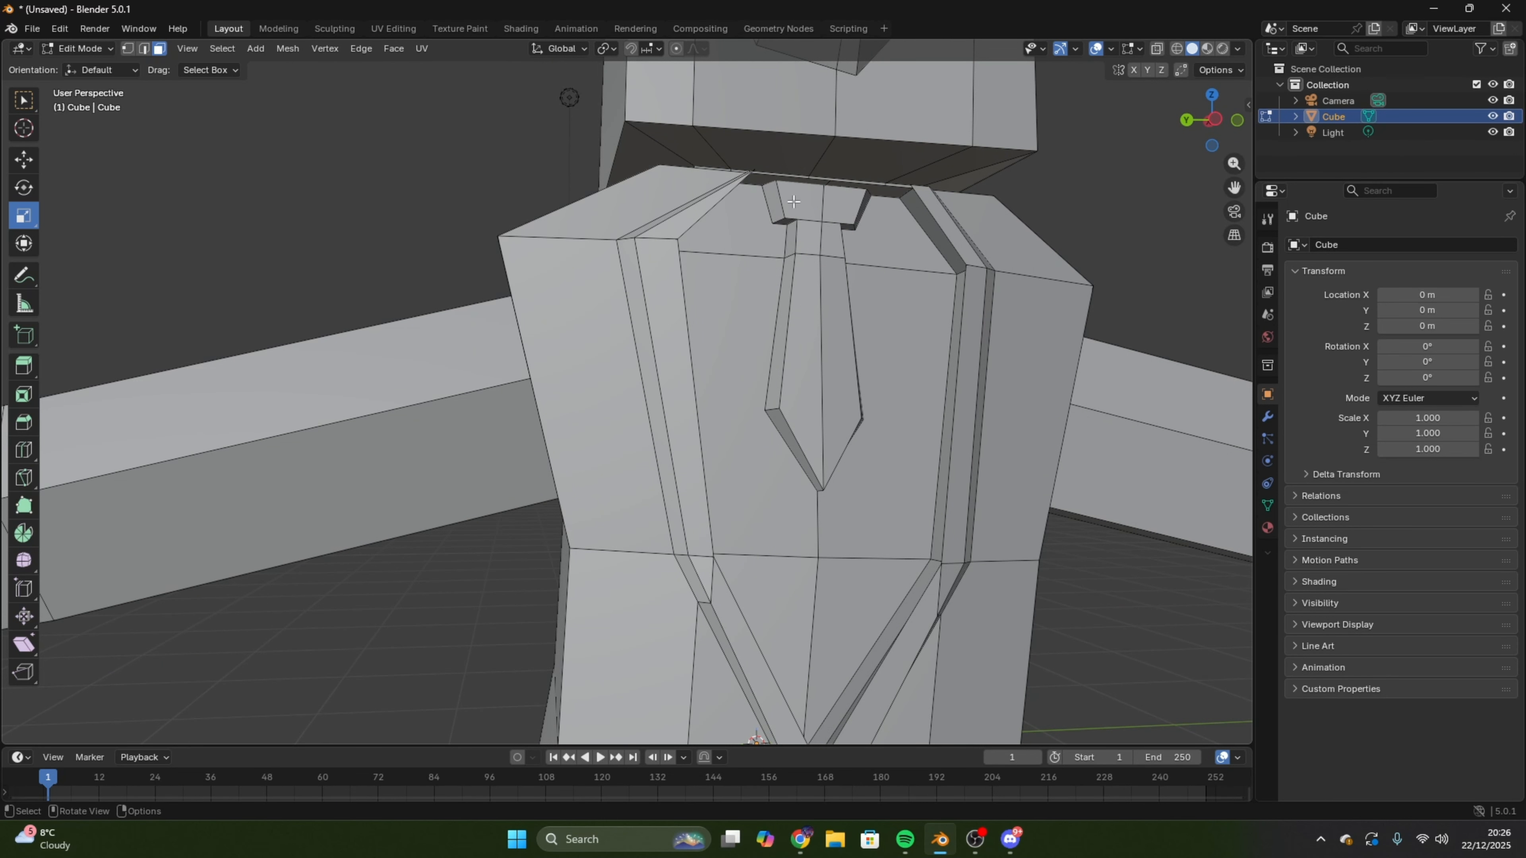
click(797, 200)
shift+click(842, 204)
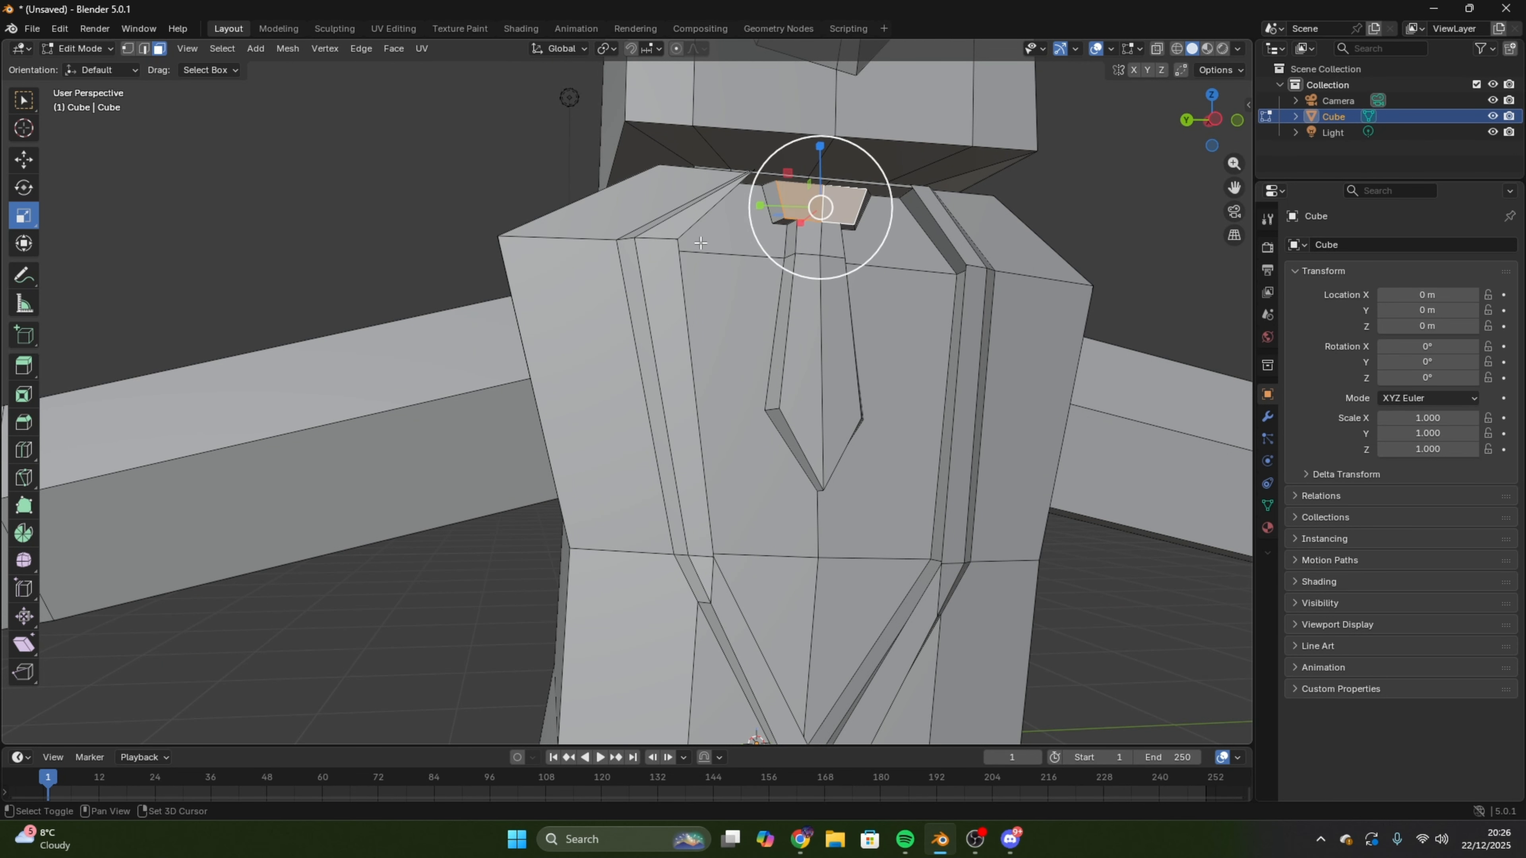
click(24, 159)
middle_drag(252, 277, 376, 279)
- Compare the whole figure with the browser photo of a man in a dark suit for missing jacket details
middle_drag(472, 282, 715, 337)
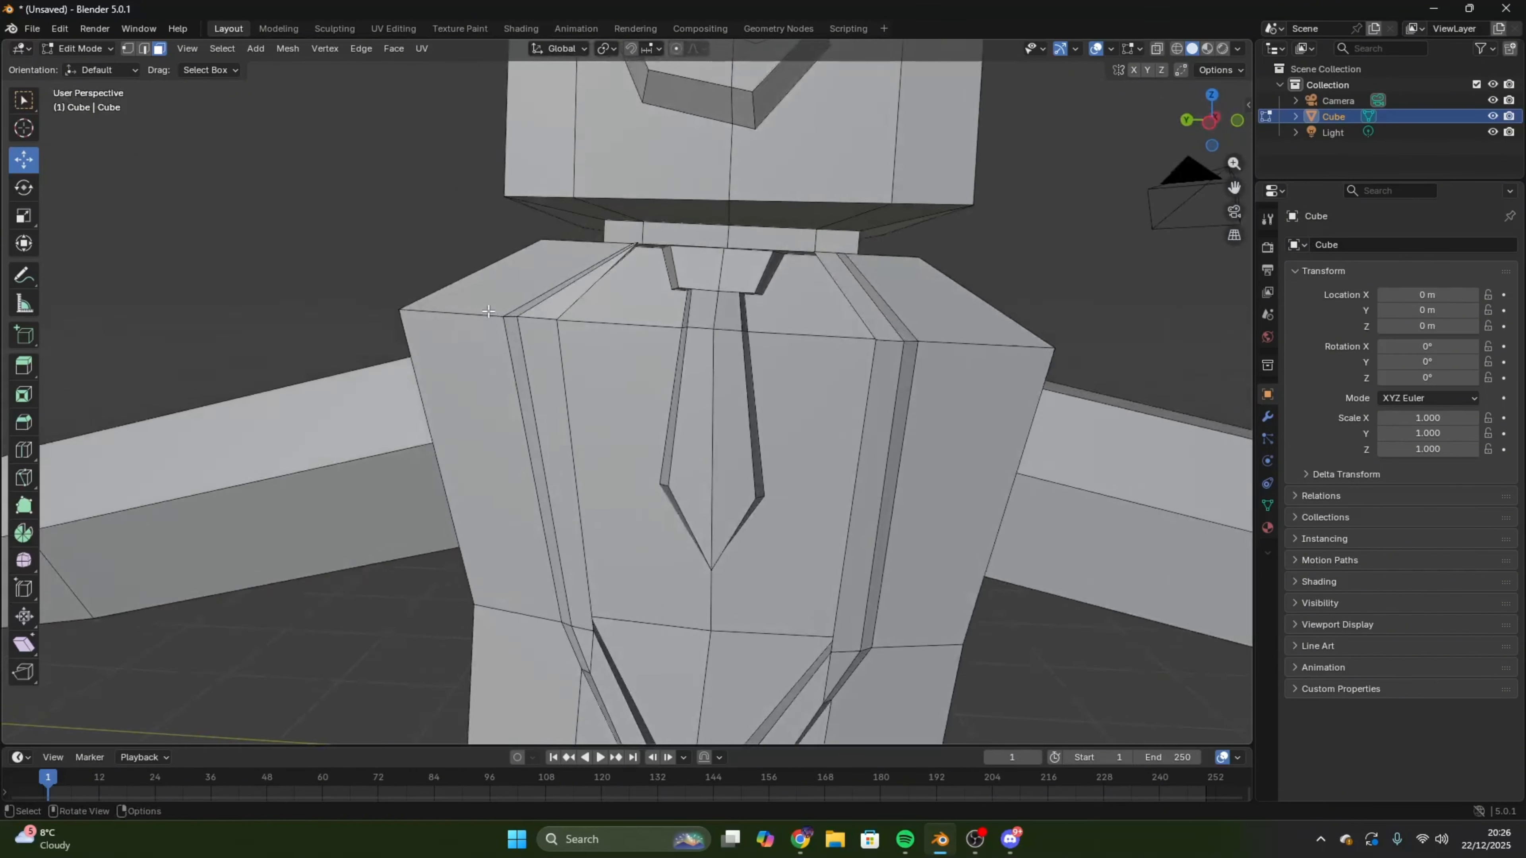
scroll(757, 473, down, 6)
middle_drag(756, 473, 784, 447)
scroll(793, 529, down, 2)
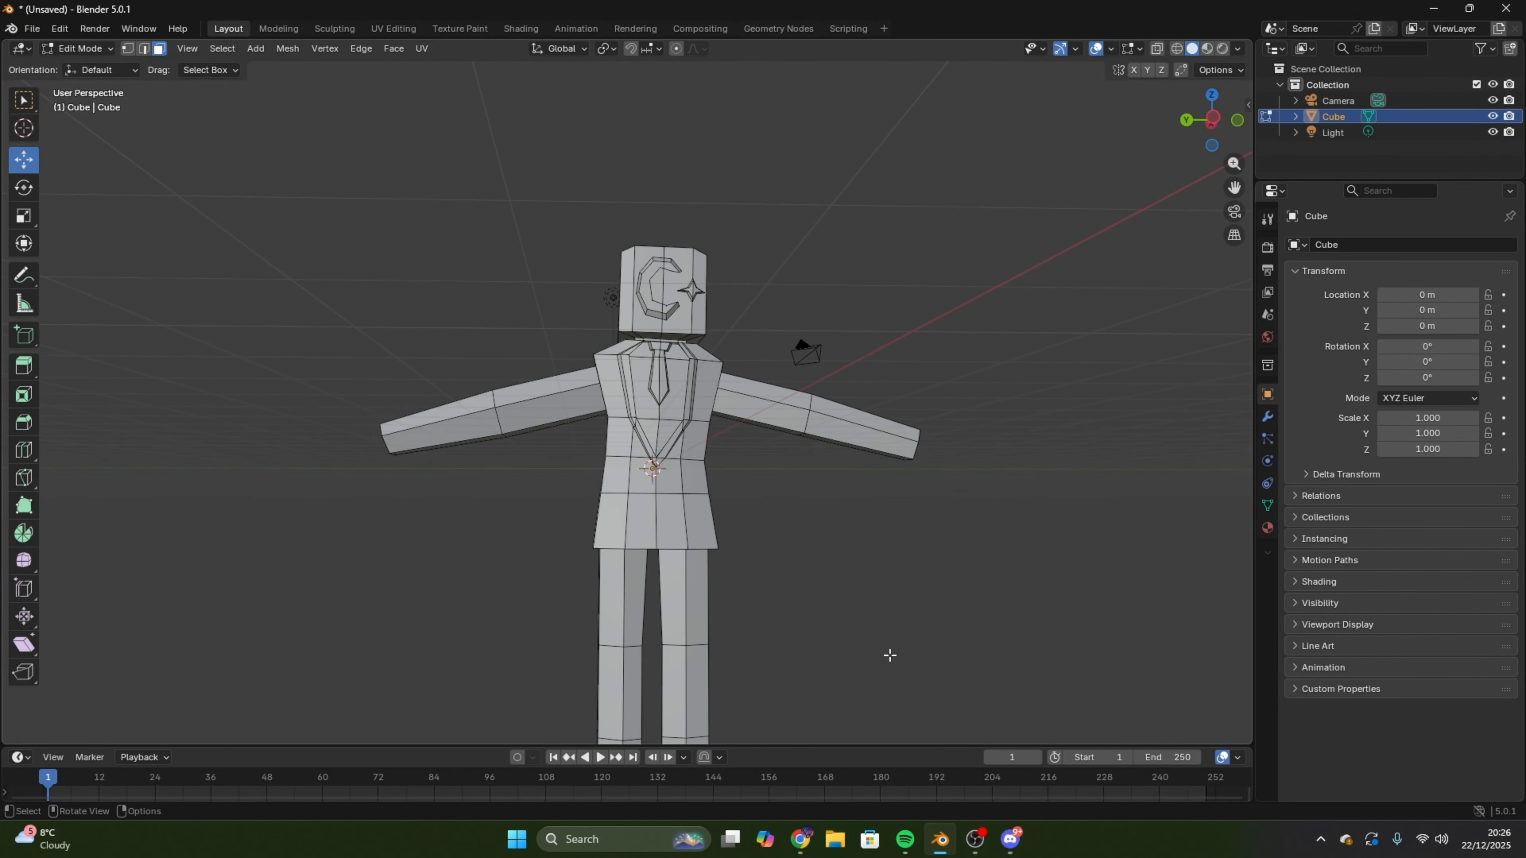
click(799, 830)
click(800, 829)
click(800, 830)
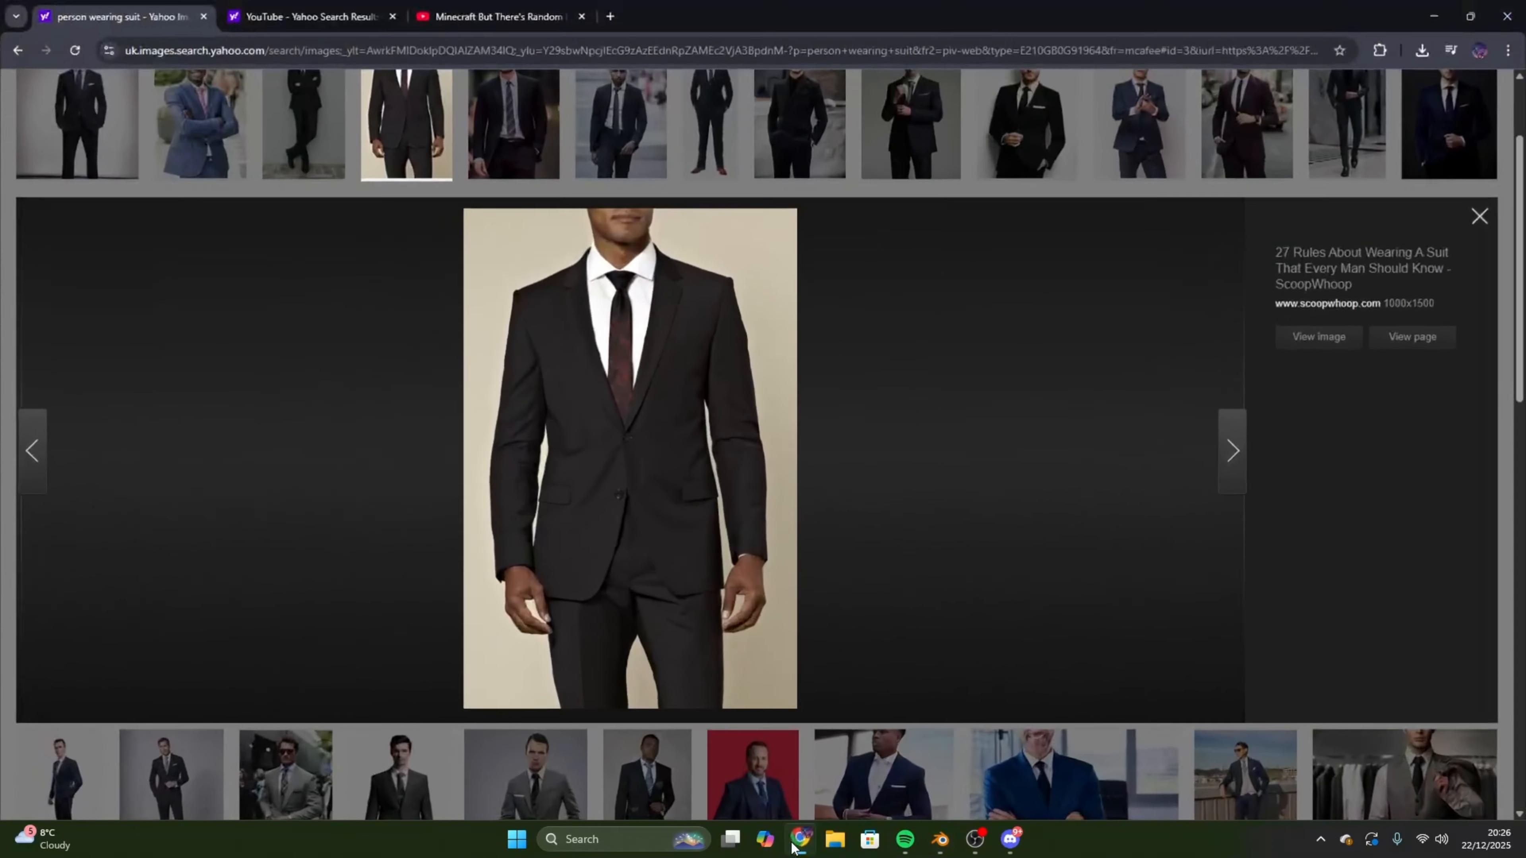
click(799, 830)
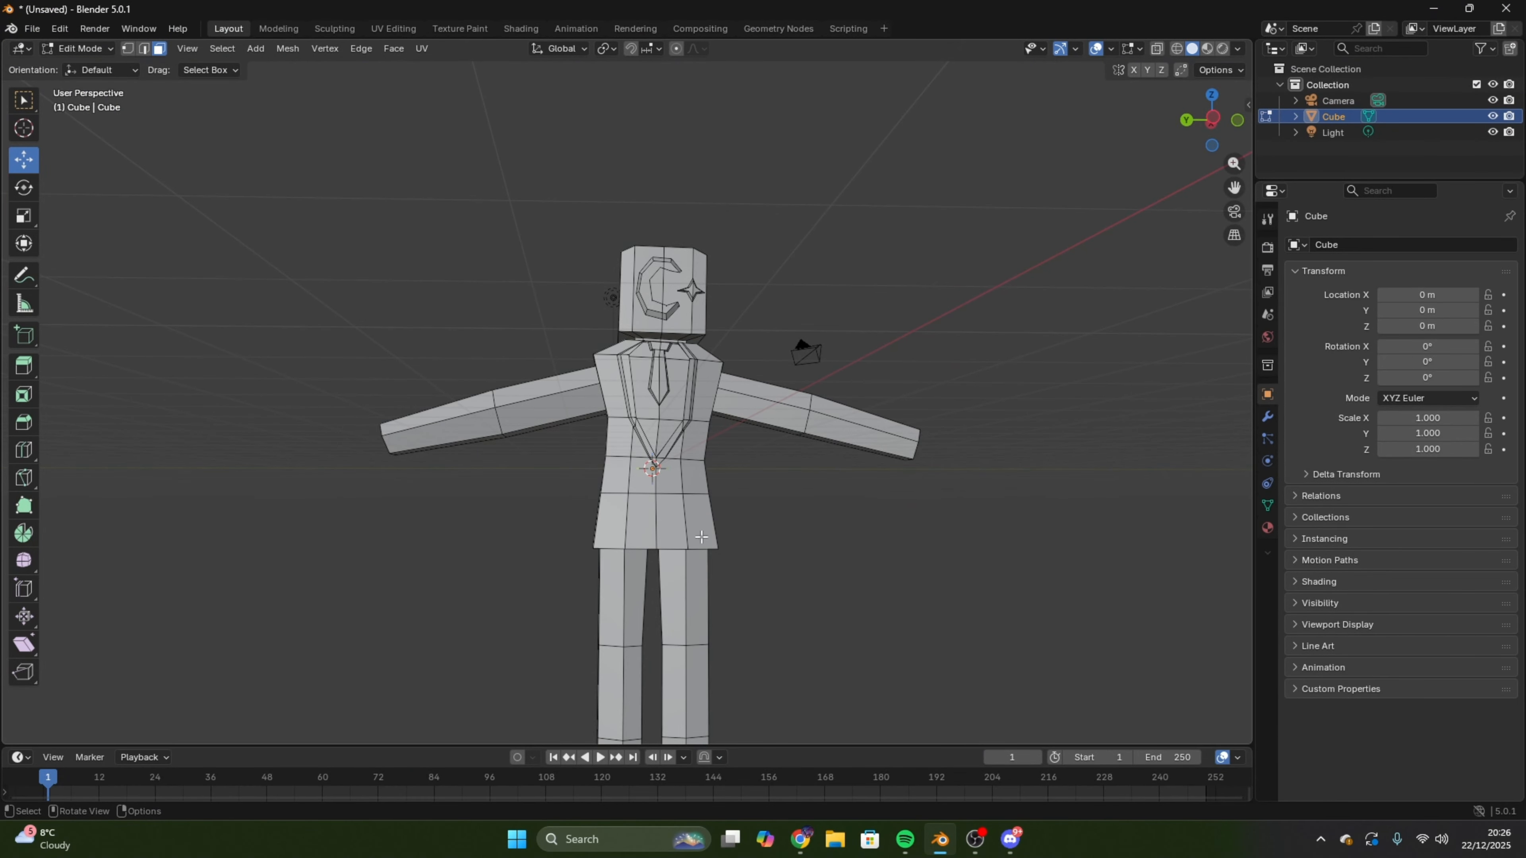
- Cut two angular pocket outlines into the lower front of the jacket with the Knife tool
scroll(839, 595, up, 3)
shift+middle_drag(906, 586, 884, 392)
scroll(972, 471, up, 4)
middle_drag(973, 471, 970, 454)
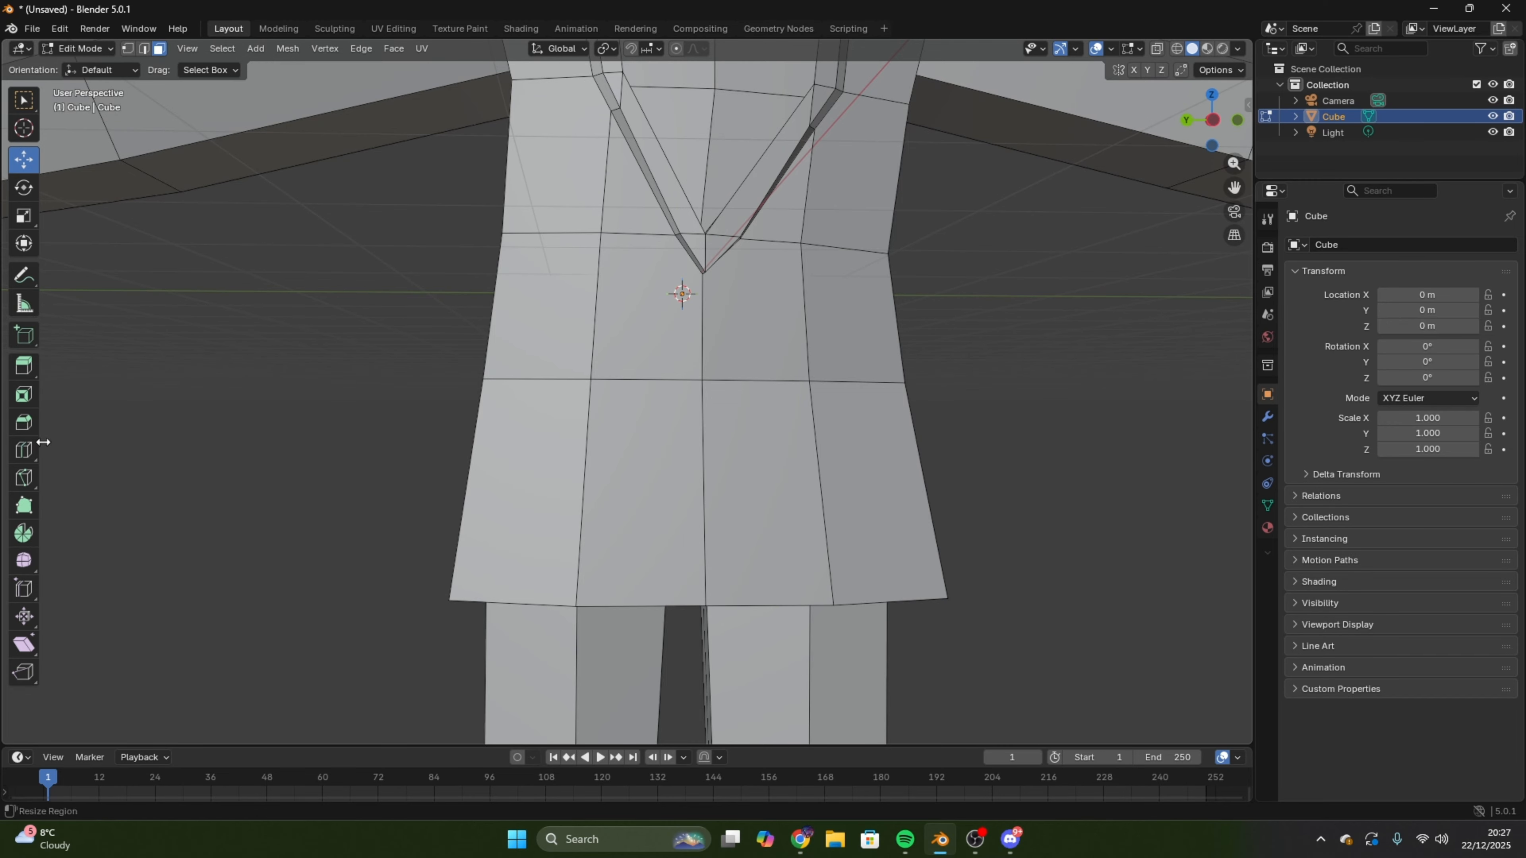
click(25, 479)
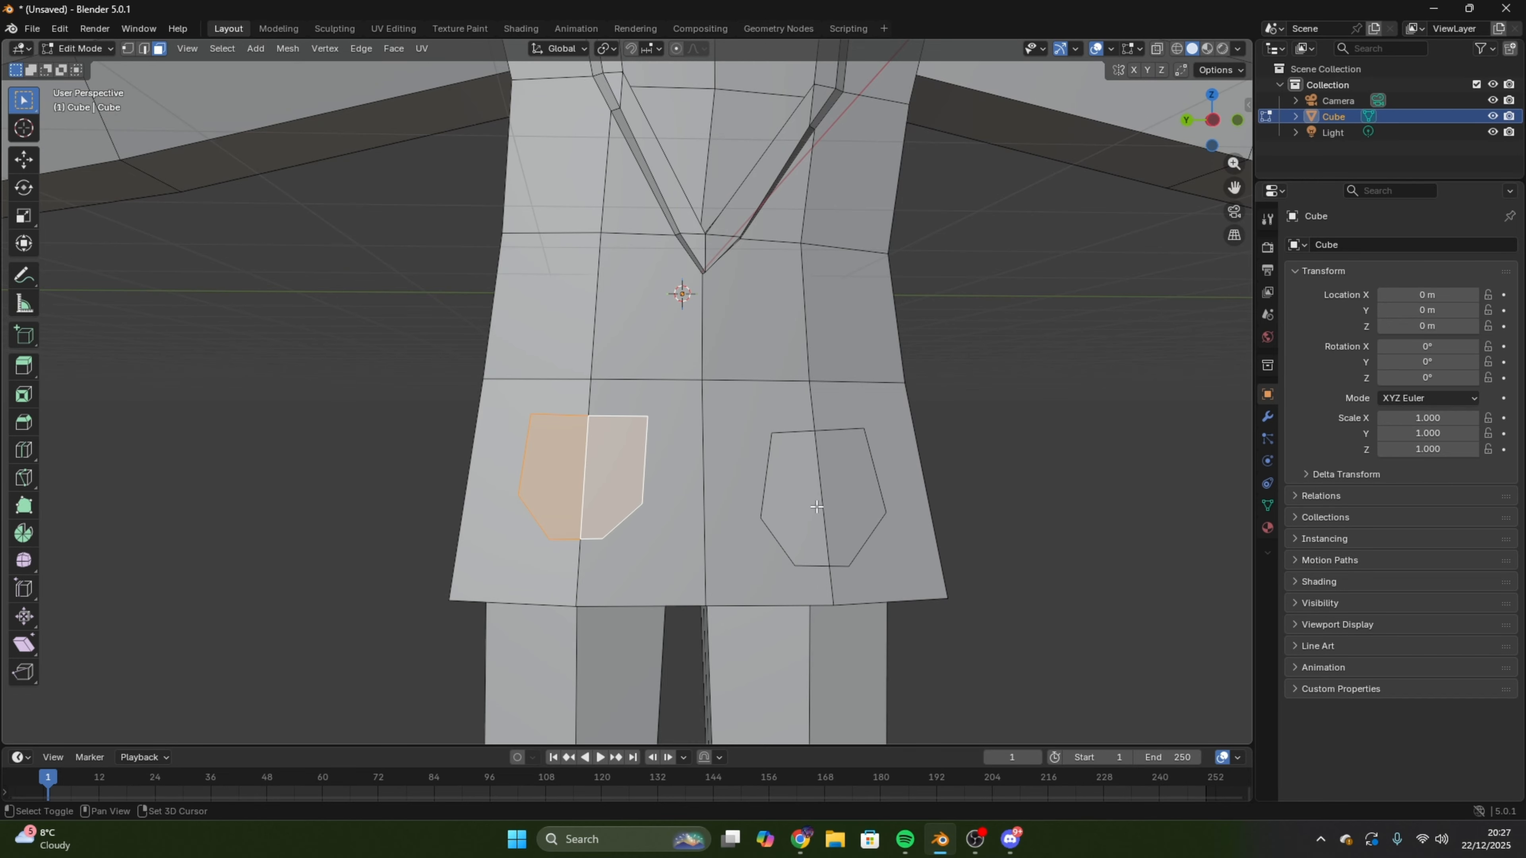
- Select the faces of both pocket outlines and extrude them slightly outward from the jacket
shift+click(791, 498)
shift+click(853, 488)
middle_drag(901, 493, 0, 304)
key(e)
click(823, 468)
click(259, 384)
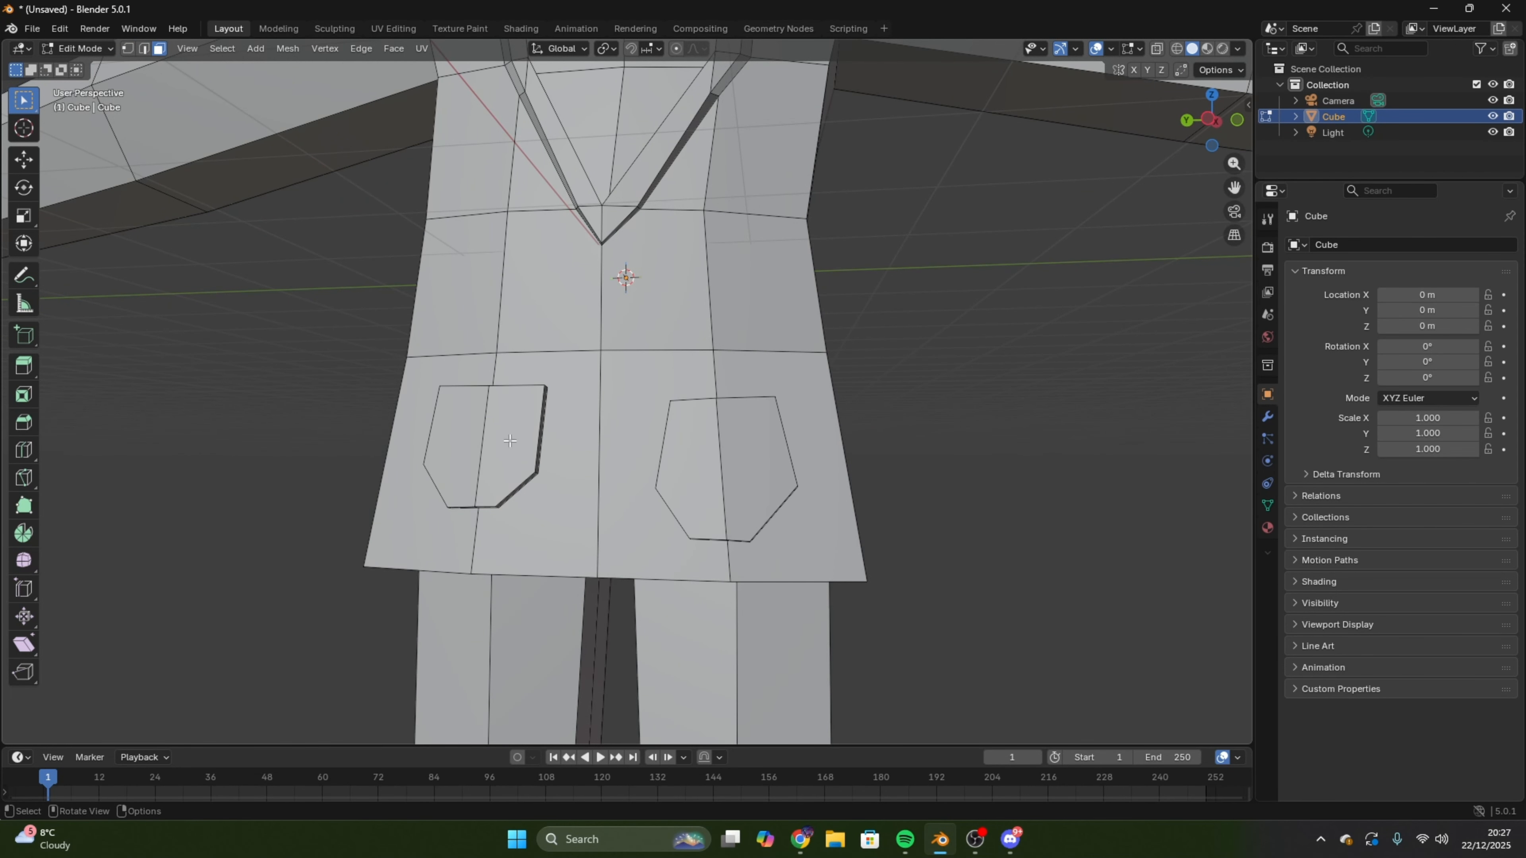
- Scale down the front faces of the left pocket, seen from the front, along Y to slope its sides
click(460, 446)
shift+click(509, 447)
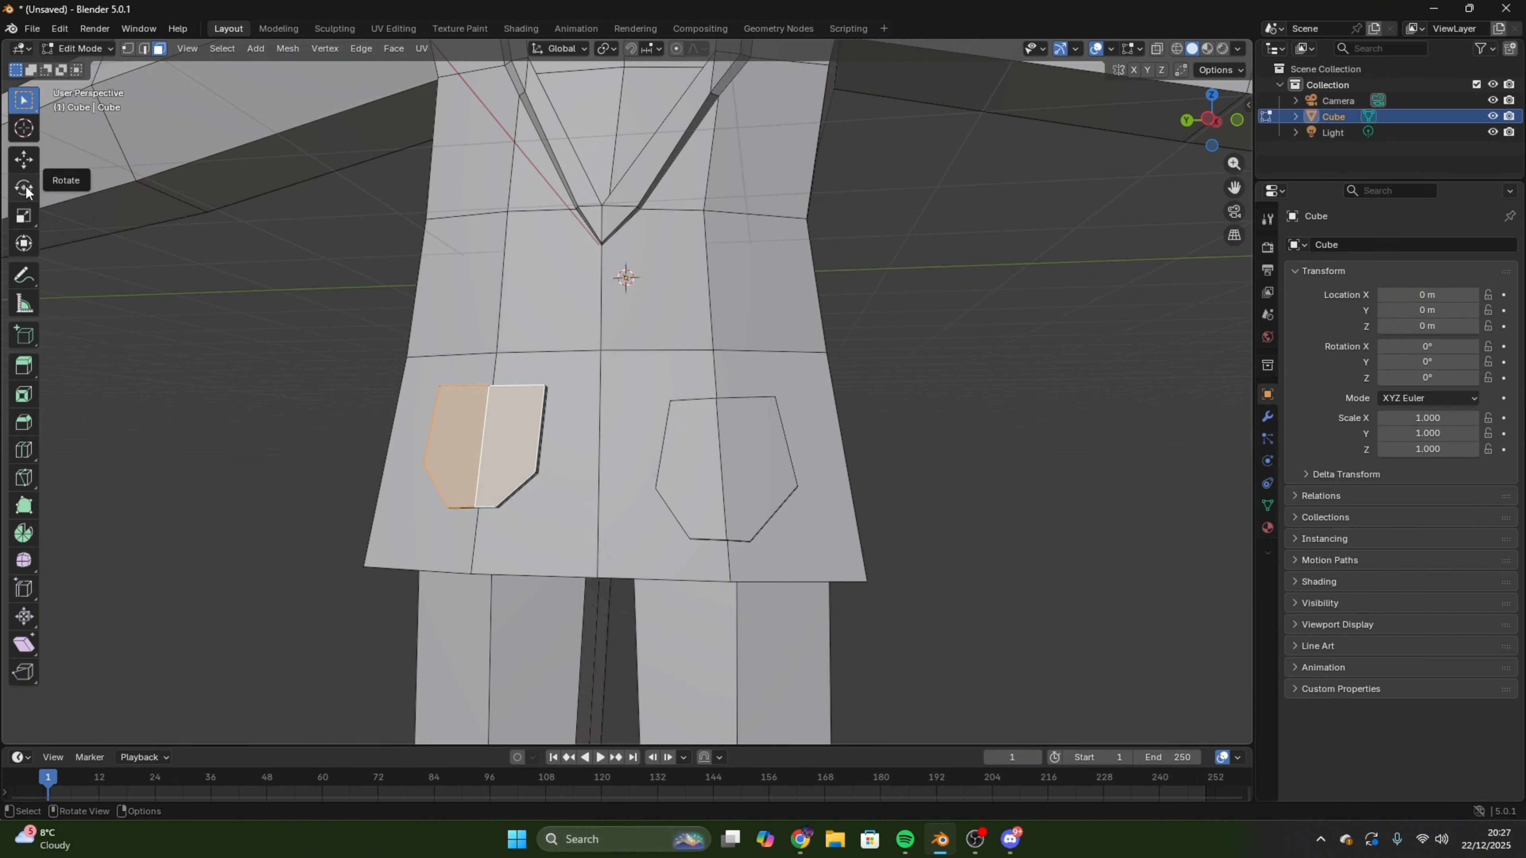
click(24, 187)
click(24, 217)
middle_drag(480, 466, 554, 487)
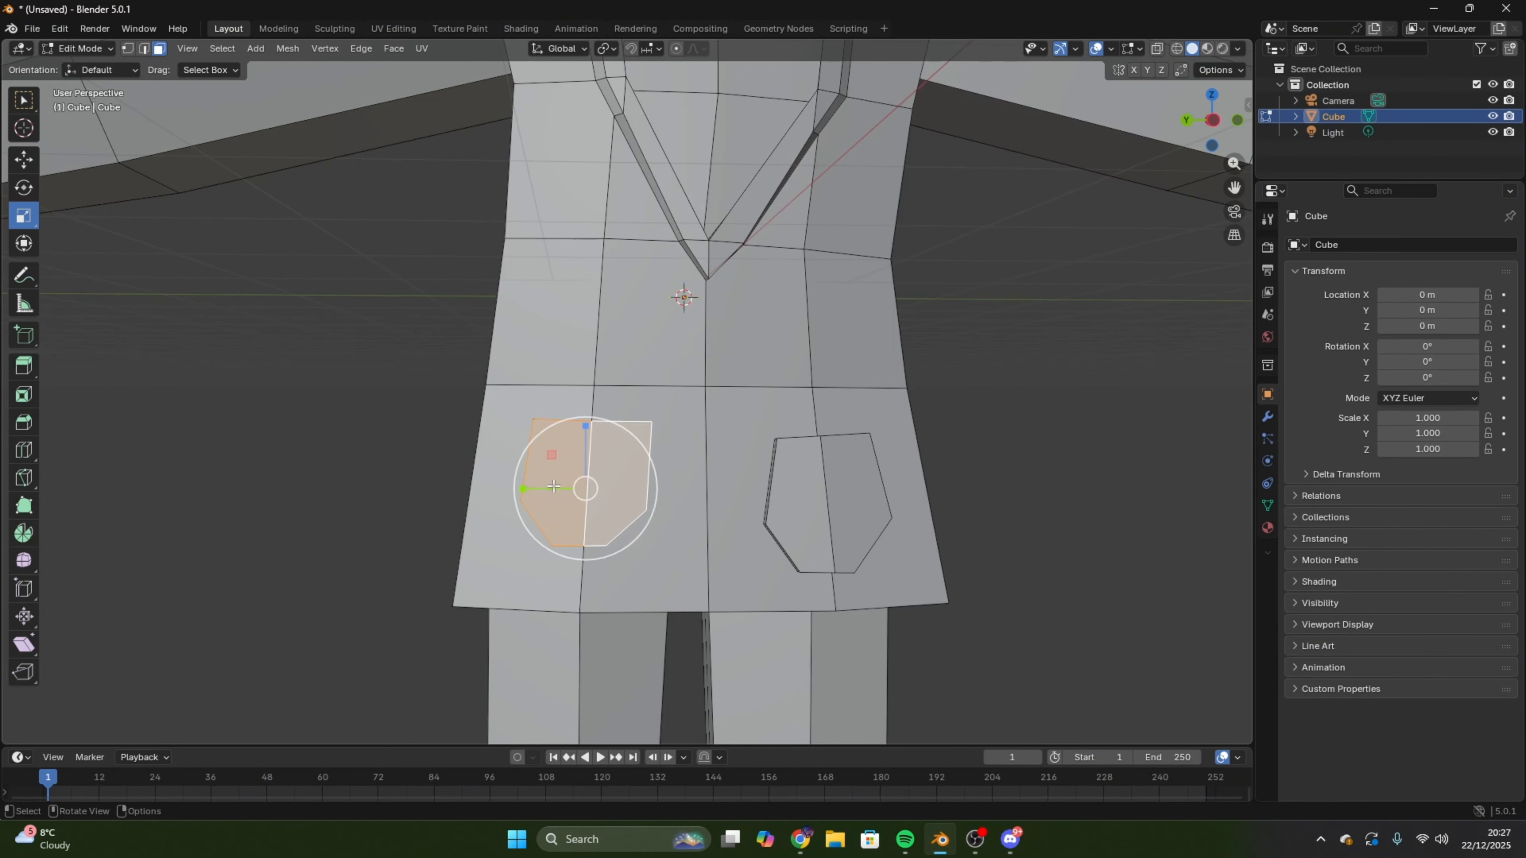
drag(544, 492, 556, 490)
- Narrow the other pocket's two front faces along Y to give it matching sloped sides
click(785, 509)
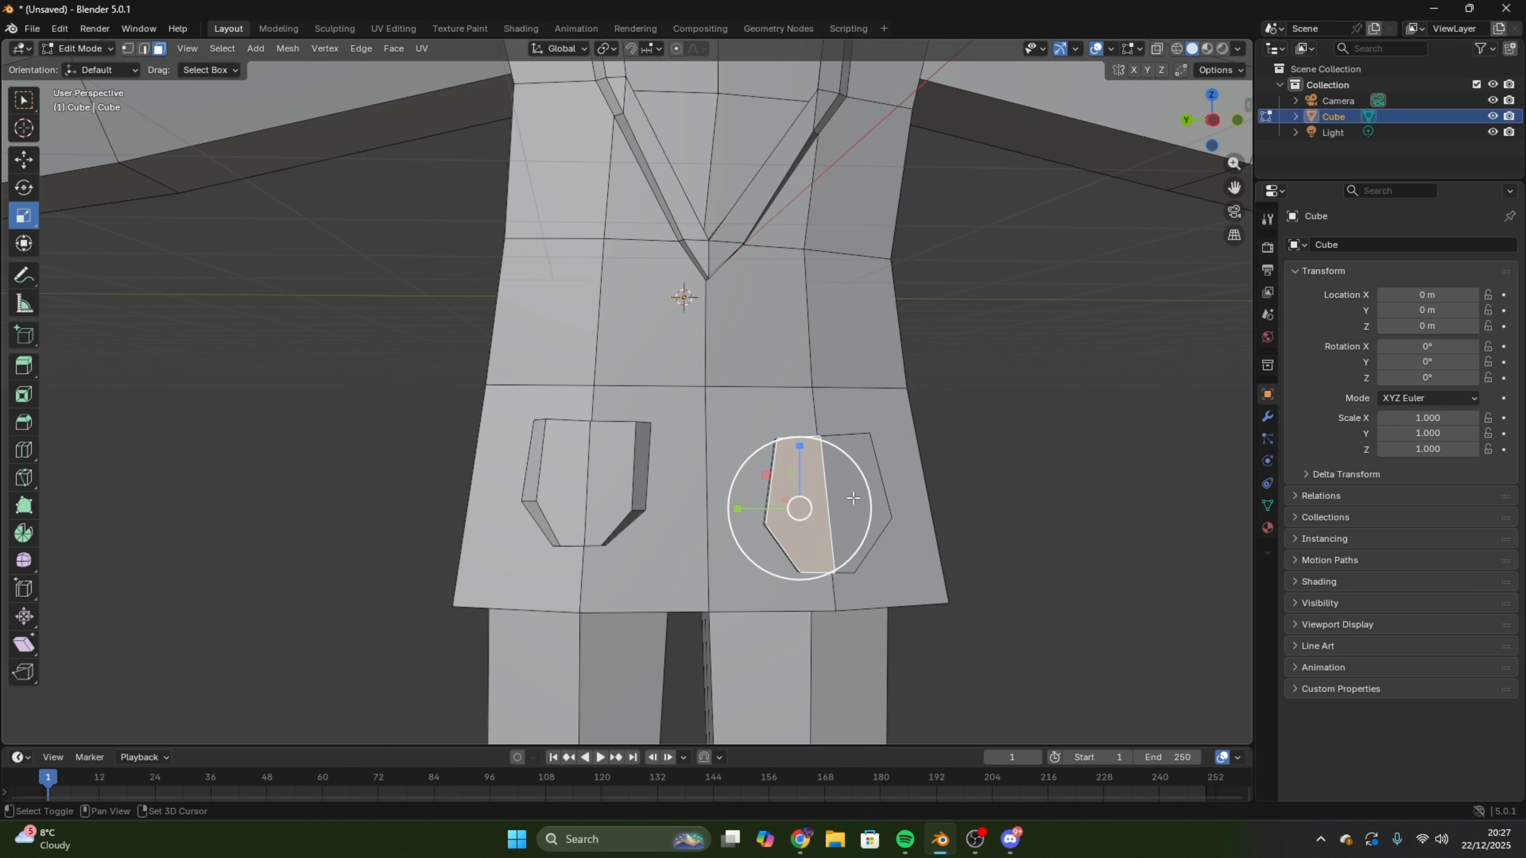
shift+click(849, 492)
middle_drag(849, 491, 893, 485)
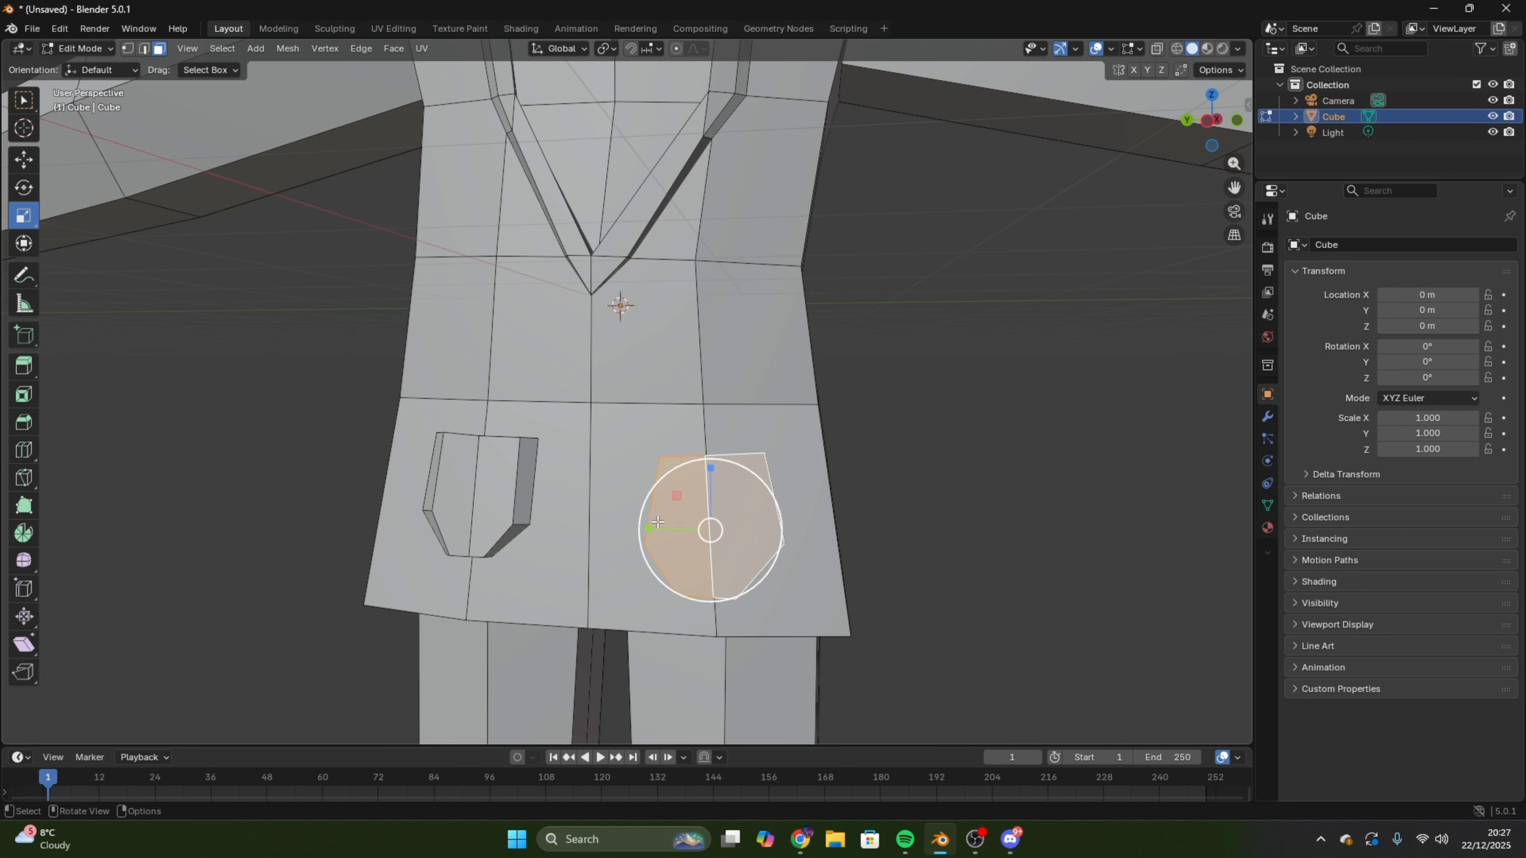
drag(658, 522, 680, 523)
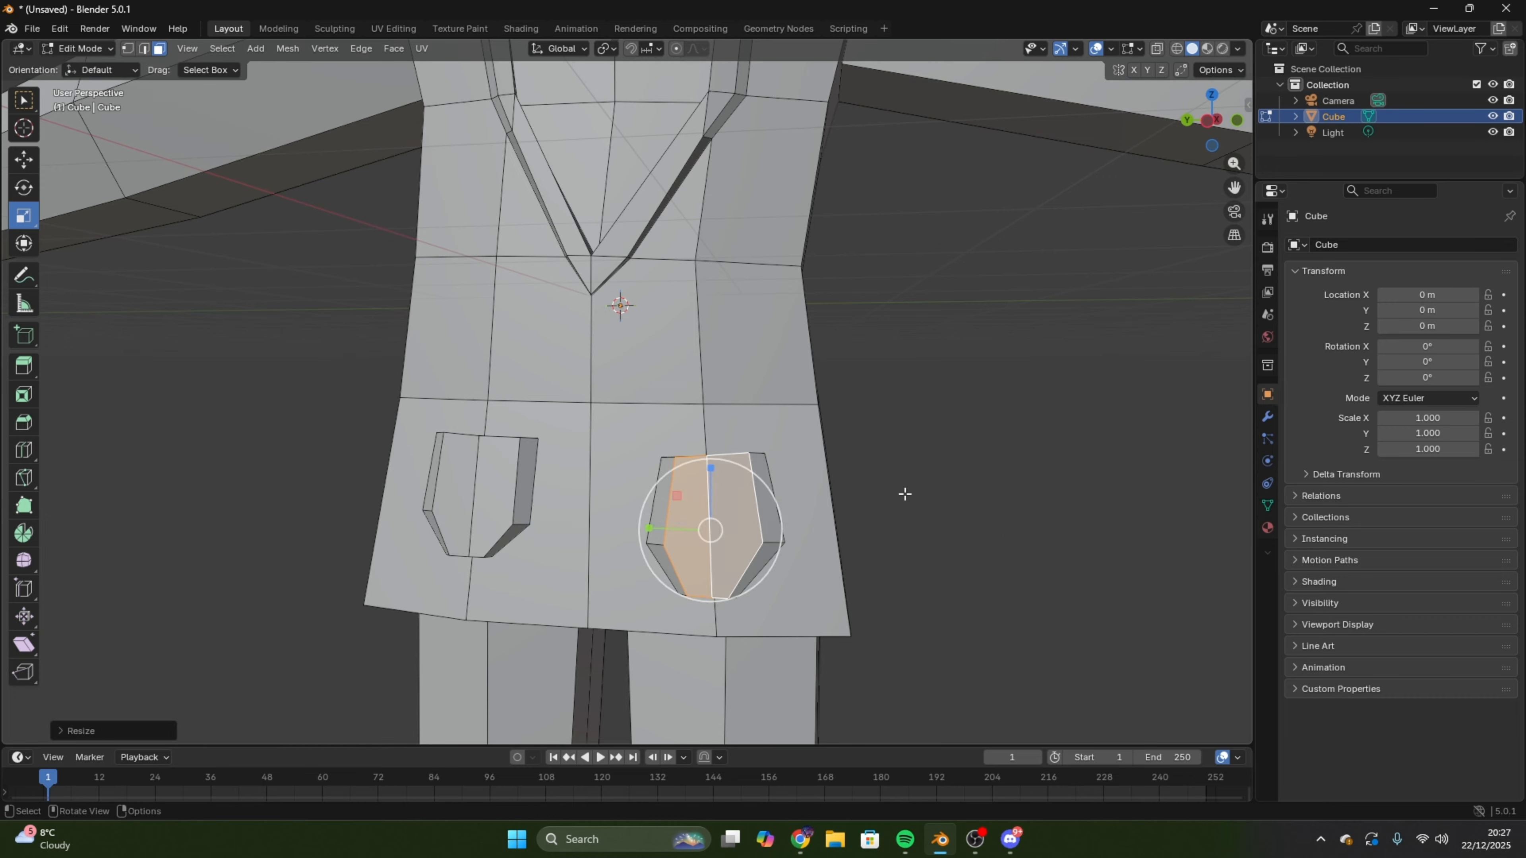
- Select the two front faces of the opposite jacket pocket
click(905, 494)
mouse_move(905, 494)
middle_down()
mouse_move(858, 492)
mouse_move(933, 494)
mouse_move(919, 490)
middle_up()
shift+click(617, 477)
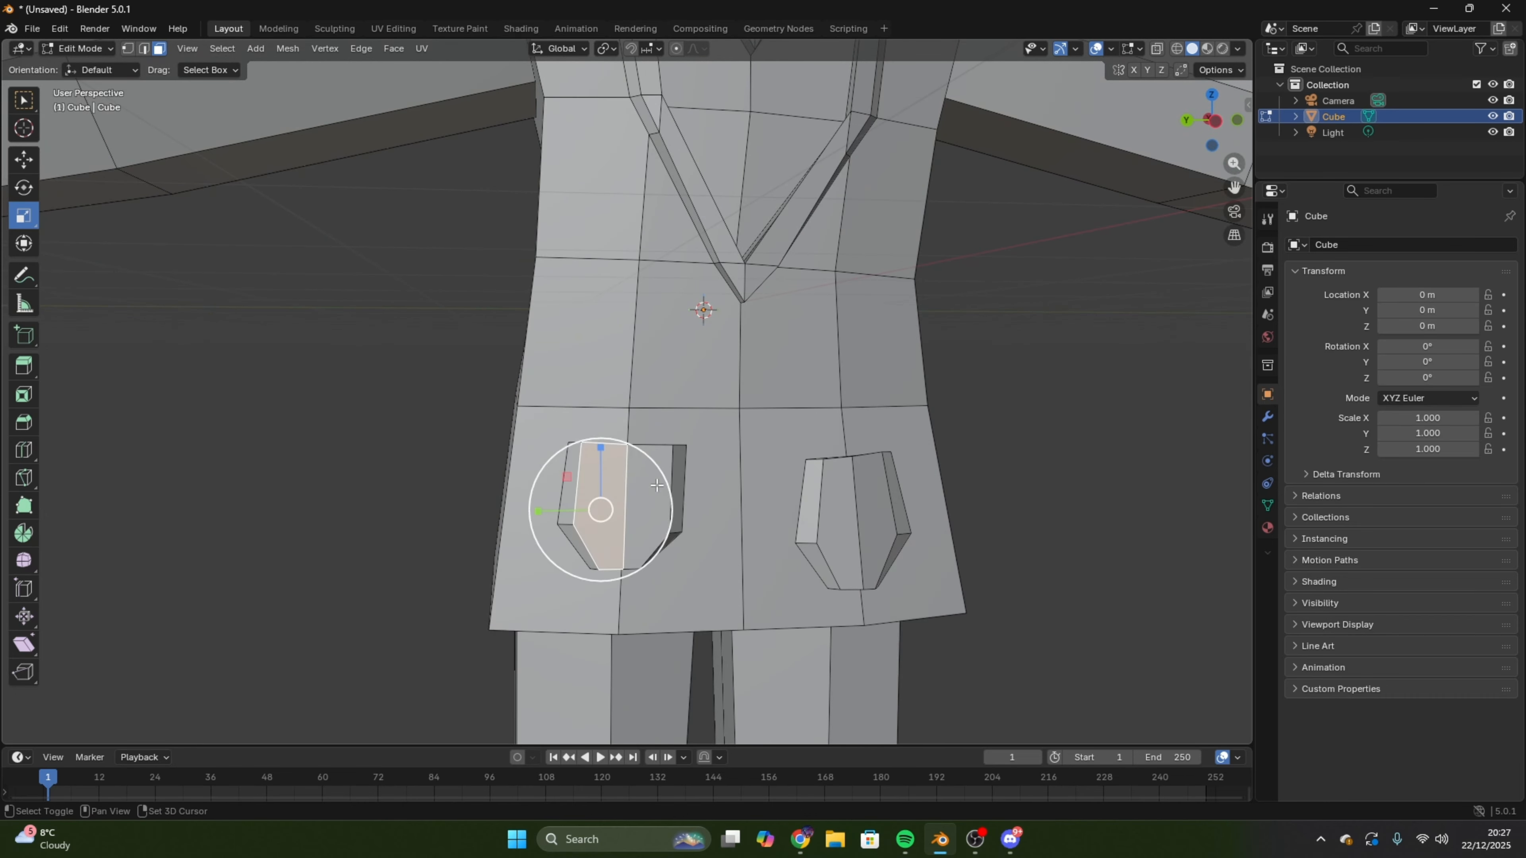
shift+click(658, 485)
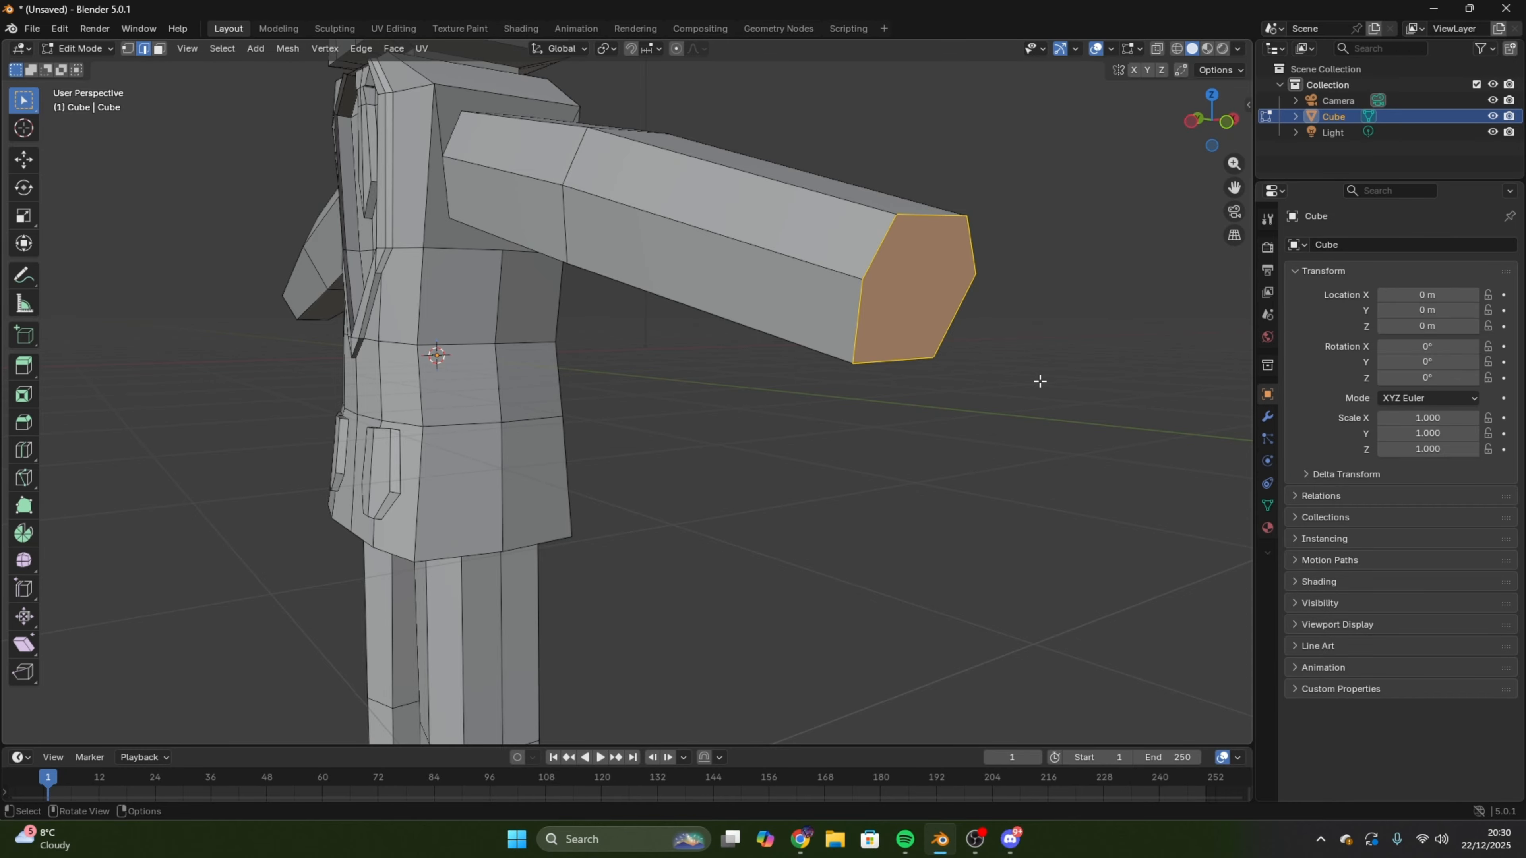
- Extrude the end face of one arm outward by about 0.23 m and scale it down into a tapered wrist
key(e)
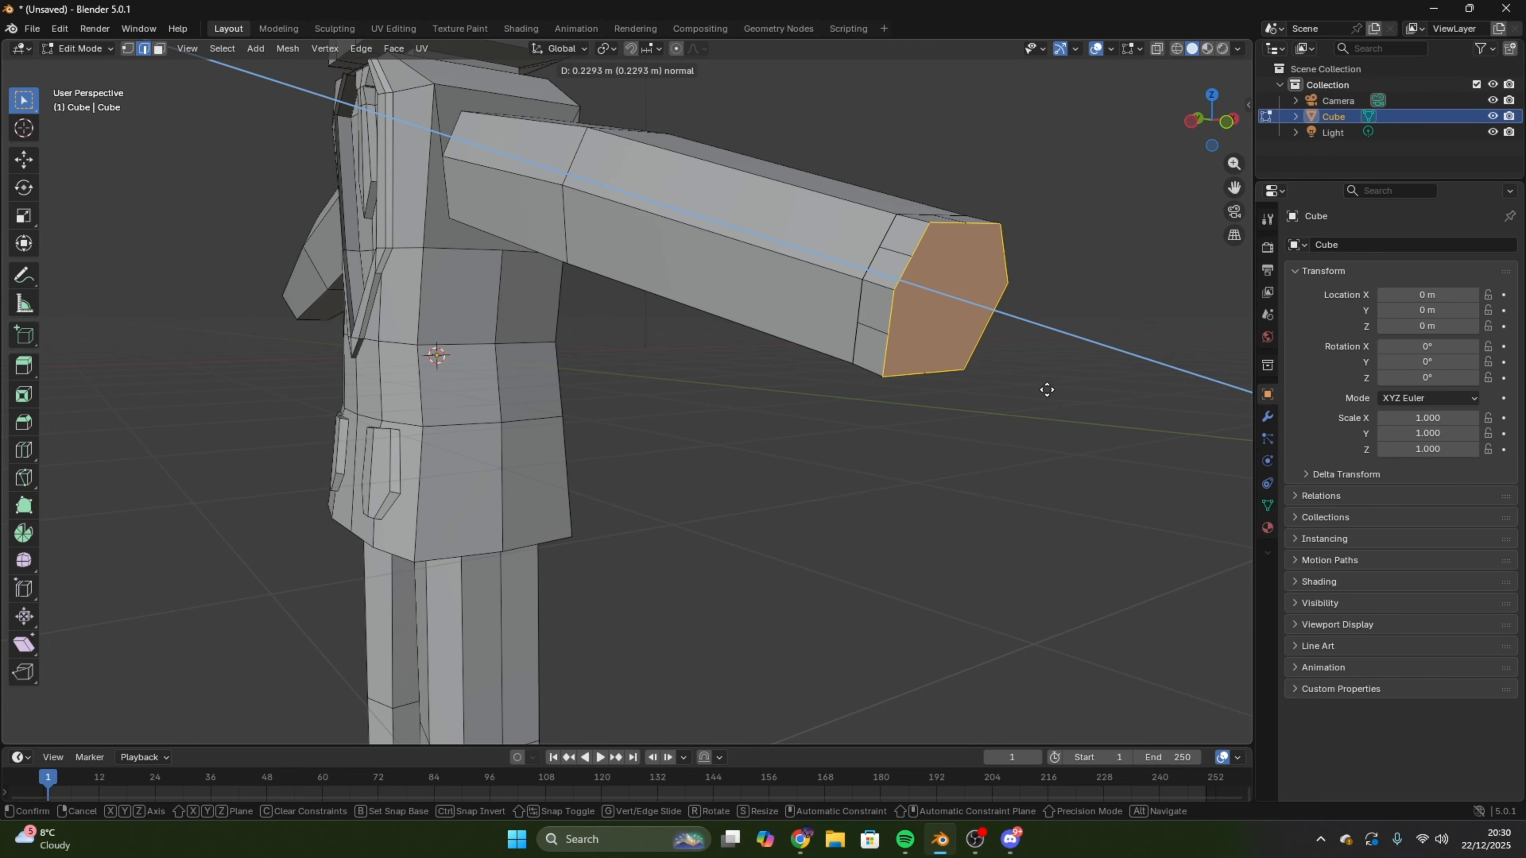
click(1049, 390)
middle_drag(1048, 394, 784, 396)
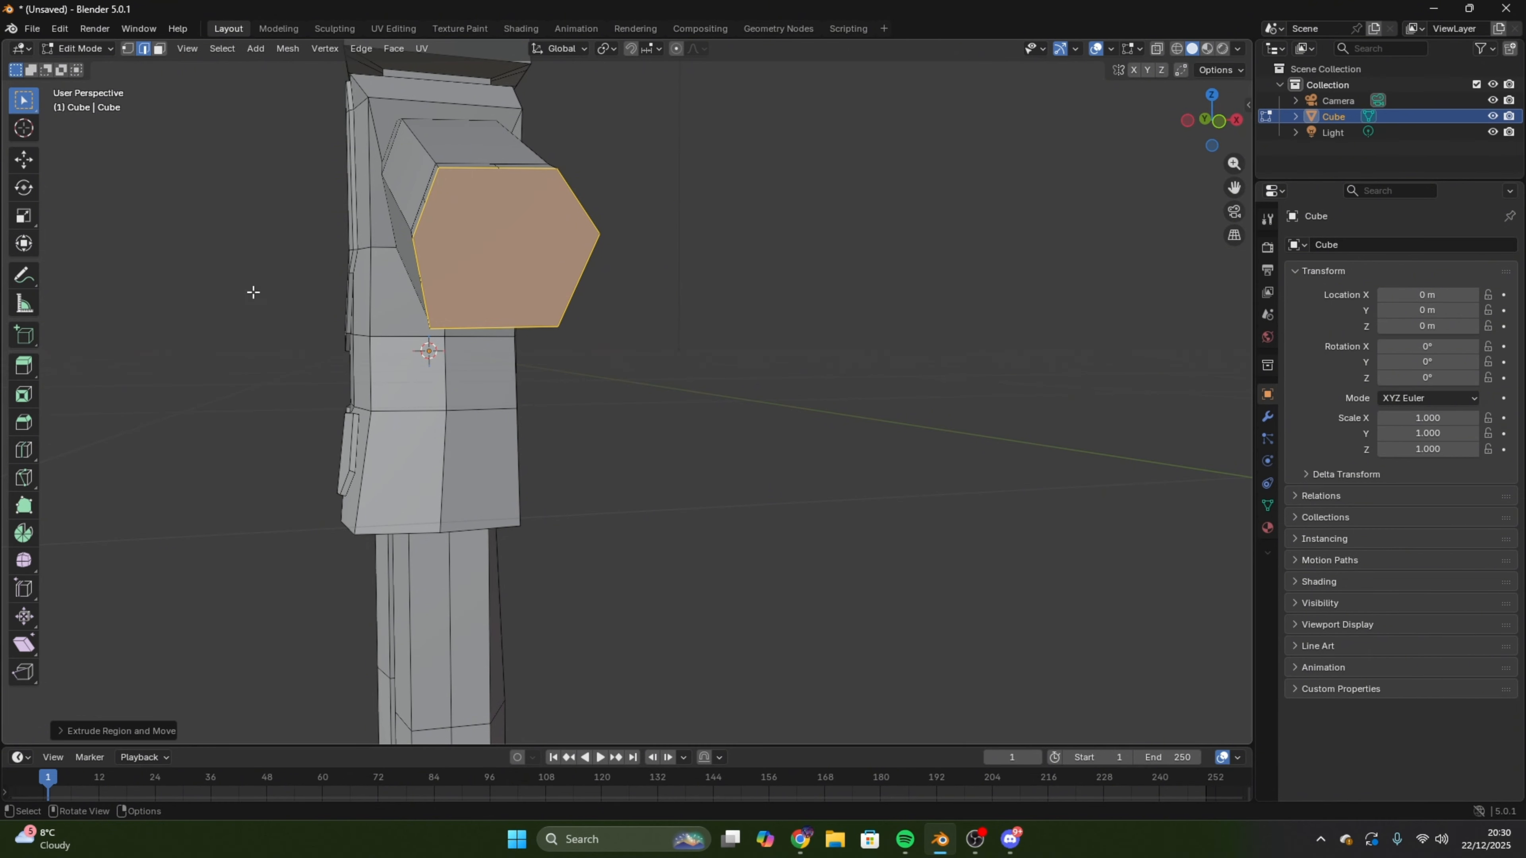
click(23, 218)
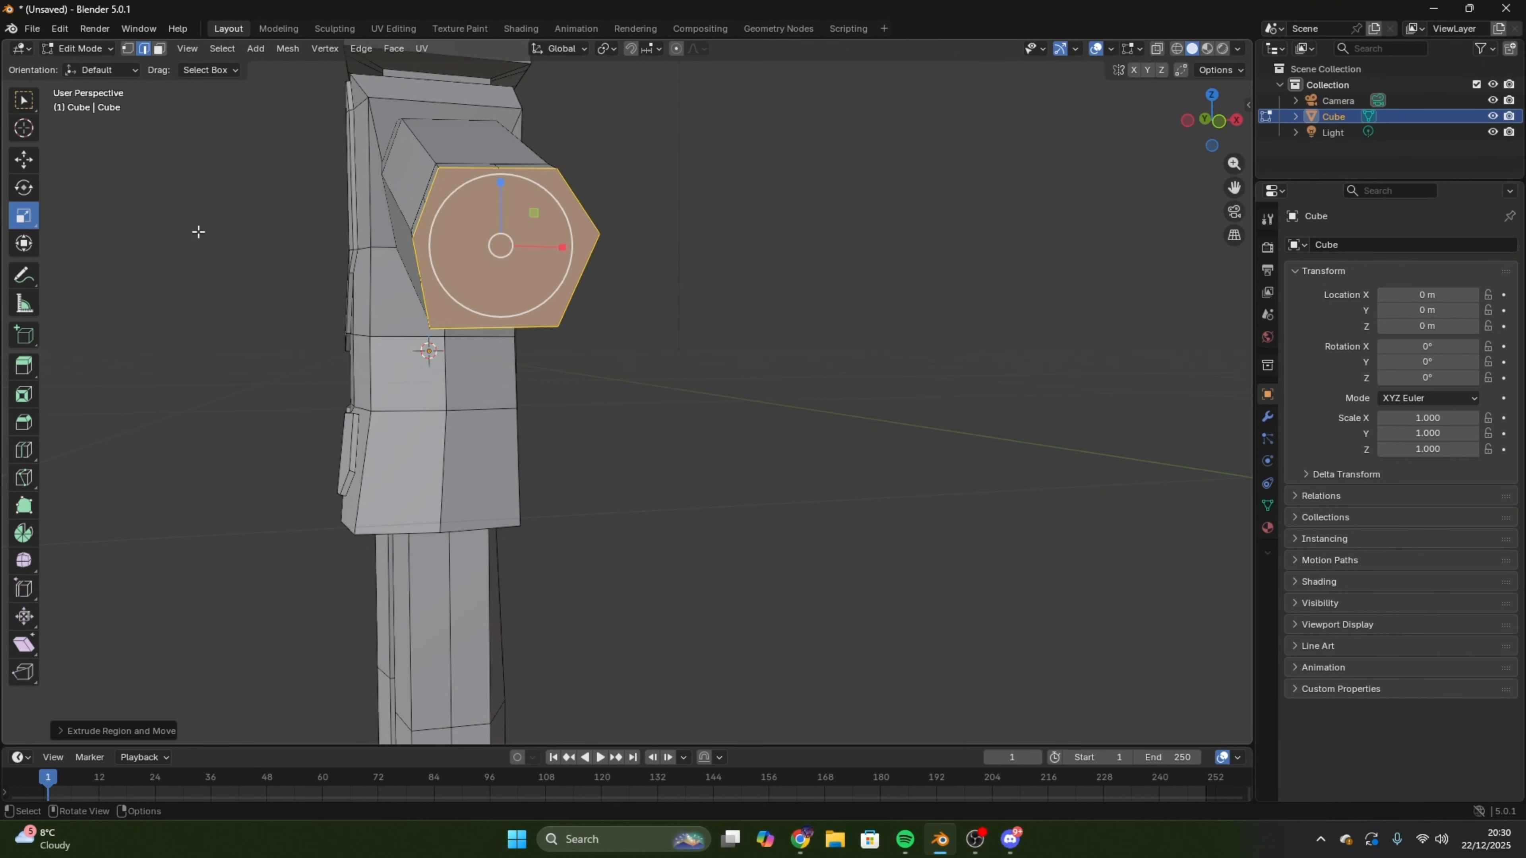
drag(534, 215, 508, 221)
middle_drag(258, 323, 340, 320)
shift+middle_drag(899, 391, 751, 385)
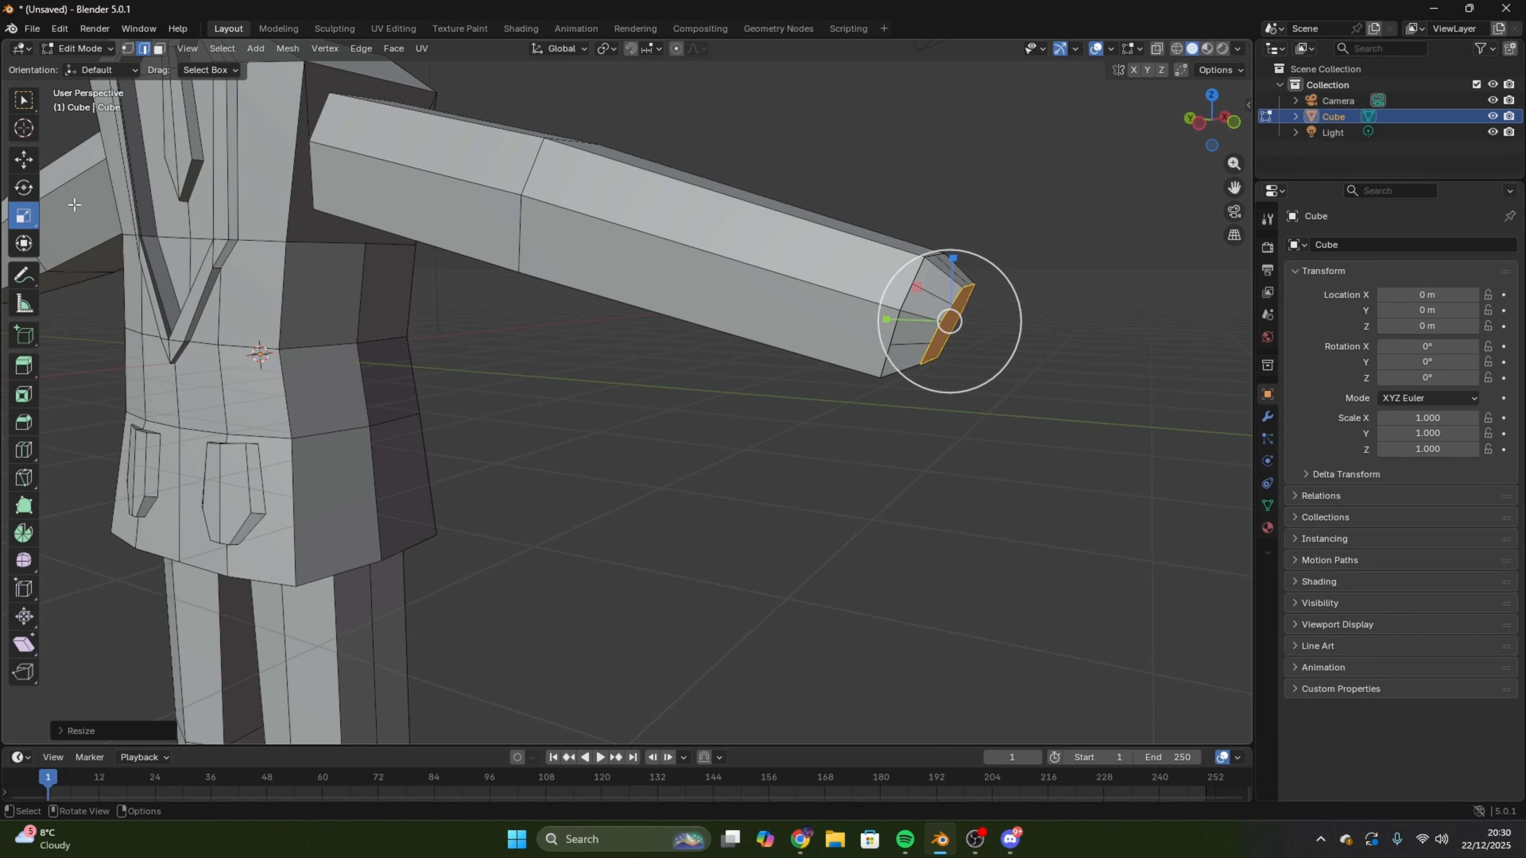
- Rotate the tapered wrist's end face slightly
click(27, 163)
middle_drag(889, 315, 908, 309)
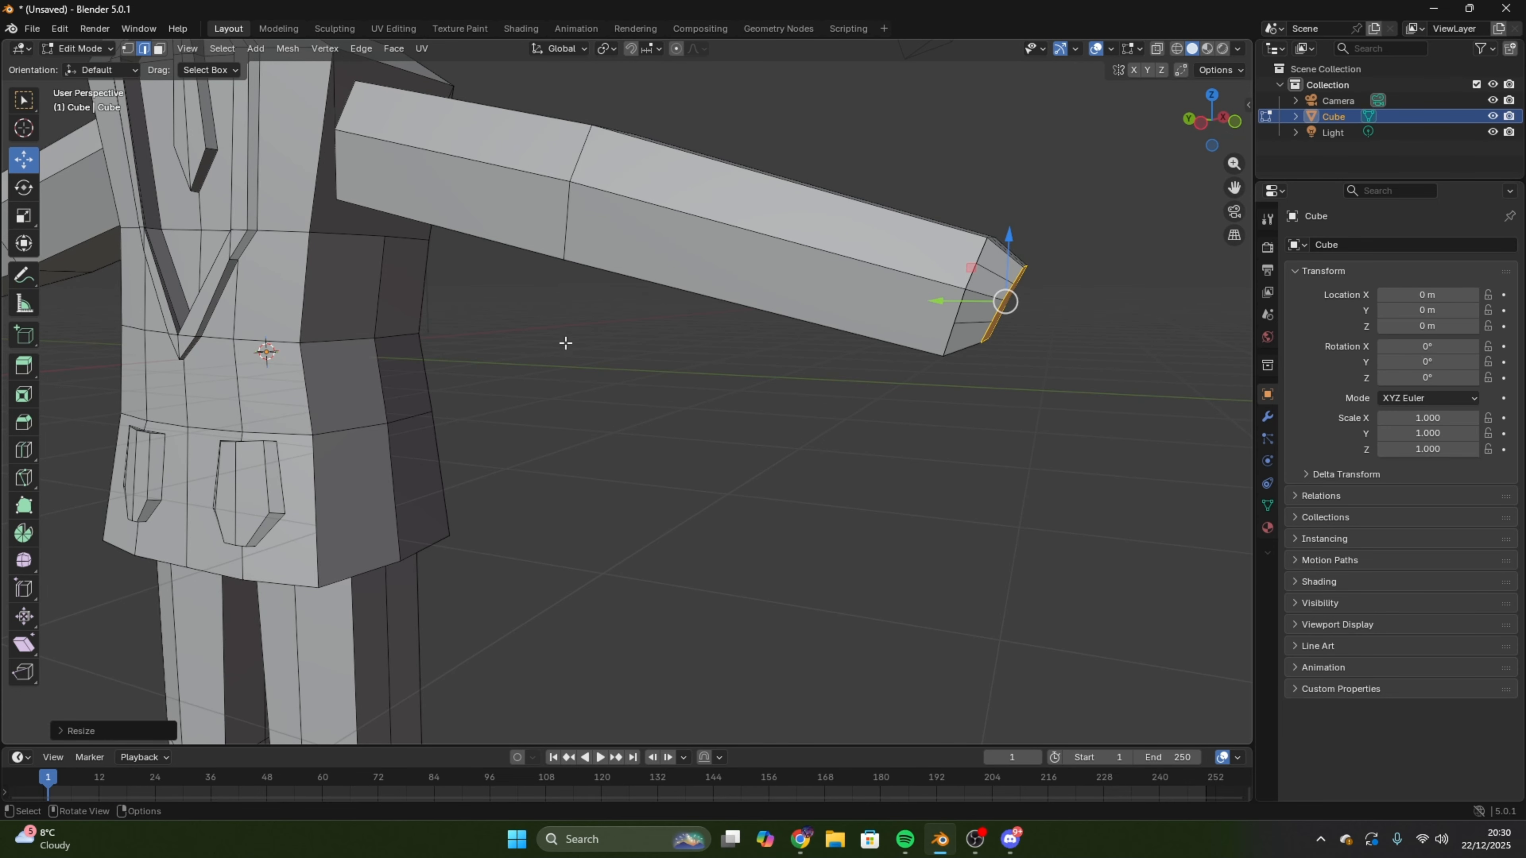
click(24, 188)
drag(1030, 247, 1027, 248)
- Select the end face of the opposite arm in face selection mode and extrude it
click(24, 158)
middle_drag(777, 395, 592, 359)
click(161, 51)
click(529, 349)
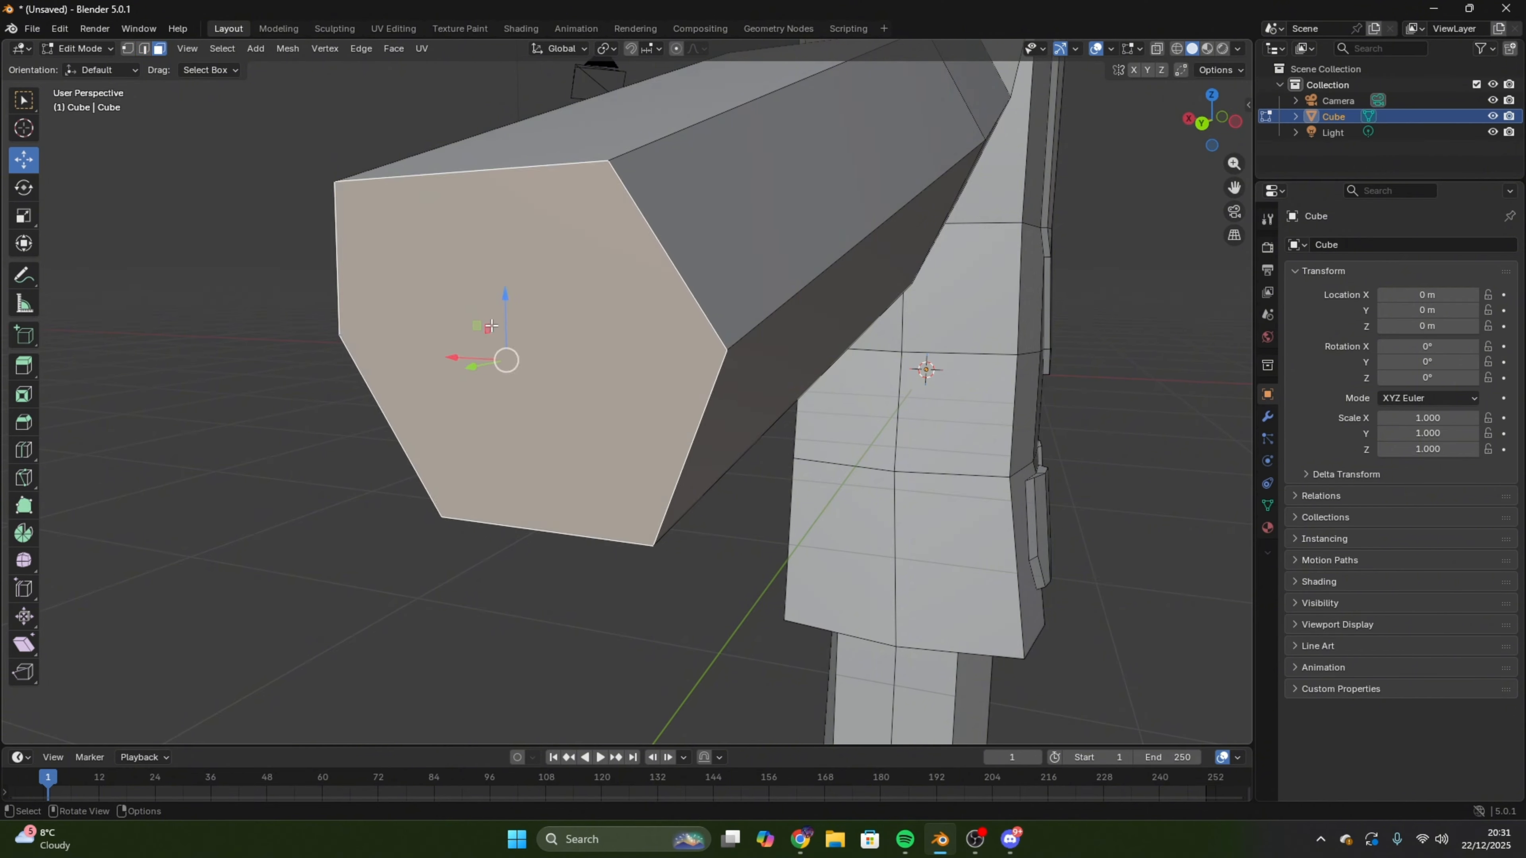
scroll(528, 349, down, 5)
key(e)
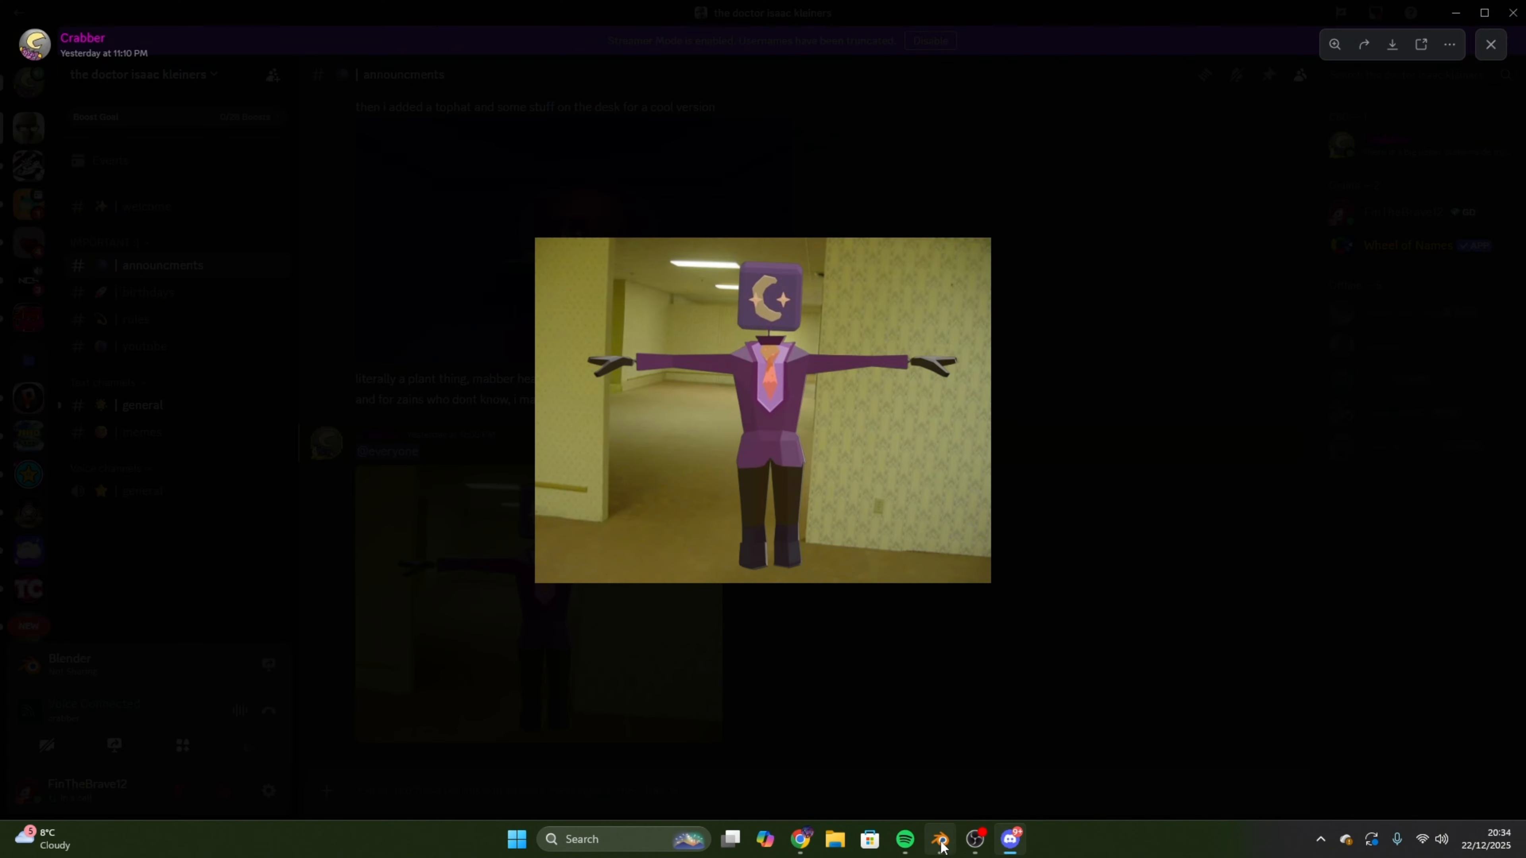
- Switch from the reference image back to Blender and frame the front of the jacket
mouse_move(940, 847)
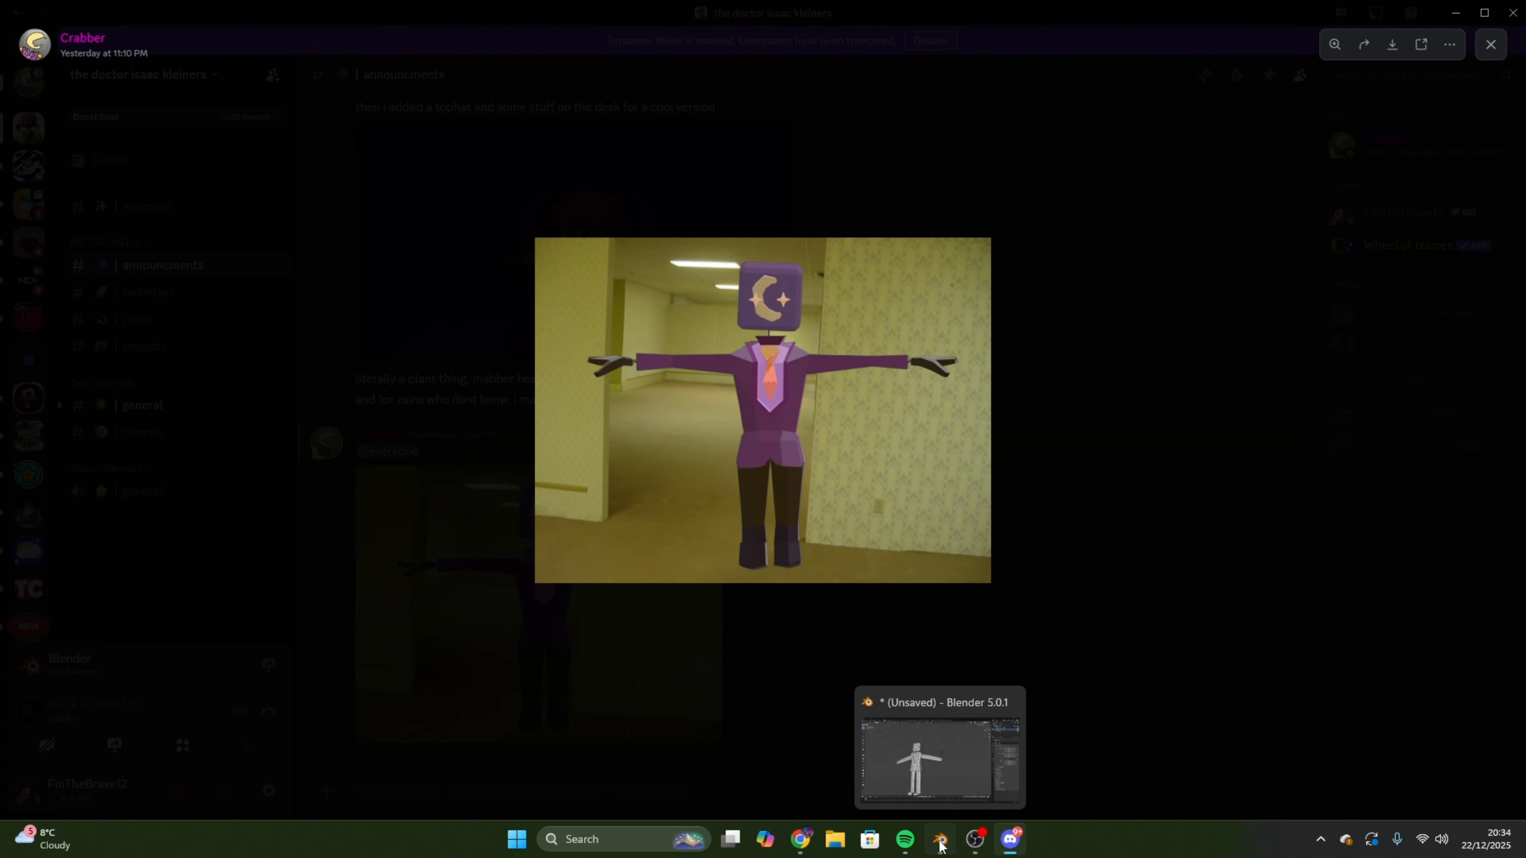
click(941, 847)
scroll(760, 542, down, 2)
middle_drag(716, 525, 799, 494)
scroll(772, 550, up, 4)
scroll(799, 495, up, 3)
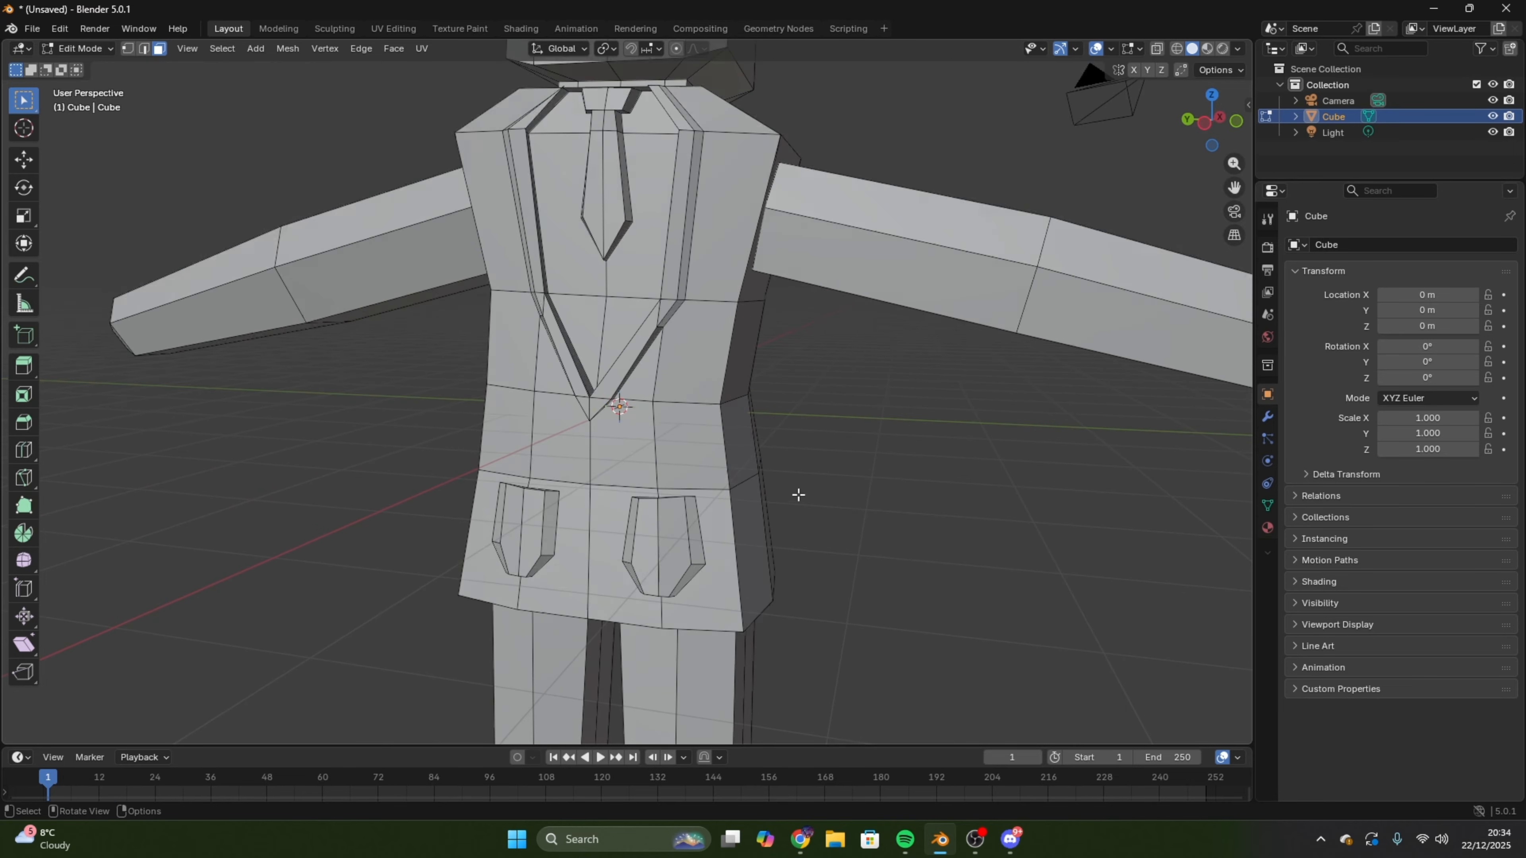
click(647, 432)
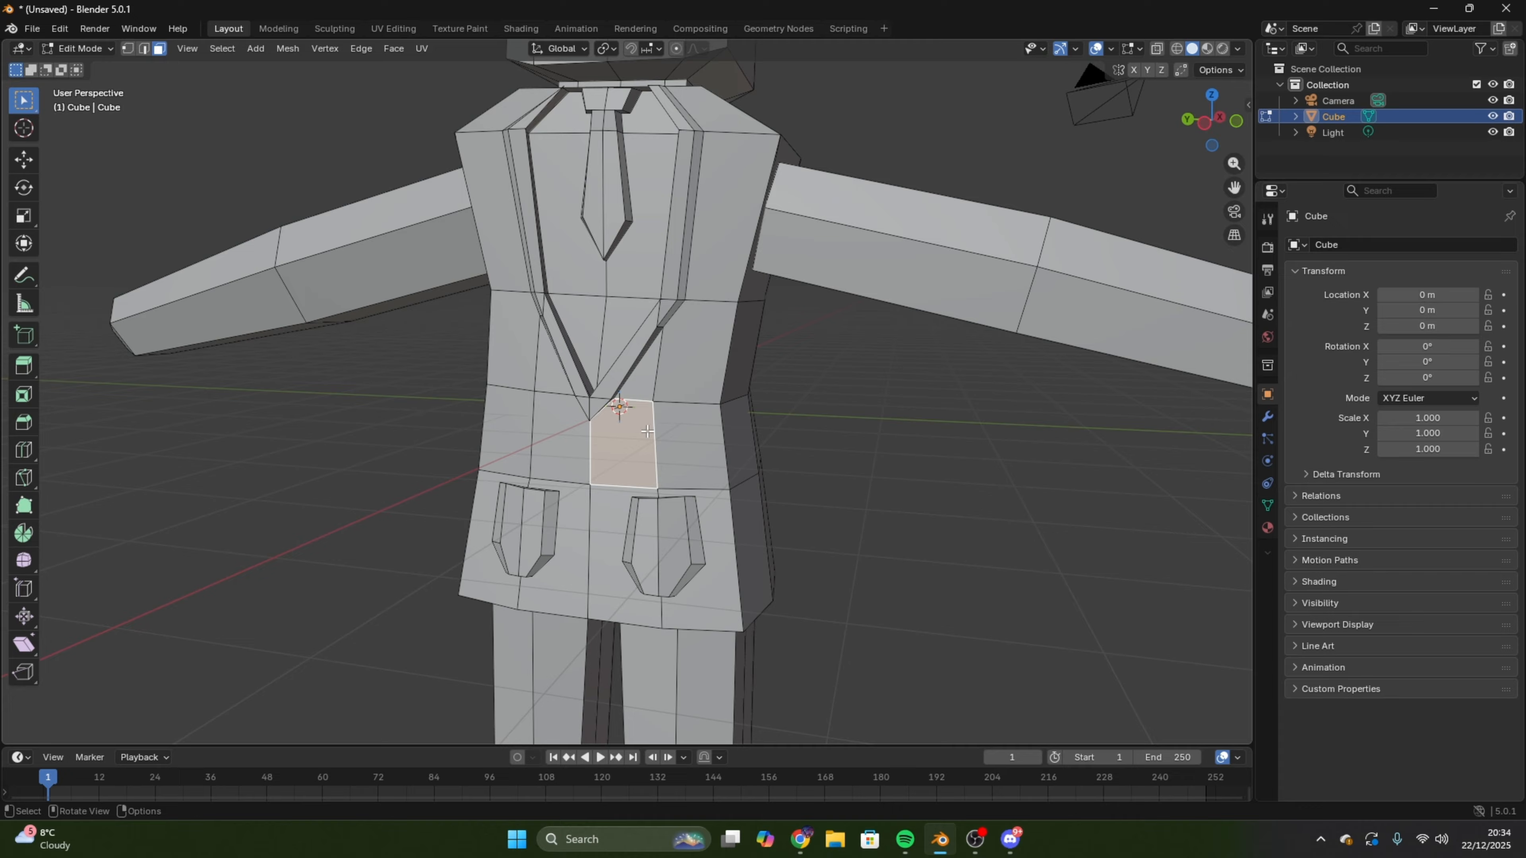
shift+click(734, 454)
click(766, 466)
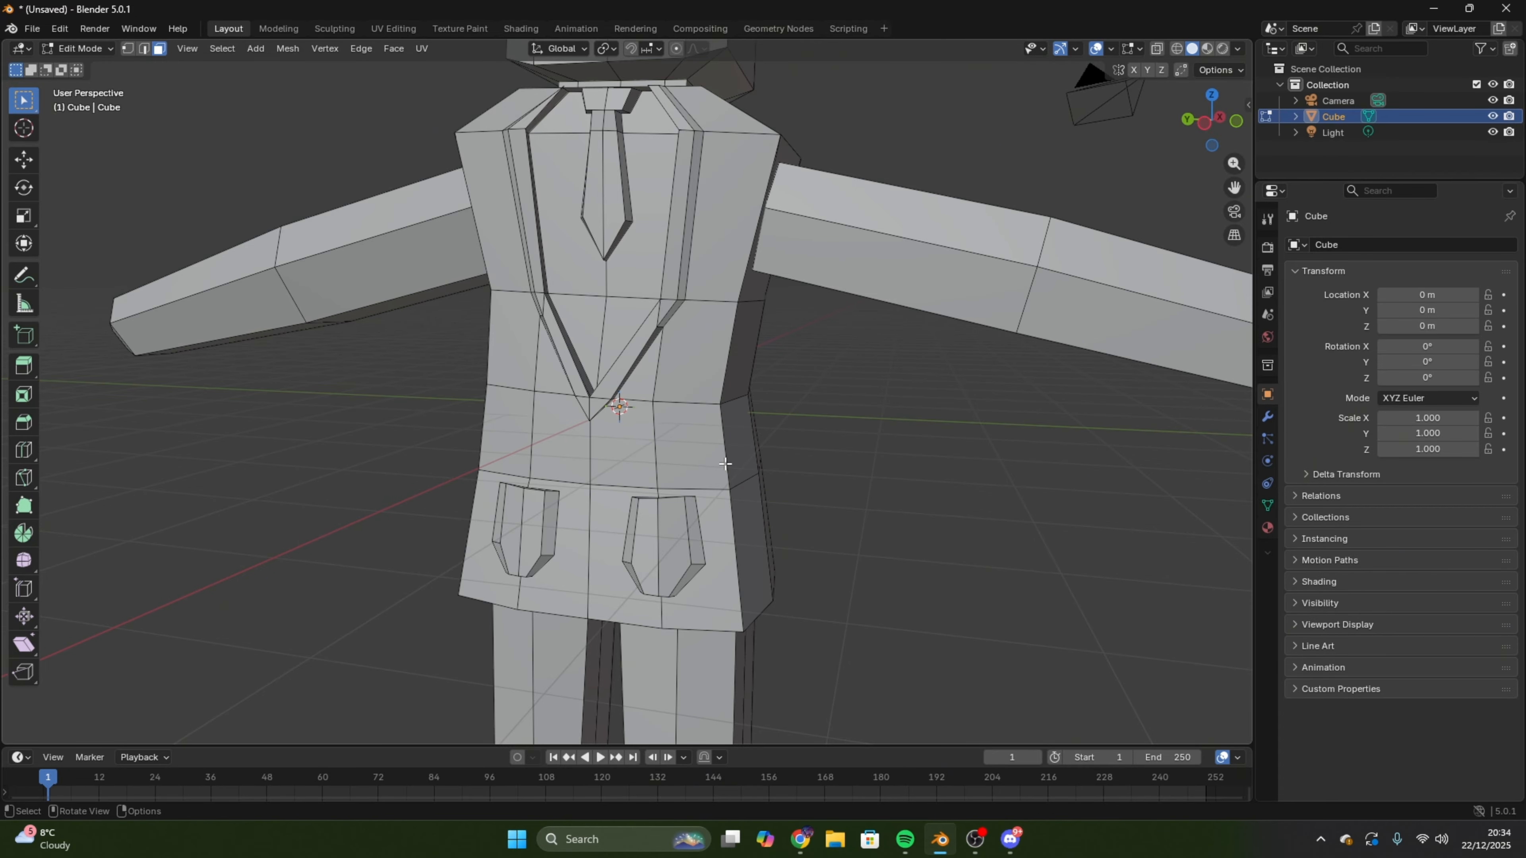
- Select the front faces of one half of the jacket from shoulder to hem, including the pocket
click(691, 453)
shift+click(629, 448)
shift+click(709, 351)
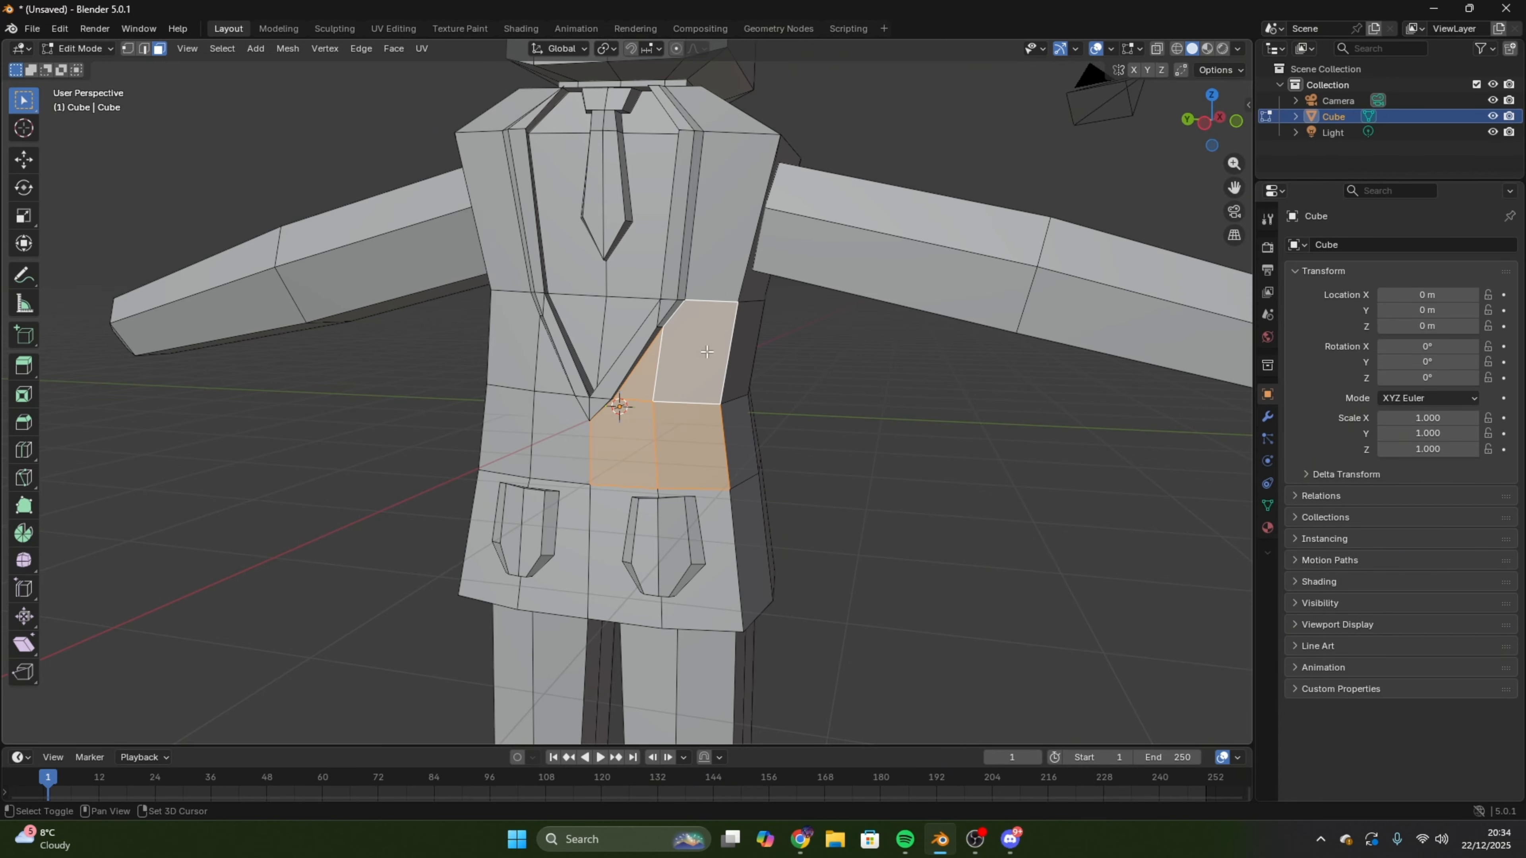
shift+click(731, 259)
shift+click(733, 114)
shift+click(719, 571)
shift+click(678, 541)
middle_drag(682, 535, 706, 427)
shift+click(762, 245)
shift+click(785, 225)
middle_drag(784, 217, 811, 349)
- Add the other half of the jacket front, its pocket and the shoulder faces to the selection
middle_drag(908, 665, 673, 469)
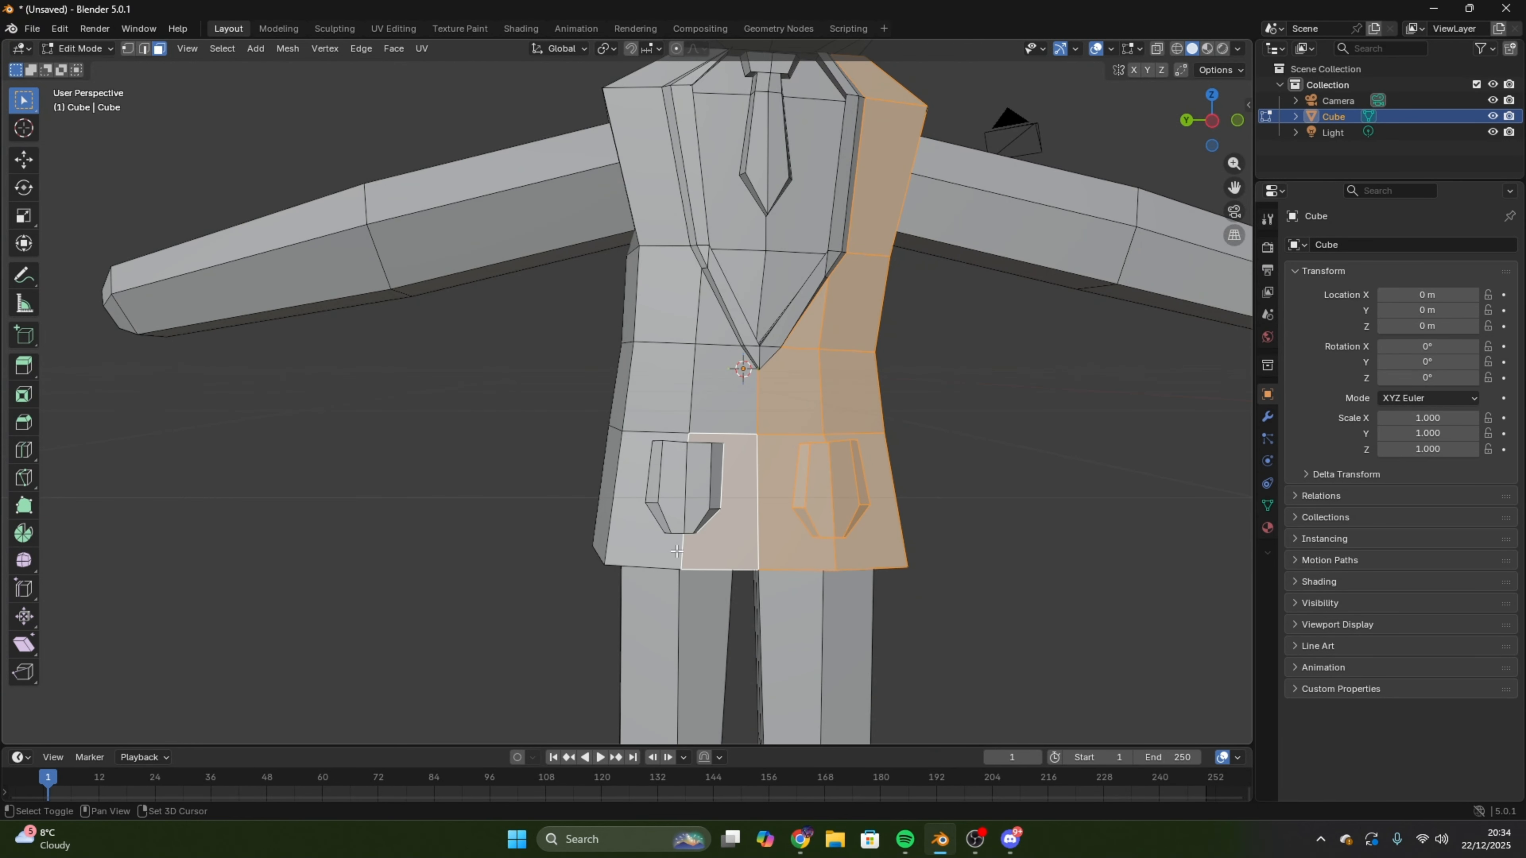
shift+click(668, 466)
middle_drag(733, 512, 799, 581)
shift+click(748, 667)
shift+click(735, 615)
shift+click(775, 393)
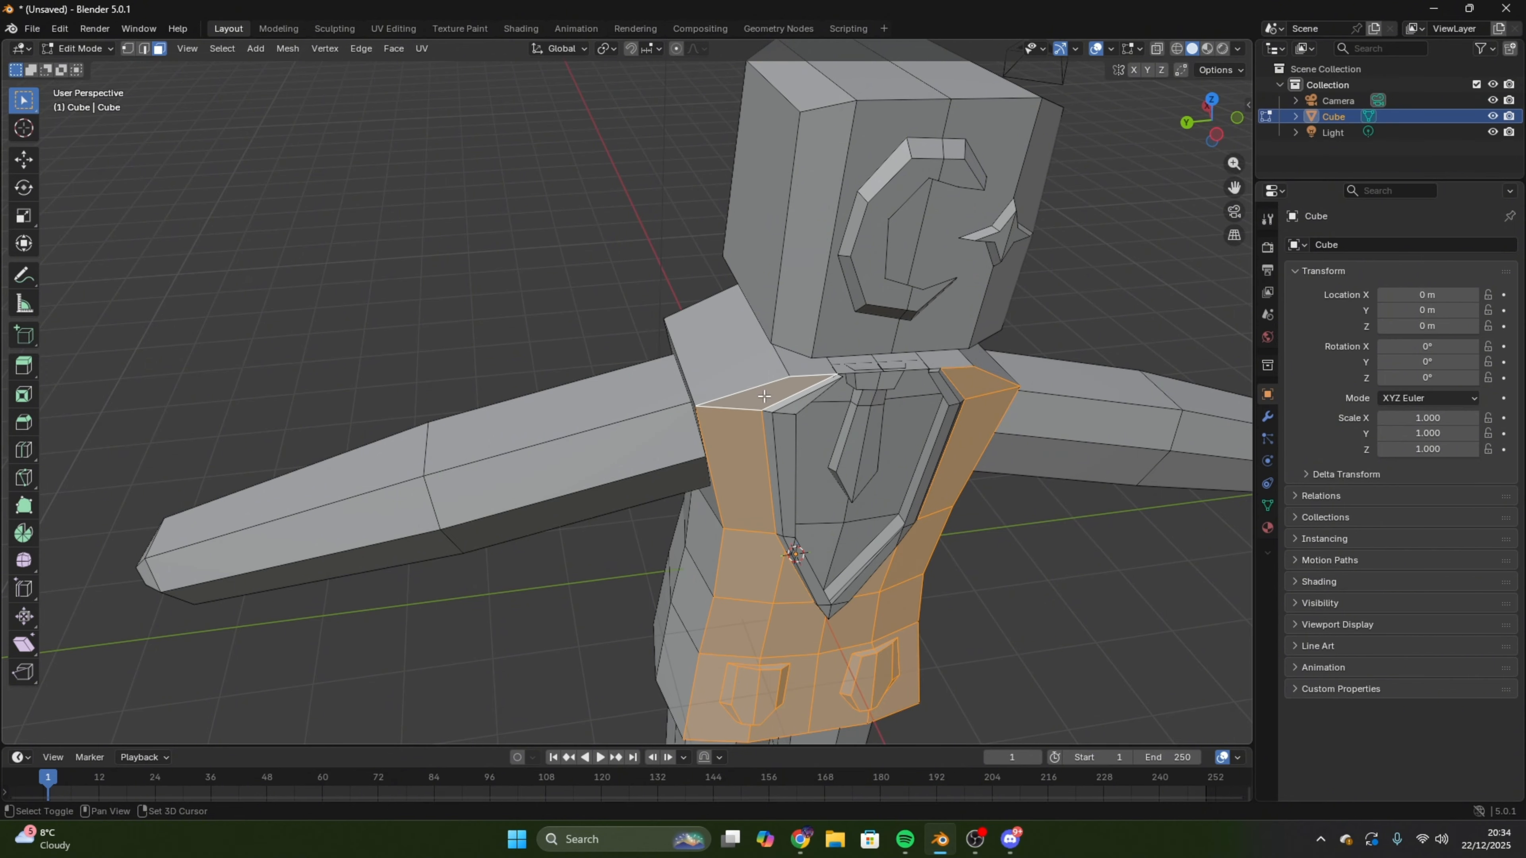
middle_drag(889, 415, 835, 469)
shift+click(789, 375)
shift+click(684, 377)
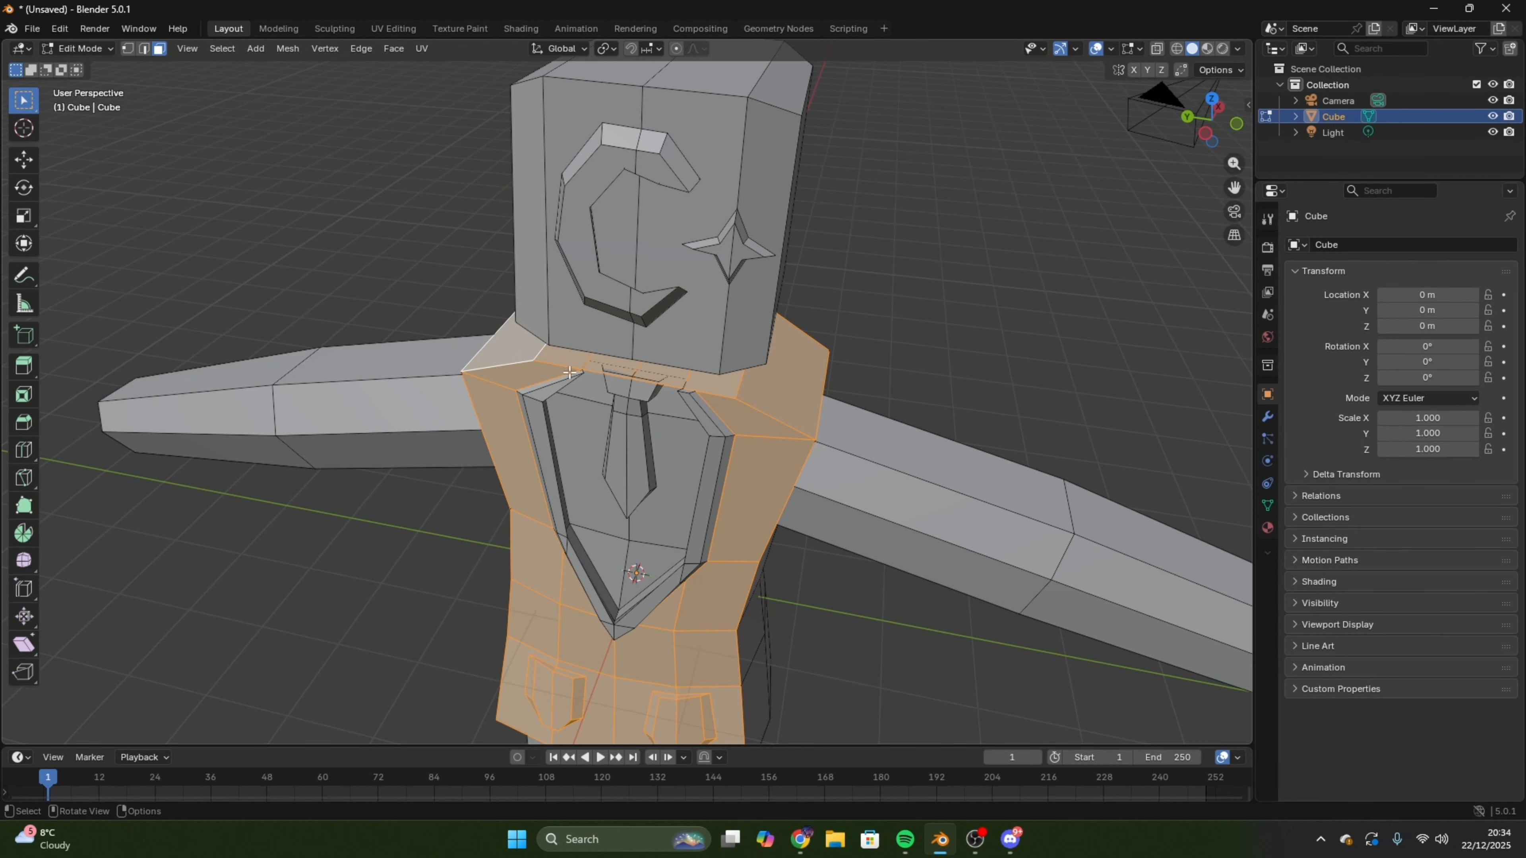
- Add the jacket's back faces, from the upper shoulders down to the hem, to the selection
middle_drag(617, 367, 661, 259)
shift+click(701, 281)
shift+click(715, 268)
shift+click(731, 361)
shift+click(659, 361)
shift+click(650, 273)
shift+click(607, 275)
shift+click(589, 593)
shift+click(560, 592)
shift+click(556, 664)
shift+click(733, 691)
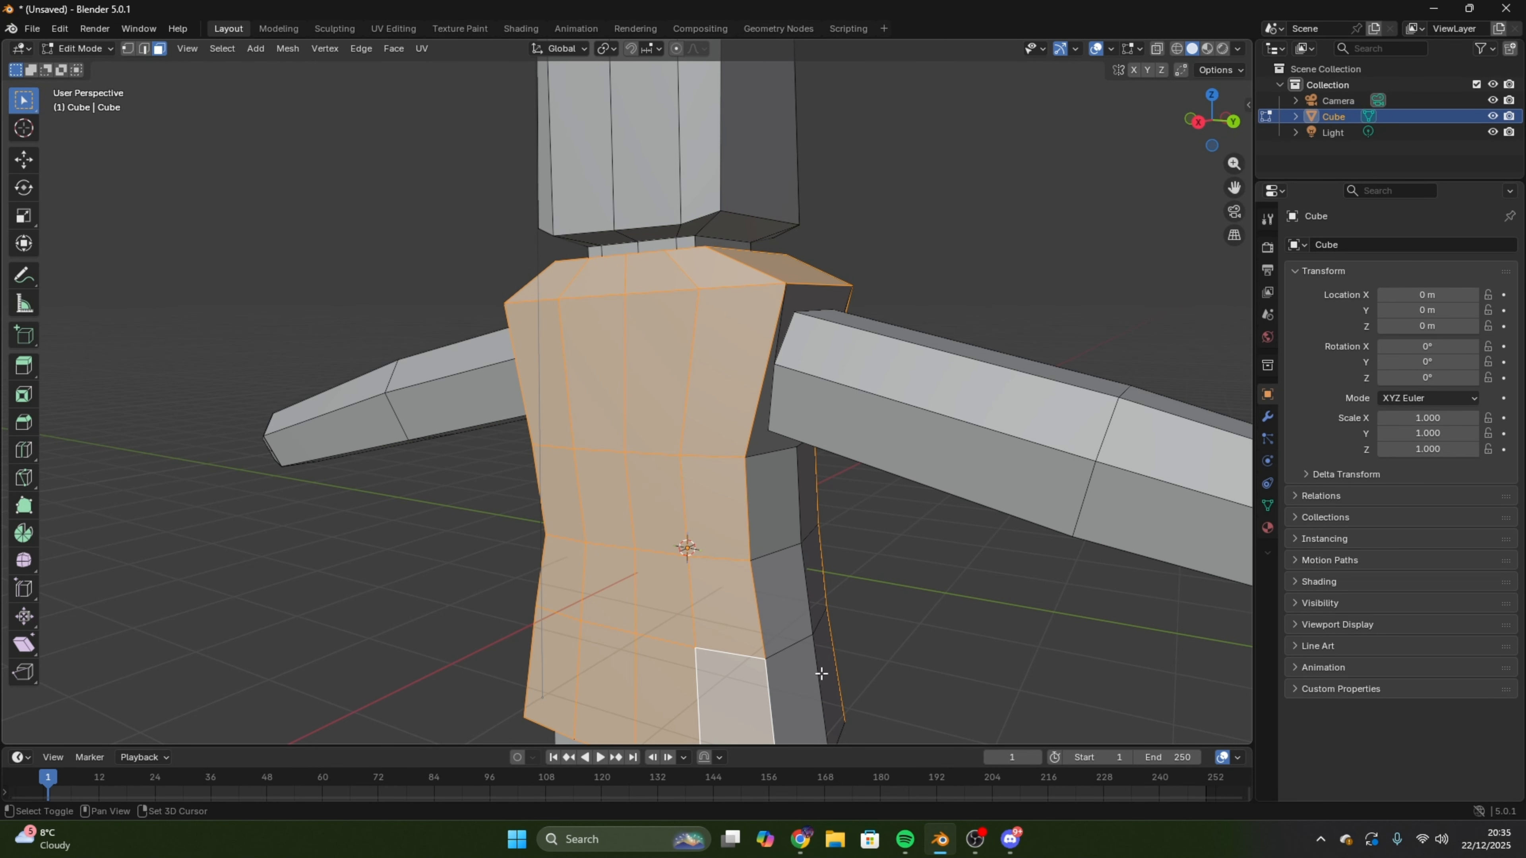
- Add the jacket's side faces beneath the arm to the selection
shift+click(781, 511)
shift+click(807, 481)
middle_drag(775, 384, 517, 355)
shift+click(608, 359)
shift+click(687, 468)
shift+click(693, 559)
shift+click(628, 568)
shift+click(625, 658)
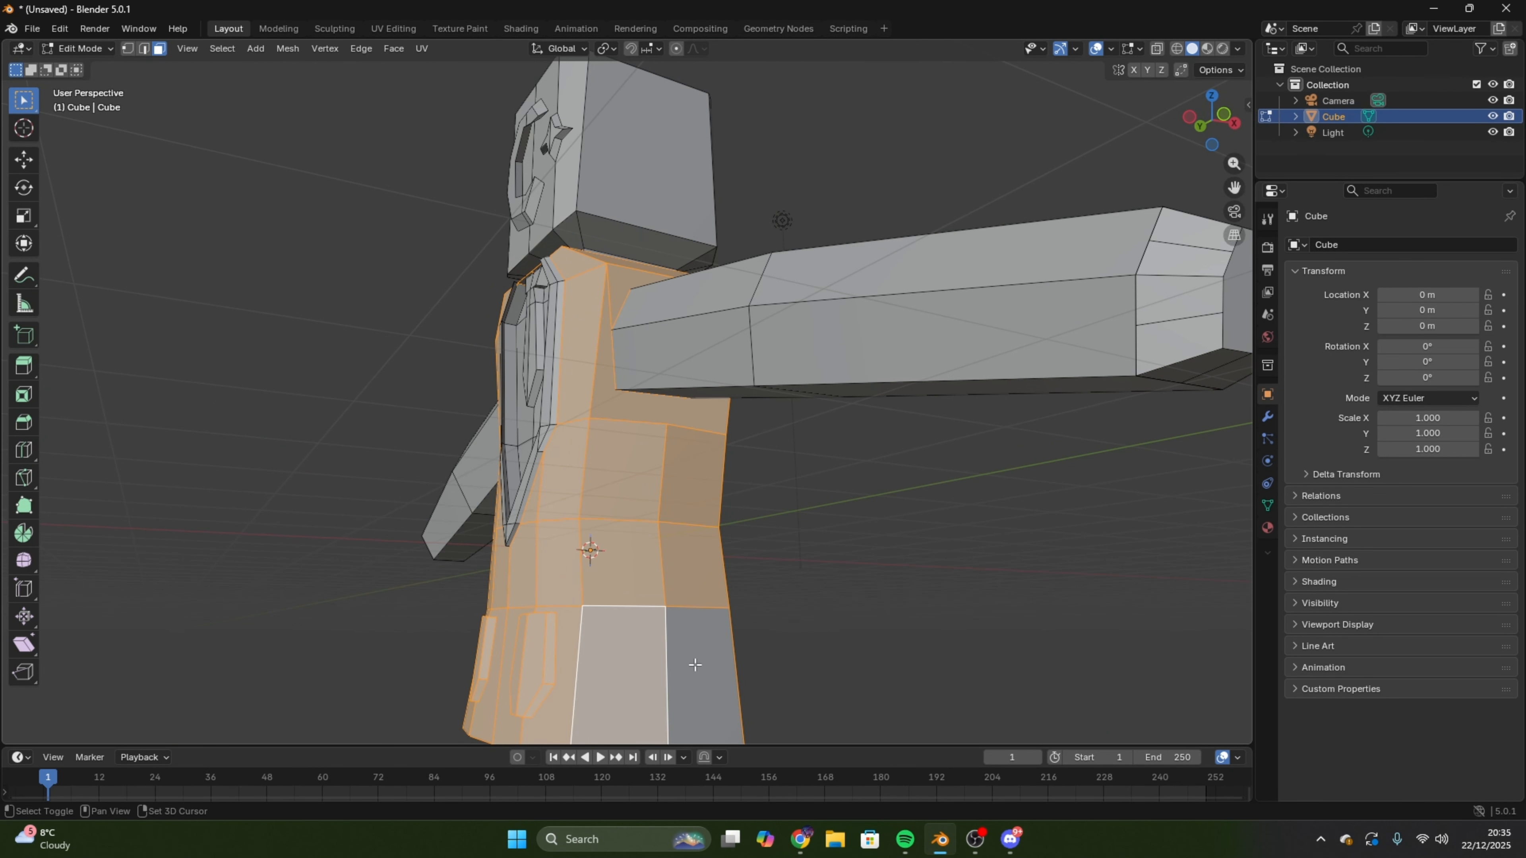
shift+click(696, 668)
- Add the jacket hem's underside and remaining lower faces to the selection
middle_drag(914, 607, 783, 492)
shift+click(729, 564)
middle_drag(730, 567, 447, 608)
shift+click(568, 484)
shift+click(511, 442)
shift+click(426, 571)
shift+click(477, 577)
- Add the sleeve faces of both arms to the jacket selection, leaving out the tapered wrists
middle_drag(480, 553, 775, 240)
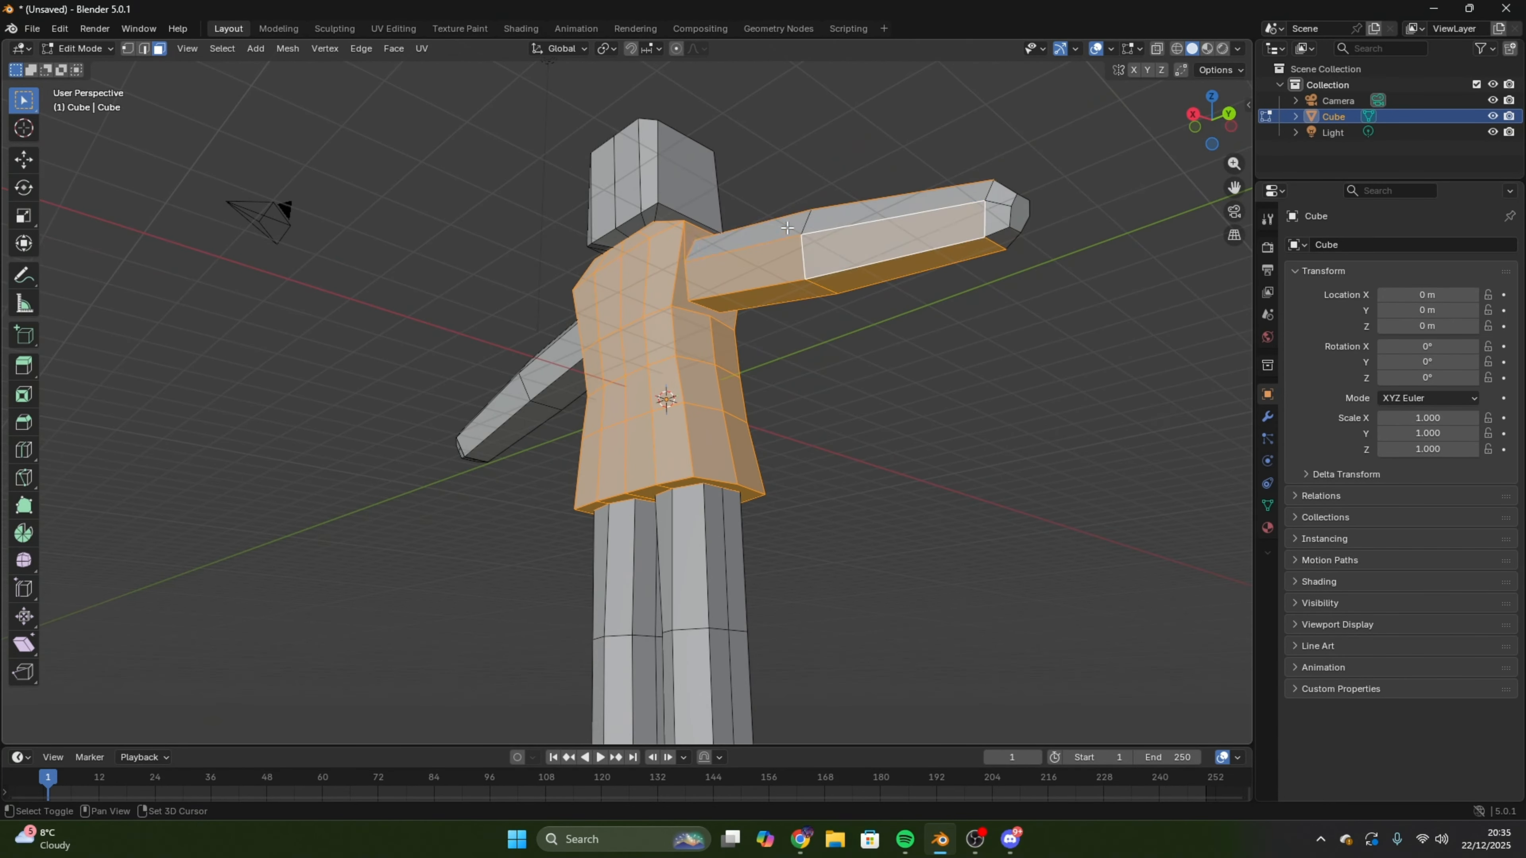
middle_drag(1045, 235, 601, 331)
shift+click(736, 349)
shift+click(871, 384)
middle_drag(841, 385, 887, 385)
shift+click(435, 325)
shift+click(529, 307)
shift+click(531, 335)
shift+click(451, 364)
- Create a second material on the mesh for the jacket and set its base color to purple
click(1269, 529)
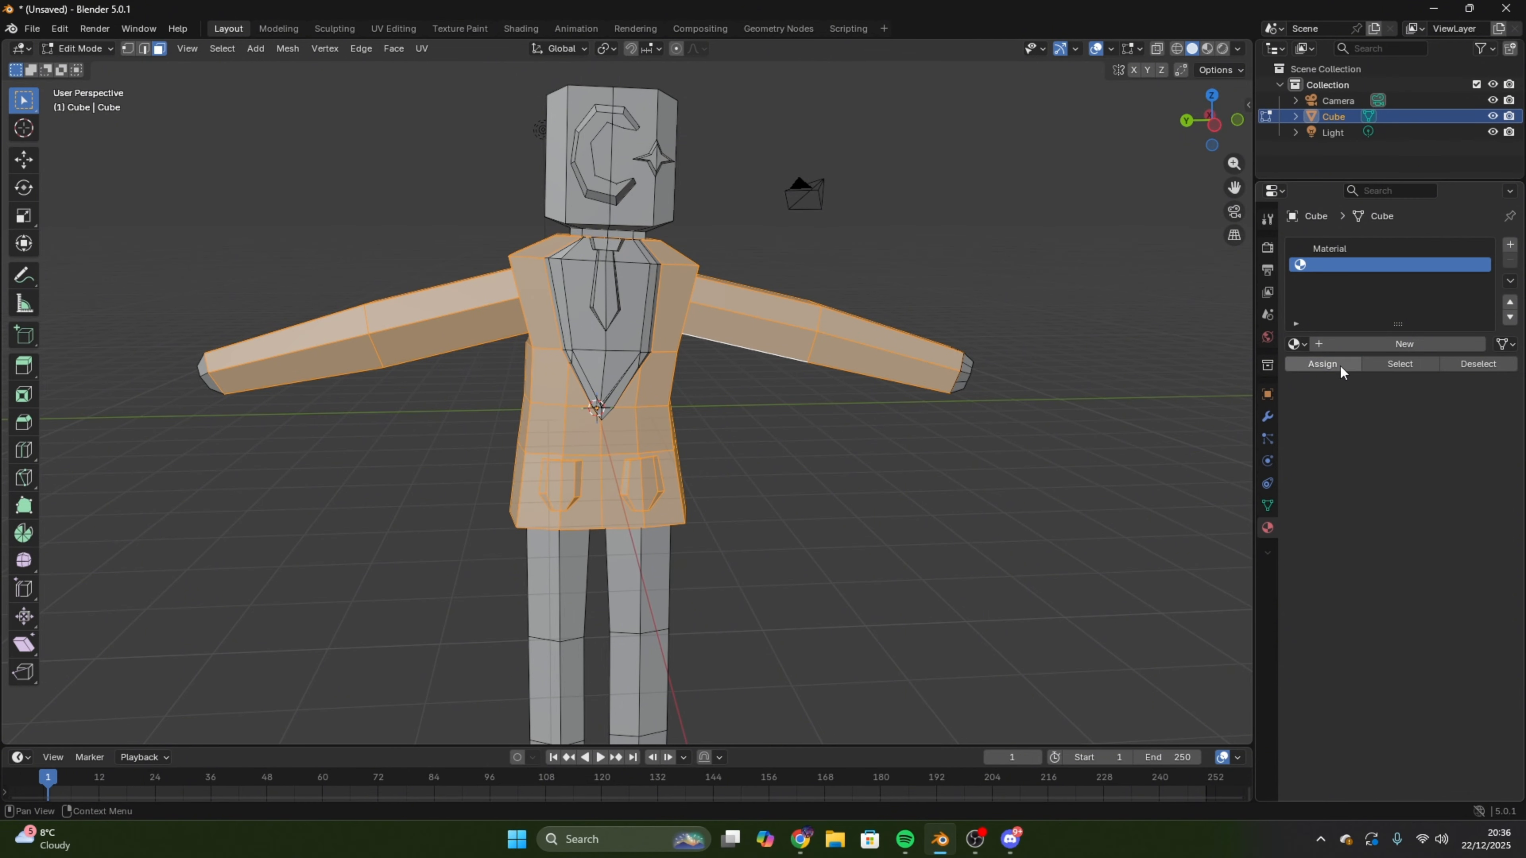
click(1376, 349)
click(1415, 464)
drag(1439, 277, 1445, 272)
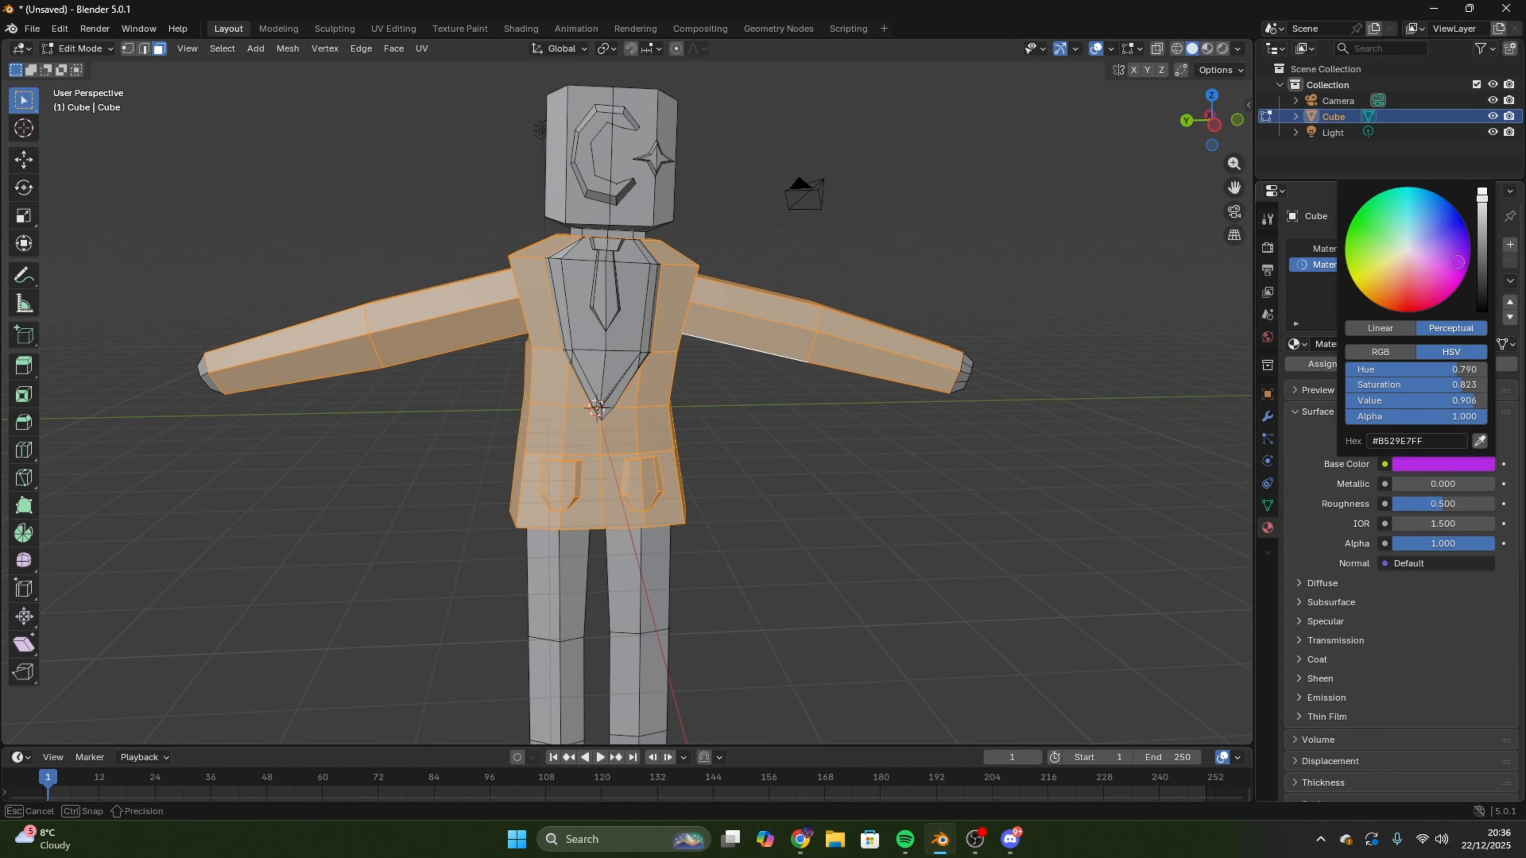
- Try an IOR of 1.000 on the jacket material with its preview shown, and undo the latest changes
click(1297, 391)
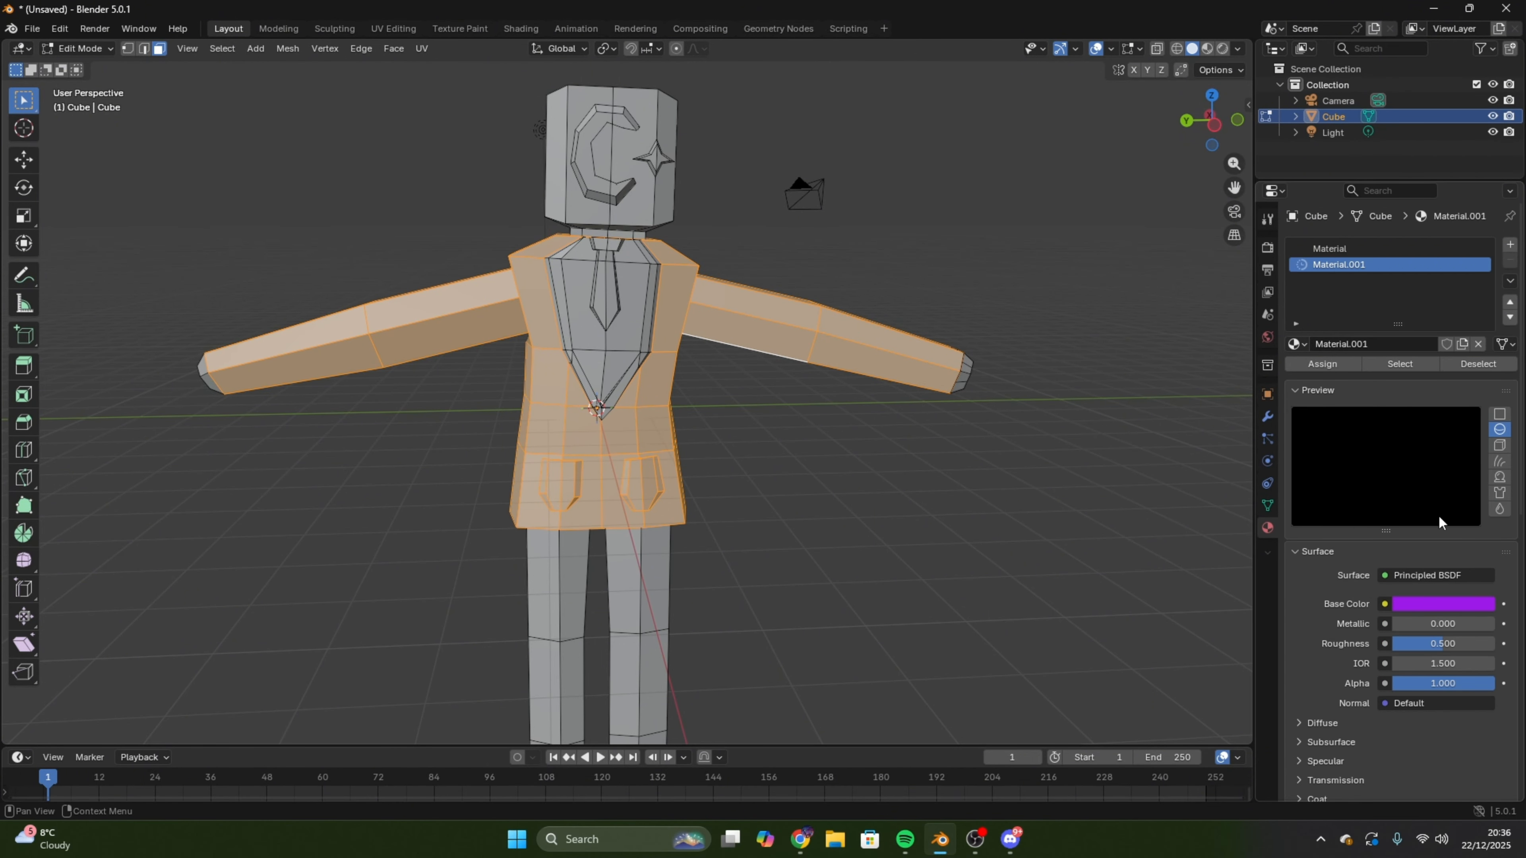
scroll(1441, 525, down, 1)
drag(1443, 632, 1397, 632)
scroll(1397, 538, down, 2)
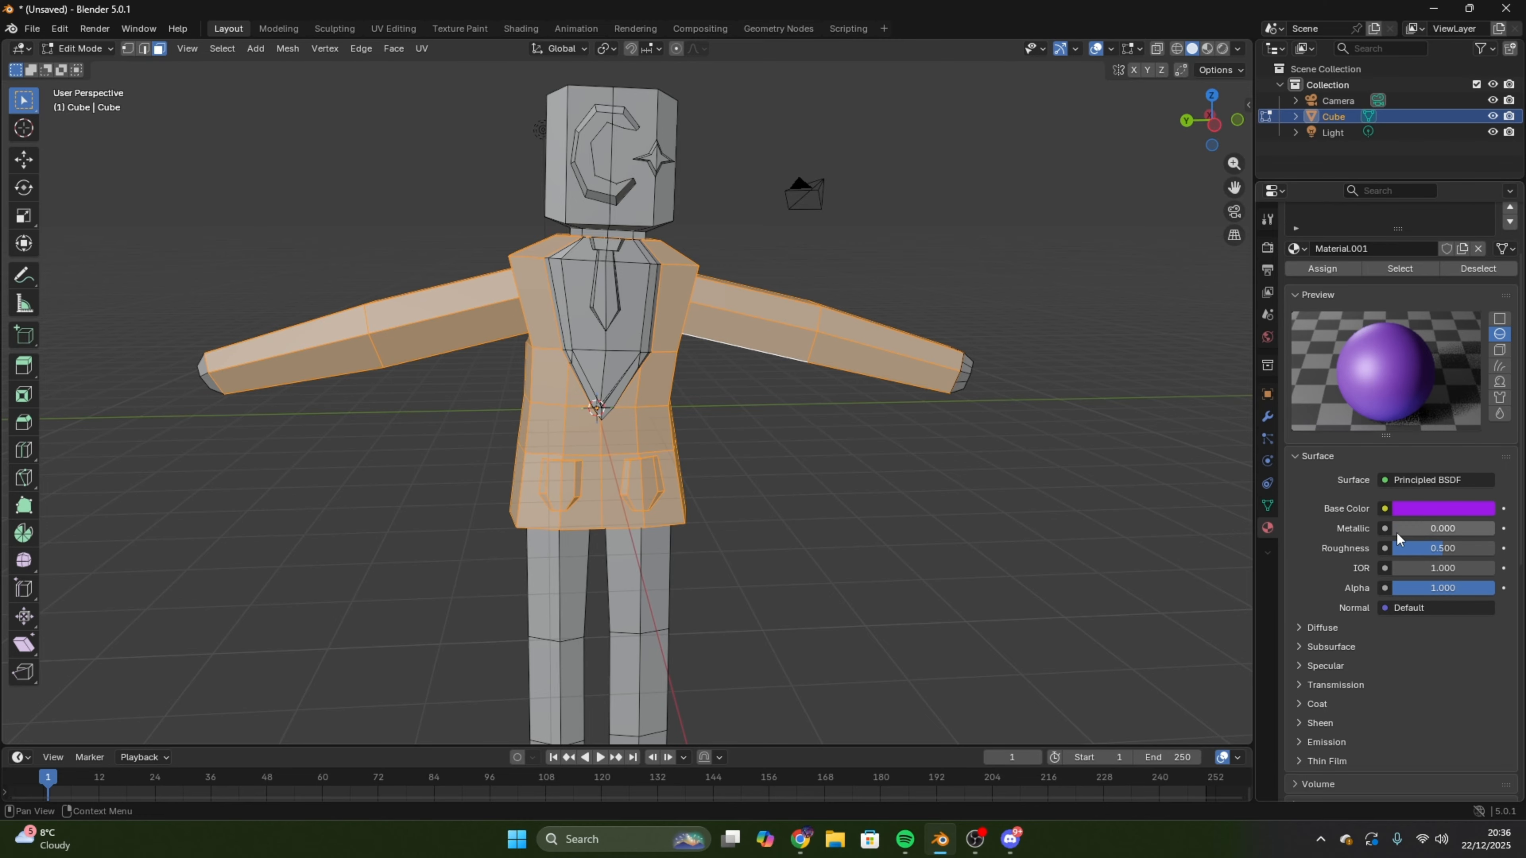
scroll(1492, 548, down, 1)
scroll(1461, 580, down, 1)
scroll(1457, 578, up, 1)
click(869, 525)
key(ctrl+z)
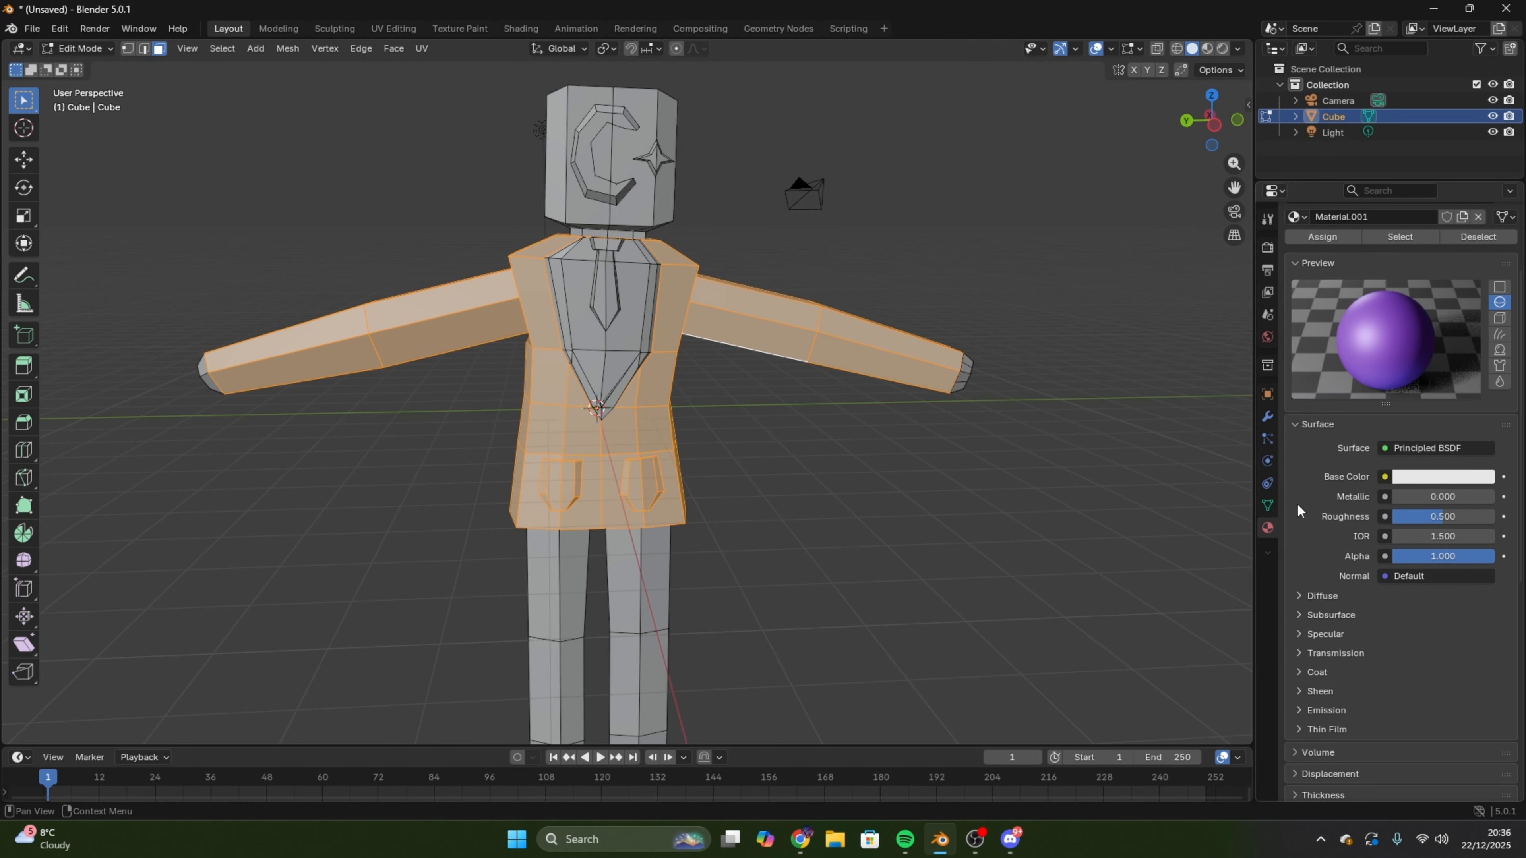
- Set the jacket material's base color to a saturated purple and bring up the face operations
click(1442, 476)
drag(1454, 283, 1464, 276)
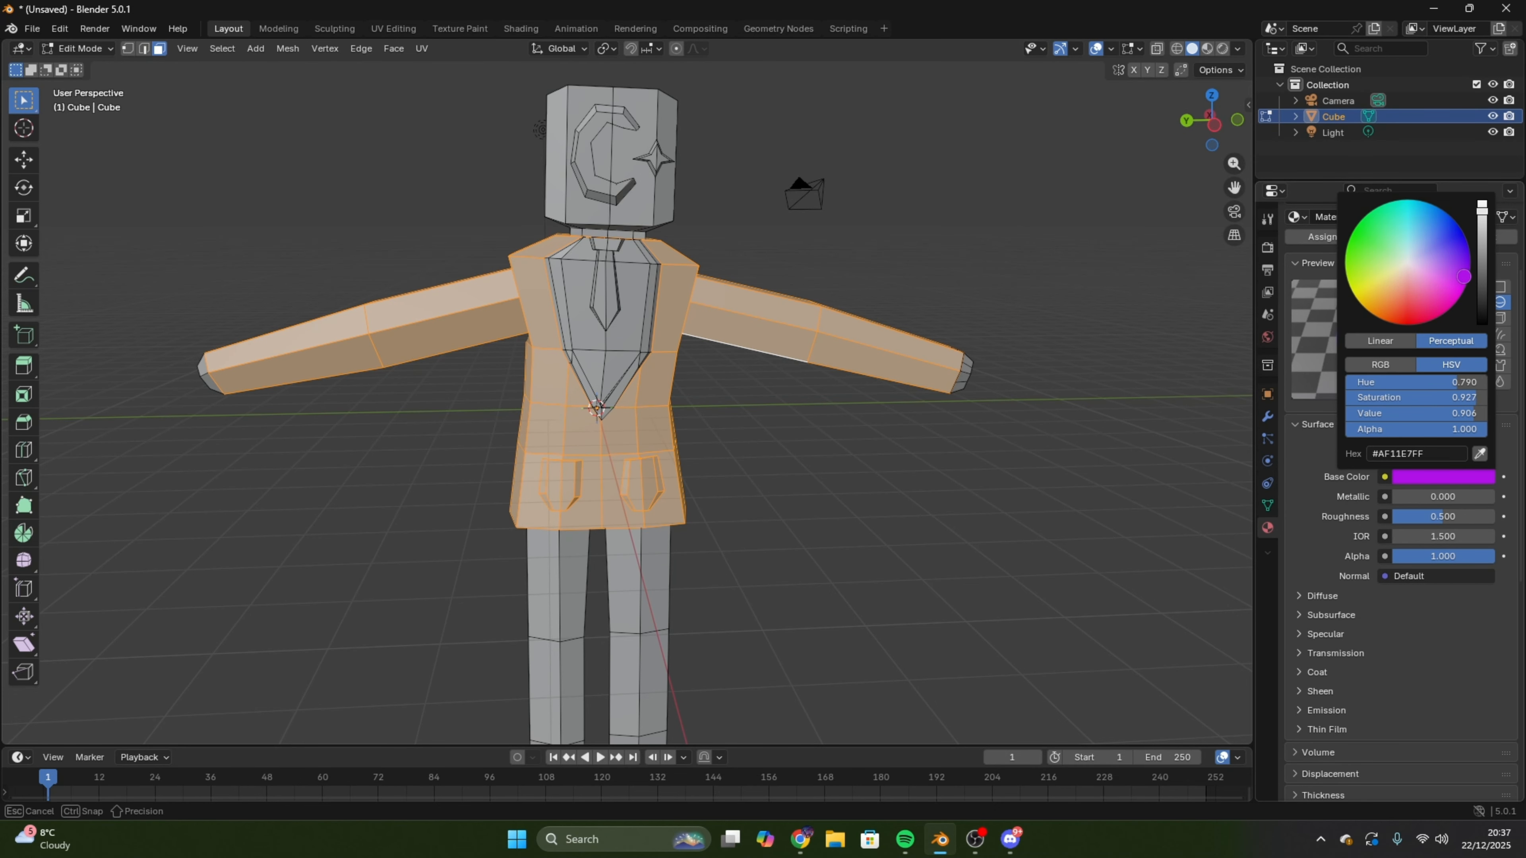
middle_drag(809, 344, 777, 356)
right_click(777, 355)
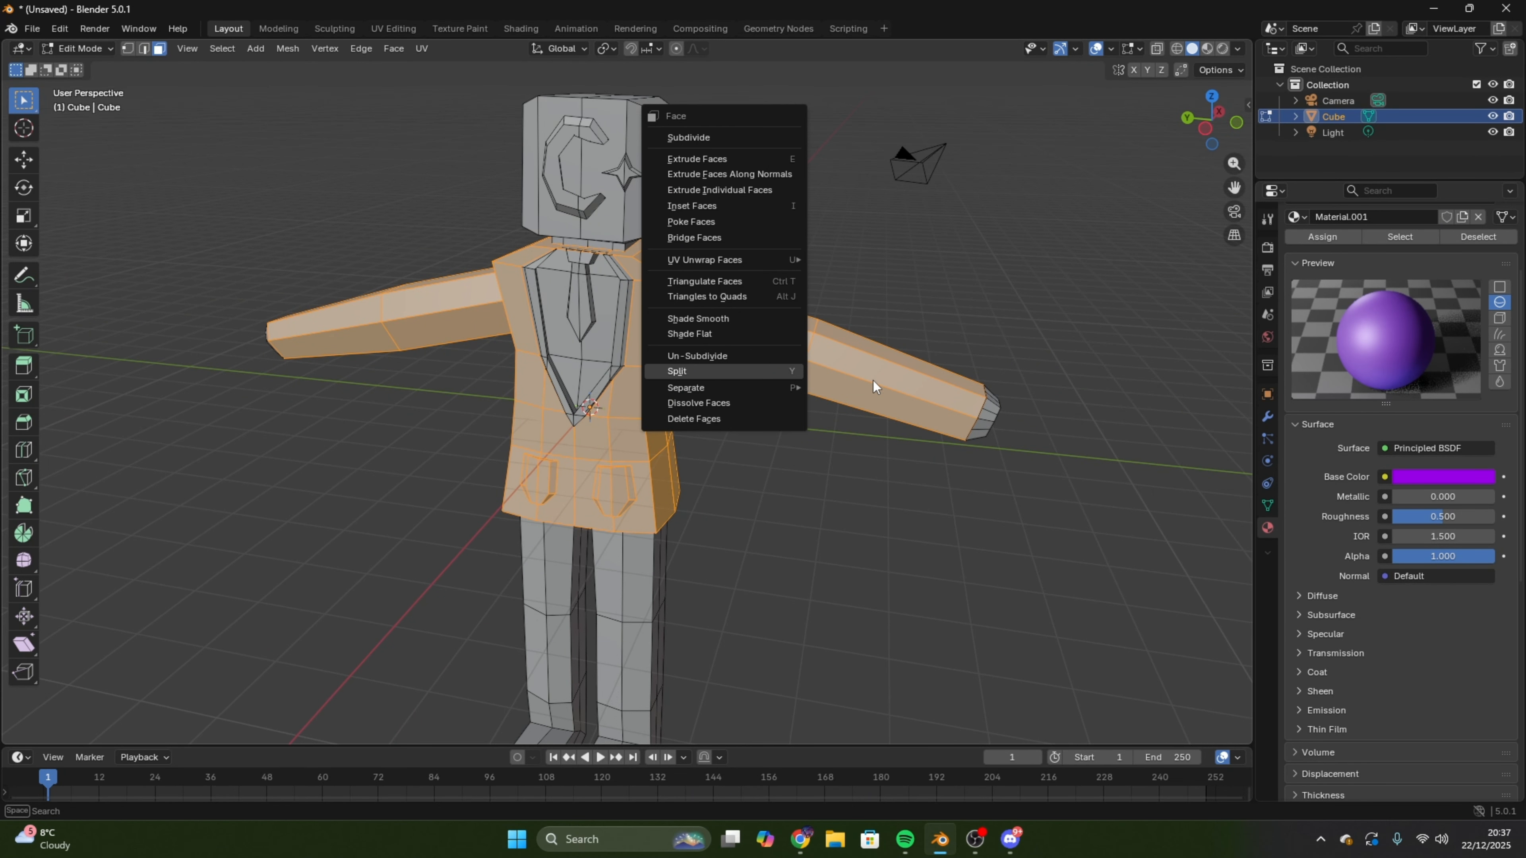
- Switch to Discord, message the contact with a mention and "hw do i colur things", and return to Blender
click(1010, 840)
click(28, 45)
scroll(432, 687, down, 12)
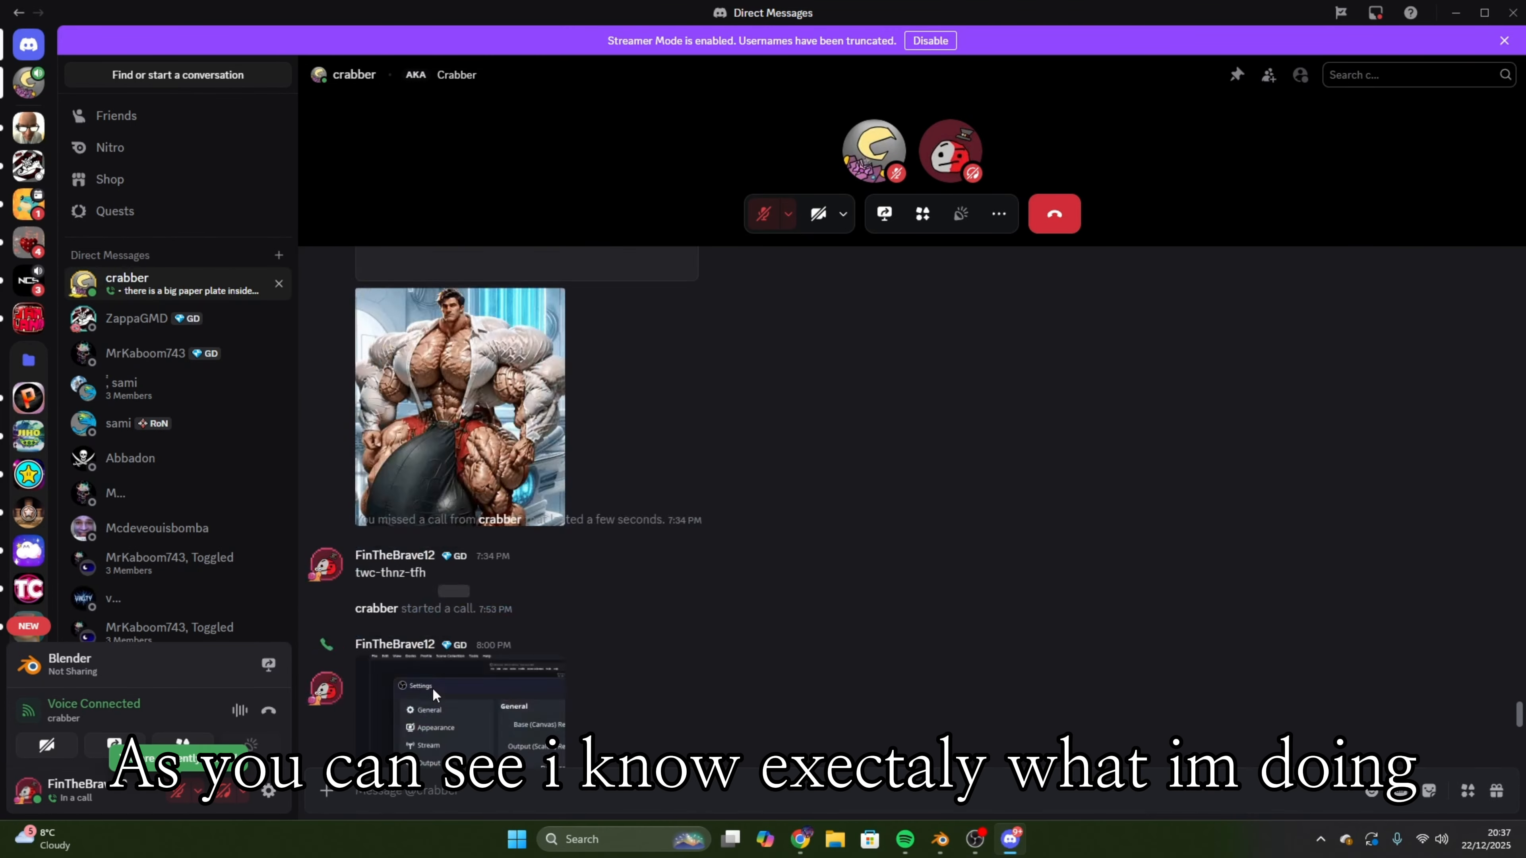
click(427, 796)
text(@)
click(430, 713)
key(Return)
text(hw do i color things)
key(Return)
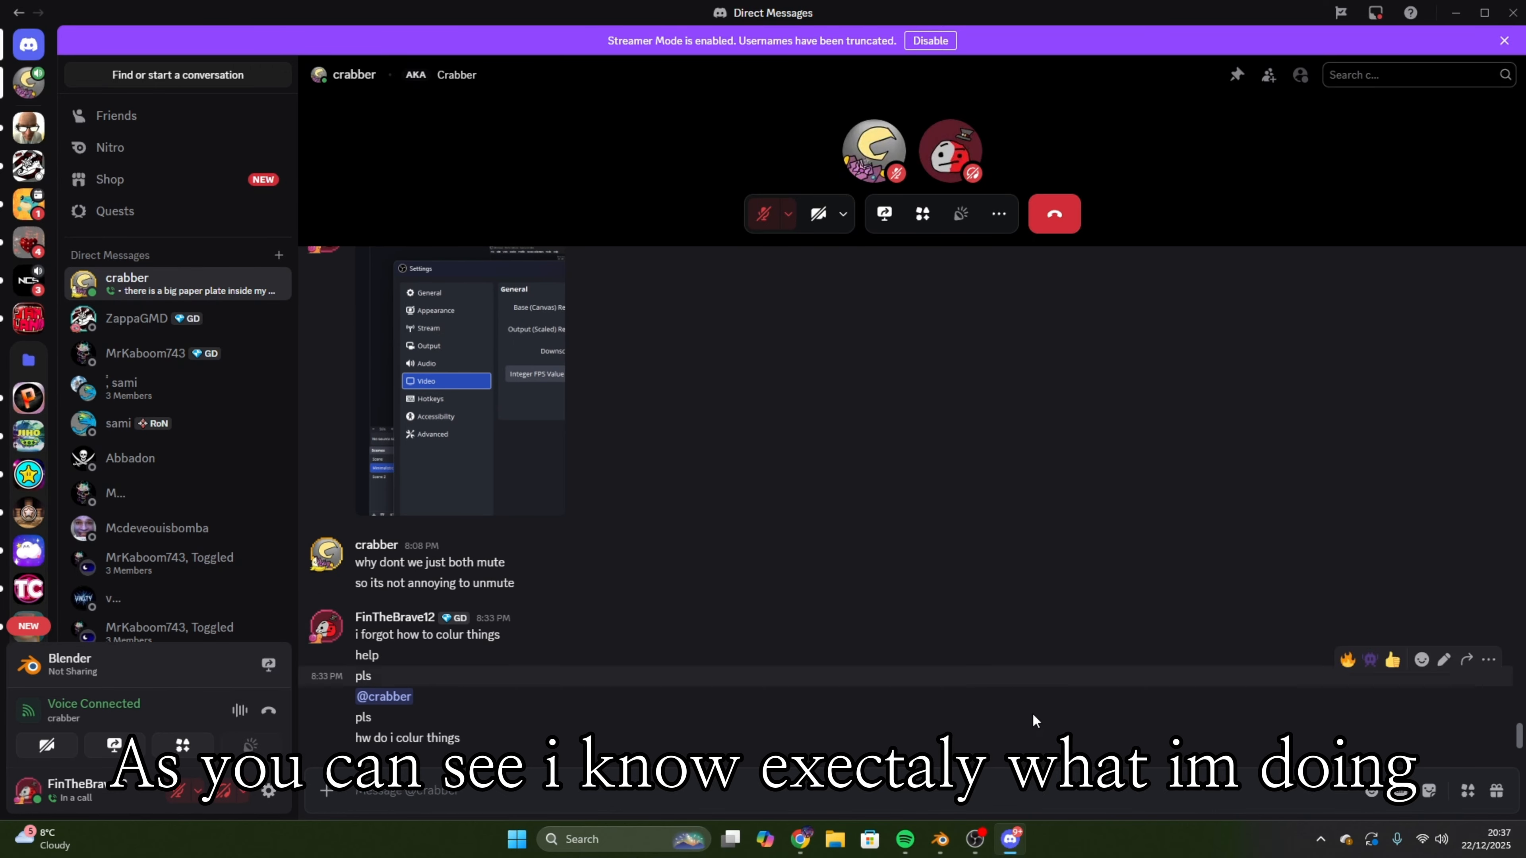
key(alt+Tab)
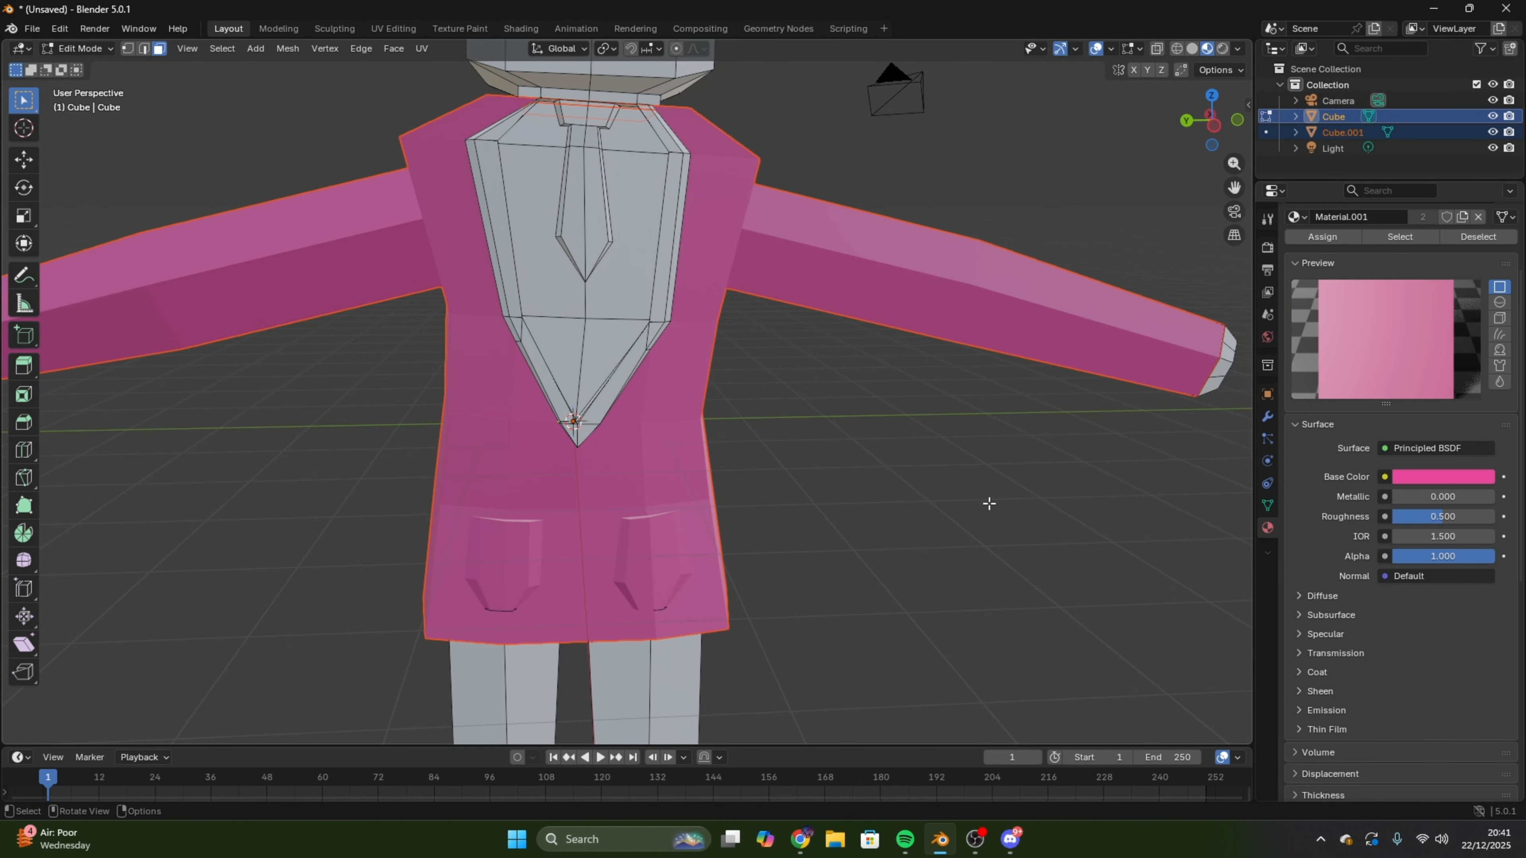
click(78, 53)
click(446, 194)
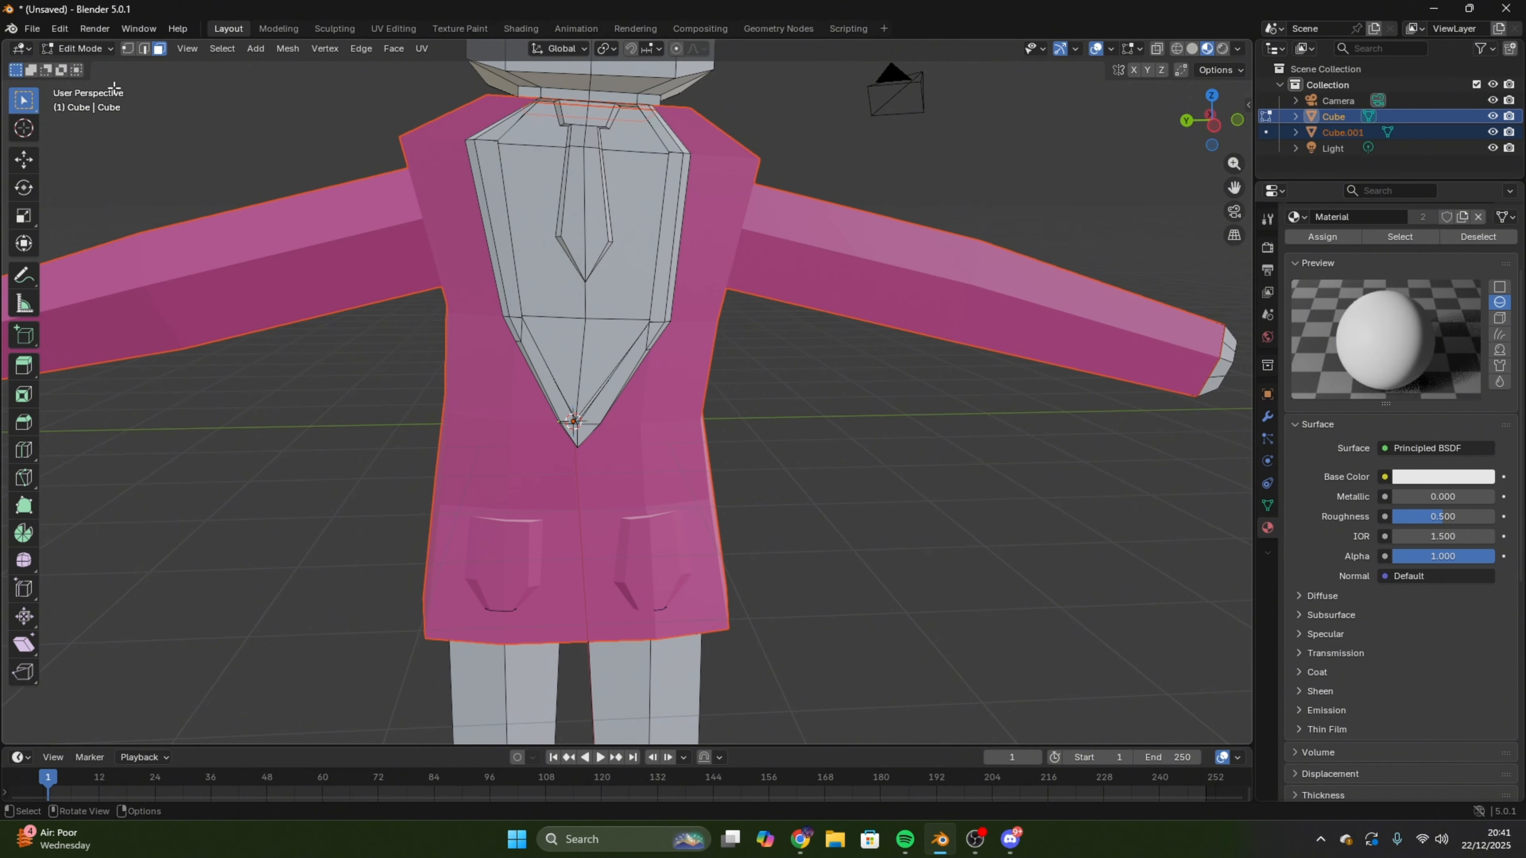
key(3)
click(538, 182)
shift+click(539, 126)
shift+click(635, 130)
shift+click(635, 192)
shift+click(559, 348)
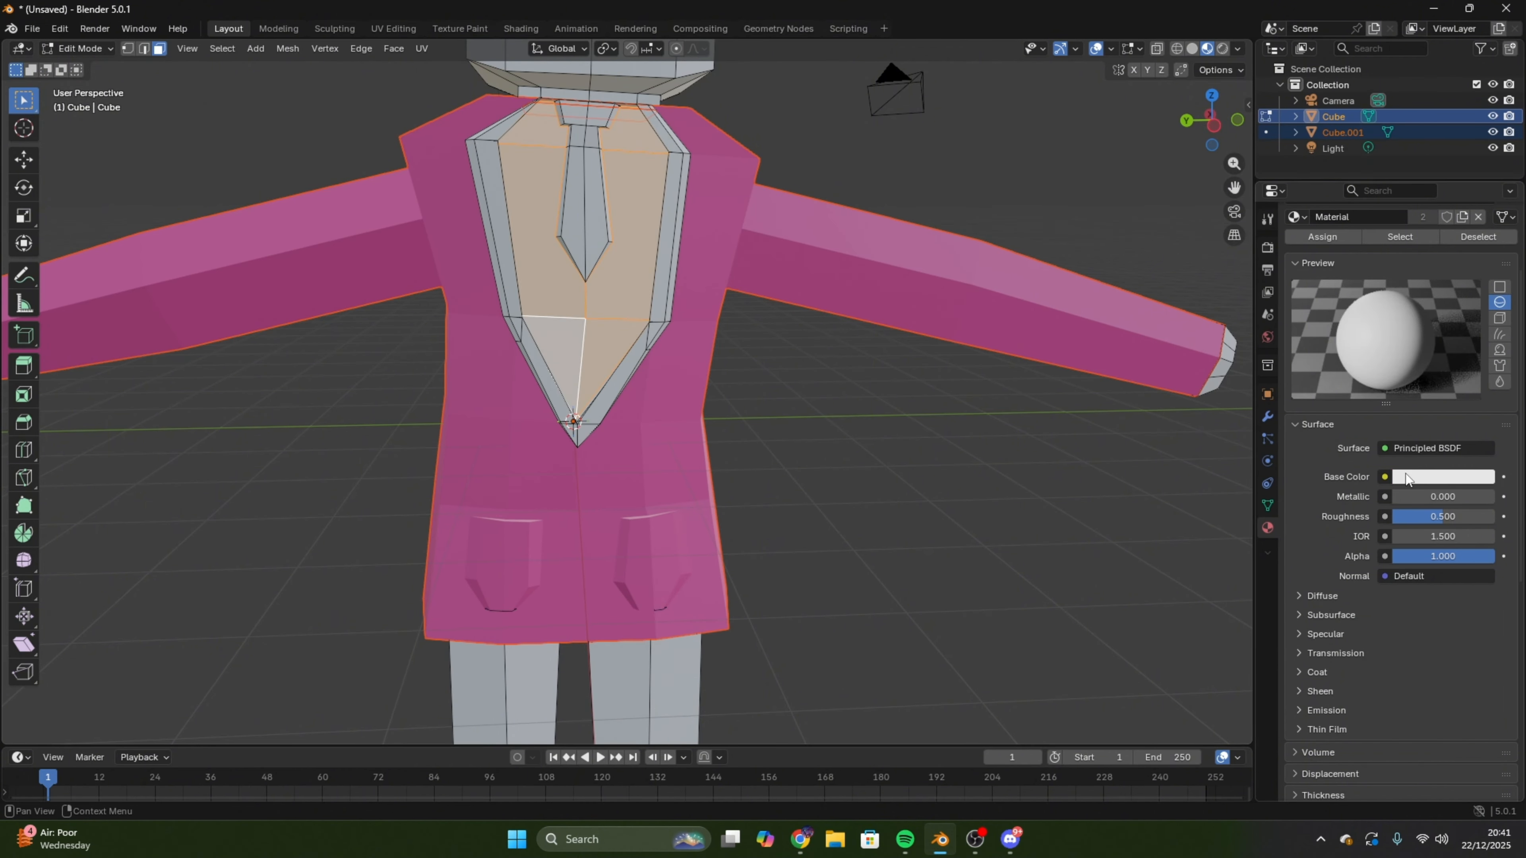
- Select the front faces of the tie's blade and knot
click(595, 205)
middle_drag(840, 317, 775, 307)
shift+click(580, 181)
middle_drag(580, 180, 649, 192)
shift+click(599, 196)
shift+click(608, 187)
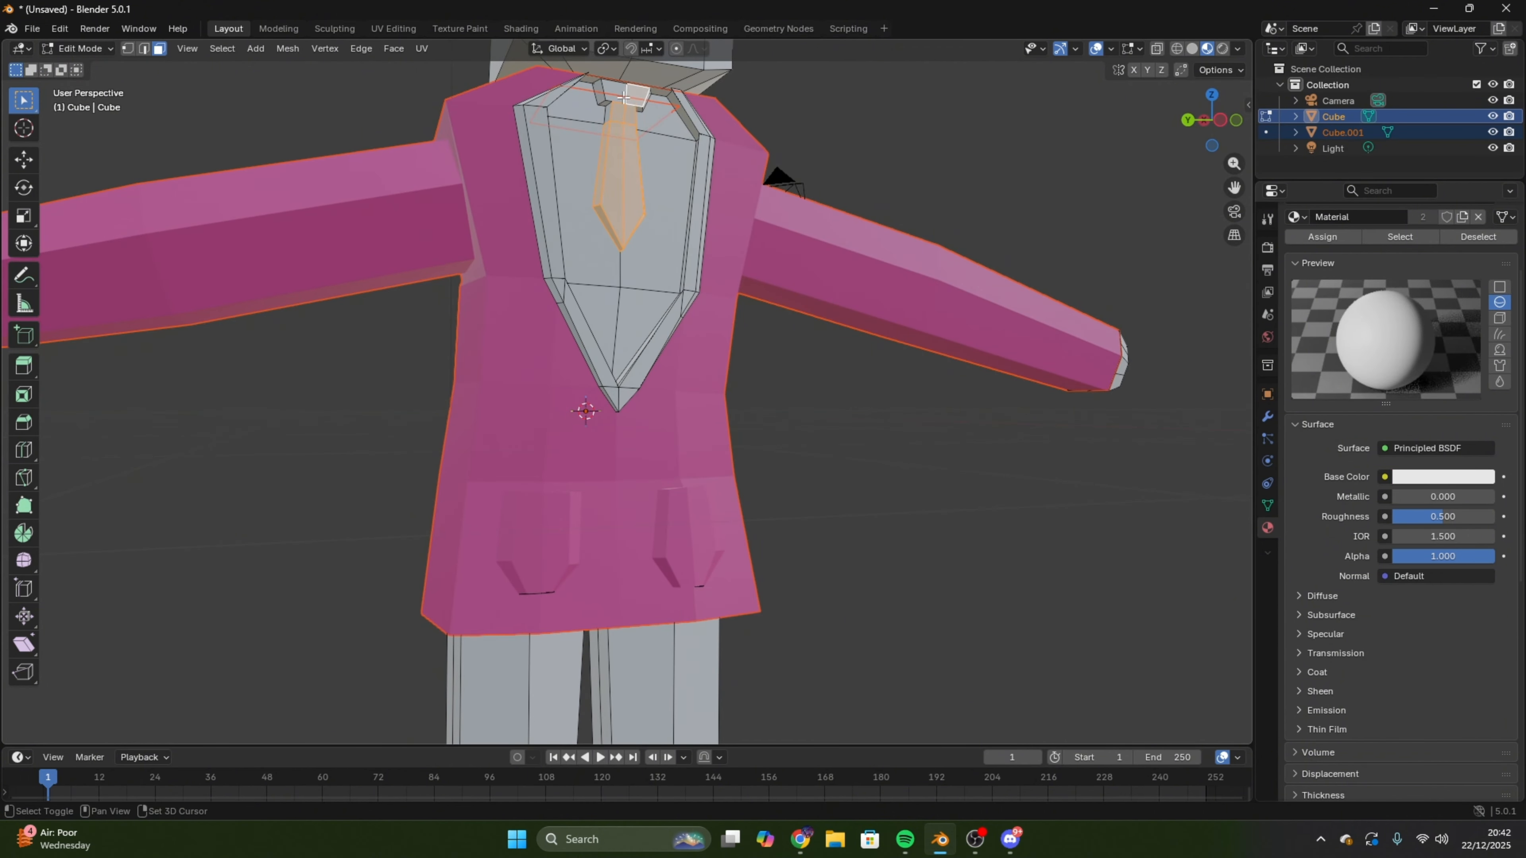
shift+click(660, 106)
- Add the remaining side faces of the tie and its knot to the selection
middle_drag(624, 97, 601, 150)
scroll(684, 180, up, 4)
shift+middle_drag(743, 194, 775, 436)
shift+click(690, 220)
middle_drag(691, 221, 595, 235)
shift+click(445, 308)
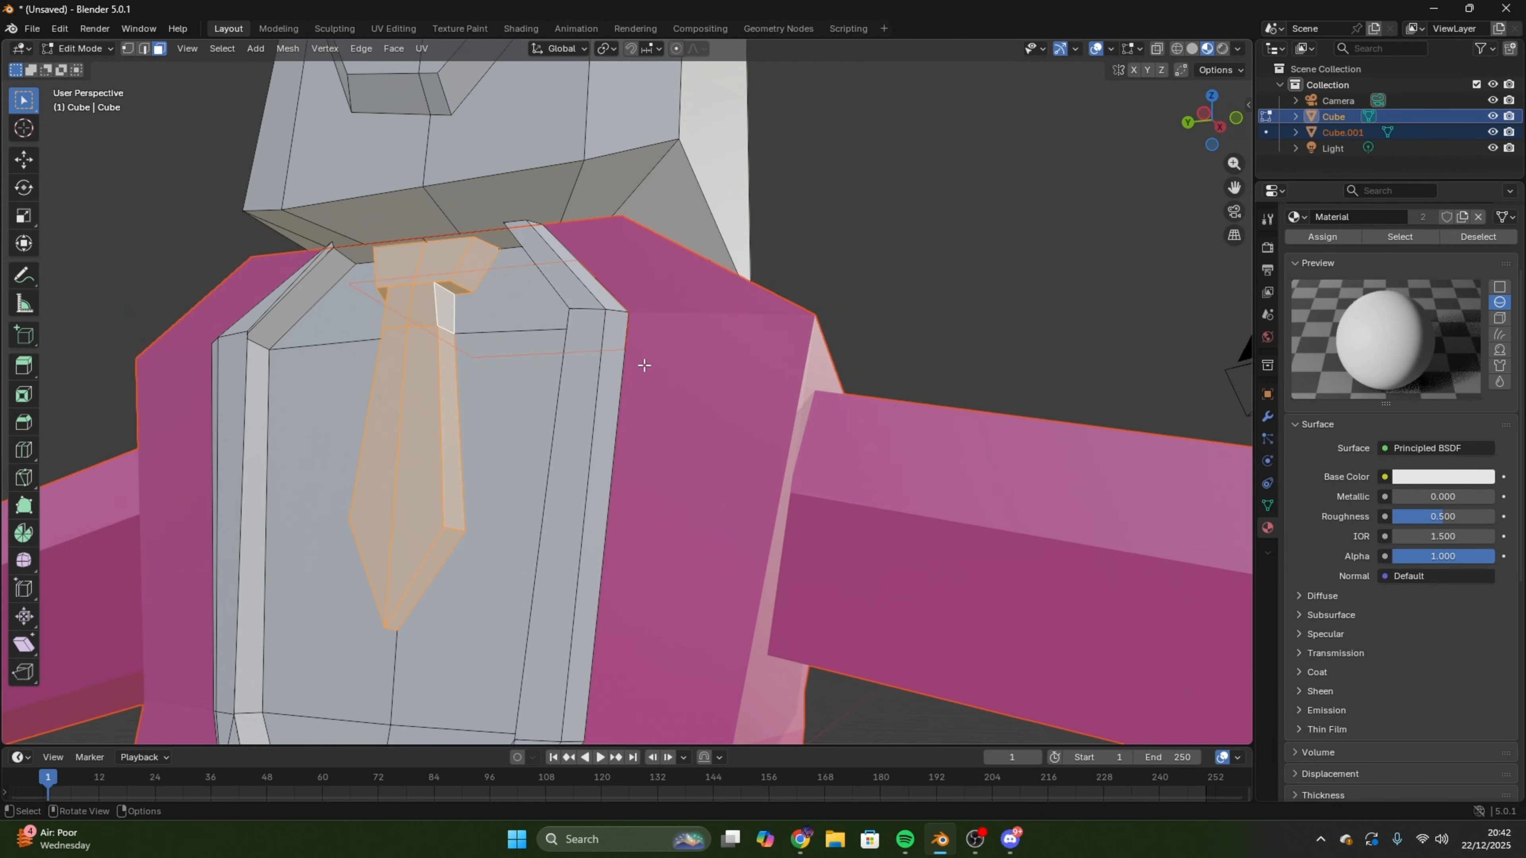
middle_drag(644, 366, 718, 363)
shift+click(628, 302)
- Try near-white base color tones on the first material, and collapse its surface settings
click(1385, 476)
click(1424, 476)
mouse_move(1397, 274)
mouse_down()
mouse_move(1367, 310)
mouse_move(1401, 267)
mouse_up()
click(1429, 481)
click(1410, 265)
click(1402, 363)
click(1401, 264)
scroll(1443, 250, up, 5)
click(1294, 415)
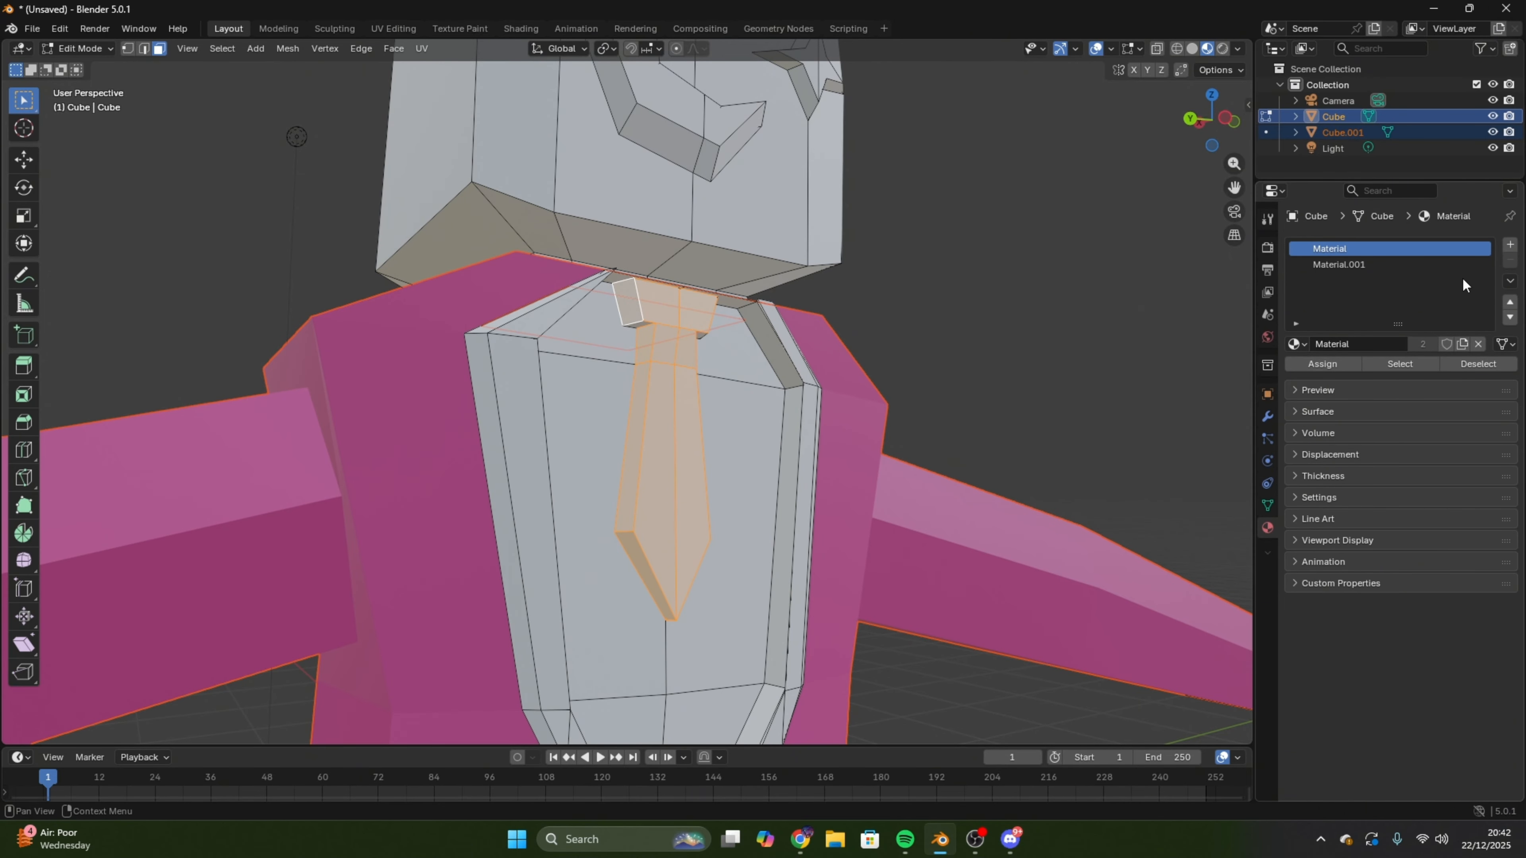
- Add a new material, Material.002, and assign it to the selected tie faces, then undo the first base color trial
click(1511, 245)
click(1395, 345)
click(1335, 364)
click(1319, 390)
click(1321, 551)
scroll(1406, 523, down, 1)
click(1436, 572)
mouse_move(1370, 387)
mouse_down()
mouse_move(1356, 393)
mouse_move(1380, 377)
mouse_up()
key(ctrl+z)
- Separate the selected tie faces from the body into their own object
right_click(669, 409)
mouse_move(700, 410)
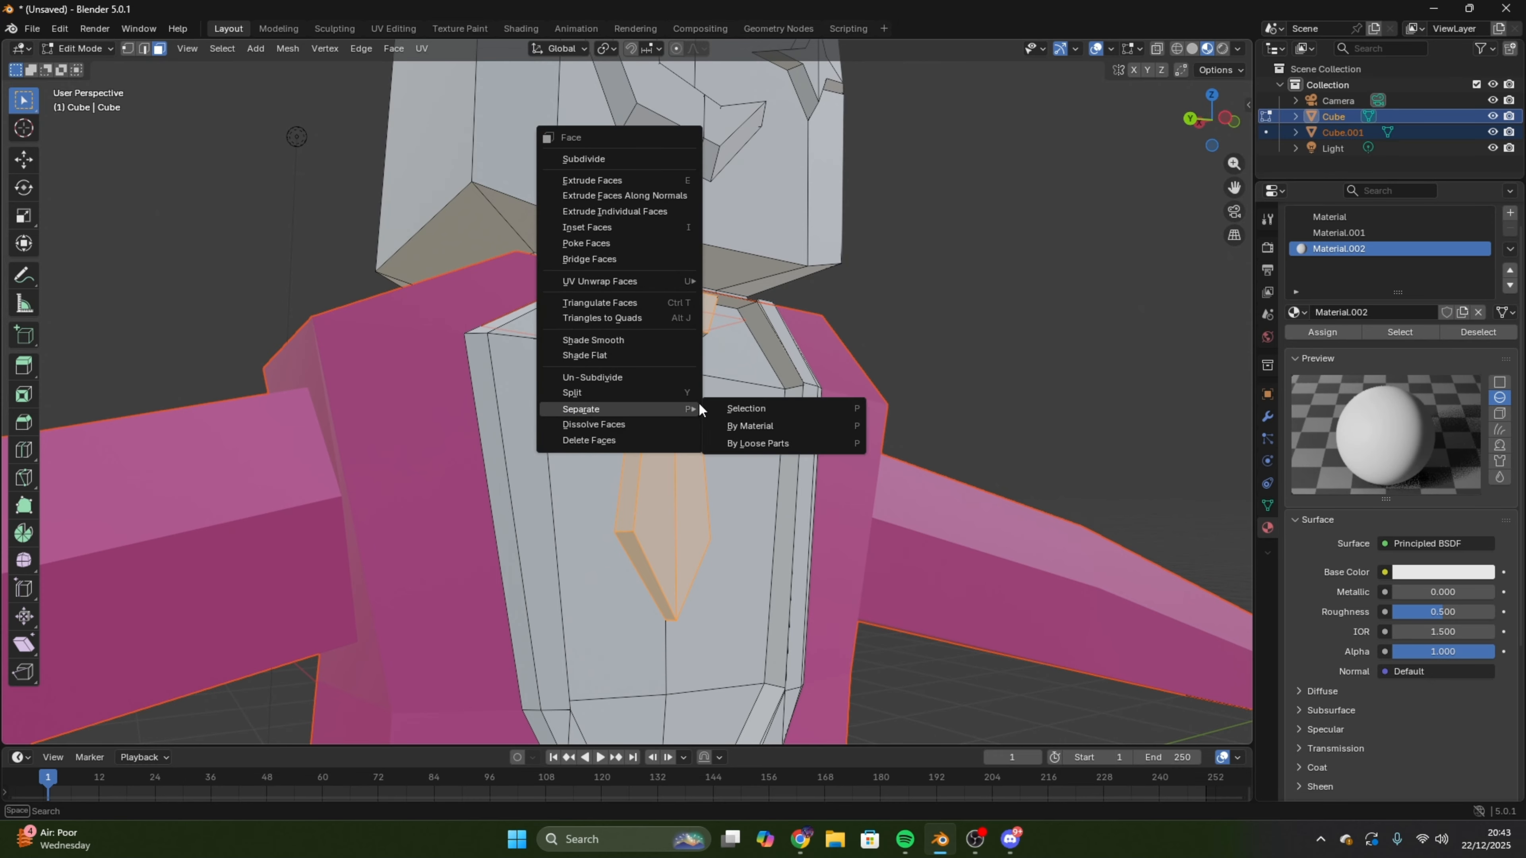
click(746, 408)
- Give Material.002 a golden yellow base color with roughness 1.000 and leave mesh editing
click(1443, 572)
drag(1368, 384, 1376, 385)
middle_drag(221, 149, 156, 160)
key(Tab)
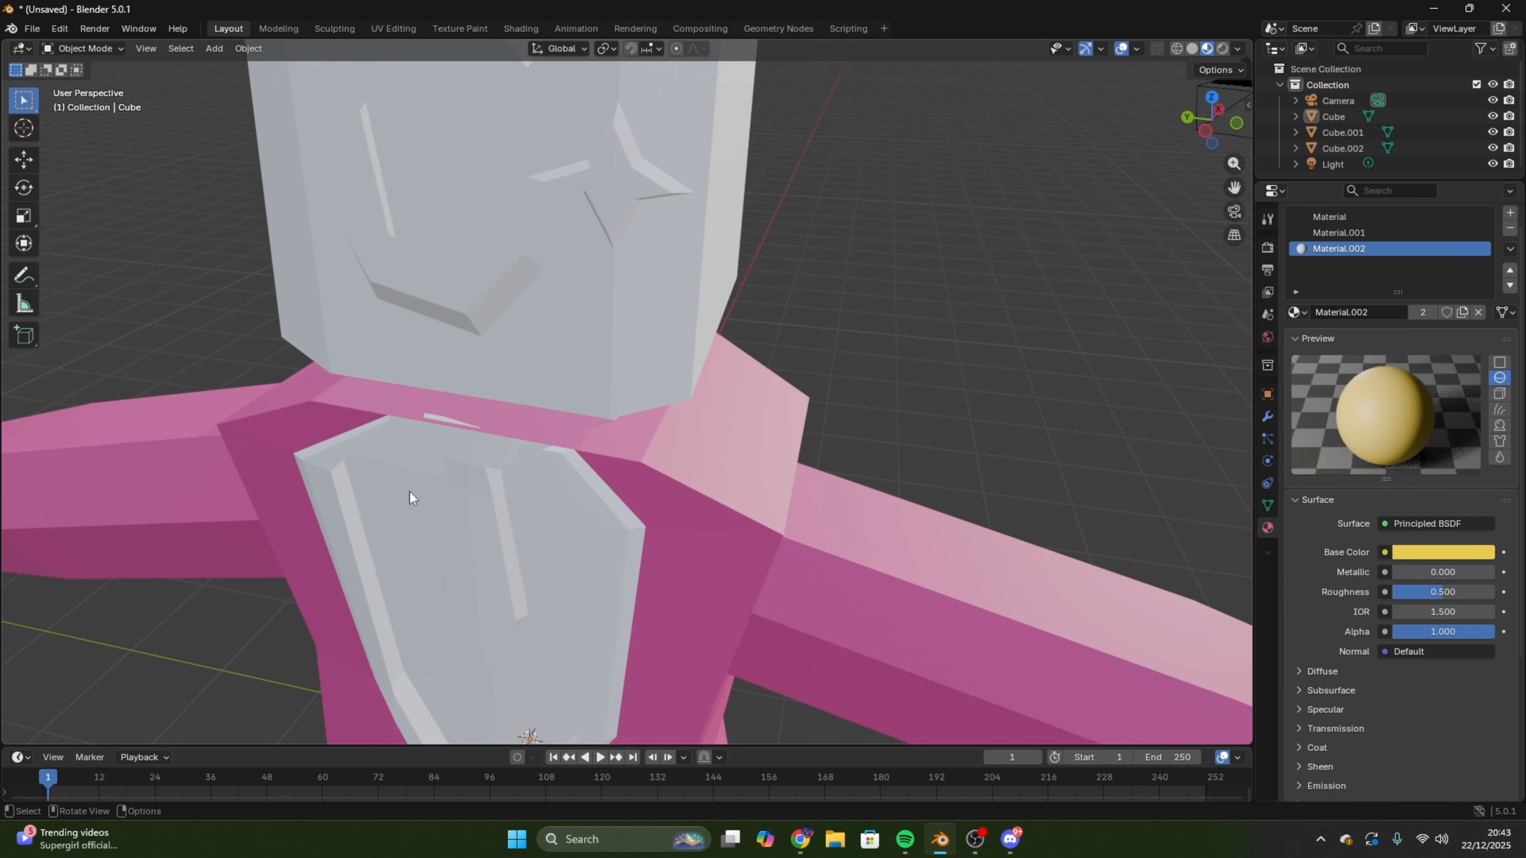
middle_drag(1232, 382, 756, 365)
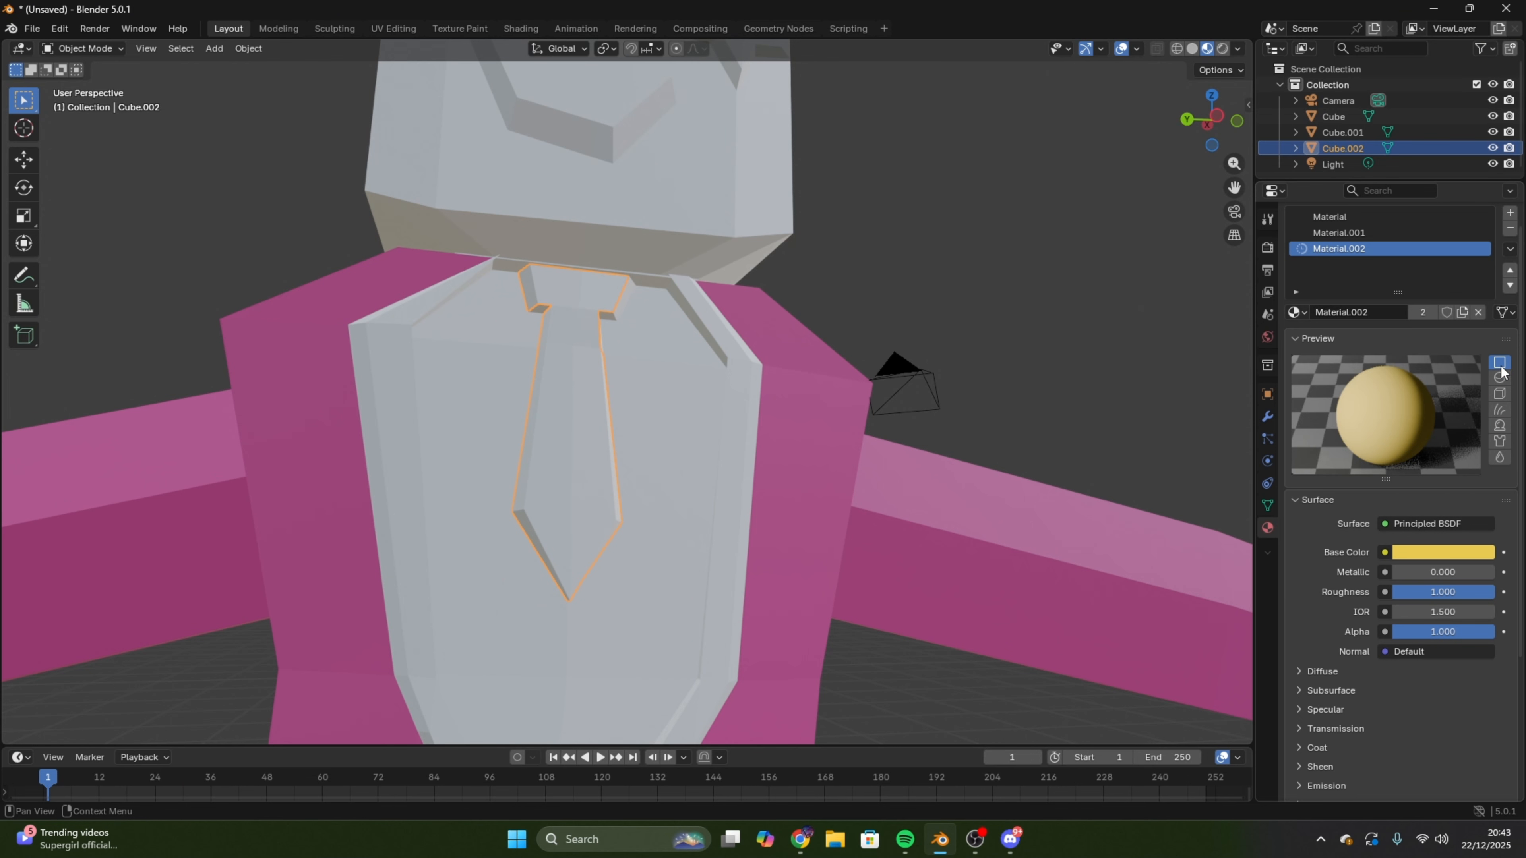
click(1408, 554)
- Separate the leftover side face of the tie knot from the body mesh
middle_drag(986, 304, 909, 311)
key(Tab)
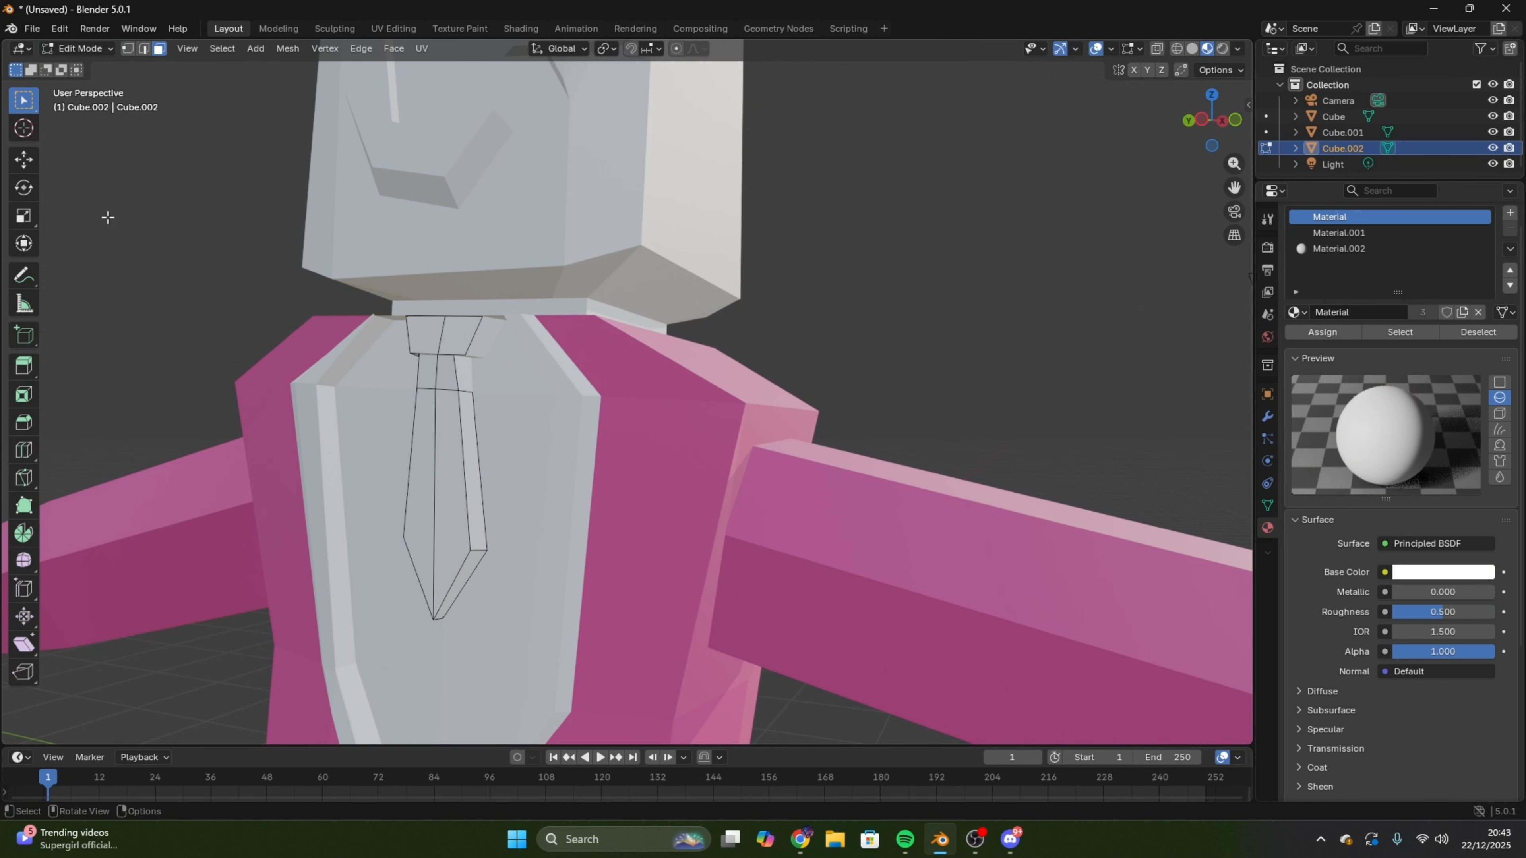
key(Tab)
click(424, 396)
key(Tab)
right_click(424, 396)
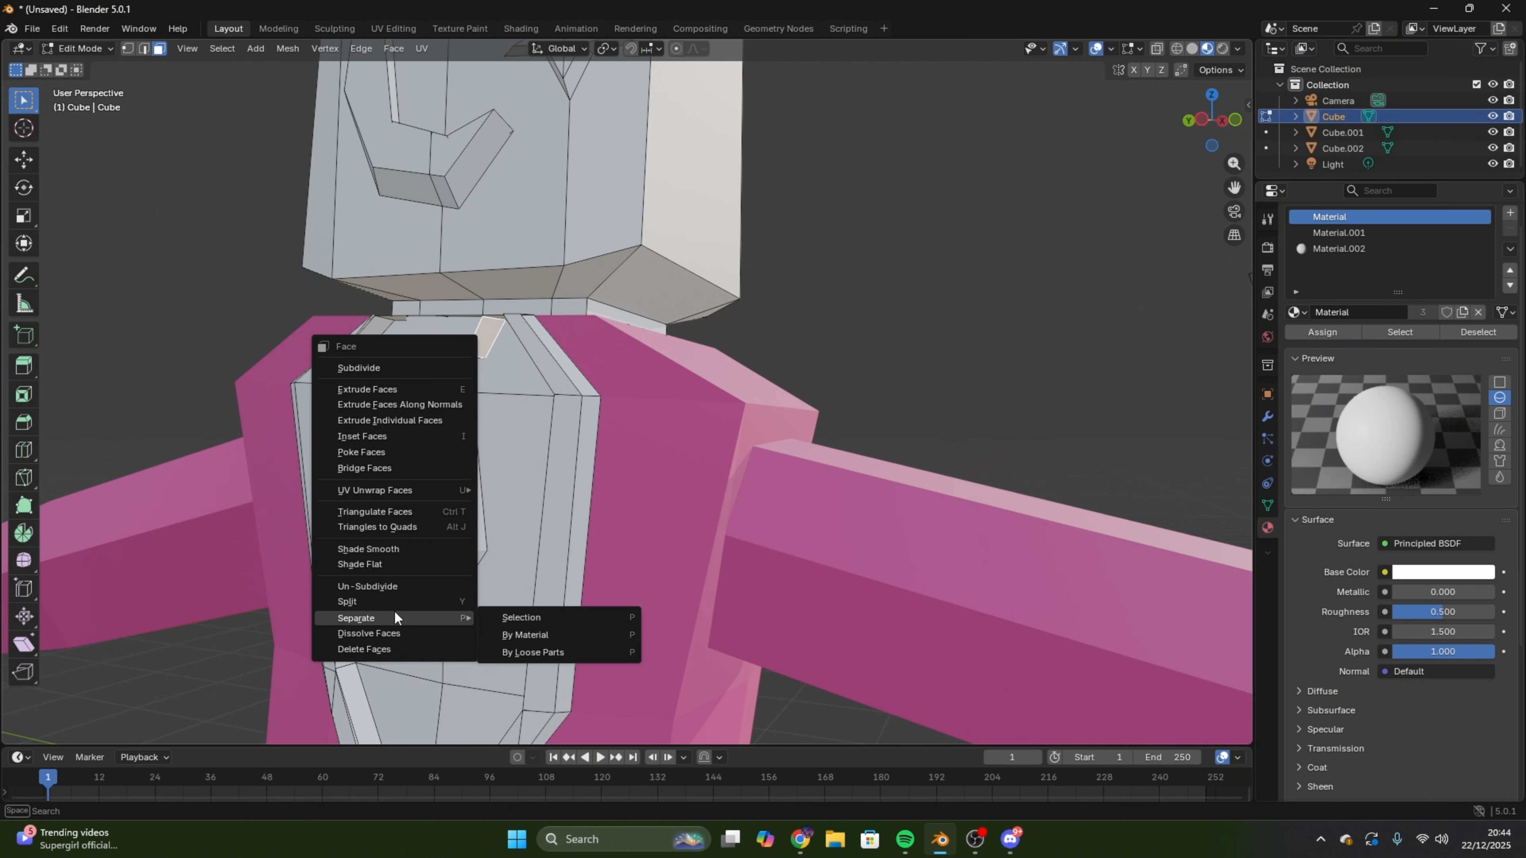
click(522, 618)
- Return to Object Mode and join the separated knot face with the tie object
click(90, 49)
click(95, 67)
click(484, 342)
shift+click(445, 418)
right_click(433, 475)
click(423, 525)
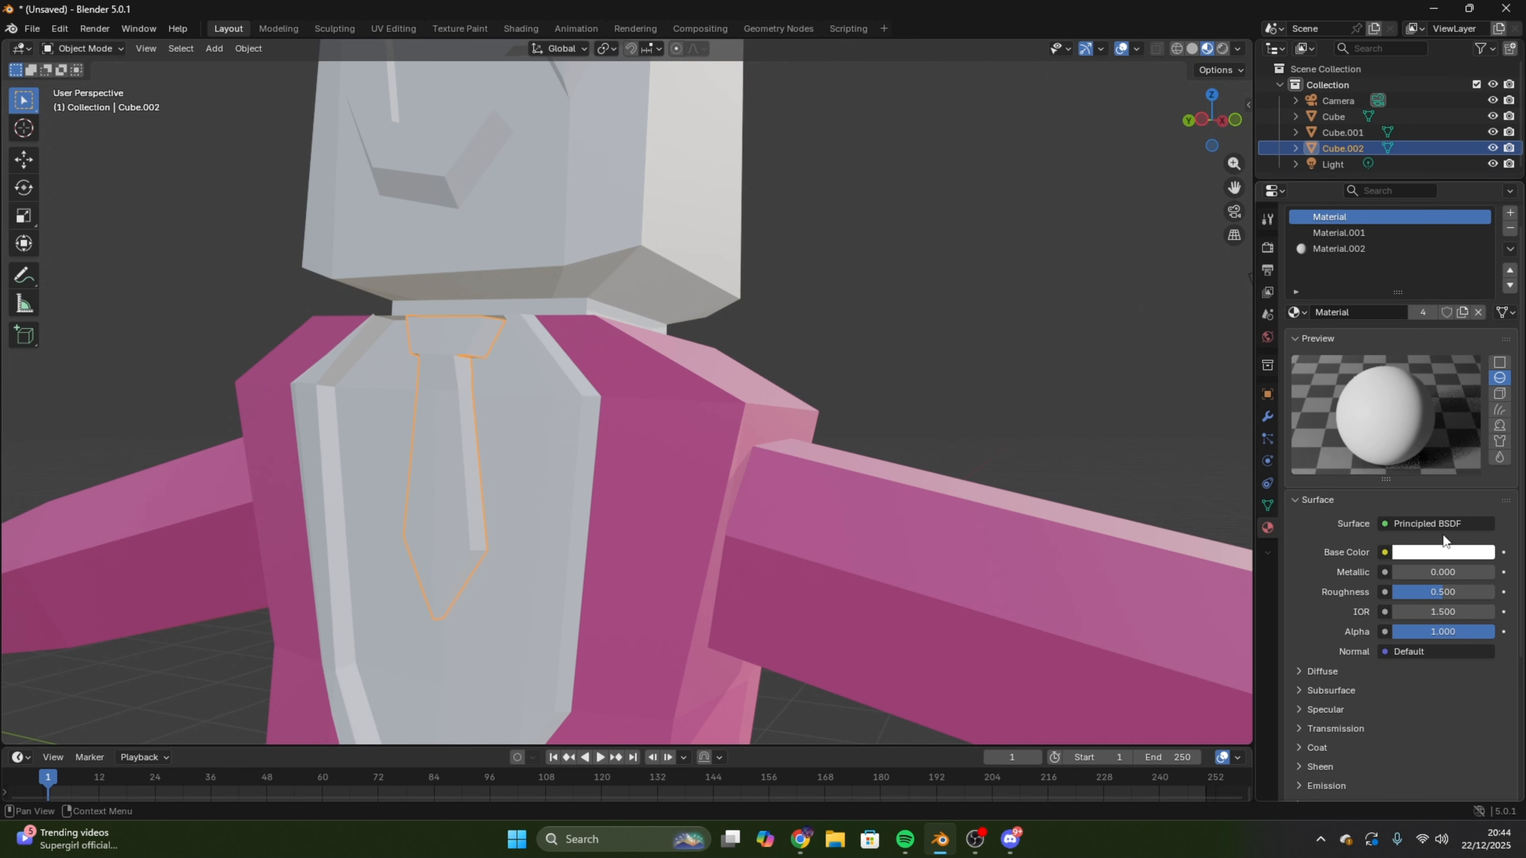
- Make a separate copy of the tie's yellow Material.002 as Material.003 and raise its metallic value
click(1444, 551)
click(1339, 246)
click(1342, 338)
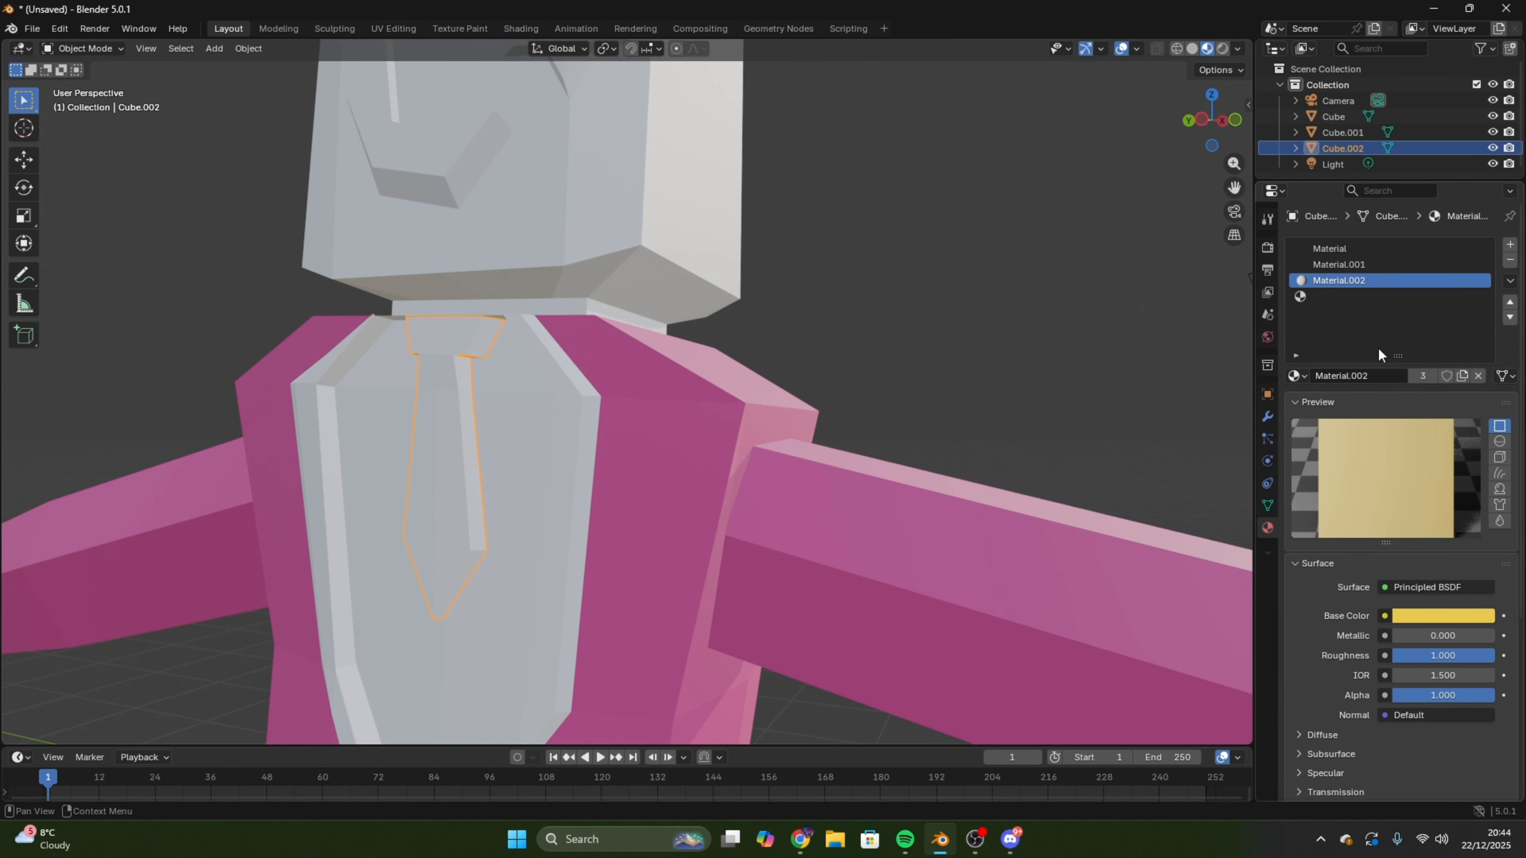
click(1503, 344)
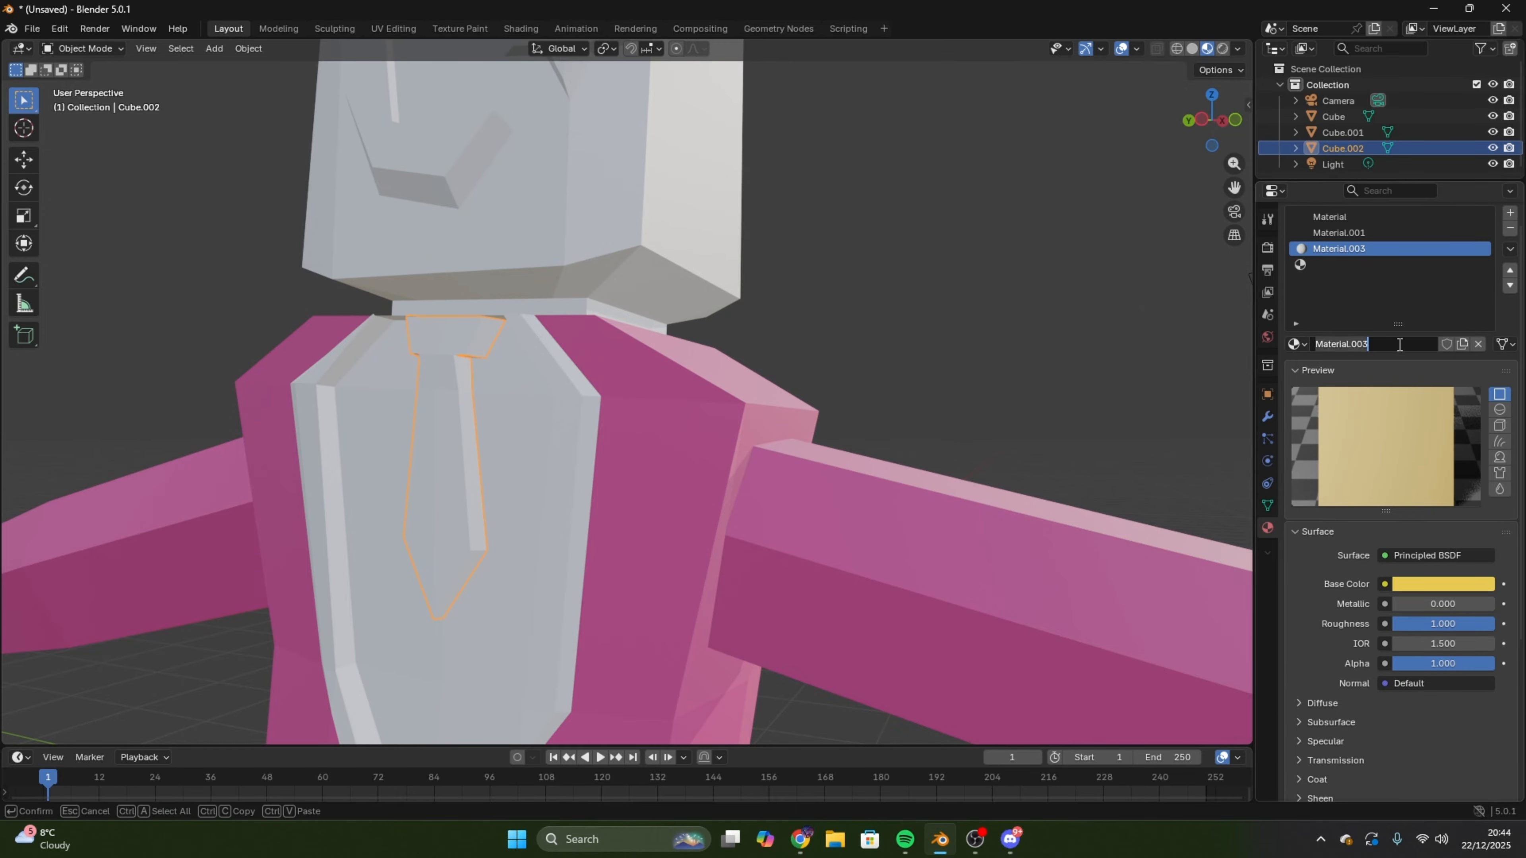
key(Return)
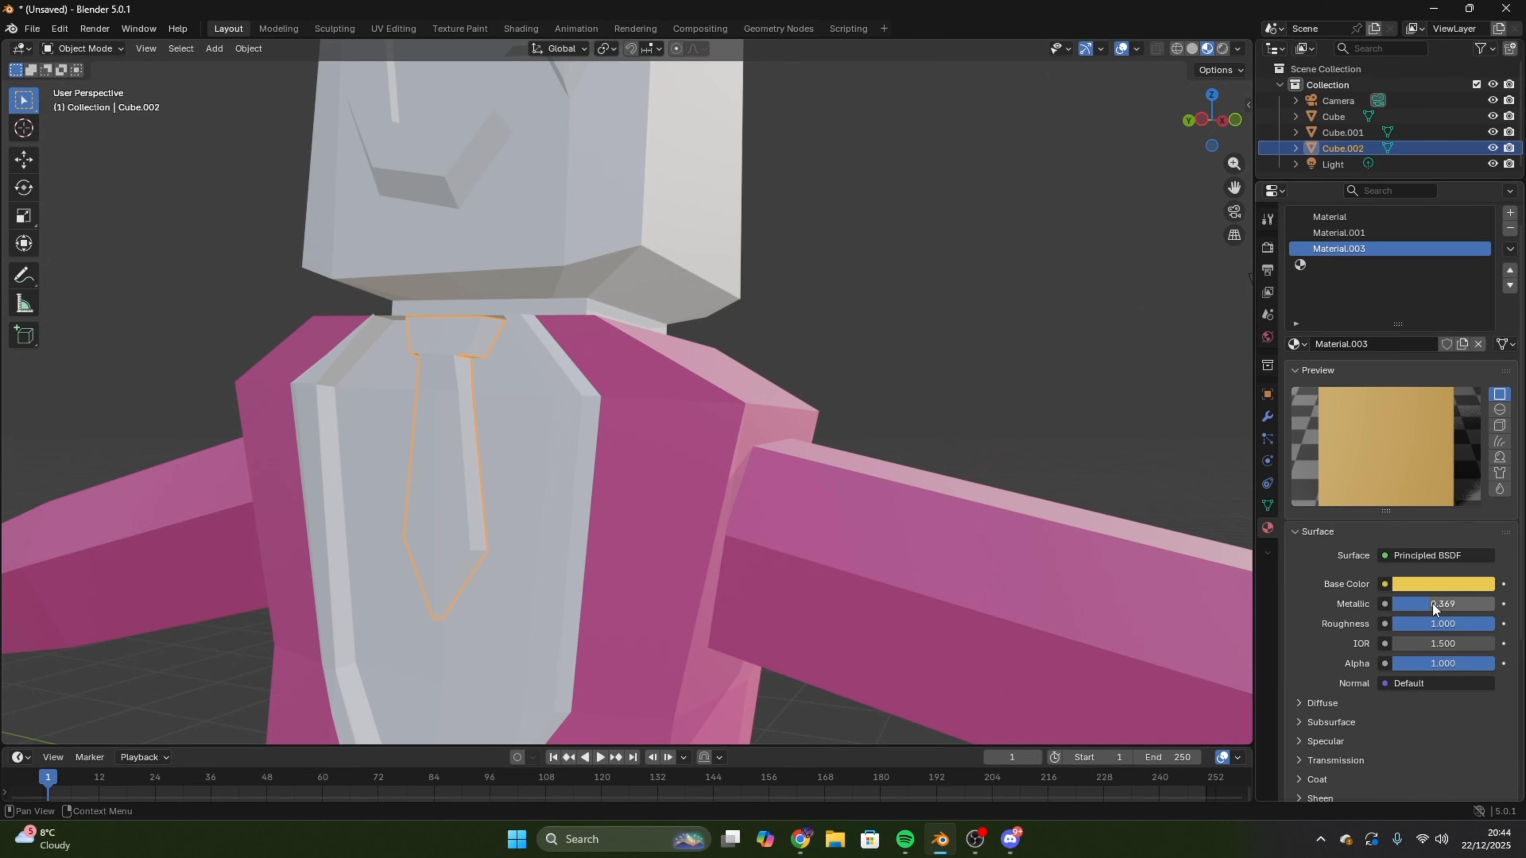
click(1393, 686)
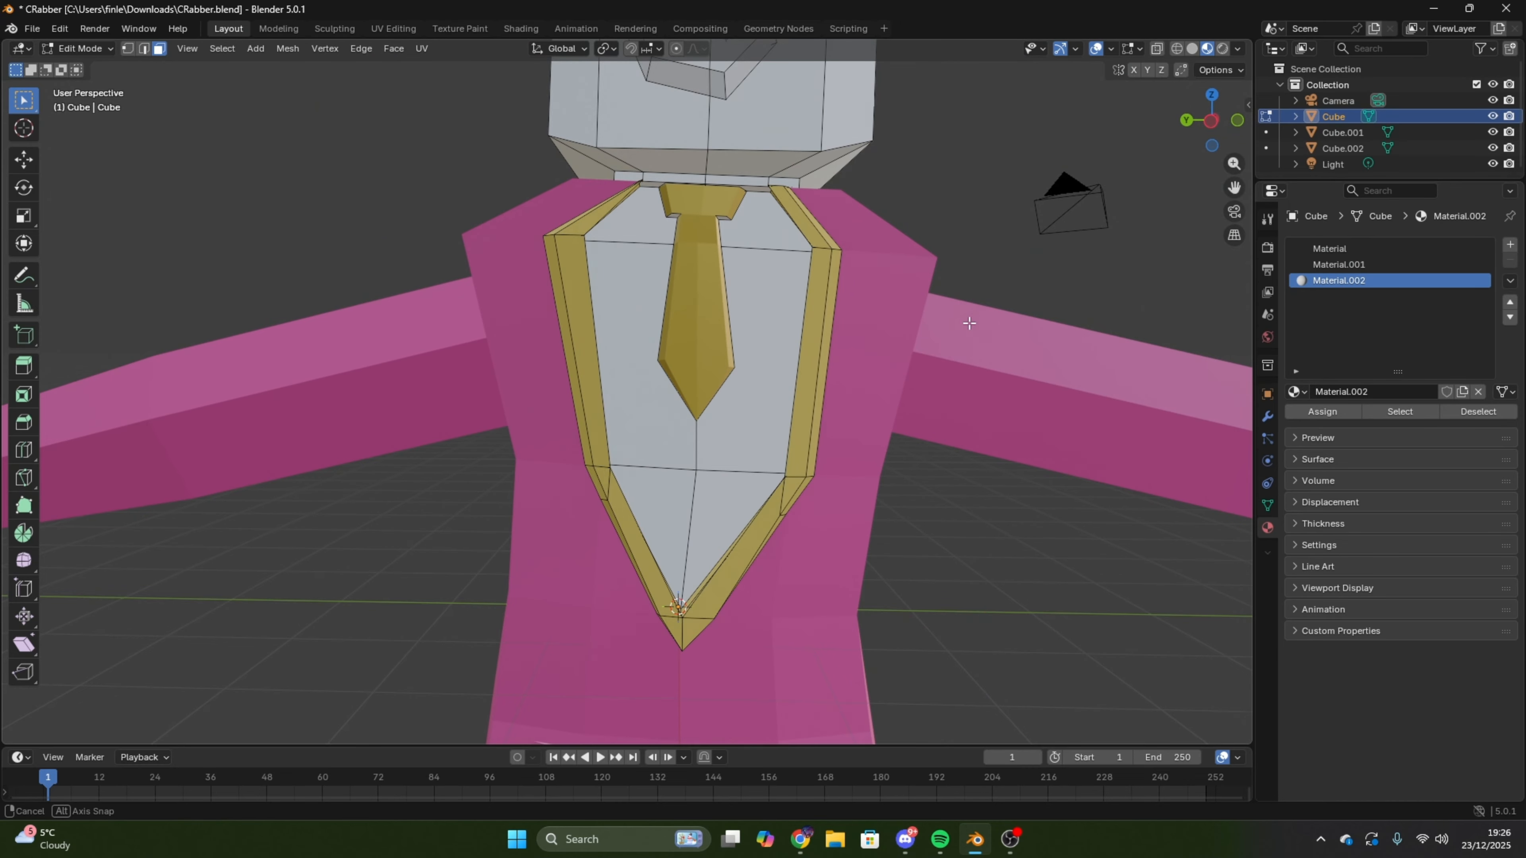
- Select all the shirt faces of the body between the gold lapels, including those beside the tie knot
middle_drag(964, 317, 927, 562)
scroll(780, 511, up, 2)
click(546, 484)
key(Tab)
scroll(834, 552, down, 6)
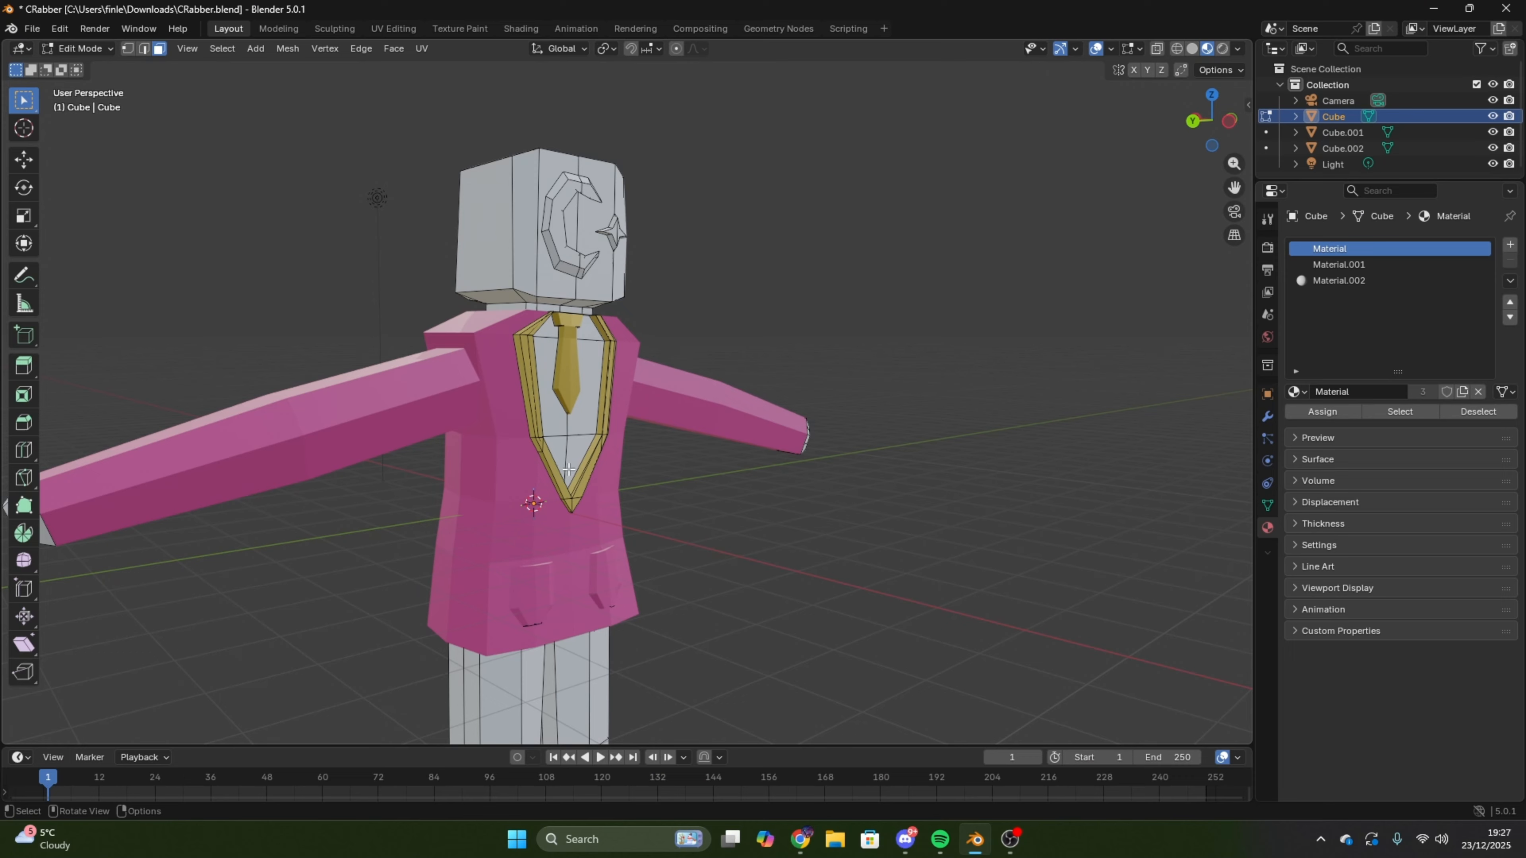
scroll(553, 433, up, 6)
shift+click(411, 544)
shift+click(366, 361)
shift+click(510, 384)
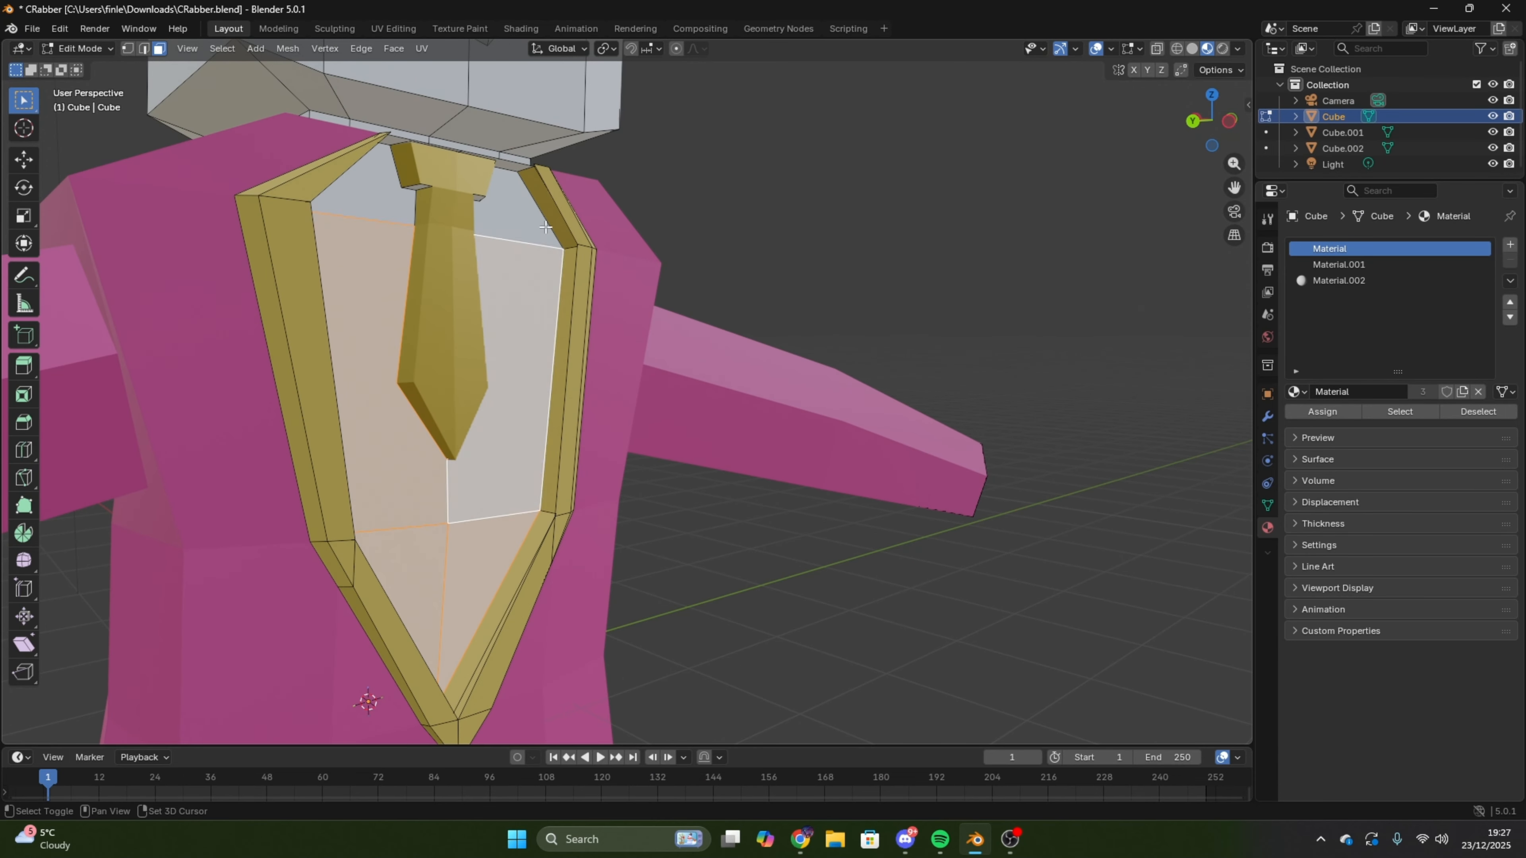
shift+click(523, 204)
shift+click(365, 186)
middle_drag(541, 241, 676, 241)
- Create Material.004 with a pale pinkish-purple base color and assign it to the shirt faces
click(1510, 245)
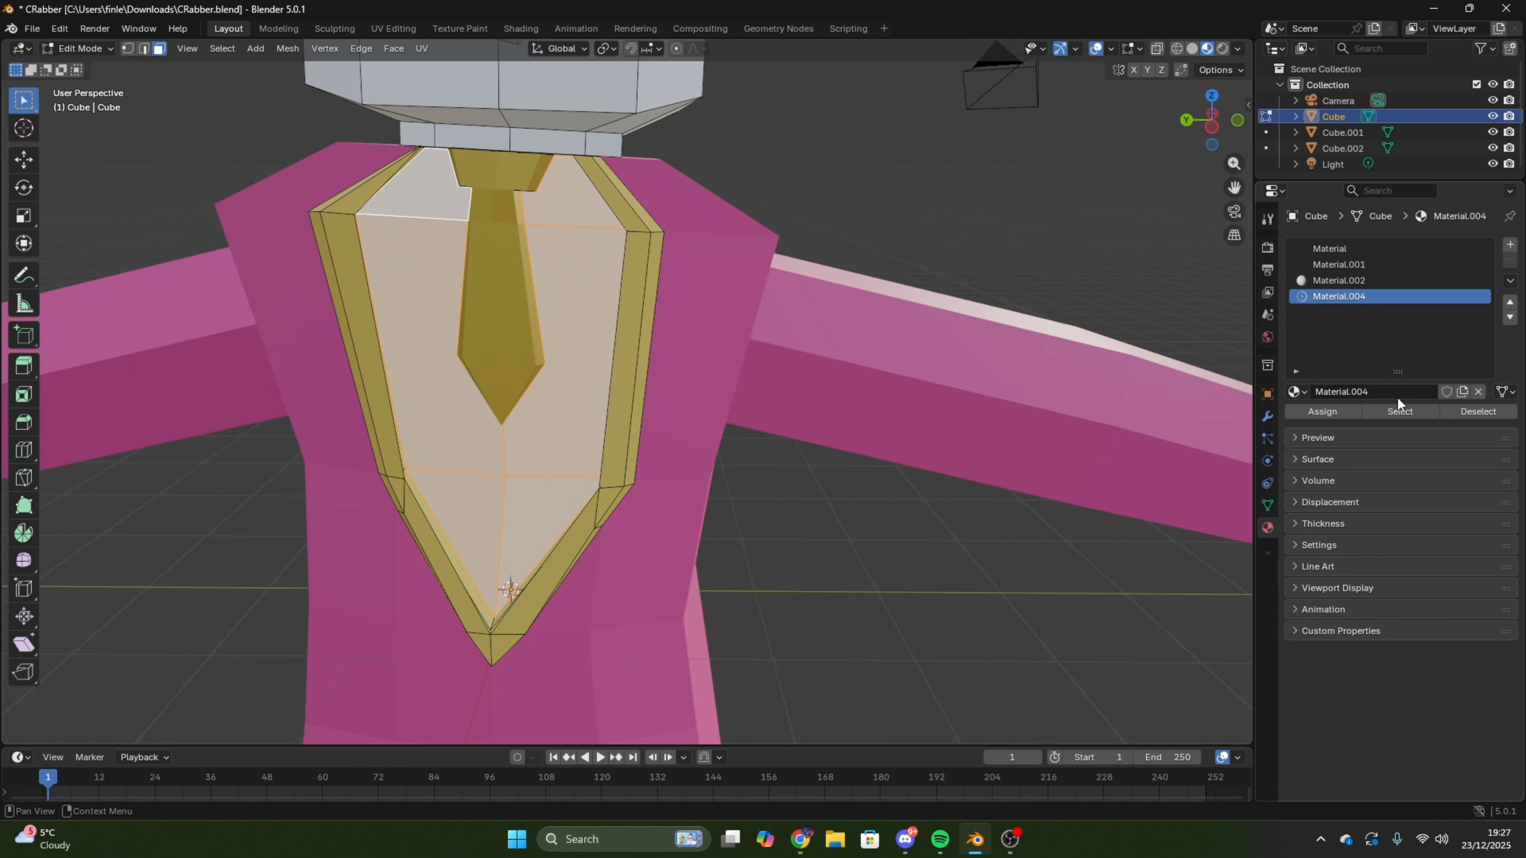
click(1397, 394)
click(1442, 512)
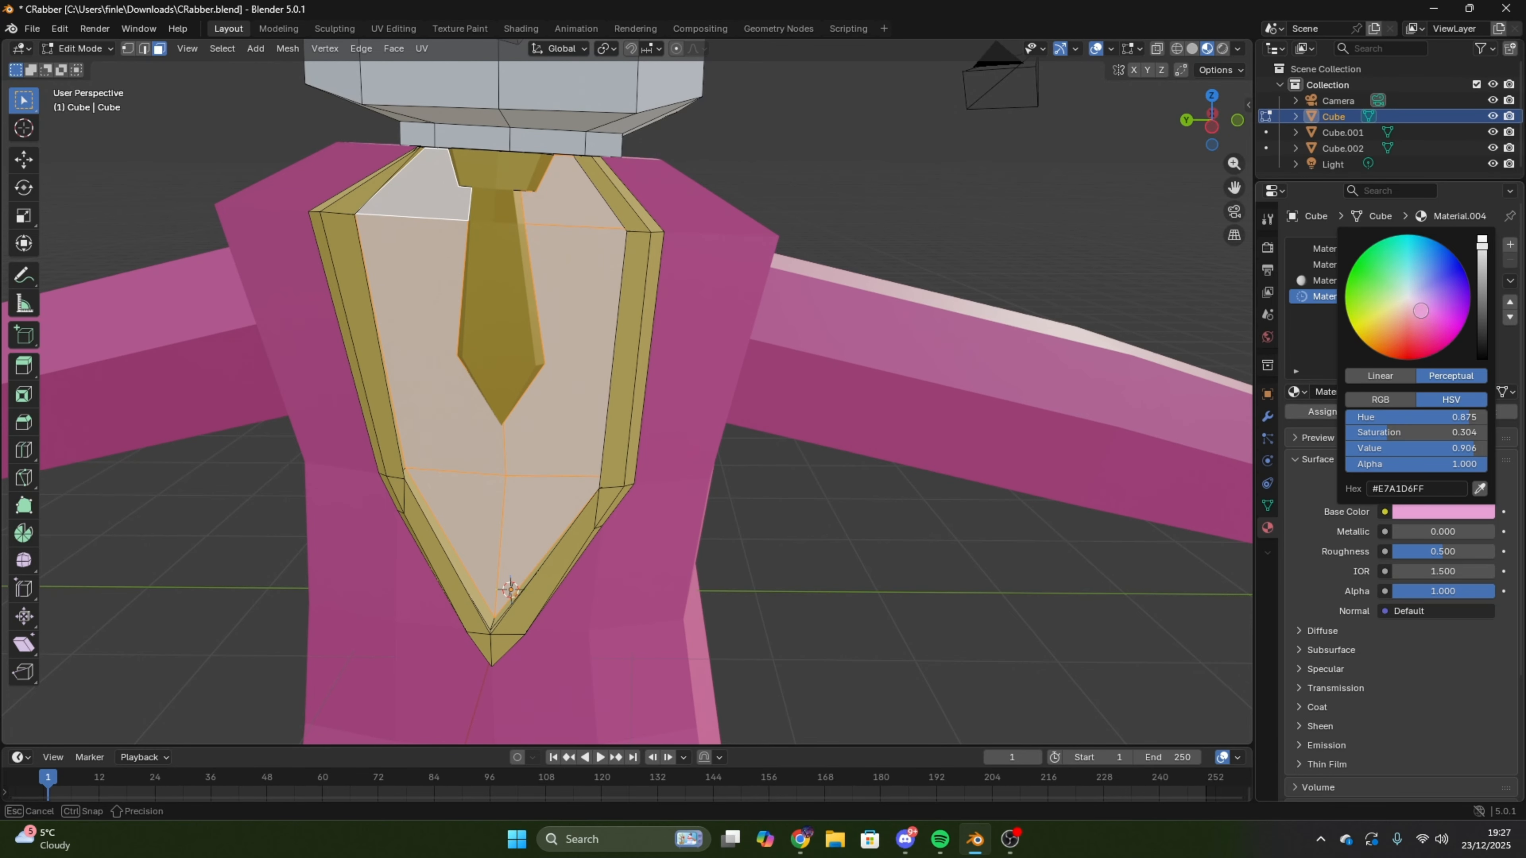
click(1326, 415)
click(835, 541)
- Try to box-select the head and neck faces from several viewing angles
middle_drag(835, 541, 966, 347)
scroll(818, 529, down, 5)
scroll(1012, 543, up, 5)
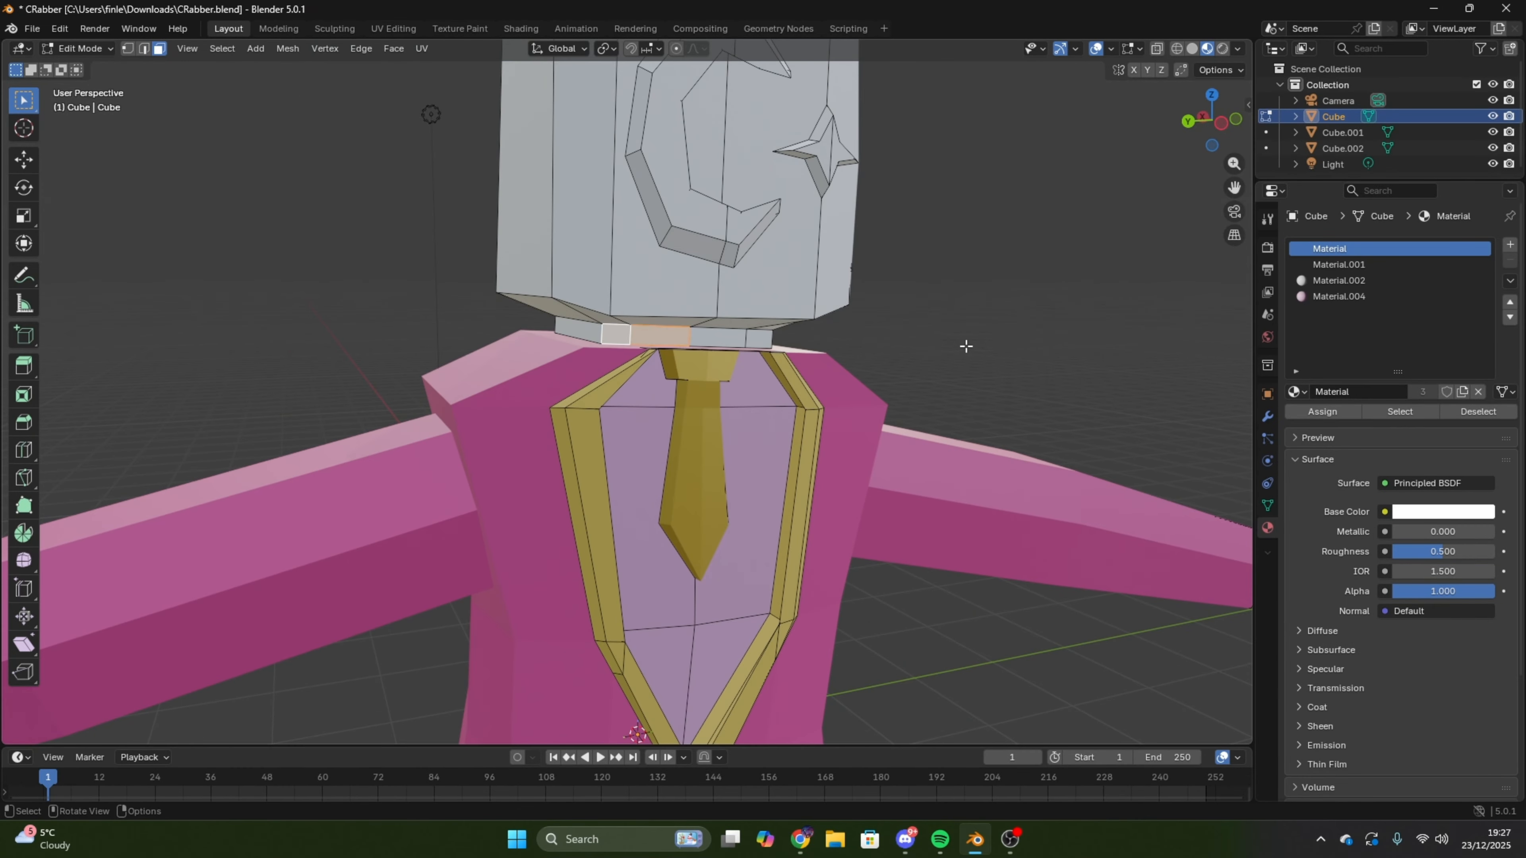
scroll(966, 346, down, 4)
shift+drag(564, 157, 799, 366)
middle_drag(799, 365, 1005, 361)
shift+drag(441, 141, 661, 361)
middle_drag(661, 361, 853, 361)
shift+drag(452, 135, 717, 366)
middle_drag(717, 366, 895, 367)
shift+drag(541, 129, 889, 398)
middle_drag(769, 367, 962, 361)
shift+drag(575, 168, 818, 369)
middle_drag(819, 369, 445, 421)
scroll(566, 484, down, 4)
scroll(566, 484, up, 5)
- Box-select every face of the block head and neck, working around the character from all sides
drag(565, 136, 849, 379)
mouse_move(848, 379)
middle_down()
mouse_move(941, 395)
mouse_move(848, 373)
middle_up()
drag(564, 113, 846, 368)
middle_drag(846, 368, 1021, 371)
shift+drag(549, 136, 781, 366)
middle_drag(781, 365, 961, 366)
shift+drag(459, 147, 667, 368)
middle_drag(667, 368, 859, 354)
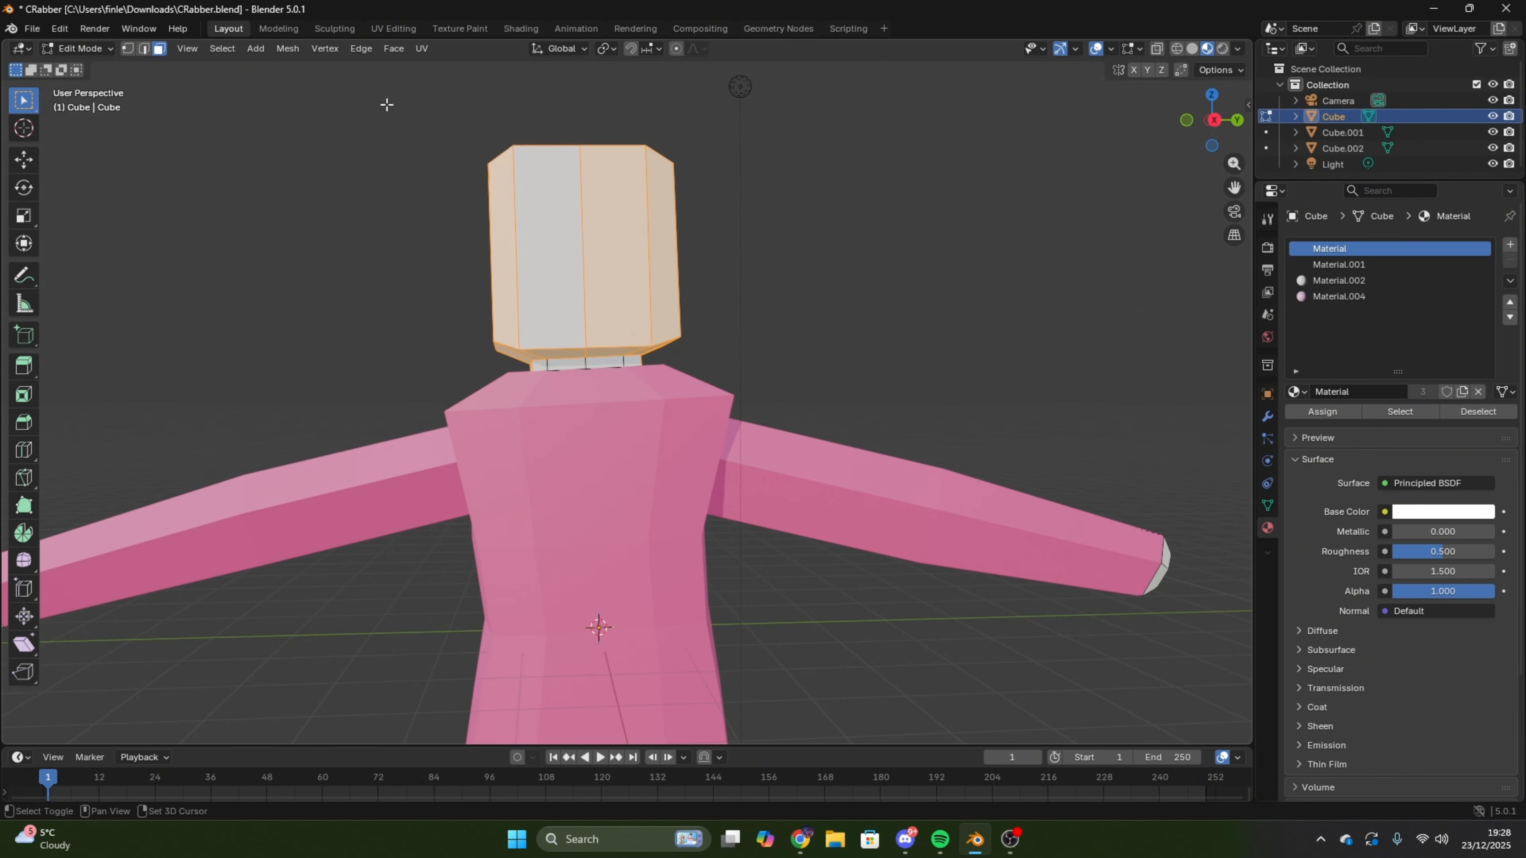
shift+drag(386, 104, 732, 359)
middle_drag(732, 359, 898, 318)
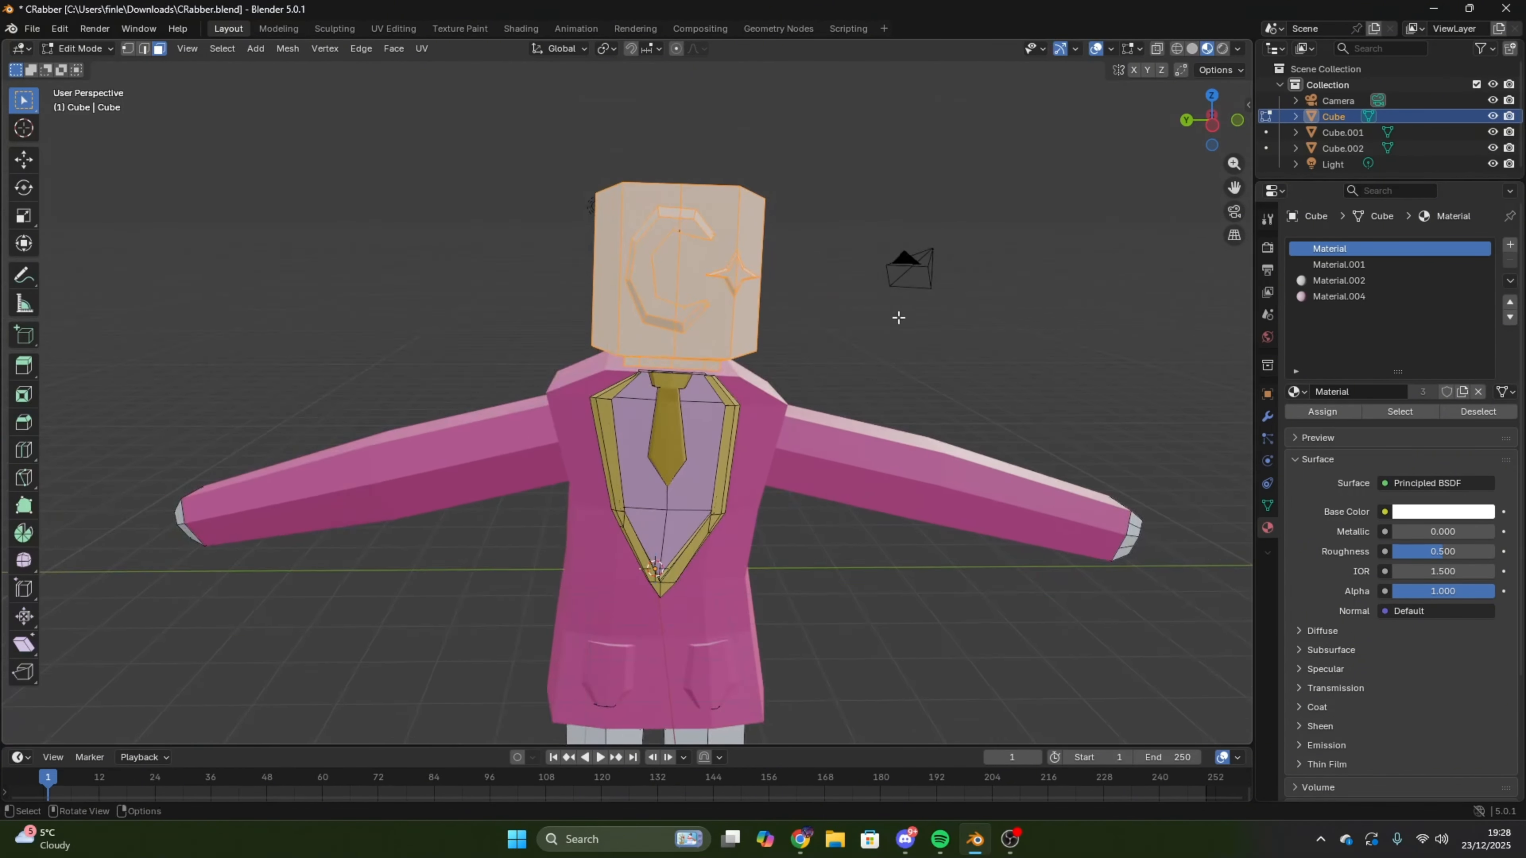
scroll(914, 325, up, 2)
middle_drag(1032, 351, 1026, 326)
- Create Material.005 with a vivid purple base color and assign it to the head and neck faces
click(1510, 245)
click(1400, 392)
click(1418, 511)
drag(1454, 332, 1461, 329)
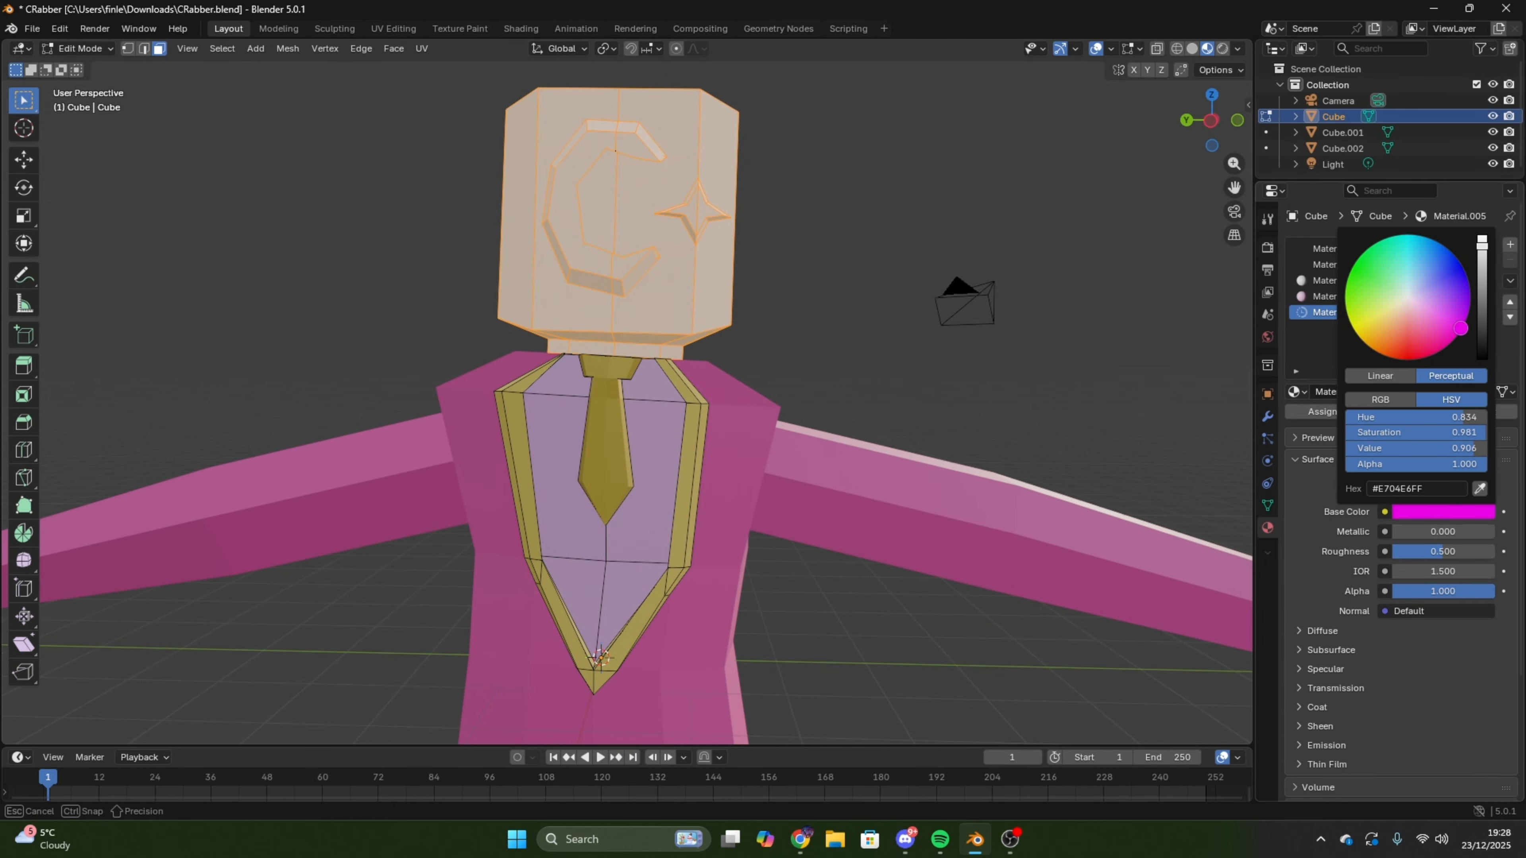
click(1324, 412)
- Try an alpha of 0.75 on the purple head material and undo it
middle_drag(914, 341, 967, 382)
click(1449, 595)
text(0.75)
key(Return)
middle_drag(859, 388, 913, 370)
key(ctrl+z)
- Select the front and side faces of the crescent moon on the head
click(1012, 249)
mouse_move(877, 271)
middle_down()
mouse_move(930, 283)
mouse_move(883, 279)
middle_up()
click(543, 216)
shift+click(565, 158)
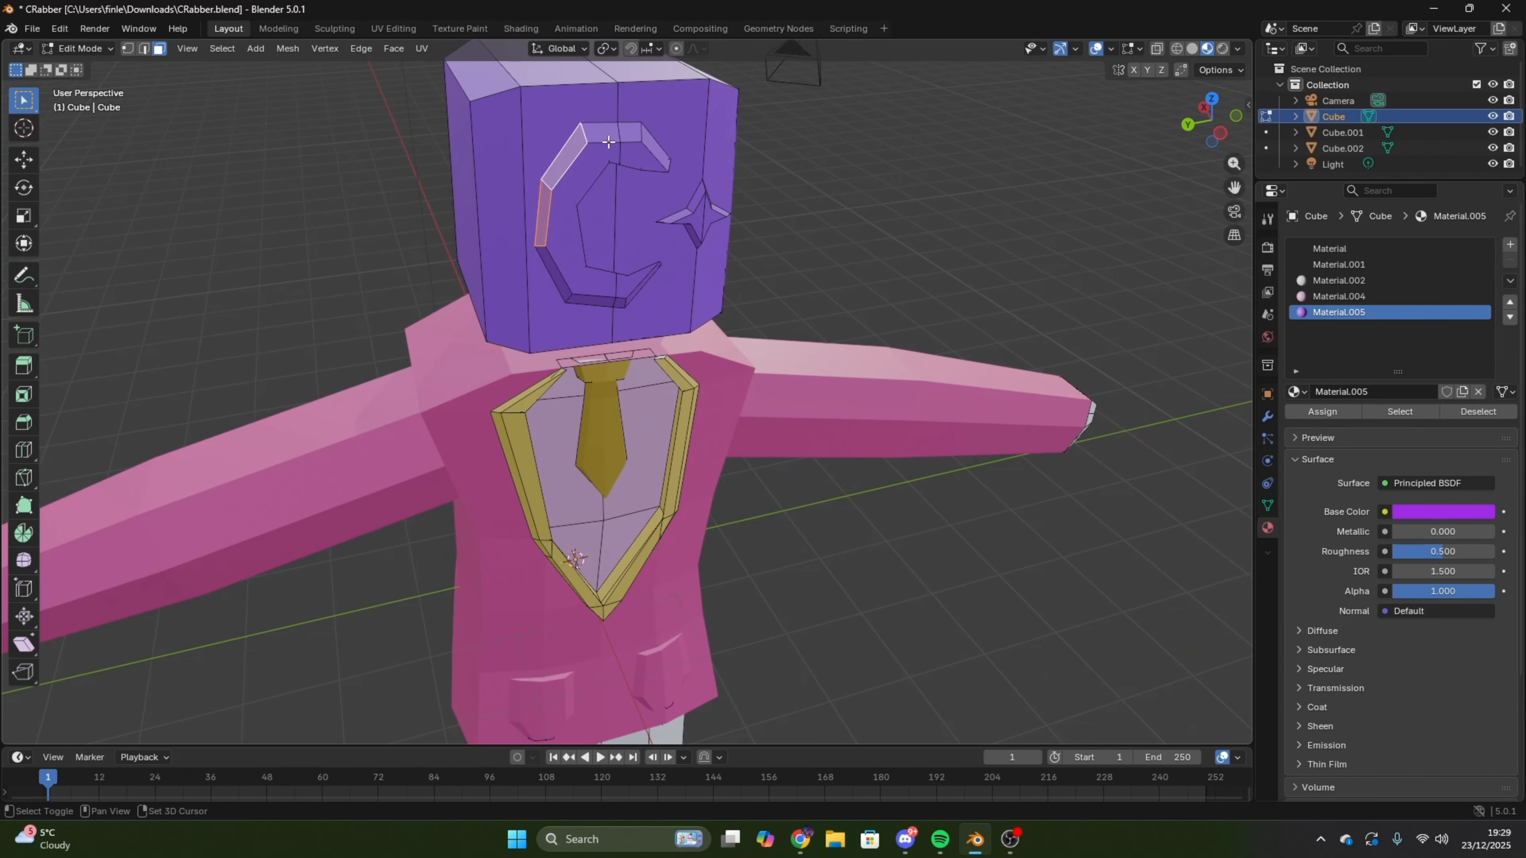
middle_drag(842, 354, 817, 253)
shift+click(766, 342)
scroll(890, 313, up, 4)
shift+click(890, 404)
middle_drag(787, 337, 865, 354)
shift+click(899, 322)
shift+click(822, 240)
middle_drag(841, 258, 710, 337)
- Assign the yellow Material.002 to the crescent moon faces and clear the selection
click(1340, 280)
click(1322, 412)
click(1021, 286)
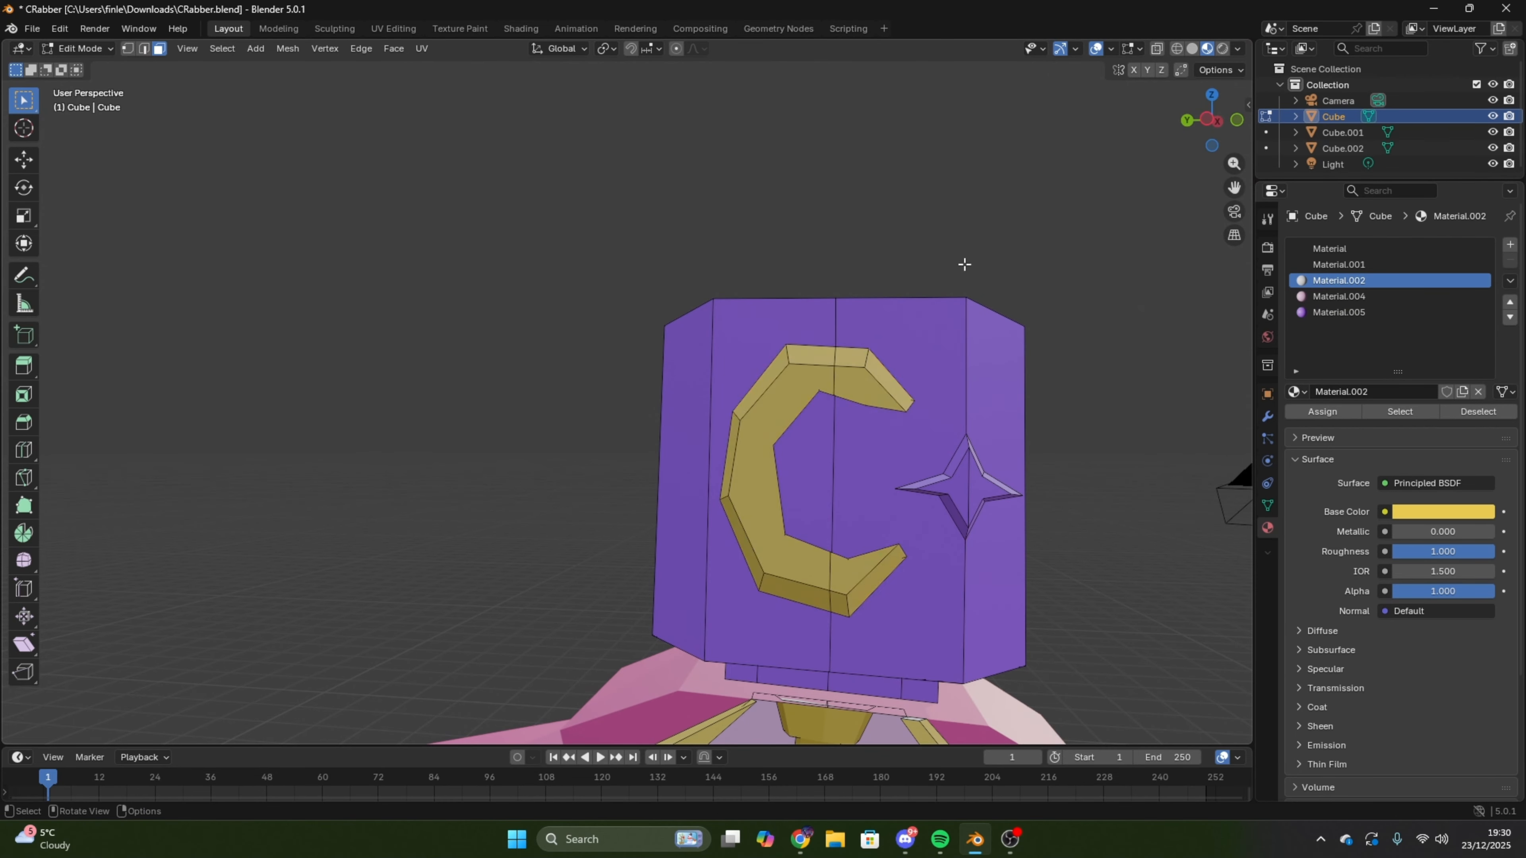
- Select the faces of the star beside the moon and assign the yellow Material.002 to them
middle_drag(901, 360, 949, 373)
click(719, 448)
click(728, 440)
shift+click(691, 472)
middle_drag(774, 454, 842, 397)
shift+click(835, 437)
shift+click(883, 482)
shift+middle_drag(799, 601, 1042, 409)
click(1322, 412)
scroll(1043, 408, down, 9)
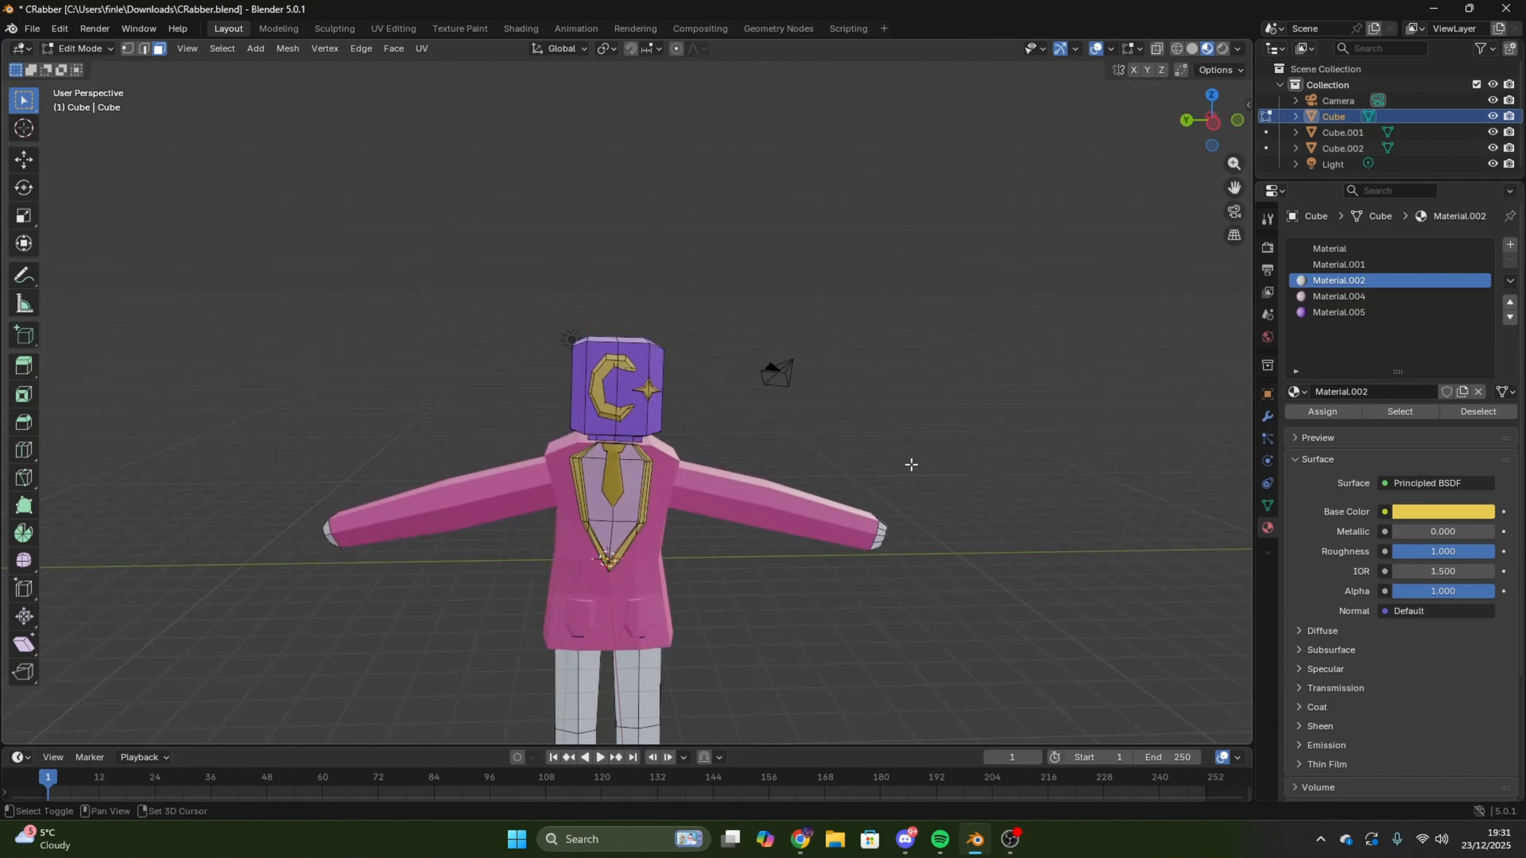
- Create Material.006 for the legs and give it a magenta-purple base color
middle_drag(910, 463, 842, 373)
scroll(842, 384, up, 4)
click(707, 535)
middle_drag(781, 481, 853, 469)
click(1361, 314)
click(1510, 245)
click(1385, 392)
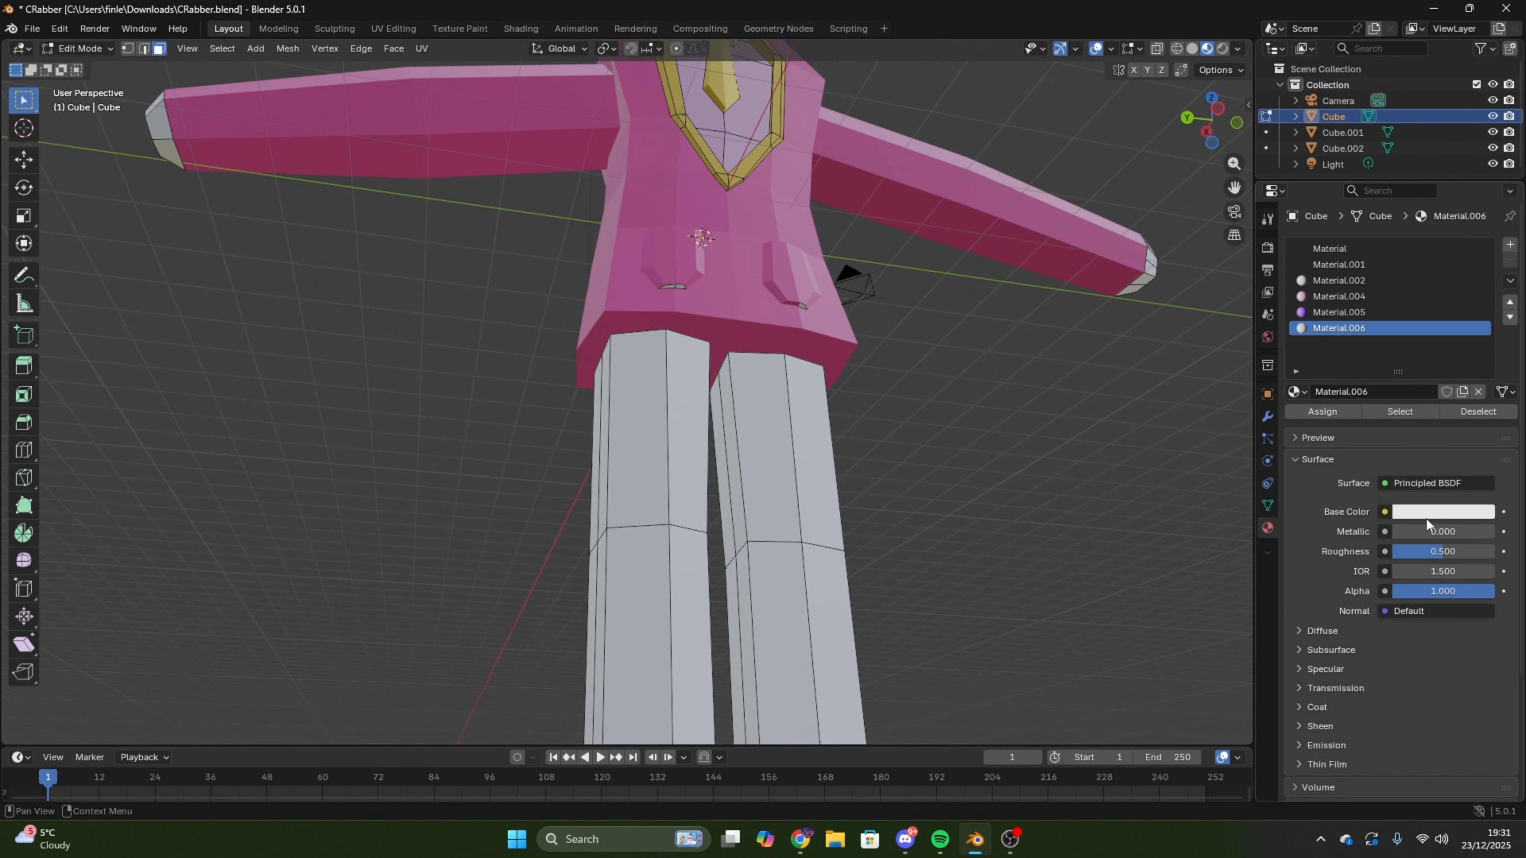
click(1428, 514)
drag(1443, 304, 1482, 281)
click(1442, 510)
- Select the faces of both legs from the front, sides and back
click(634, 427)
scroll(889, 447, down, 4)
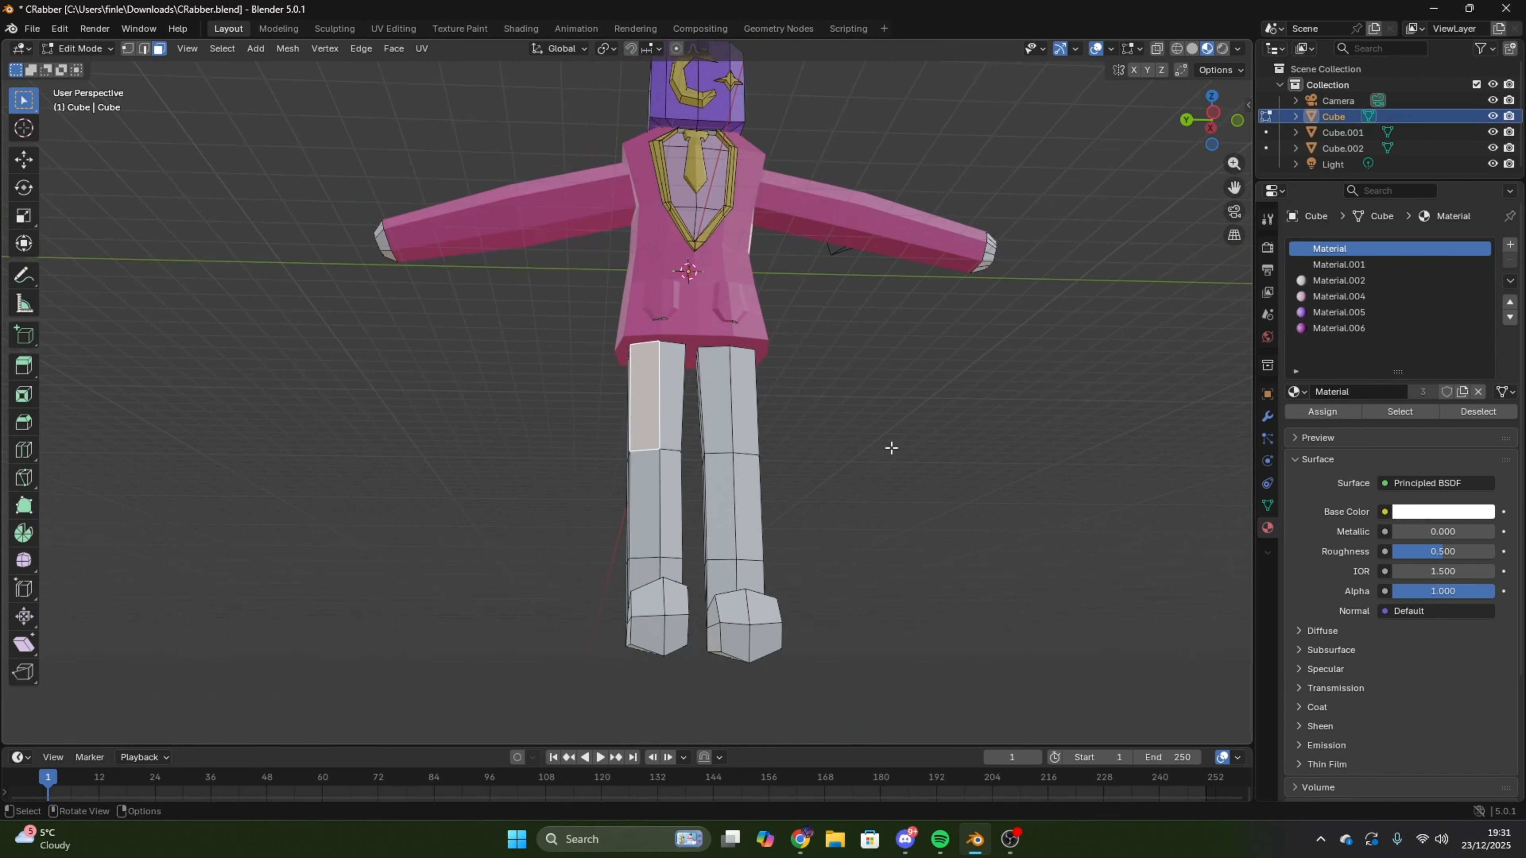
shift+click(649, 508)
shift+click(721, 403)
middle_drag(889, 447, 721, 446)
shift+click(793, 385)
middle_drag(961, 541, 806, 553)
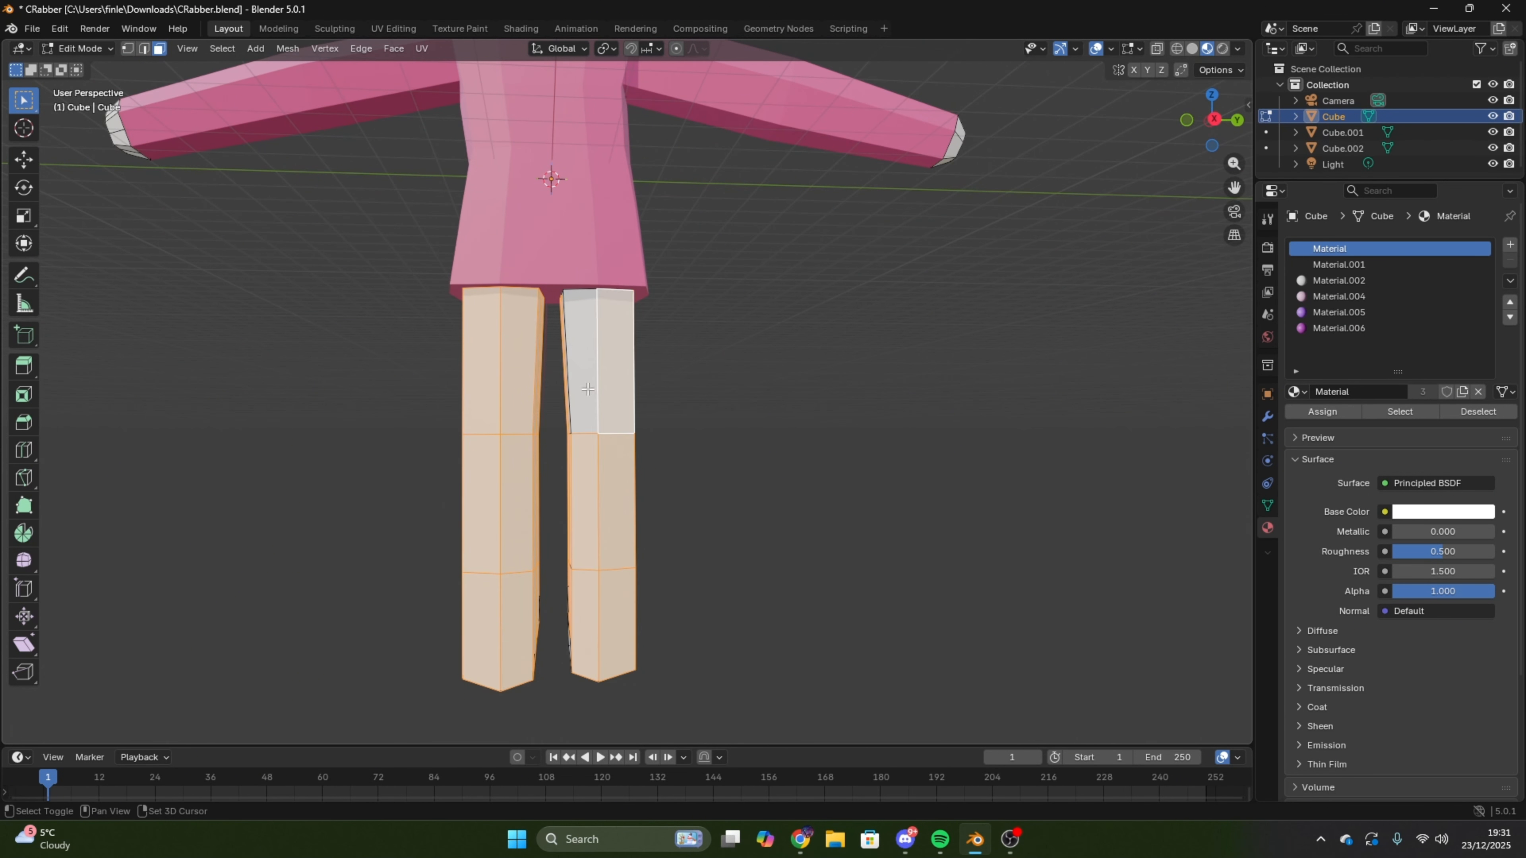
middle_drag(588, 390, 1159, 413)
- Assign Material.006 to the selected leg faces and clear the selection
click(1339, 328)
click(1323, 412)
click(961, 364)
- Select the faces of both feet and the lowest leg segments from both sides of the character
middle_drag(961, 365, 861, 470)
click(502, 607)
middle_drag(503, 607, 565, 577)
shift+click(565, 577)
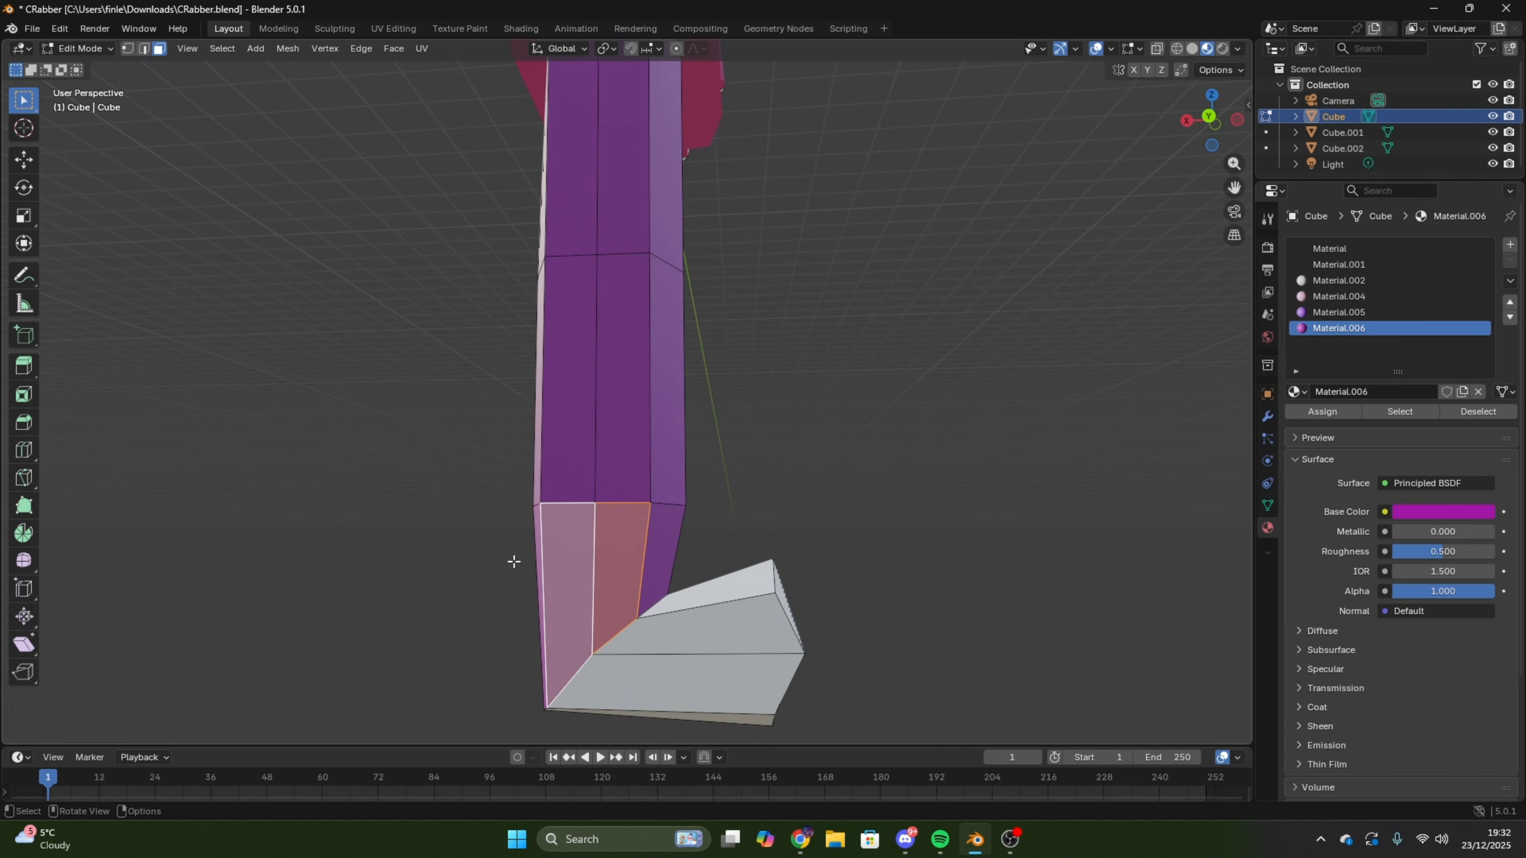
shift+drag(475, 558, 935, 724)
middle_drag(935, 723, 849, 545)
shift+drag(848, 546, 354, 740)
middle_drag(354, 739, 590, 7)
- Add the remaining side and back faces of both lowest leg segments to the shoe selection
shift+click(554, 496)
middle_drag(554, 496, 534, 517)
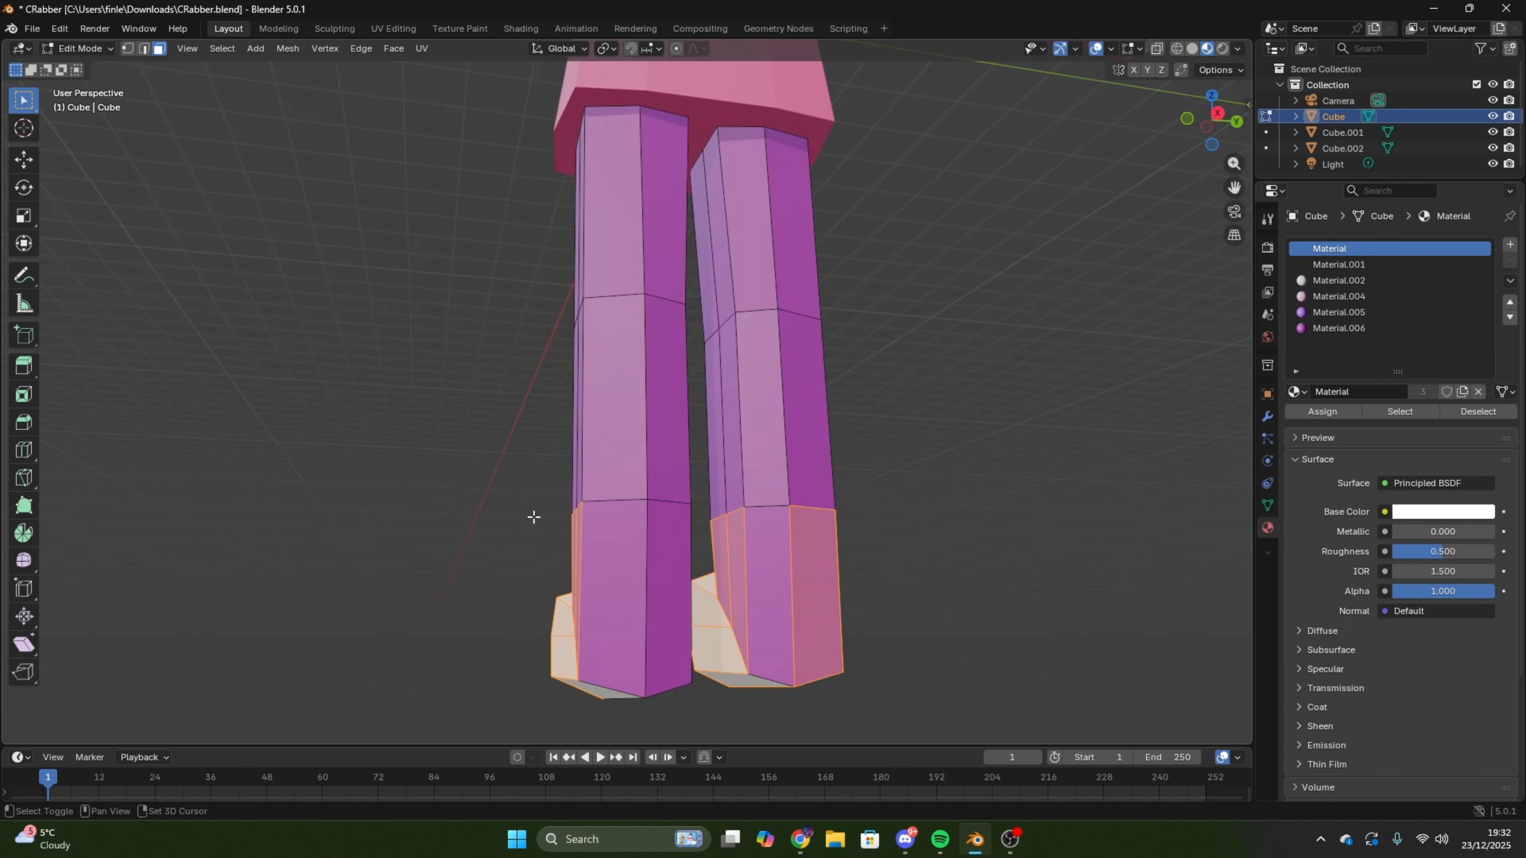
shift+click(613, 583)
shift+click(769, 583)
shift+click(652, 583)
mouse_move(769, 583)
middle_down()
mouse_move(655, 571)
mouse_move(875, 606)
mouse_move(781, 578)
middle_up()
- Create Material.007 with a brown base color and assign it to the selected shoe faces
click(1510, 245)
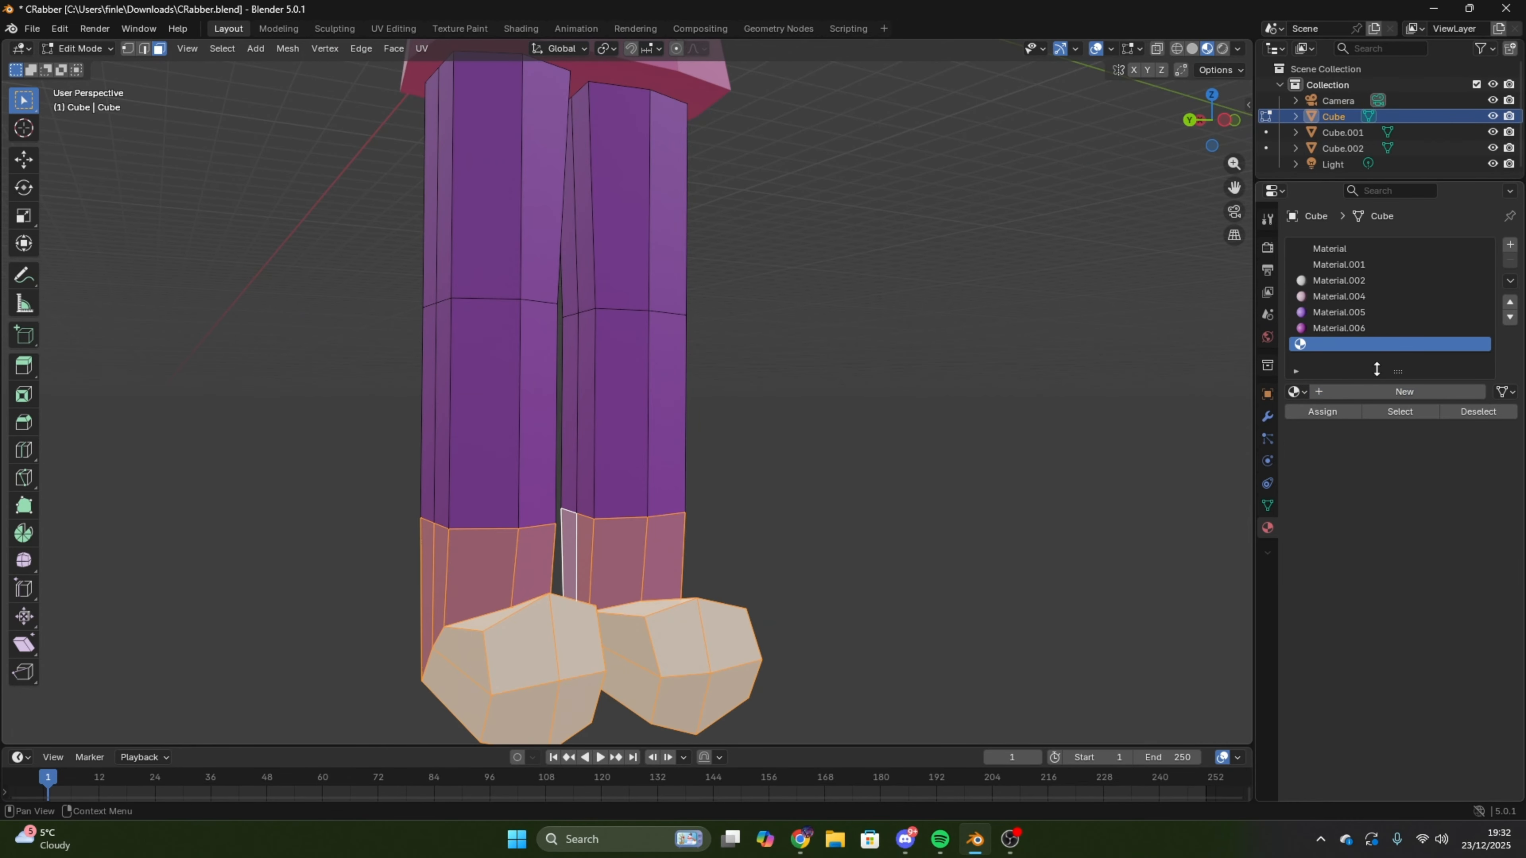
click(1404, 392)
click(1412, 511)
click(1323, 411)
click(986, 475)
- Knife-cut a thin horizontal band around both legs just above the brown shoes
middle_drag(985, 475, 245, 153)
scroll(849, 417, down, 6)
scroll(807, 420, up, 5)
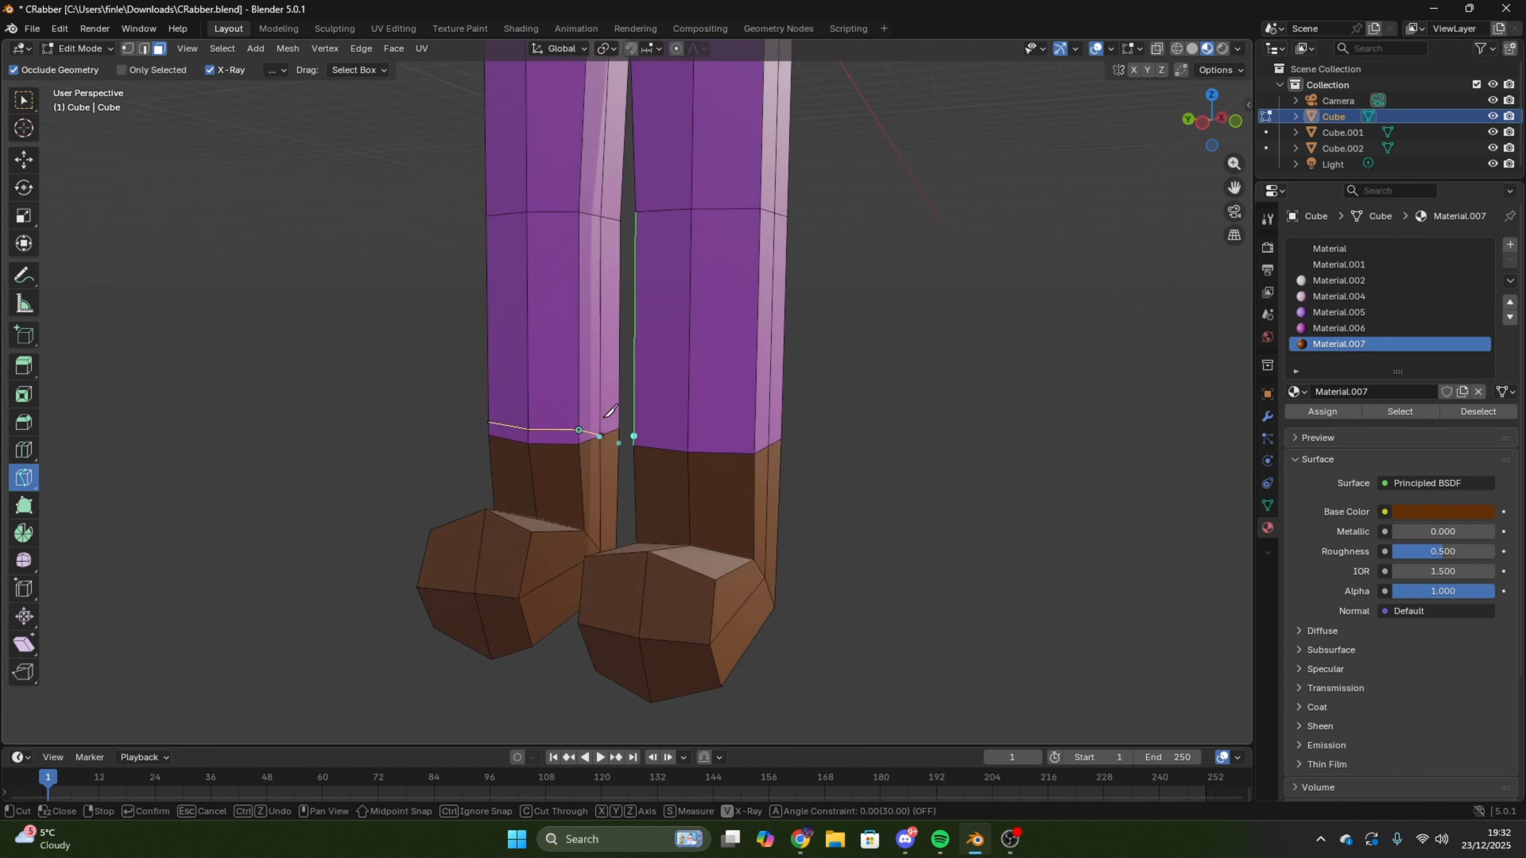
middle_drag(659, 404, 420, 444)
- Select the band faces above the shoes and try to extrude and scale them into a raised rim
shift+click(585, 455)
shift+click(612, 450)
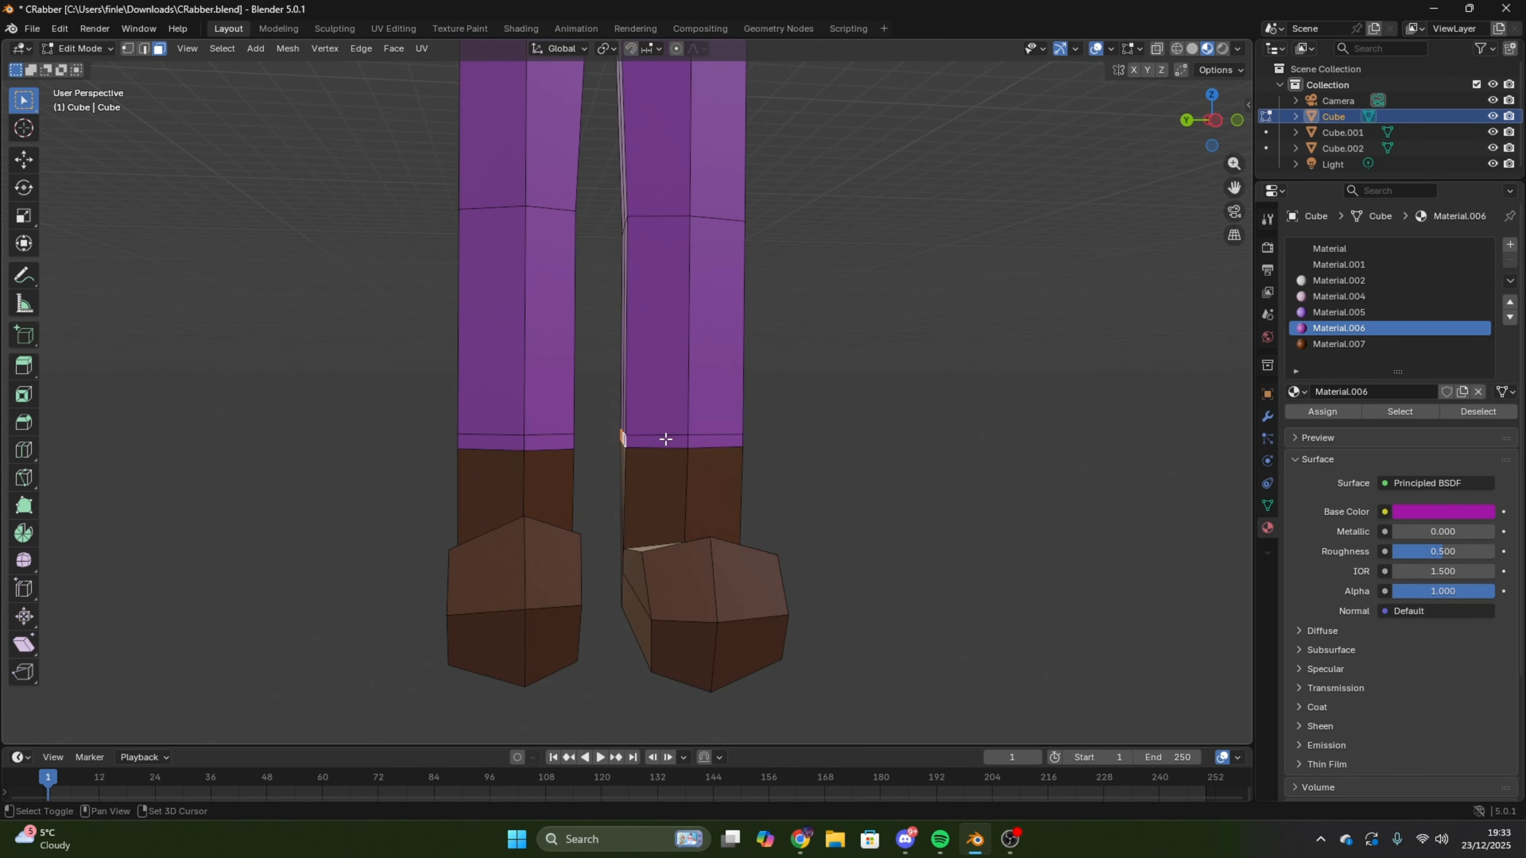
shift+click(664, 440)
middle_drag(703, 441, 637, 442)
shift+click(743, 462)
shift+click(784, 456)
key(e)
middle_drag(828, 434, 732, 391)
key(e)
right_click(727, 383)
click(24, 216)
middle_drag(385, 368, 691, 385)
- Select the faces of the thin band above the shoes all the way around both legs
click(733, 409)
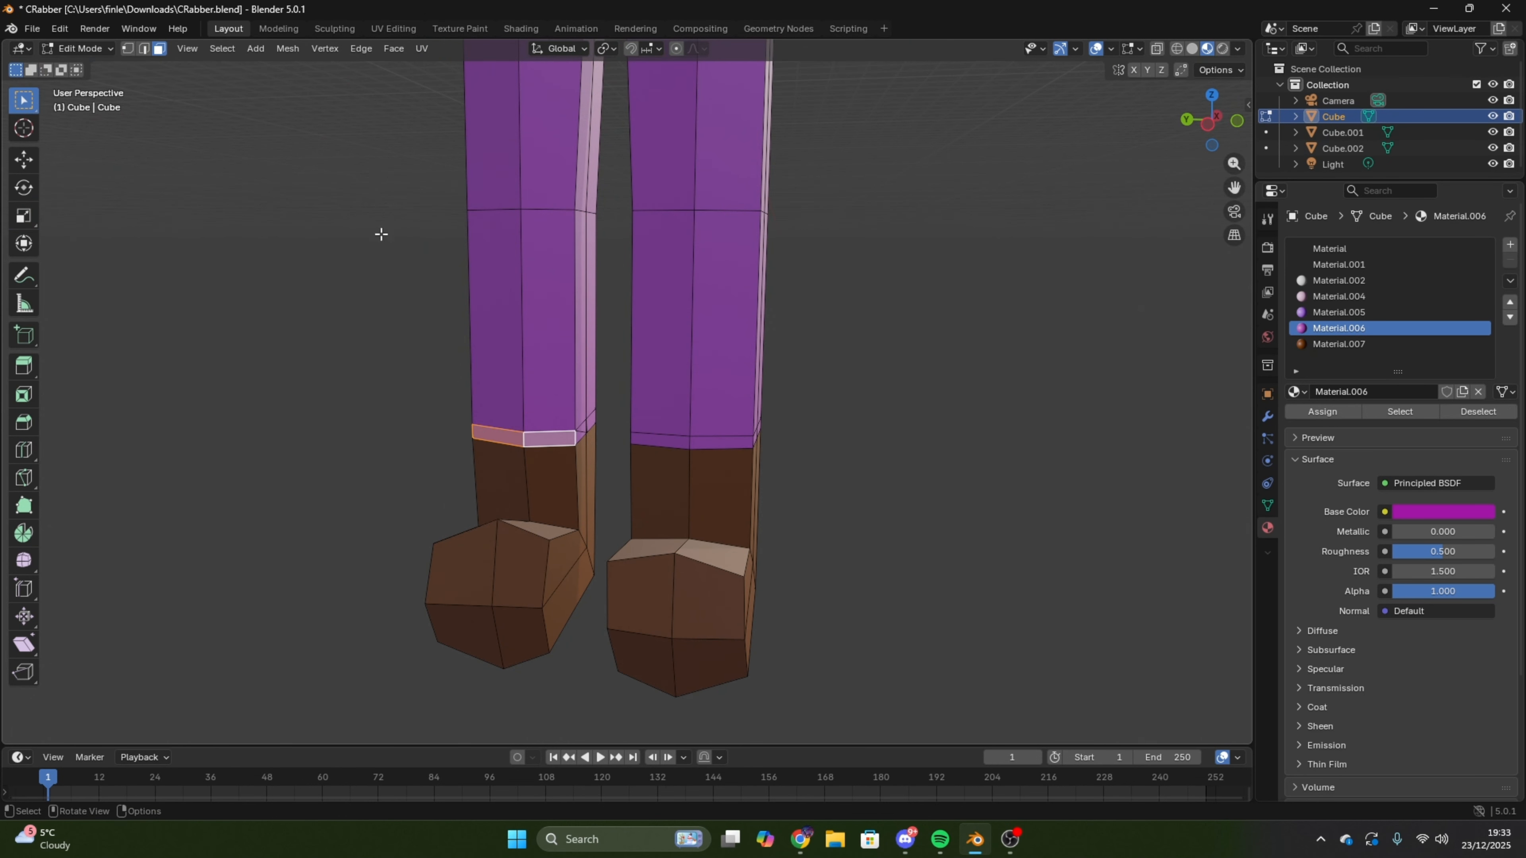
scroll(630, 442, up, 5)
shift+click(626, 504)
middle_drag(628, 505, 592, 511)
middle_drag(706, 519, 558, 519)
shift+click(929, 522)
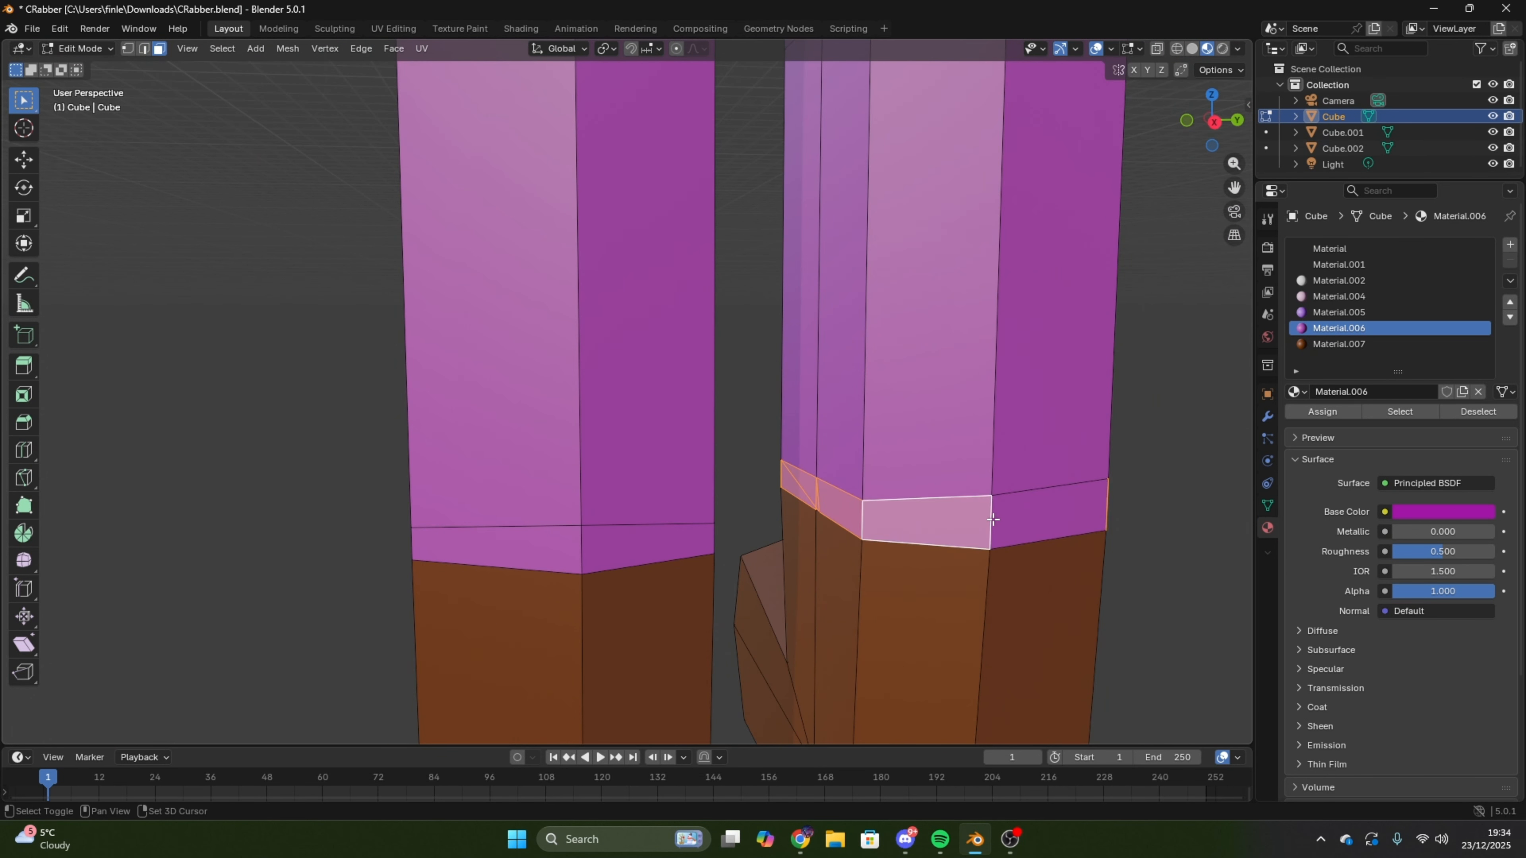
middle_drag(991, 519, 649, 517)
shift+click(619, 517)
shift+click(751, 513)
middle_drag(793, 503, 589, 514)
shift+click(613, 520)
shift+click(504, 518)
scroll(624, 481, down, 5)
- Create Material.008 with a very dark brown base color and assign it to the selected band faces
click(1510, 245)
click(1381, 390)
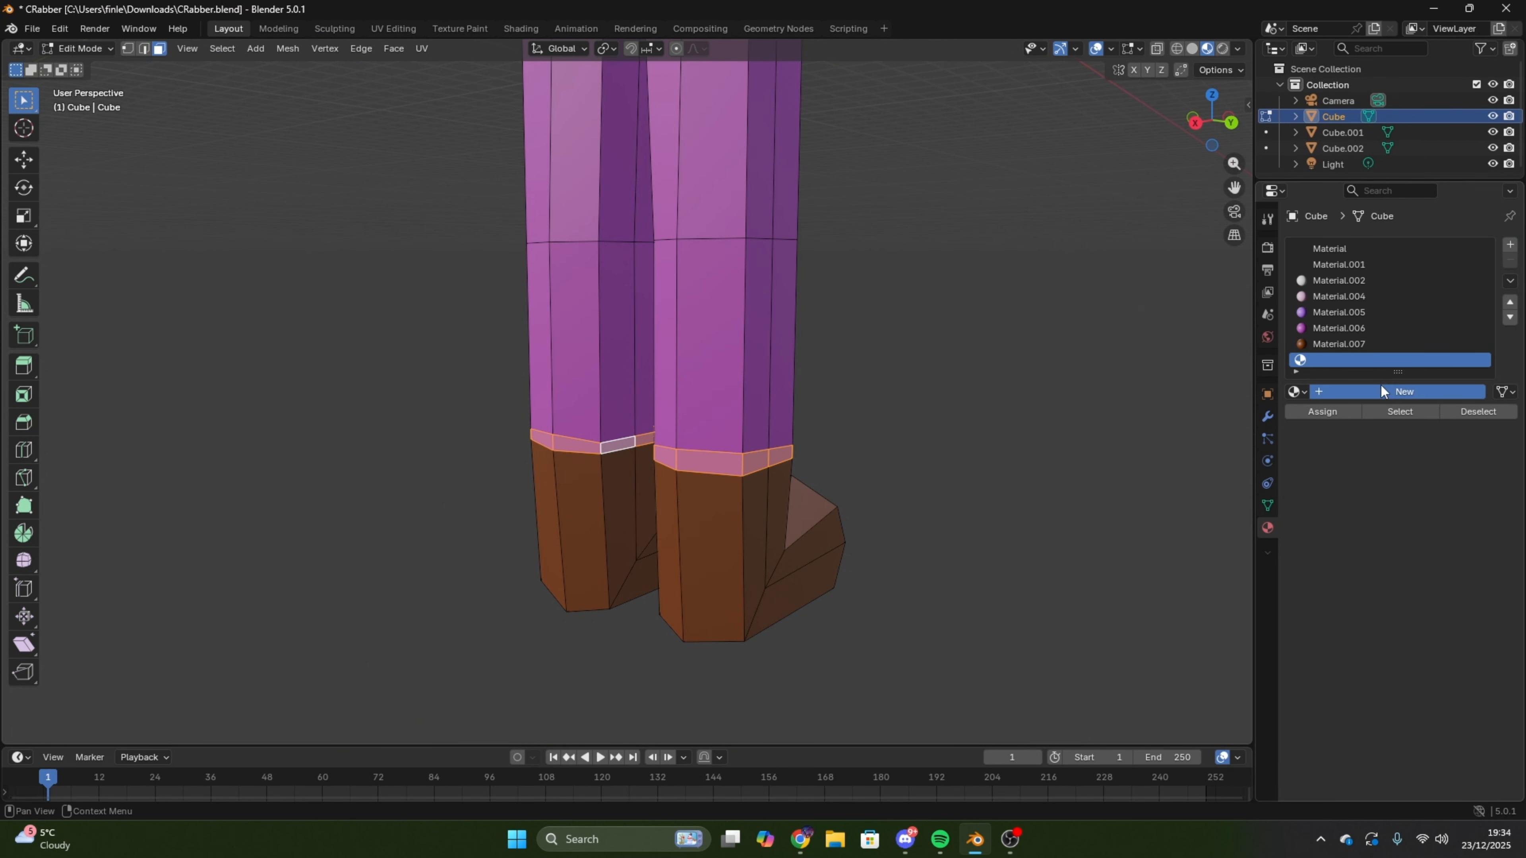
click(1427, 511)
drag(1388, 340, 1379, 353)
click(1323, 412)
click(1069, 417)
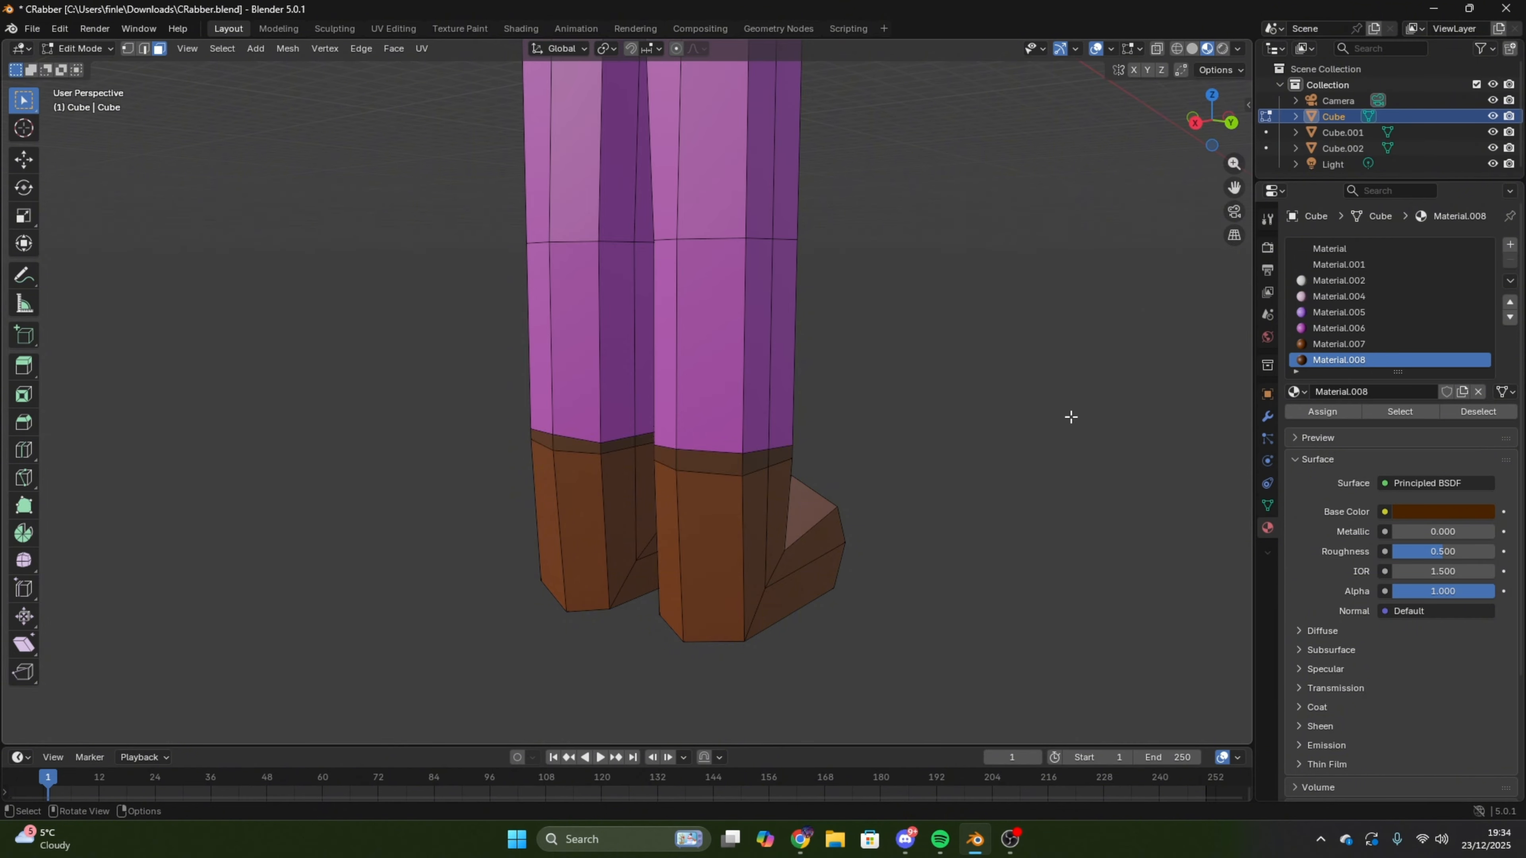
- Examine the colored character from several angles and distances with the viewport overlays hidden
scroll(1069, 416, down, 5)
middle_drag(1070, 416, 783, 364)
scroll(868, 501, up, 4)
scroll(784, 363, down, 6)
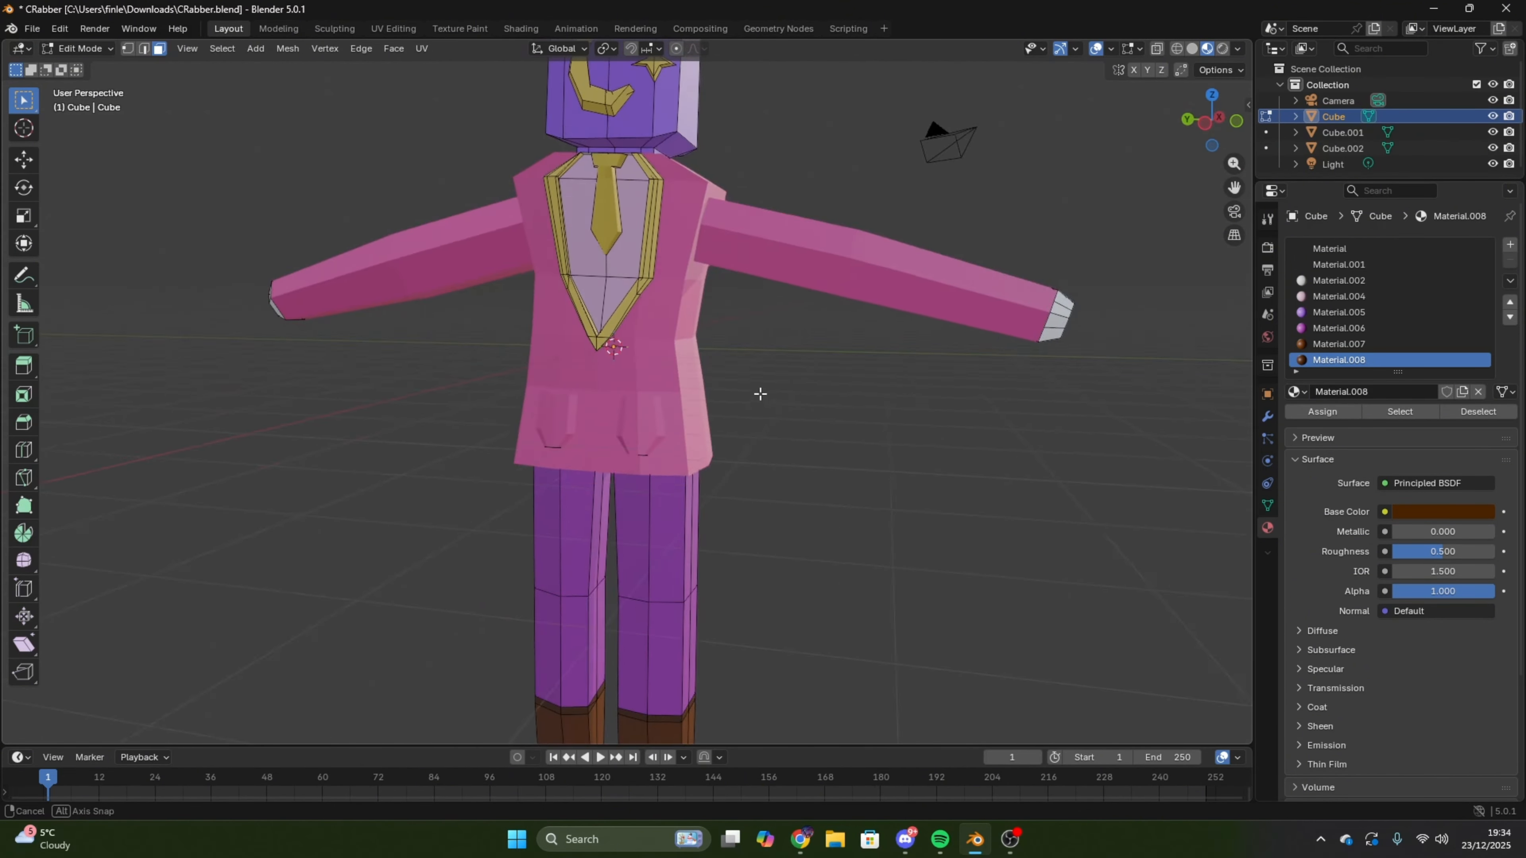
click(1096, 48)
scroll(859, 235, down, 6)
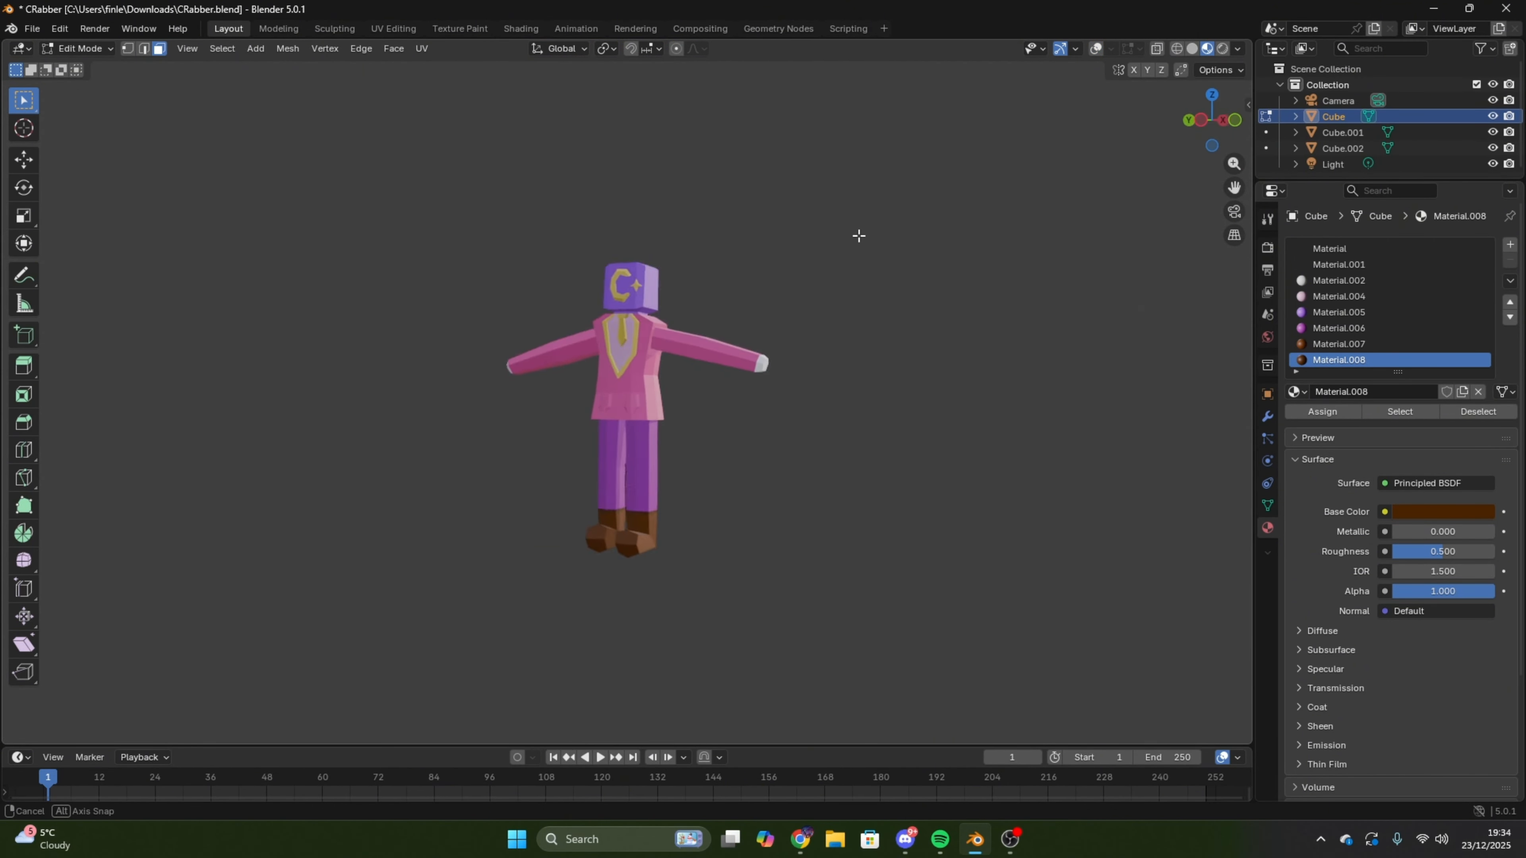
middle_drag(858, 234, 801, 314)
scroll(801, 314, up, 4)
scroll(841, 378, up, 4)
mouse_move(808, 450)
middle_down()
mouse_move(842, 378)
mouse_move(783, 545)
mouse_move(825, 405)
mouse_move(825, 319)
mouse_move(879, 314)
mouse_move(691, 429)
mouse_move(852, 420)
middle_up()
click(1177, 48)
click(1207, 49)
click(1096, 49)
- Knife-cut a hexagonal patch into the front of each knee
scroll(784, 545, up, 3)
click(24, 477)
shift+middle_drag(581, 564, 636, 456)
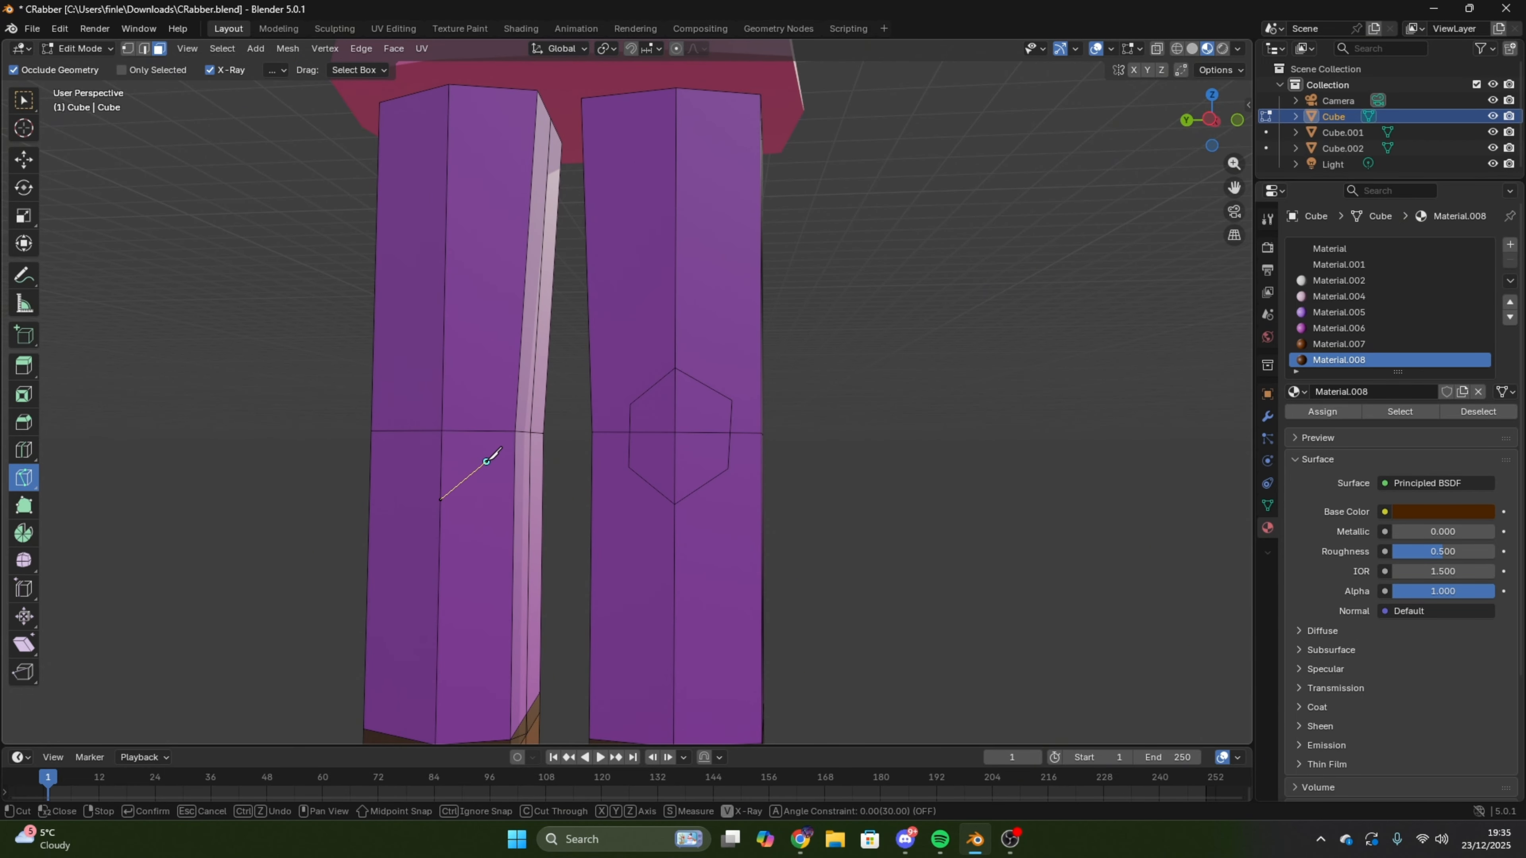
click(397, 465)
key(Return)
- Assign Material.005 to the hexagonal knee patches and clear the selection
middle_drag(398, 465, 856, 431)
scroll(1356, 312, down, 1)
click(1355, 269)
click(1324, 380)
click(871, 436)
scroll(743, 451, down, 8)
scroll(781, 436, up, 7)
- Select the hexagonal knee patch faces and give them a new Material.009 with a dark magenta base color
click(660, 428)
shift+click(696, 427)
shift+click(695, 464)
shift+click(660, 467)
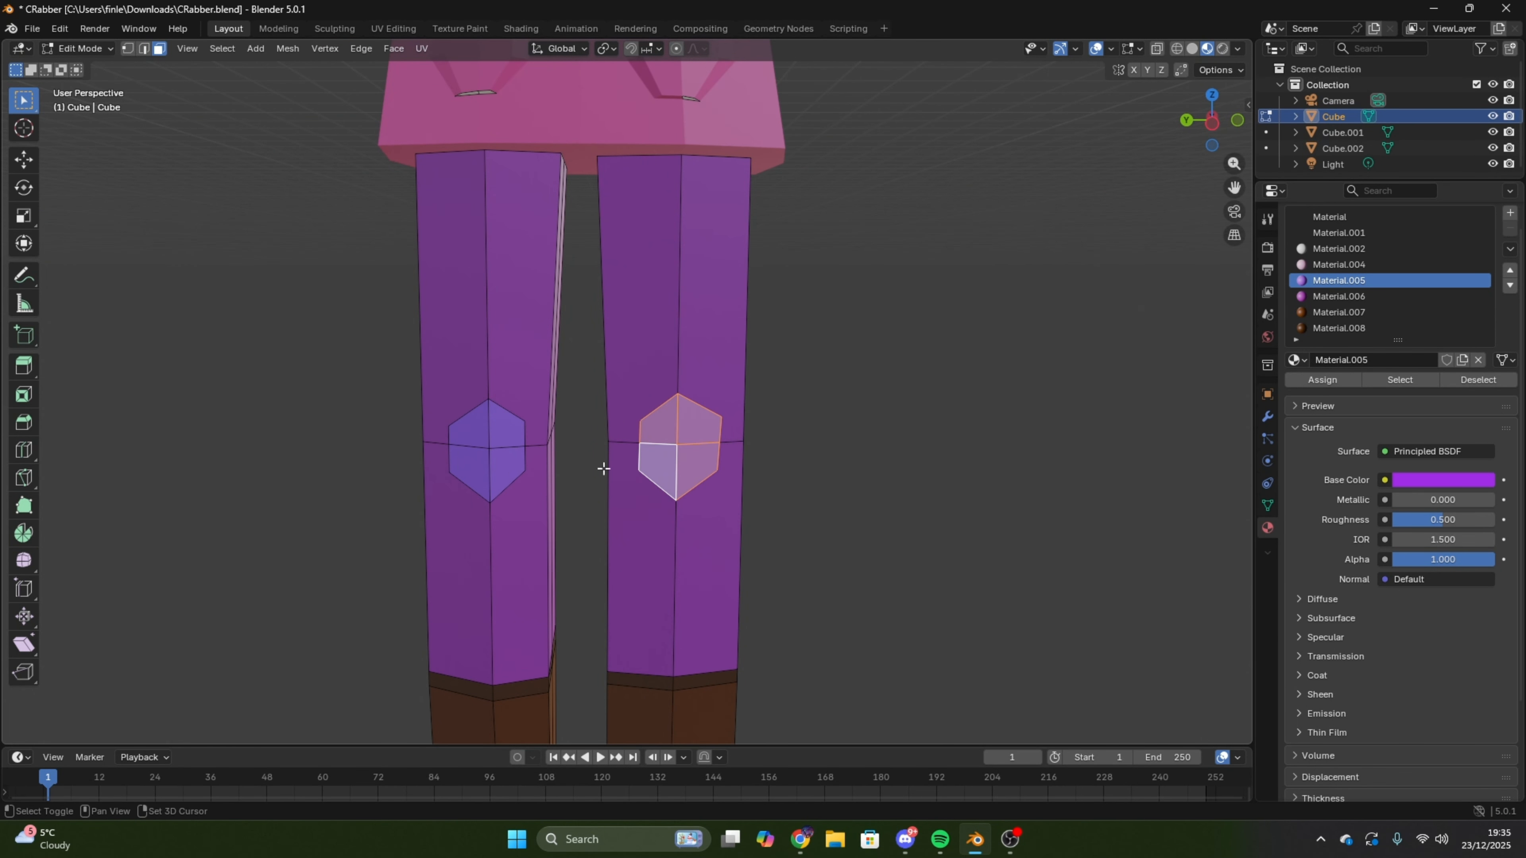
click(1513, 214)
click(1364, 390)
click(1442, 513)
mouse_move(1457, 324)
mouse_down()
mouse_move(1482, 274)
mouse_move(1453, 306)
mouse_move(1459, 328)
mouse_up()
click(1097, 53)
click(1420, 512)
- Select the end and side faces of one hand and assign the brown Material.007 to them
scroll(872, 398, down, 6)
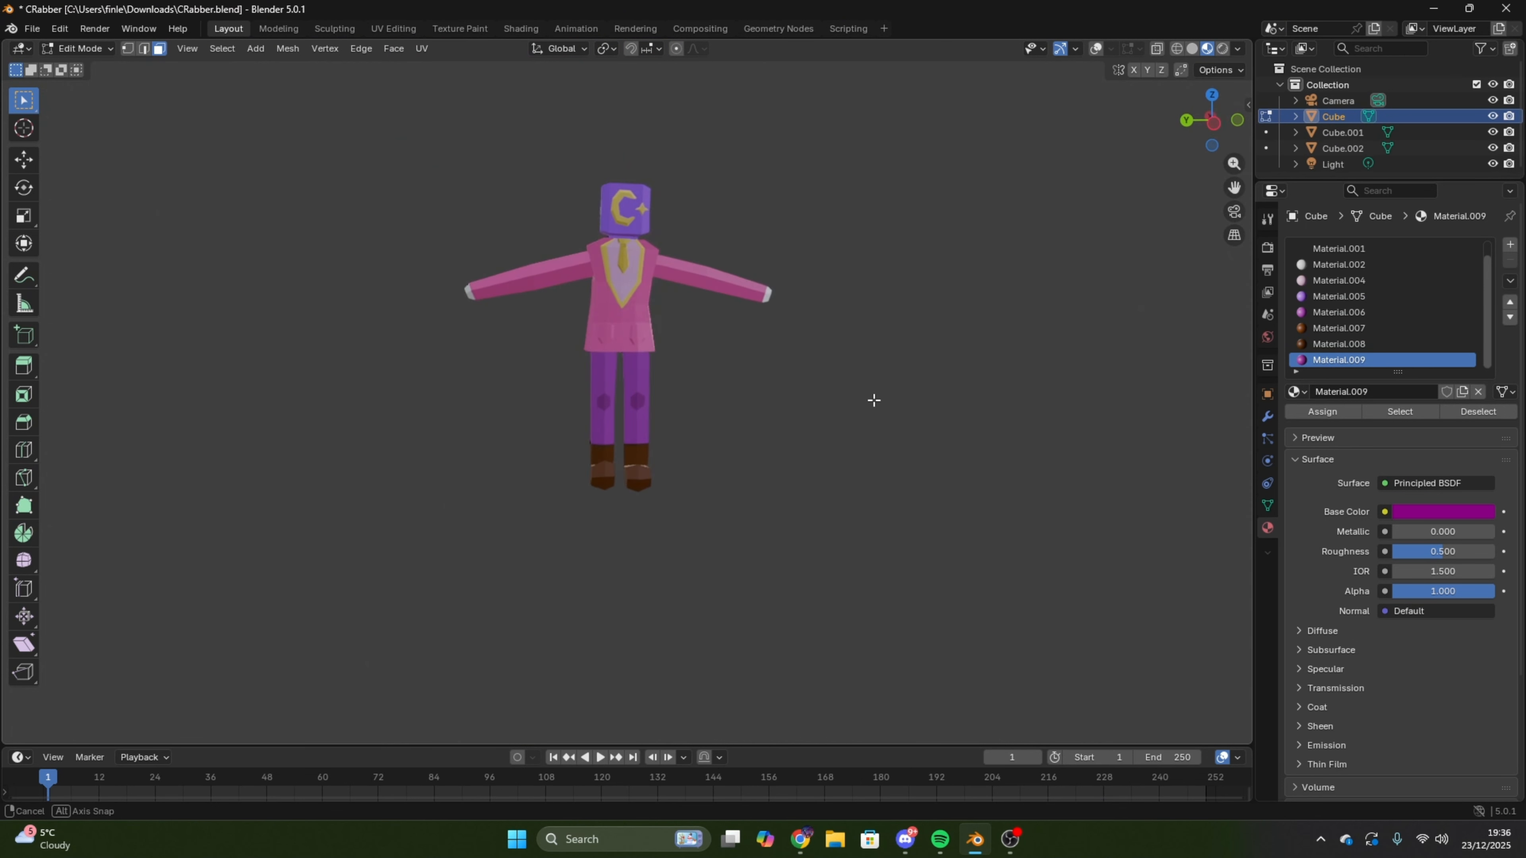
scroll(781, 391, up, 5)
middle_drag(748, 380, 445, 444)
scroll(406, 395, down, 5)
scroll(607, 426, up, 6)
click(803, 385)
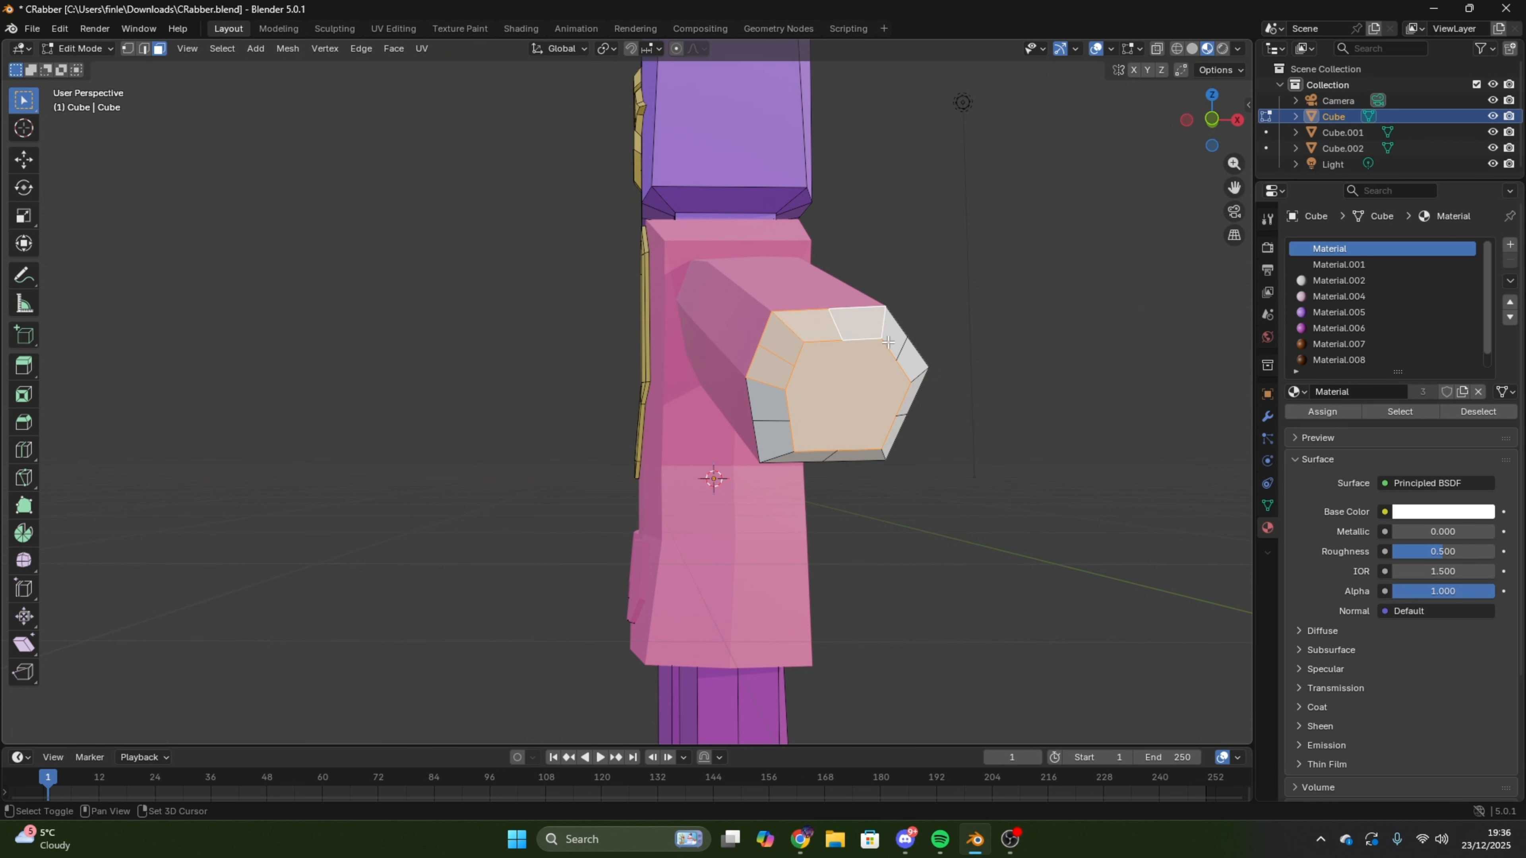
middle_drag(887, 342, 706, 255)
click(1365, 344)
click(1323, 413)
- Assign Material.007 to the first hand's remaining faces and to all faces of the other hand
middle_drag(1141, 392, 601, 301)
scroll(800, 411, up, 3)
click(800, 493)
shift+click(871, 425)
shift+click(448, 204)
click(1323, 413)
middle_drag(751, 361, 567, 330)
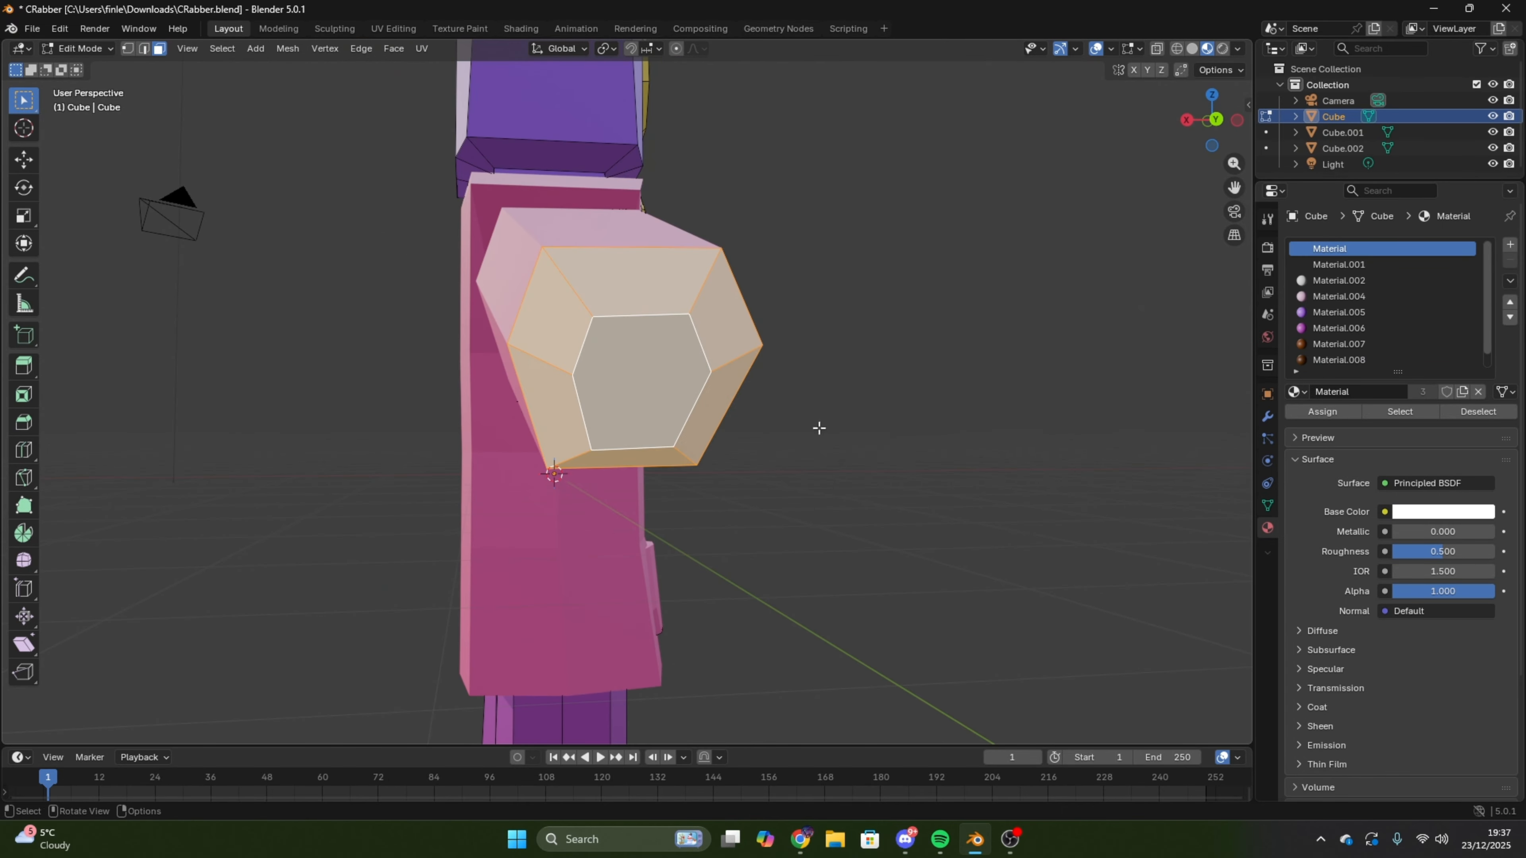
click(1338, 345)
click(1322, 413)
click(968, 395)
- Switch from editing the body to editing the suit jacket object, Cube.001
scroll(967, 396, down, 6)
middle_drag(968, 395, 787, 420)
scroll(787, 419, up, 8)
middle_drag(1039, 505, 926, 493)
scroll(925, 493, up, 3)
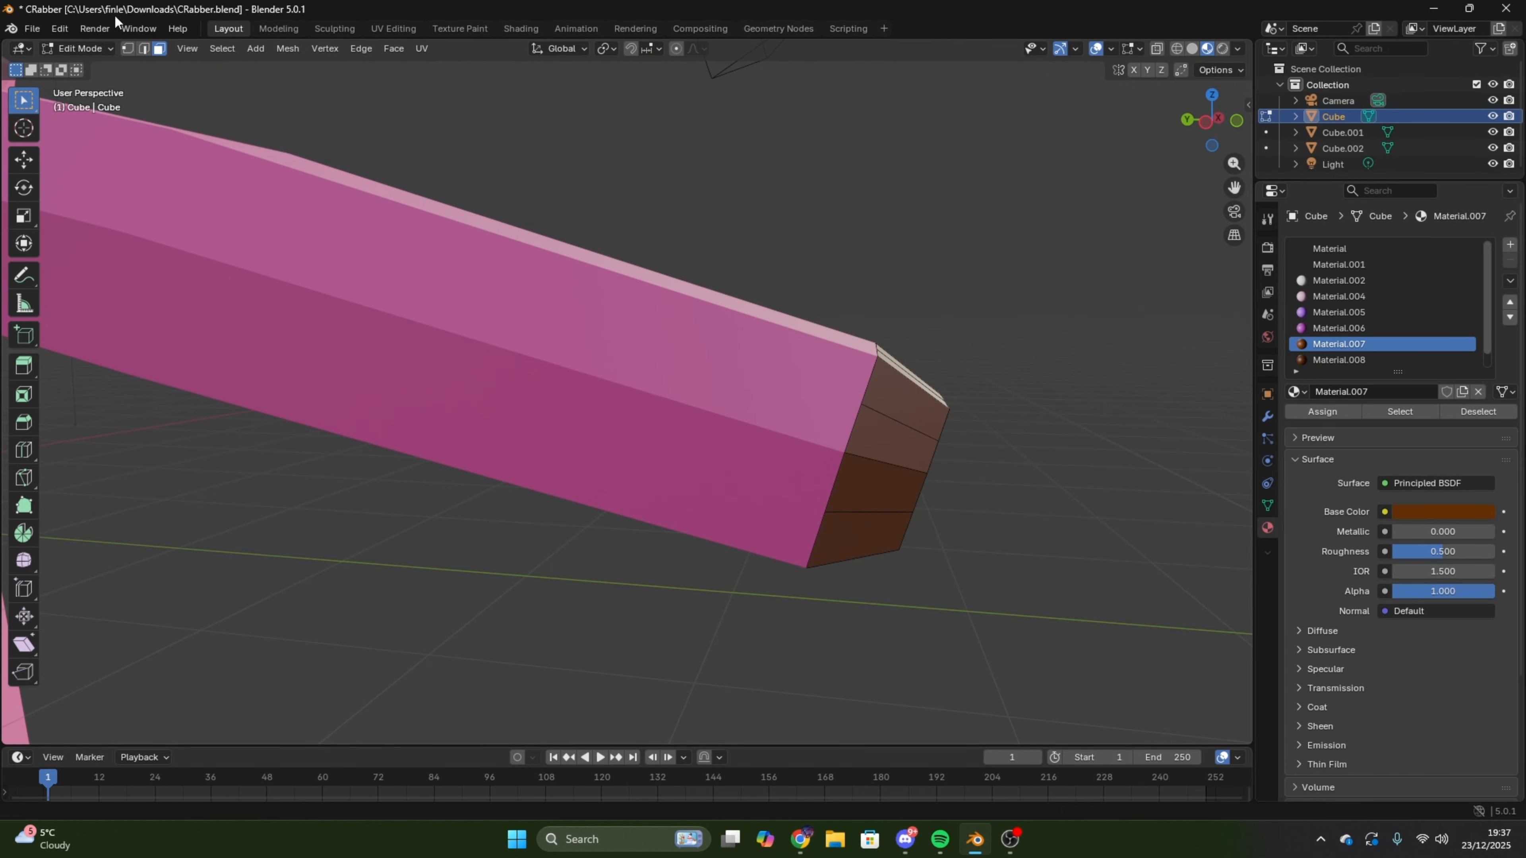
scroll(541, 409, down, 3)
key(w)
scroll(606, 351, down, 3)
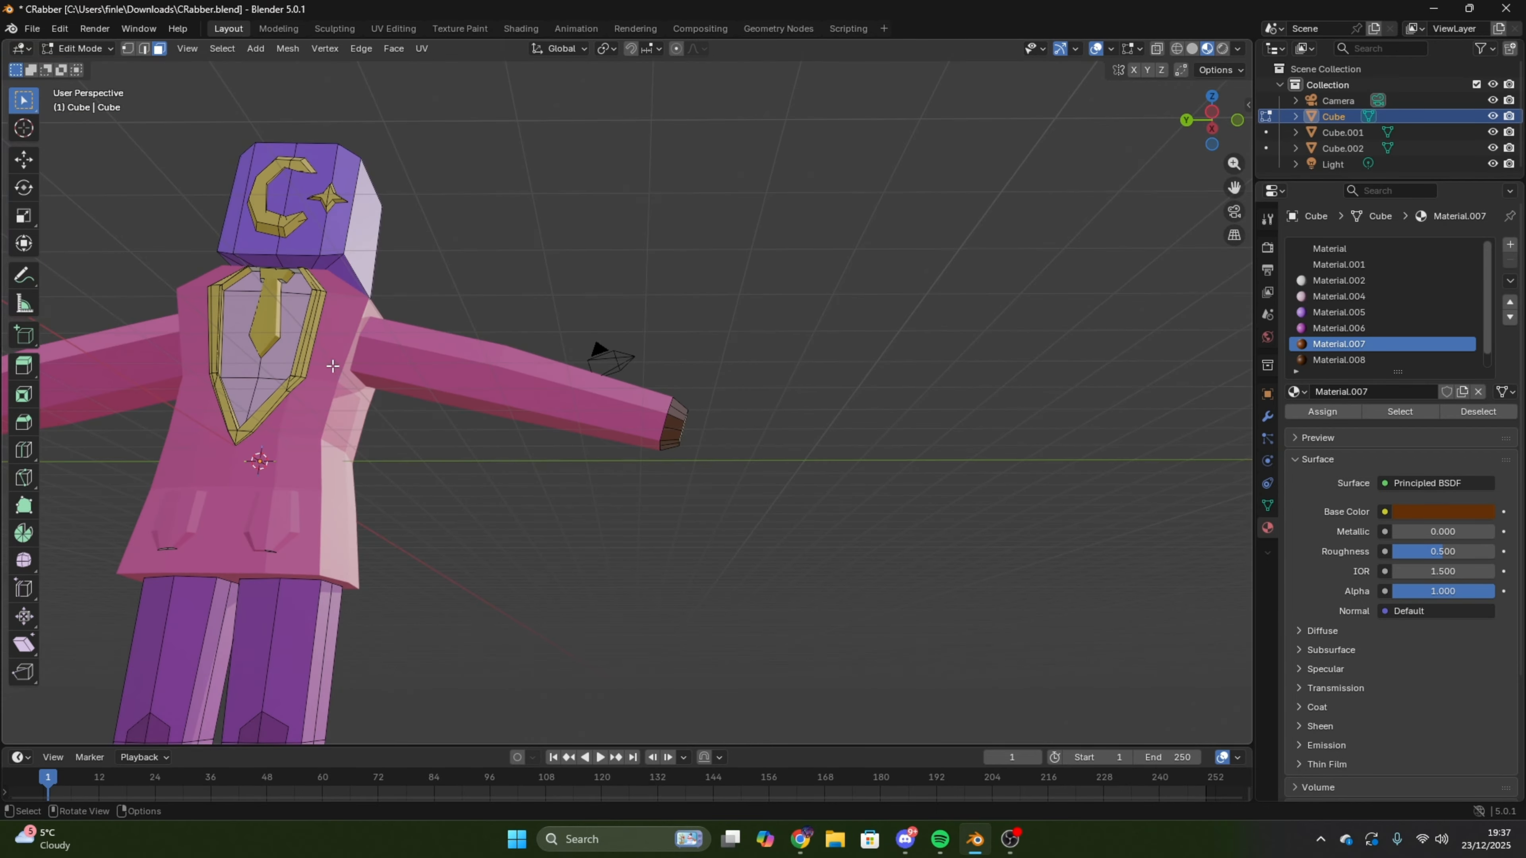
click(494, 392)
scroll(821, 475, up, 5)
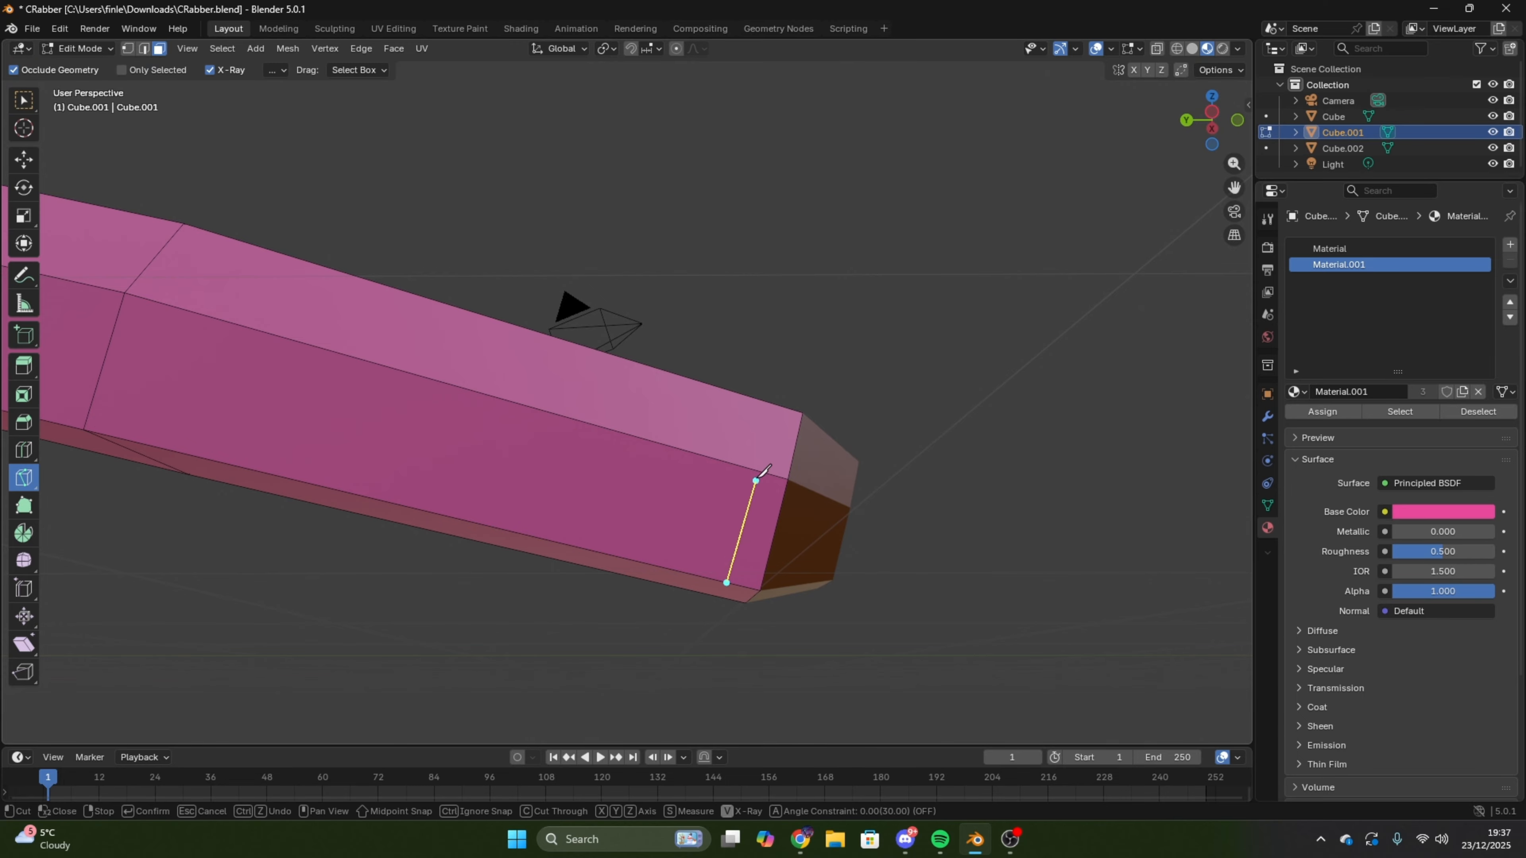
- Knife-cut a cuff line all the way around the first sleeve near the hand
click(770, 403)
middle_drag(770, 404, 643, 445)
click(982, 409)
middle_drag(981, 409, 871, 387)
click(535, 637)
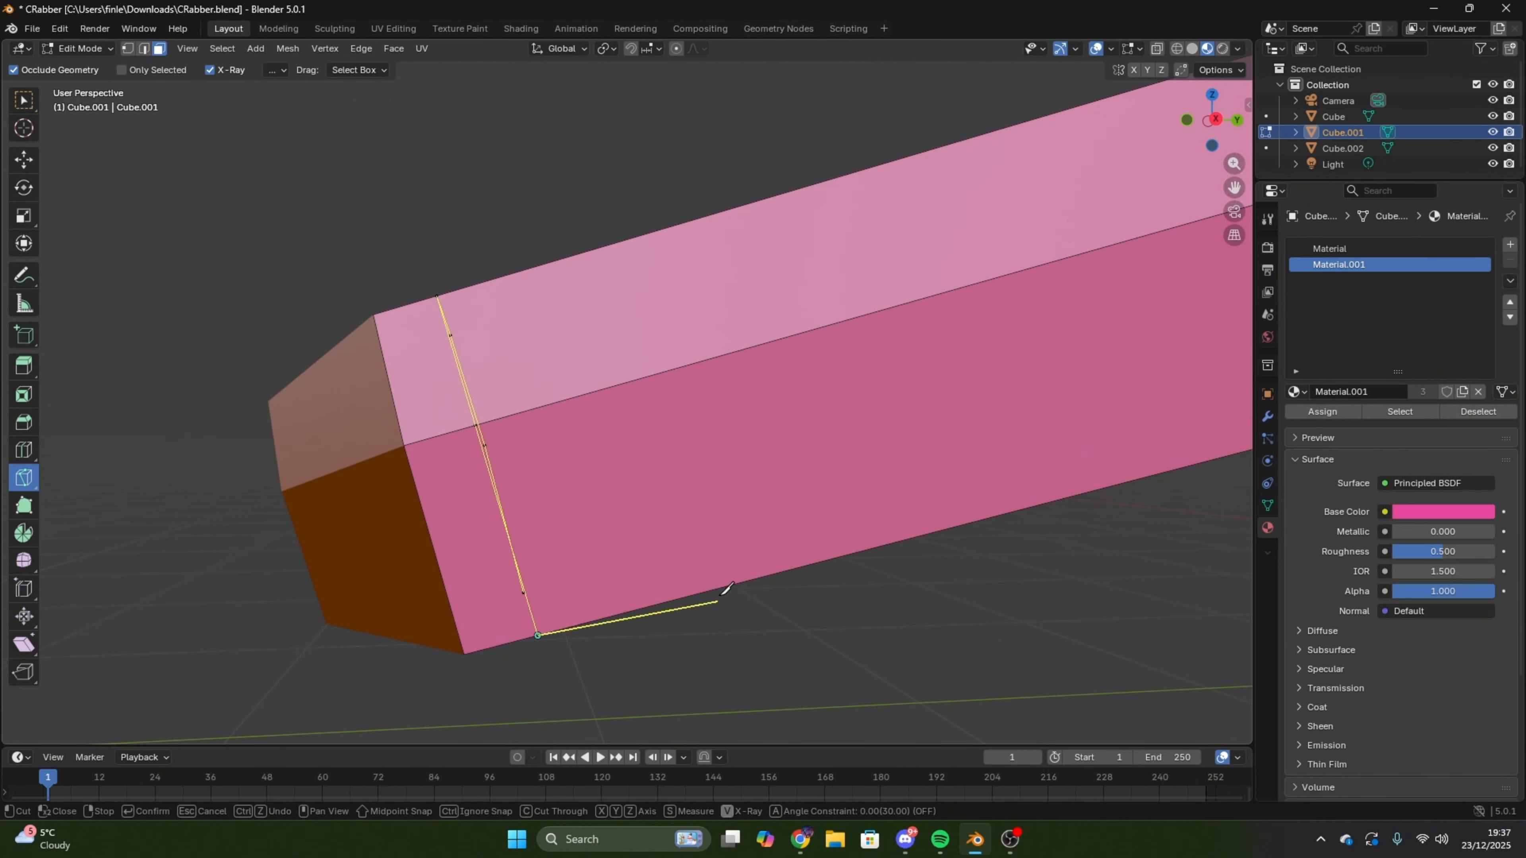
middle_drag(723, 596, 721, 463)
click(465, 276)
key(Return)
- Knife-cut a matching cuff line around the other sleeve near the hand
scroll(465, 276, down, 6)
scroll(637, 358, up, 5)
click(570, 348)
click(625, 118)
middle_drag(625, 119, 652, 430)
key(Return)
- Move the misaligned vertex of the new cuff line along the sleeve toward the hand to even out the cuff
click(21, 103)
click(662, 380)
click(32, 163)
middle_drag(577, 475, 637, 361)
drag(634, 365, 657, 385)
middle_drag(658, 385, 607, 481)
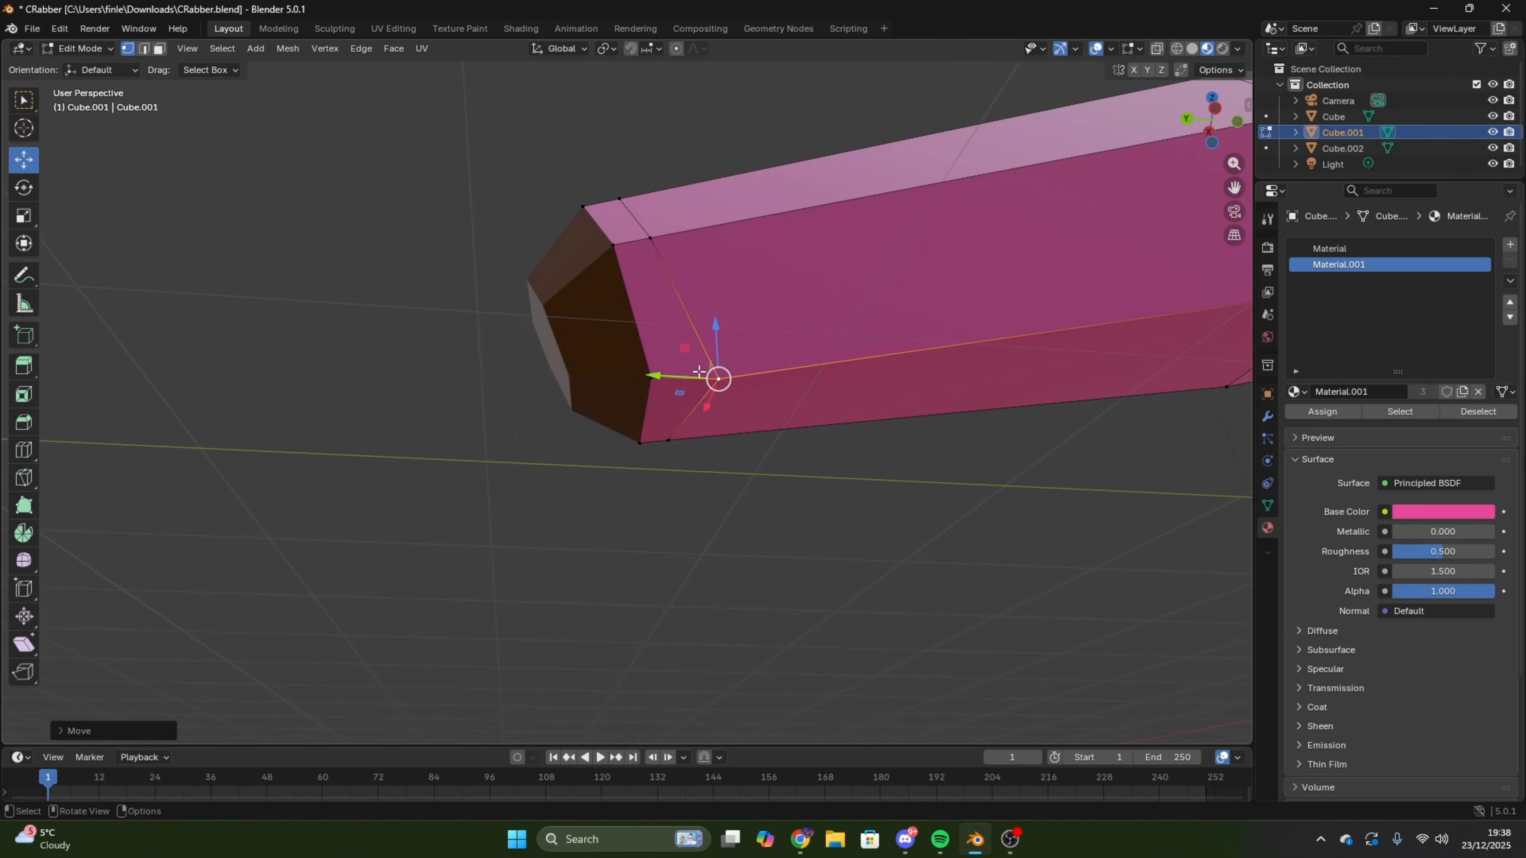
drag(654, 375, 638, 376)
- Select the cuff faces all the way around both sleeves
key(3)
click(625, 241)
shift+click(654, 333)
middle_drag(654, 361, 903, 502)
shift+click(826, 519)
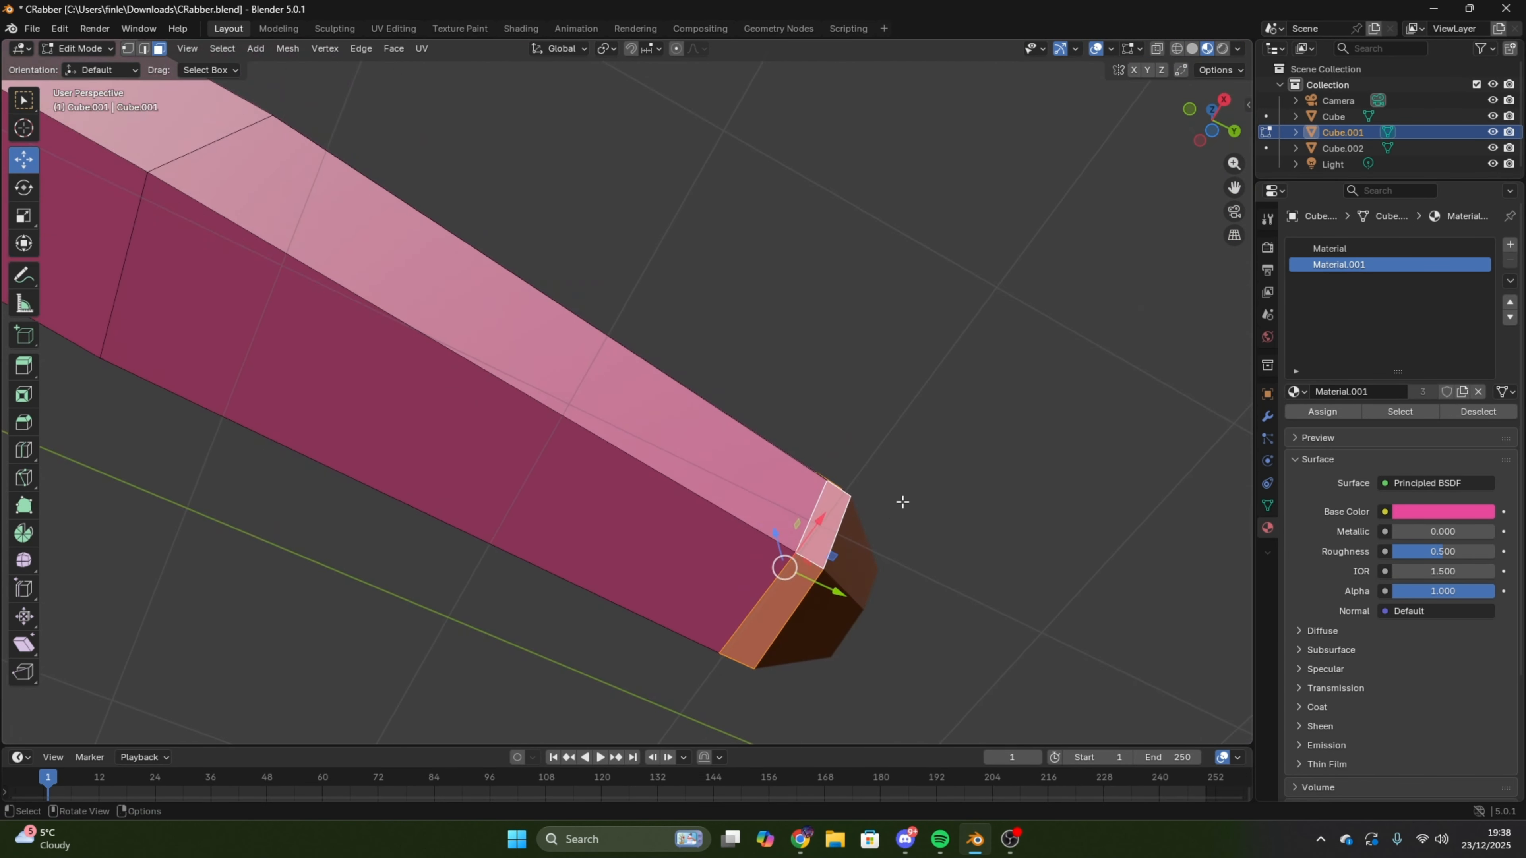
scroll(841, 493, down, 5)
middle_drag(757, 498, 889, 415)
middle_drag(540, 445, 678, 409)
shift+click(378, 382)
middle_drag(385, 385, 794, 392)
shift+click(776, 243)
scroll(893, 235, down, 4)
scroll(794, 392, up, 2)
shift+middle_drag(794, 392, 929, 379)
- Assign the selected cuff faces a new Material.010 with the purple base color #C100E7
click(1510, 244)
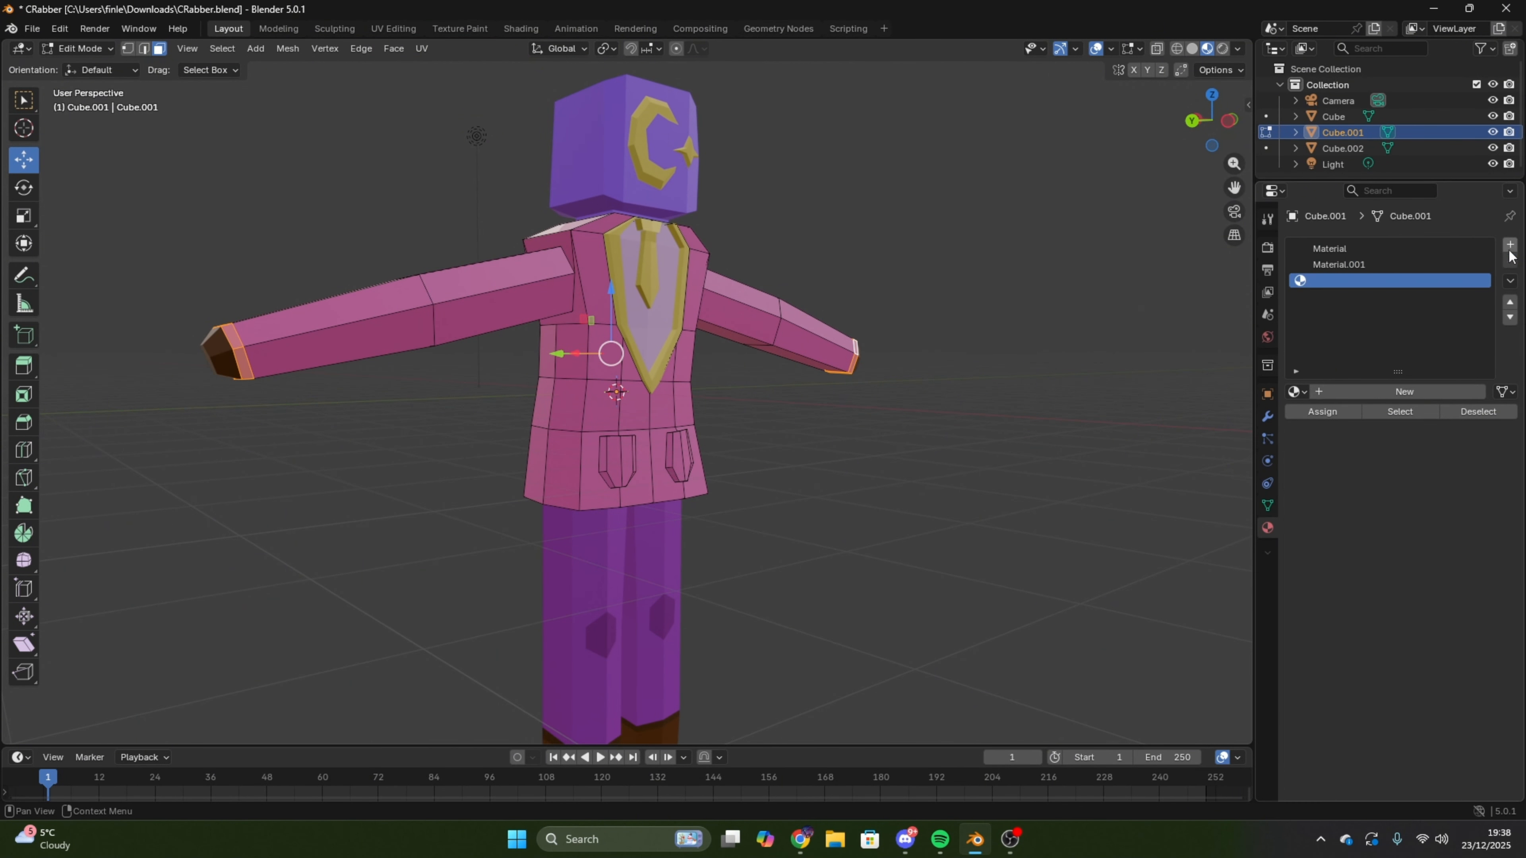
click(1388, 392)
click(1397, 512)
drag(1463, 325, 1463, 325)
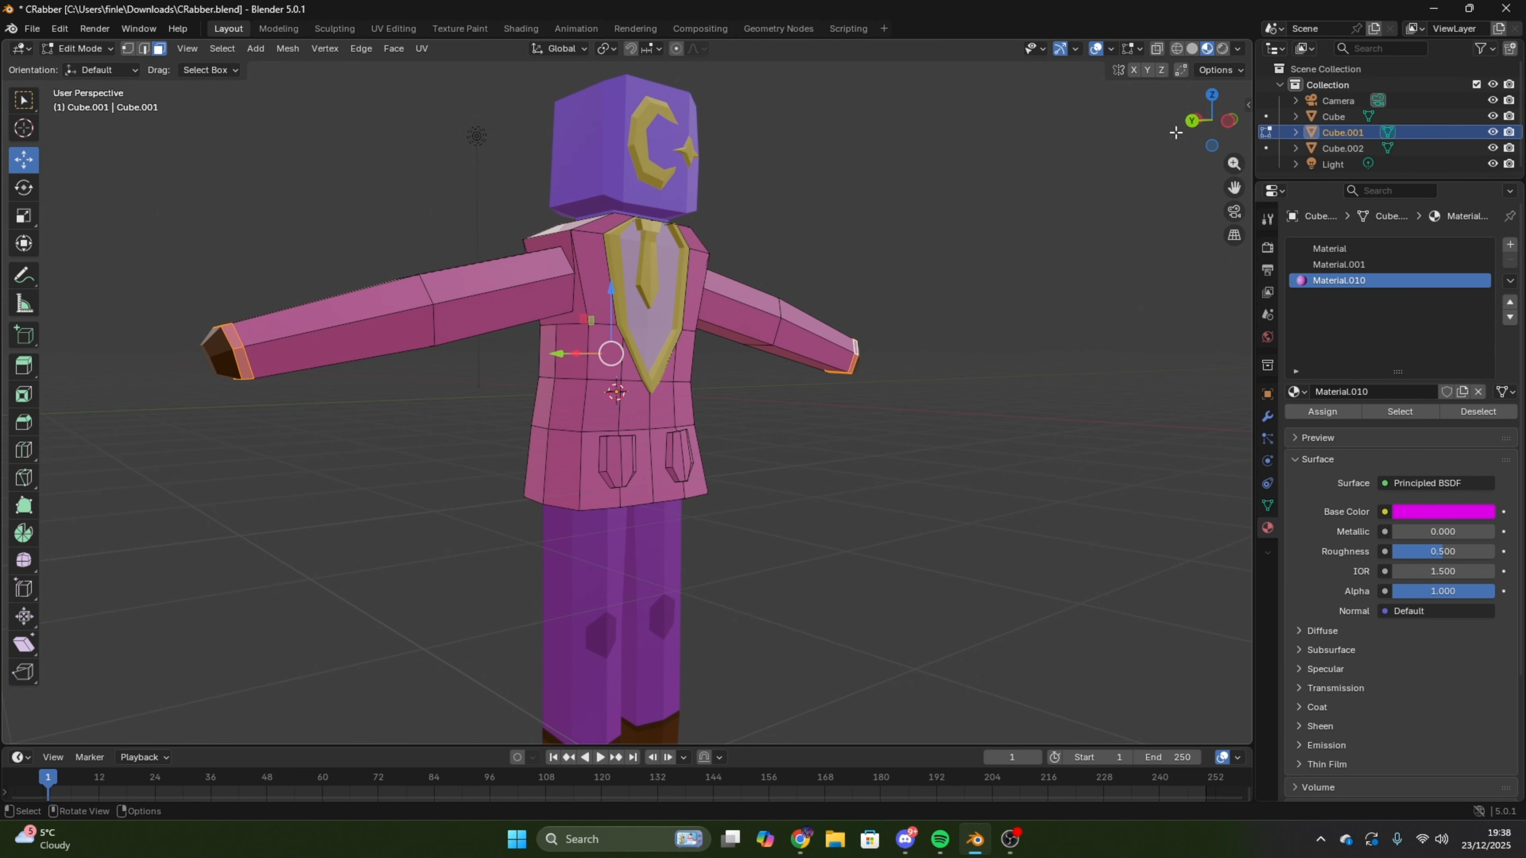
click(1418, 510)
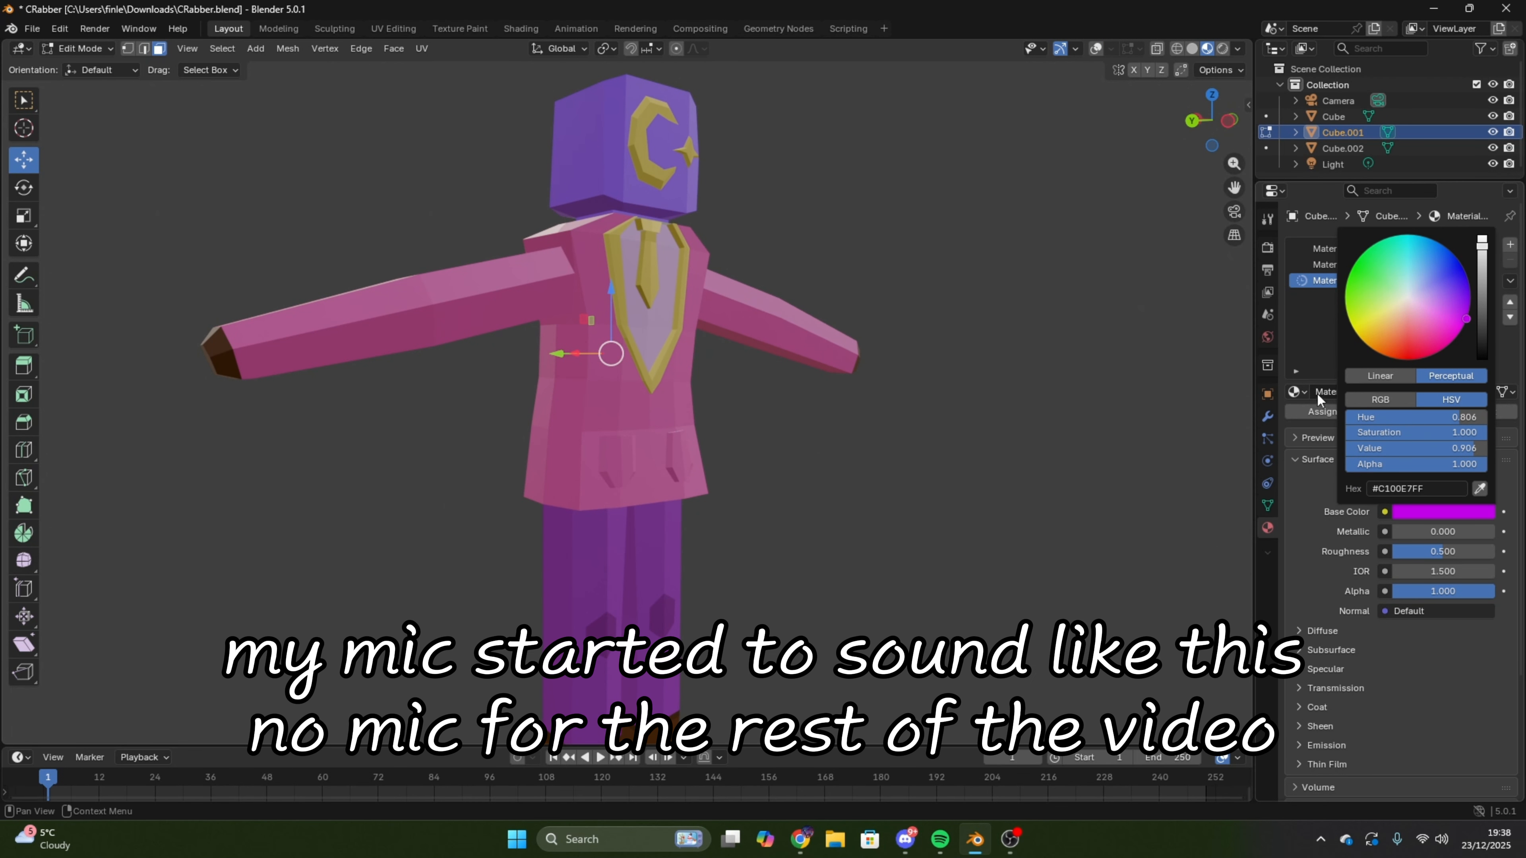
click(1319, 414)
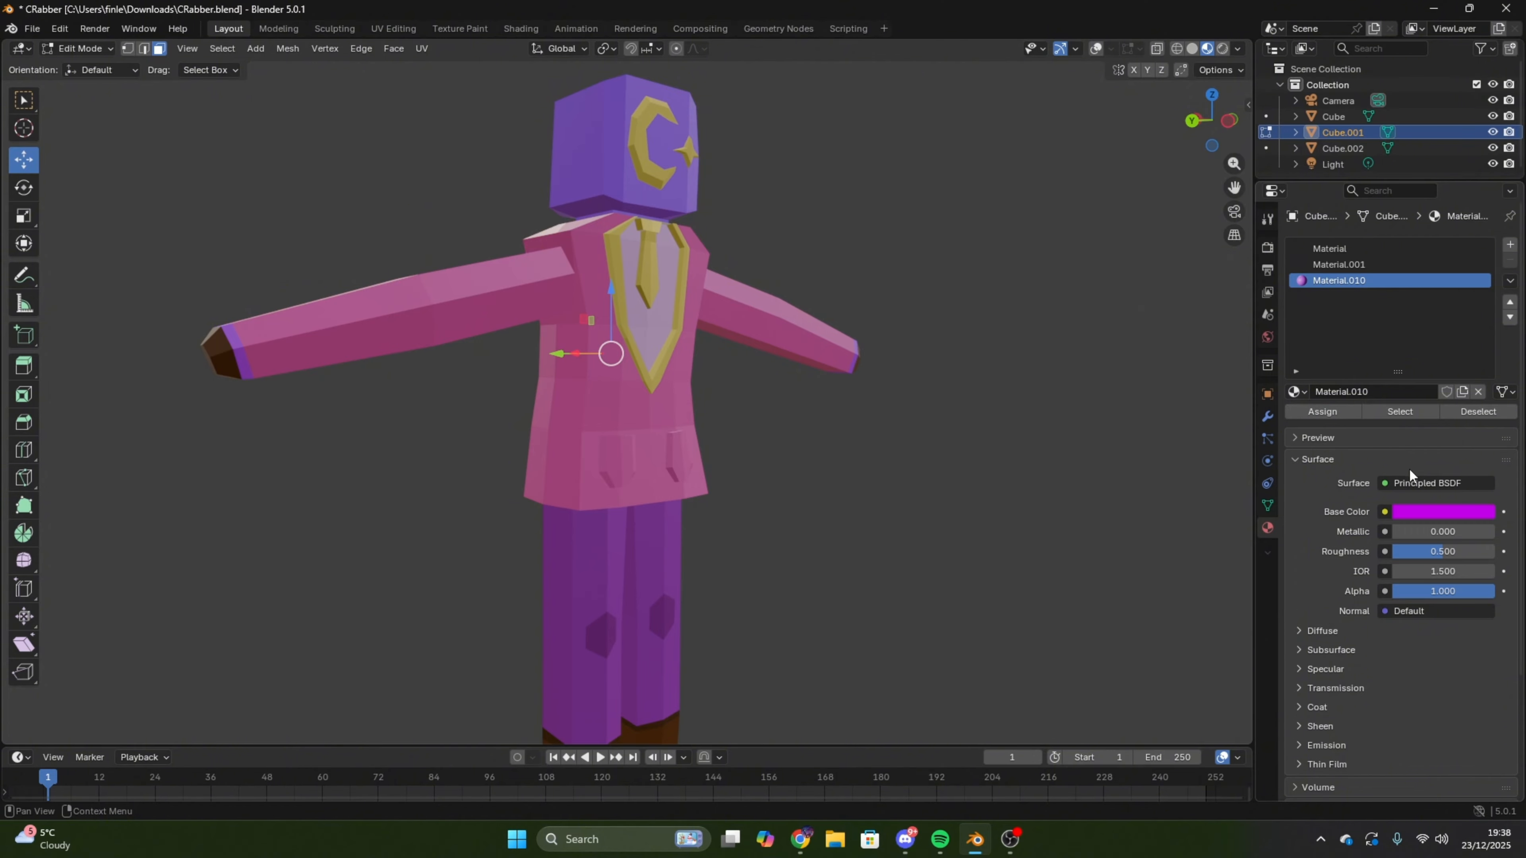
click(1433, 514)
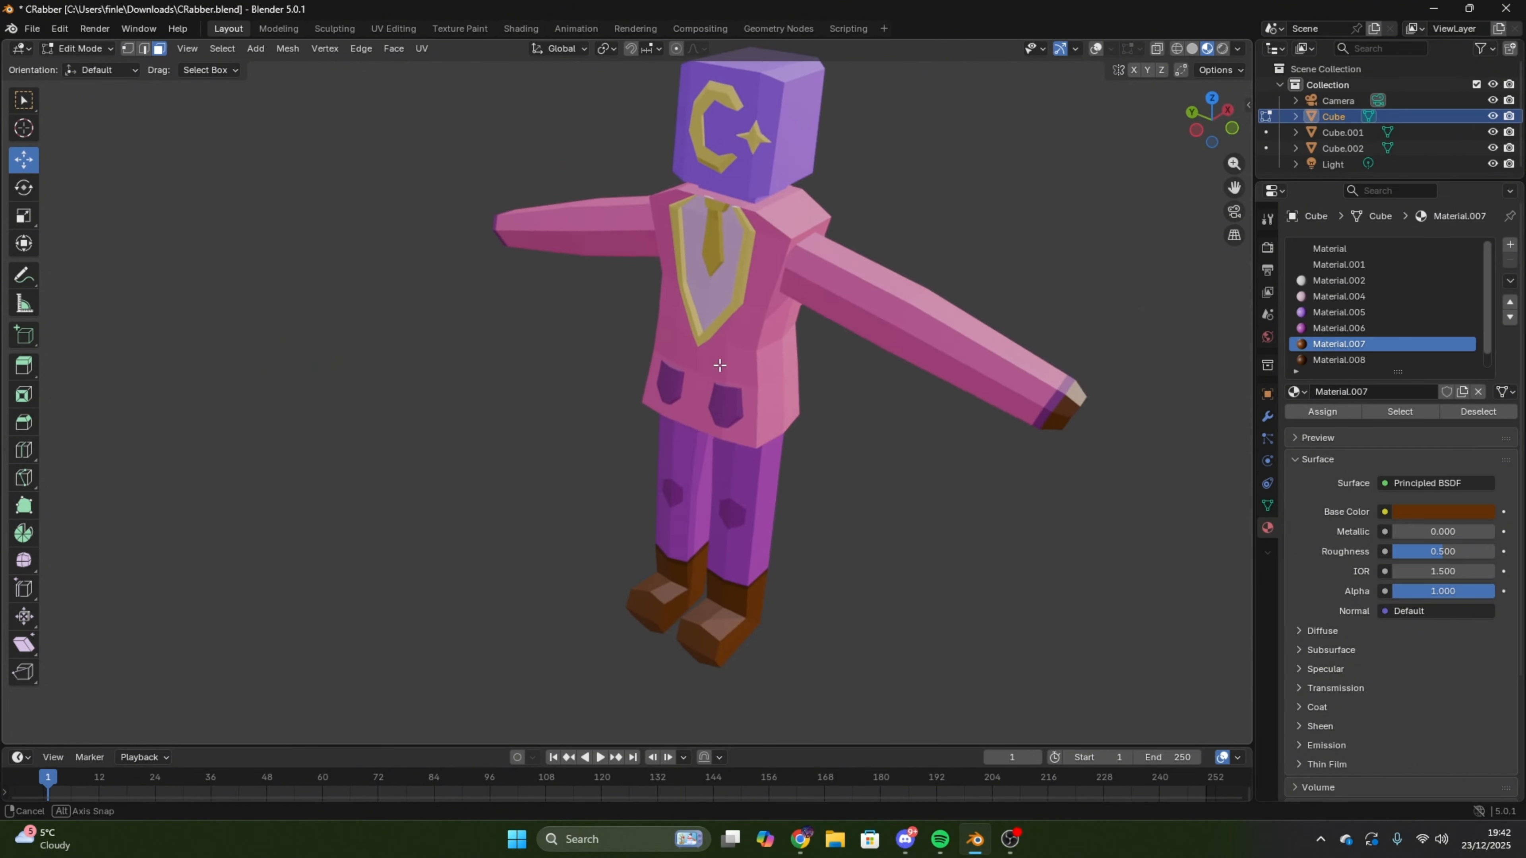
- Leave the body mesh and open the suit jacket, Cube.001, for editing around its front pockets
scroll(625, 472, up, 8)
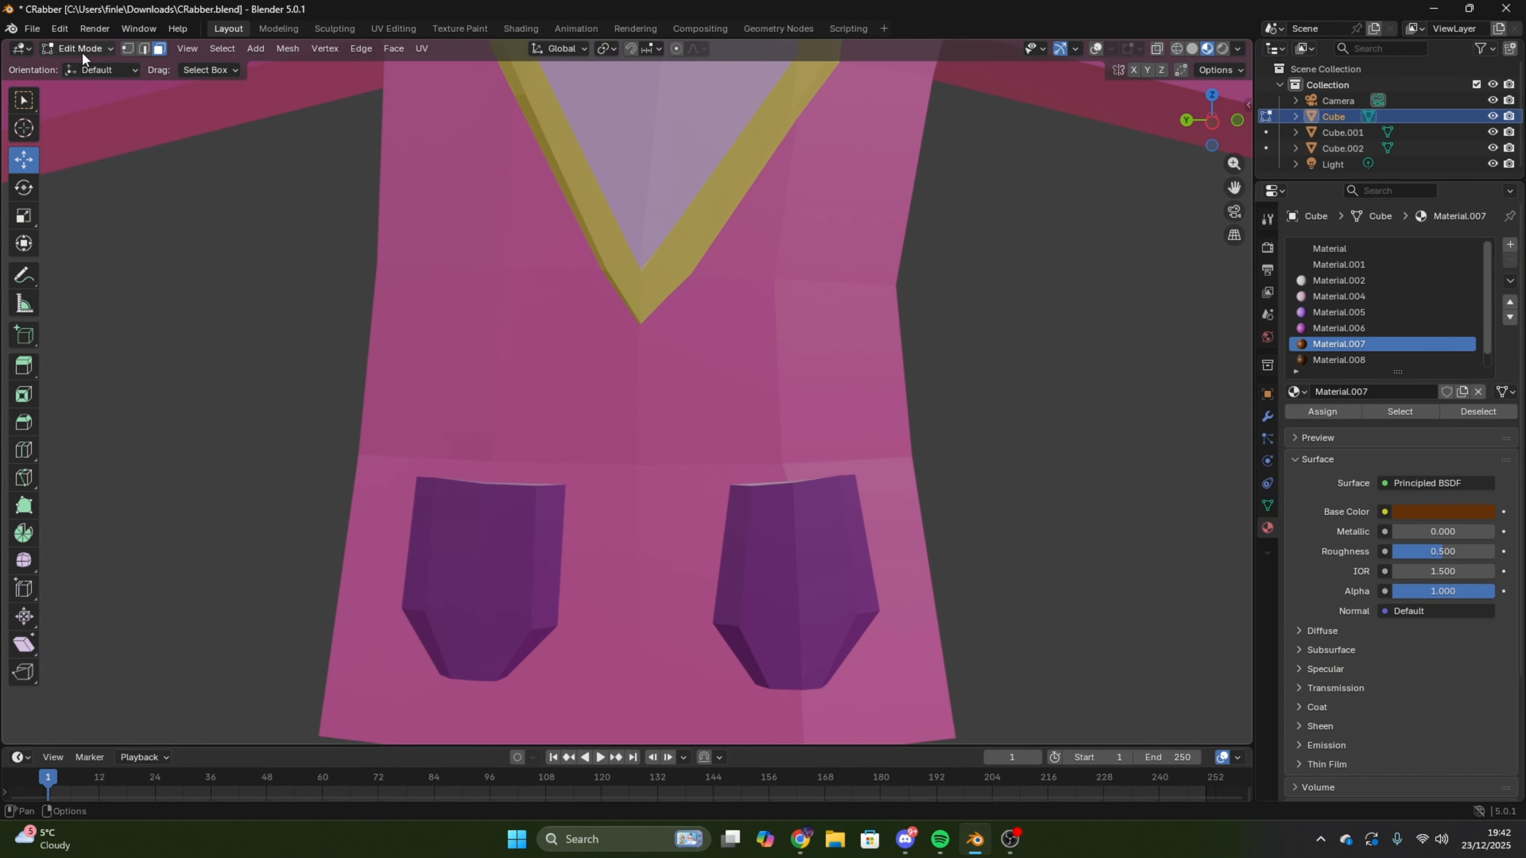
click(78, 66)
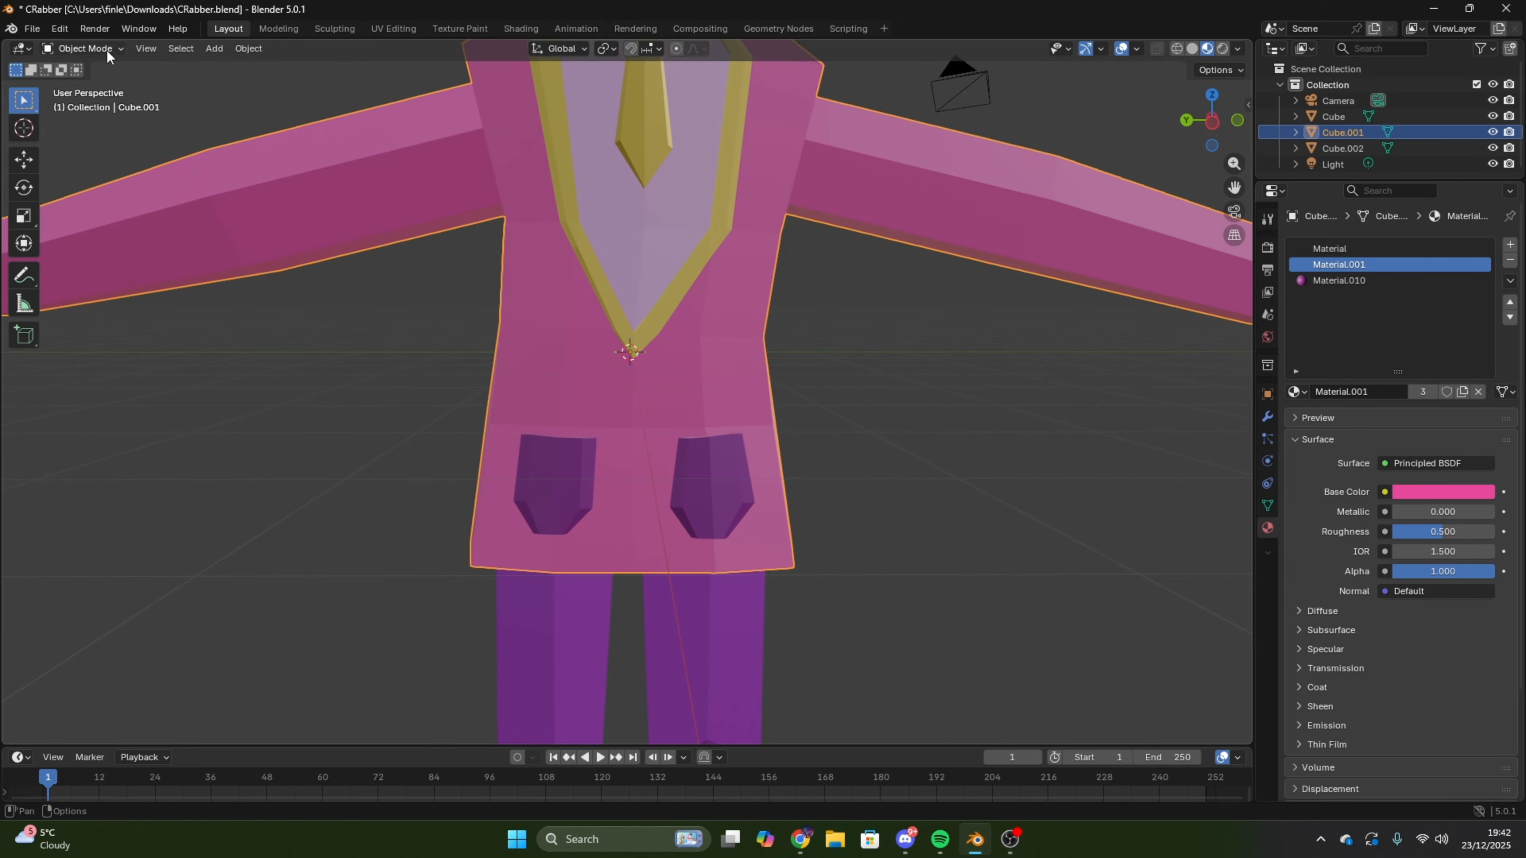
key(Tab)
scroll(901, 411, up, 3)
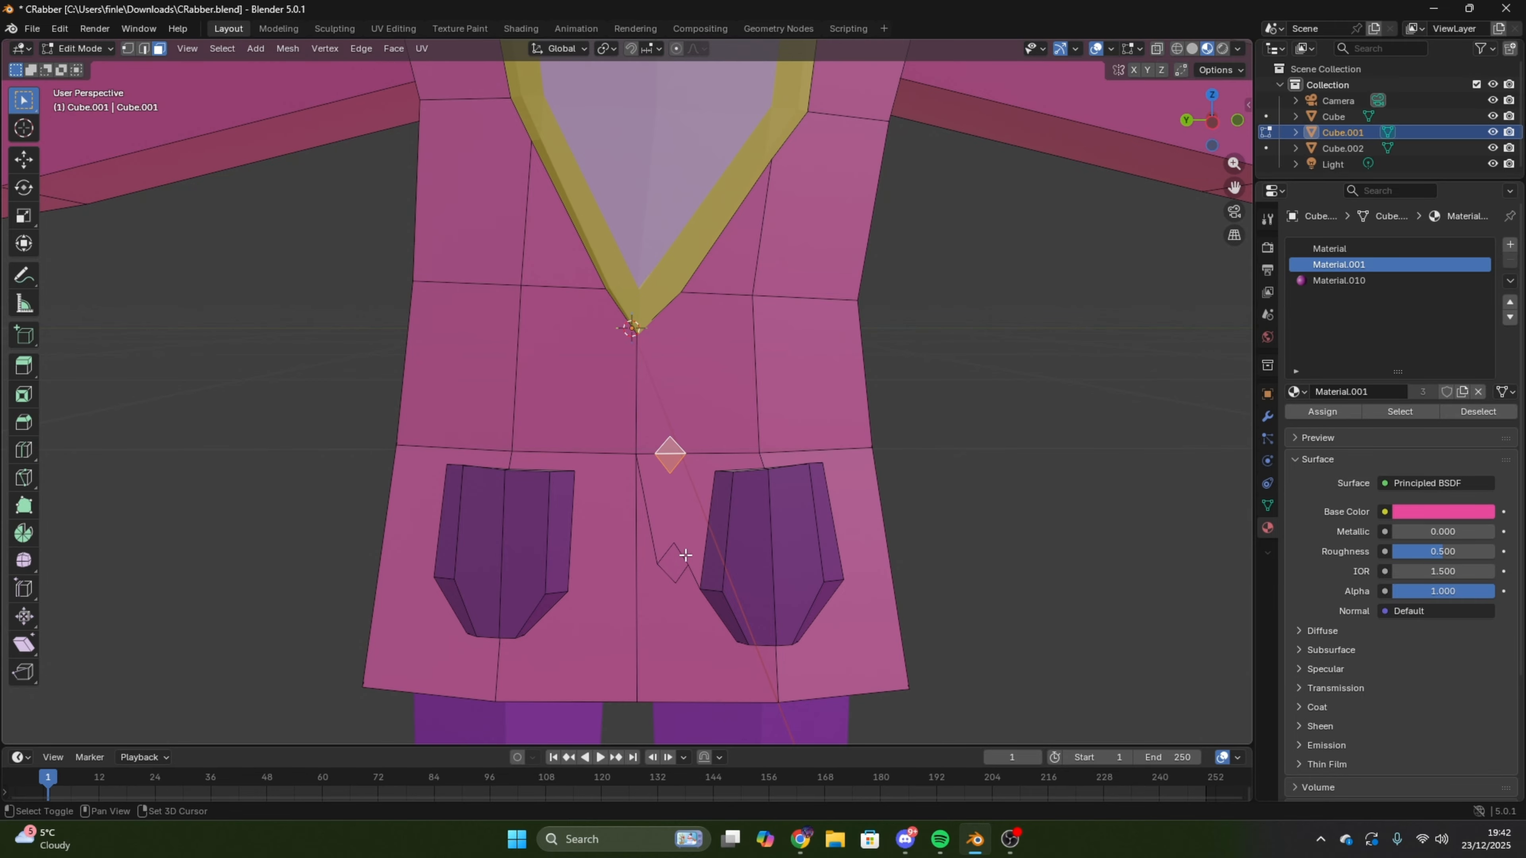
- Assign the purple Material.010 to the two diamond-shaped buttons between the pockets and check the jacket with overlays hidden
scroll(1008, 477, down, 10)
middle_drag(893, 195, 860, 347)
scroll(925, 331, up, 7)
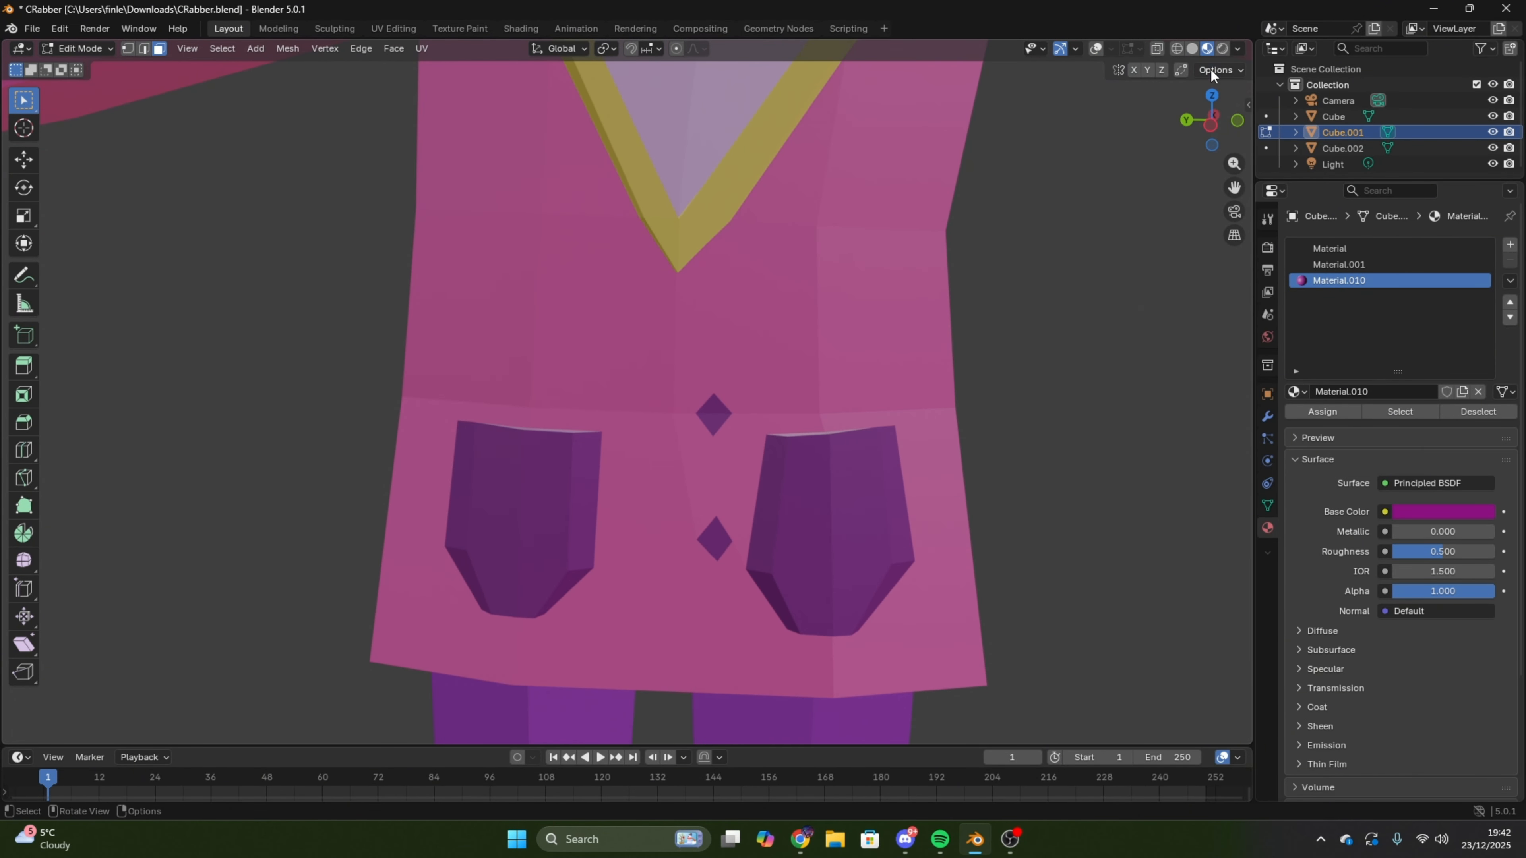
click(90, 67)
scroll(624, 317, down, 3)
key(alt+shift+z)
scroll(623, 316, up, 2)
click(99, 50)
click(92, 84)
scroll(239, 300, up, 3)
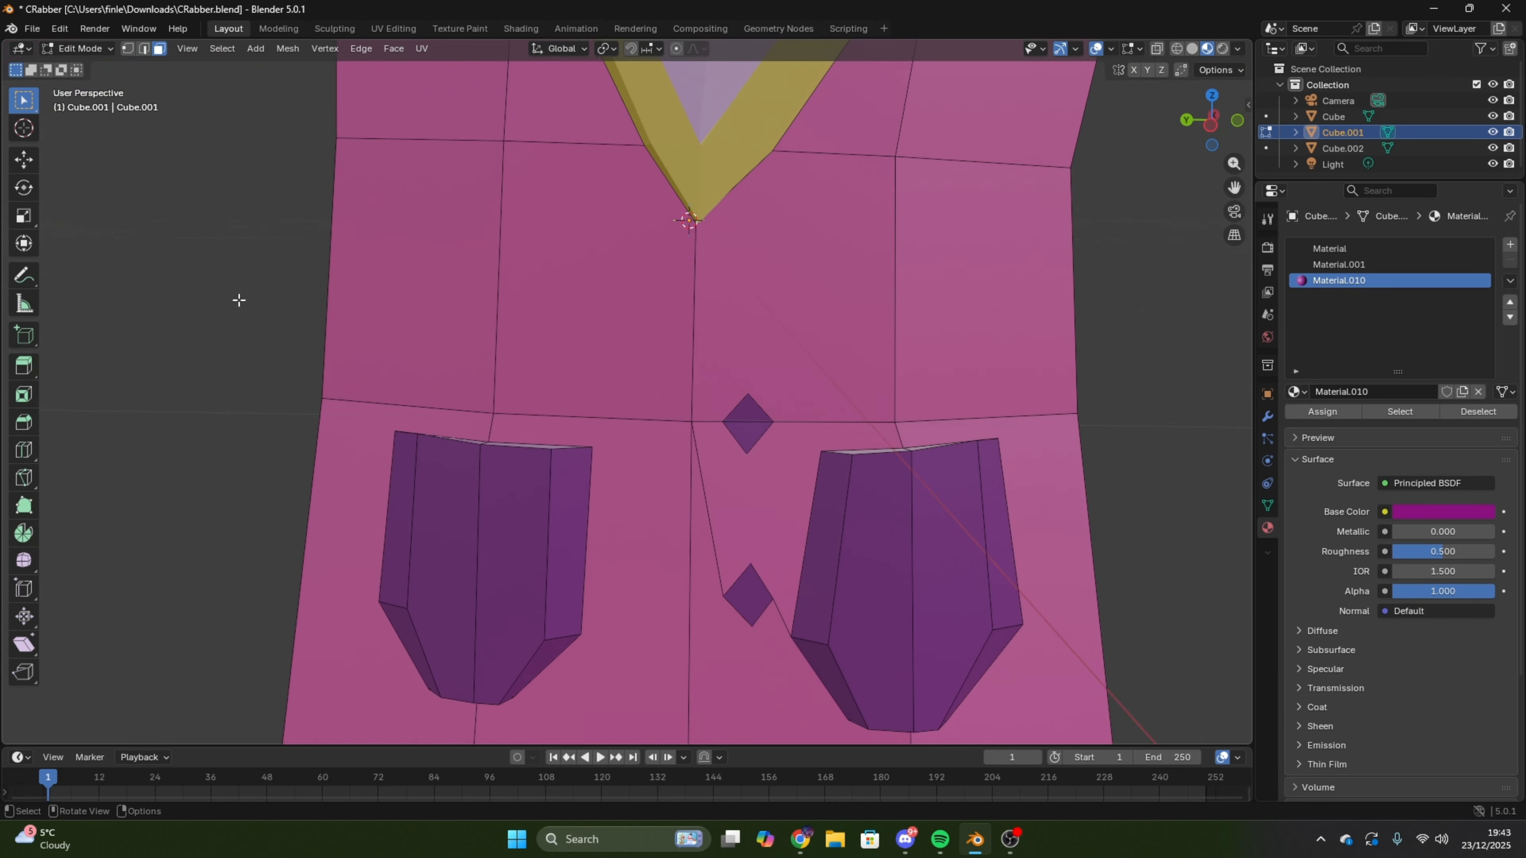
scroll(238, 300, down, 1)
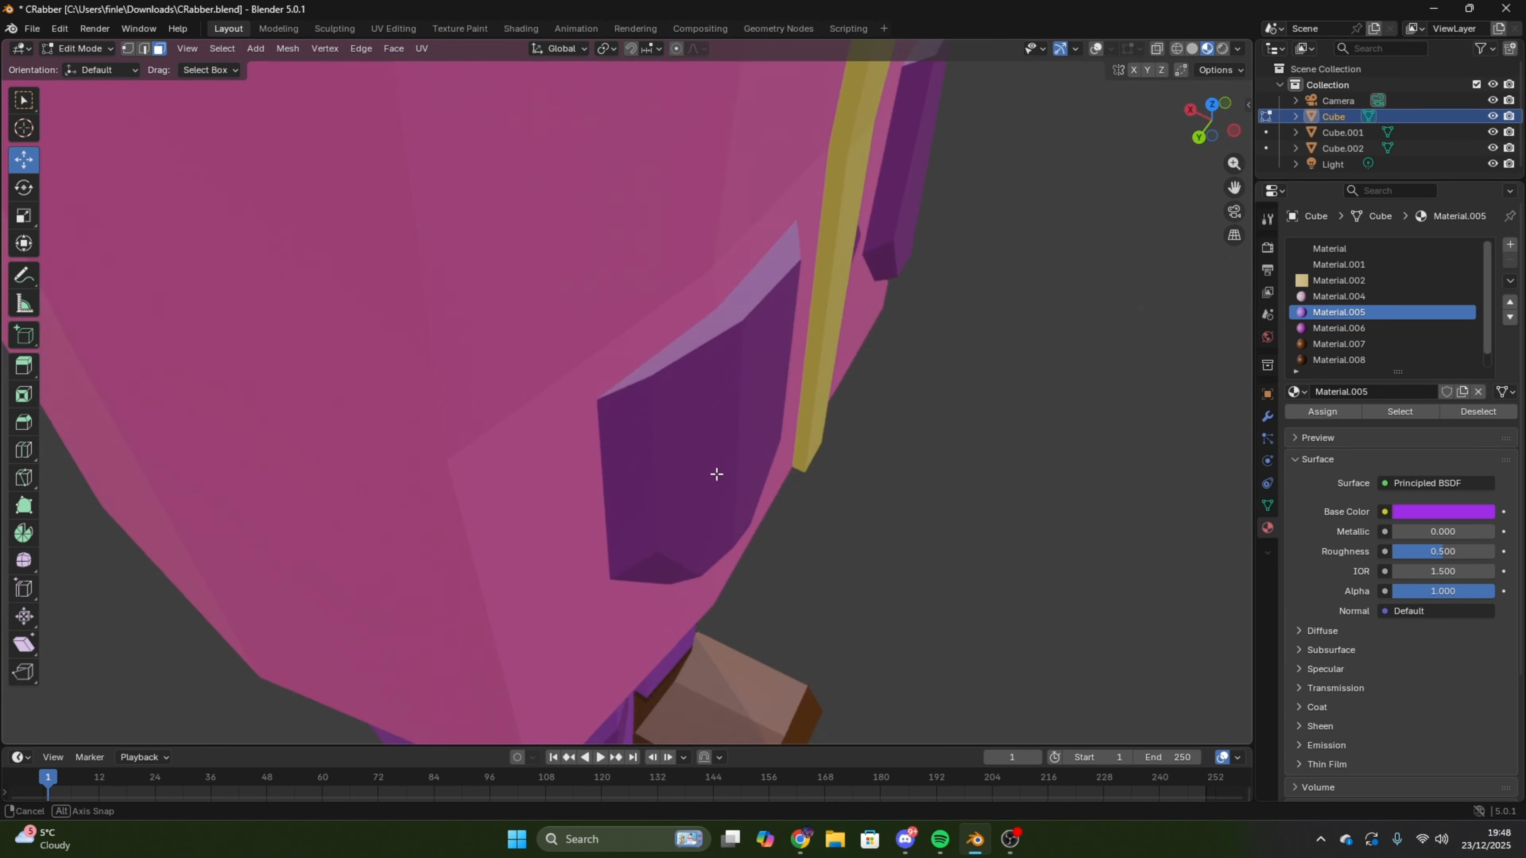
- Examine the colored character from several angles, covering the pockets, sleeves, hands, shoes and moon-and-star head
scroll(716, 471, down, 5)
middle_drag(715, 470, 827, 536)
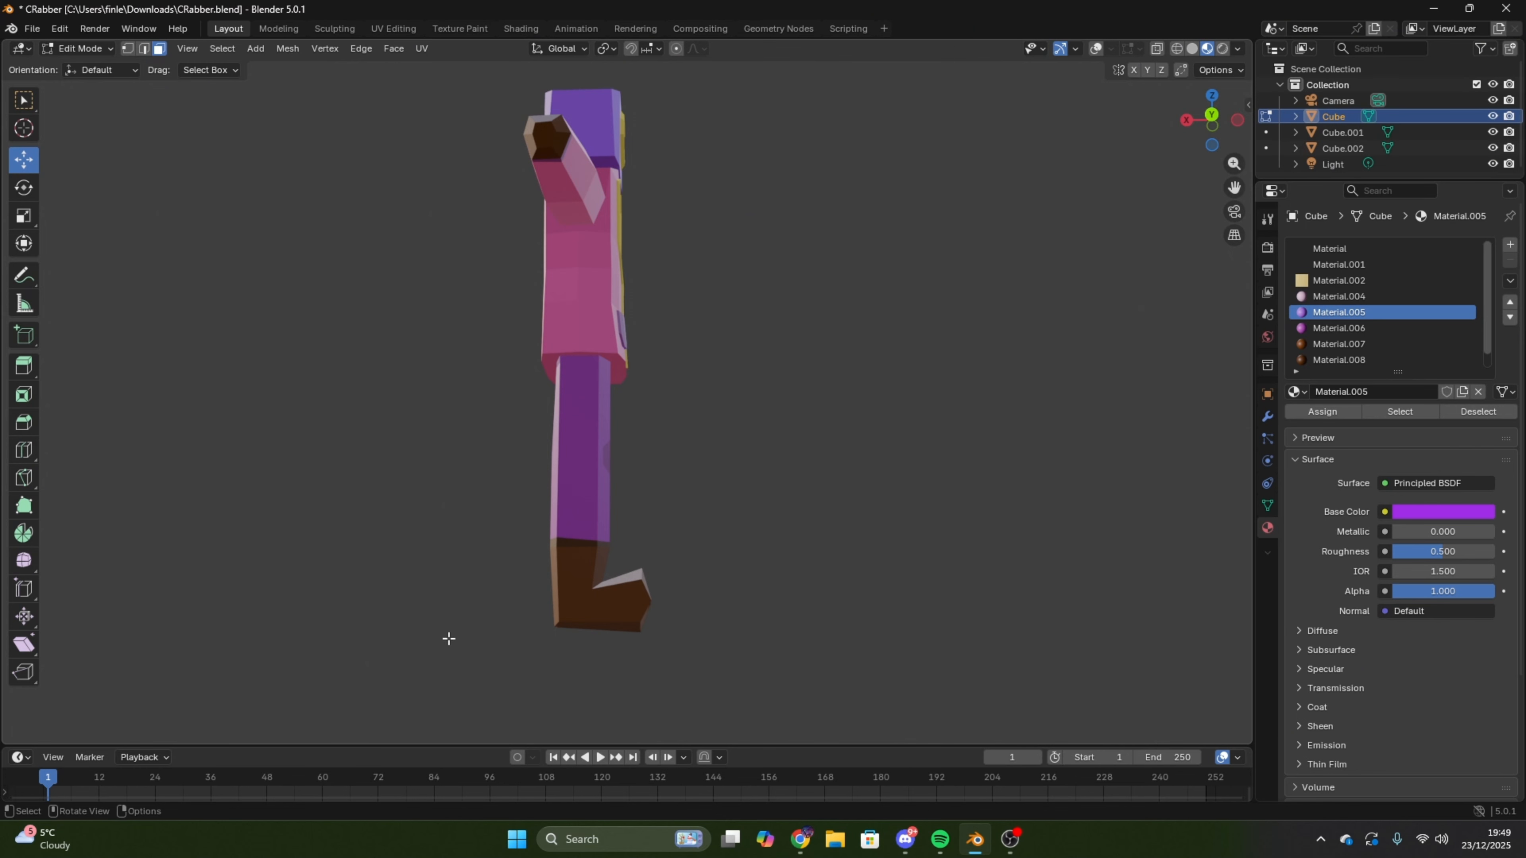
middle_drag(449, 639, 562, 256)
scroll(773, 457, up, 4)
click(586, 329)
scroll(834, 283, down, 4)
middle_drag(586, 330, 671, 494)
scroll(834, 282, down, 4)
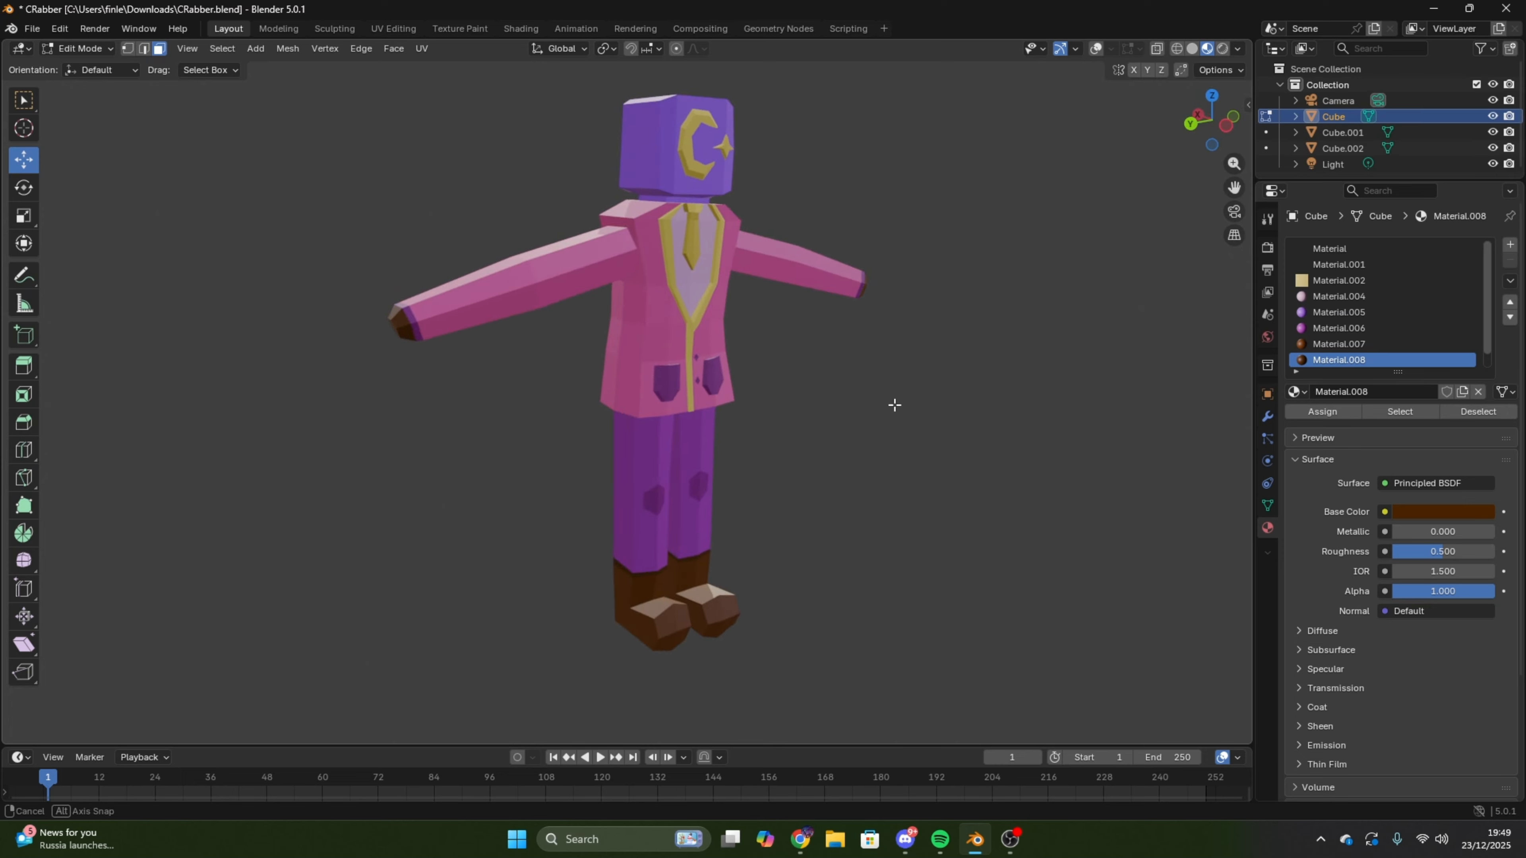
middle_drag(784, 374, 762, 356)
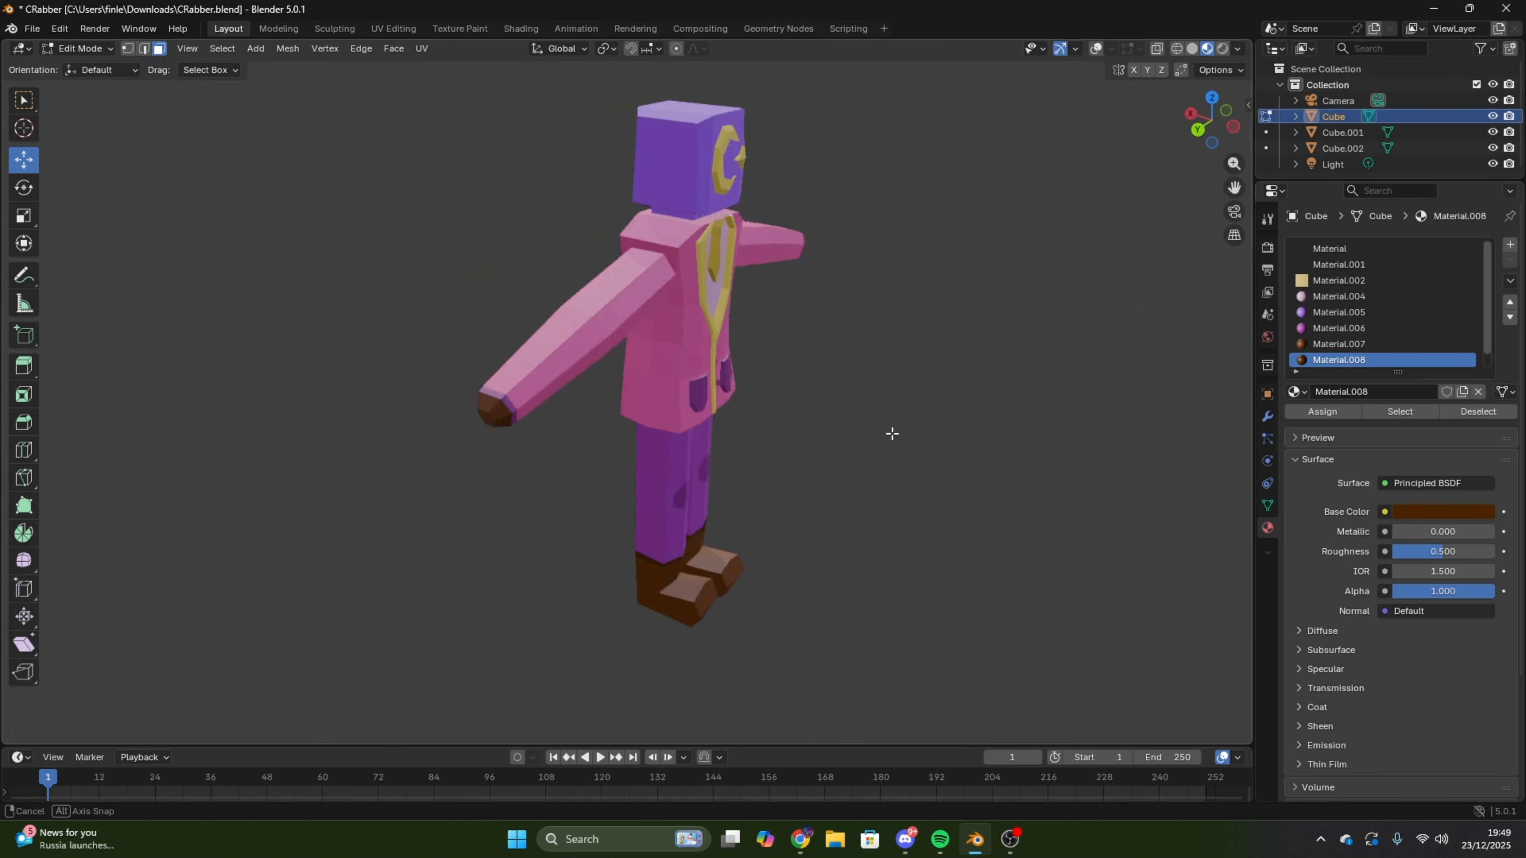
middle_drag(892, 434, 820, 467)
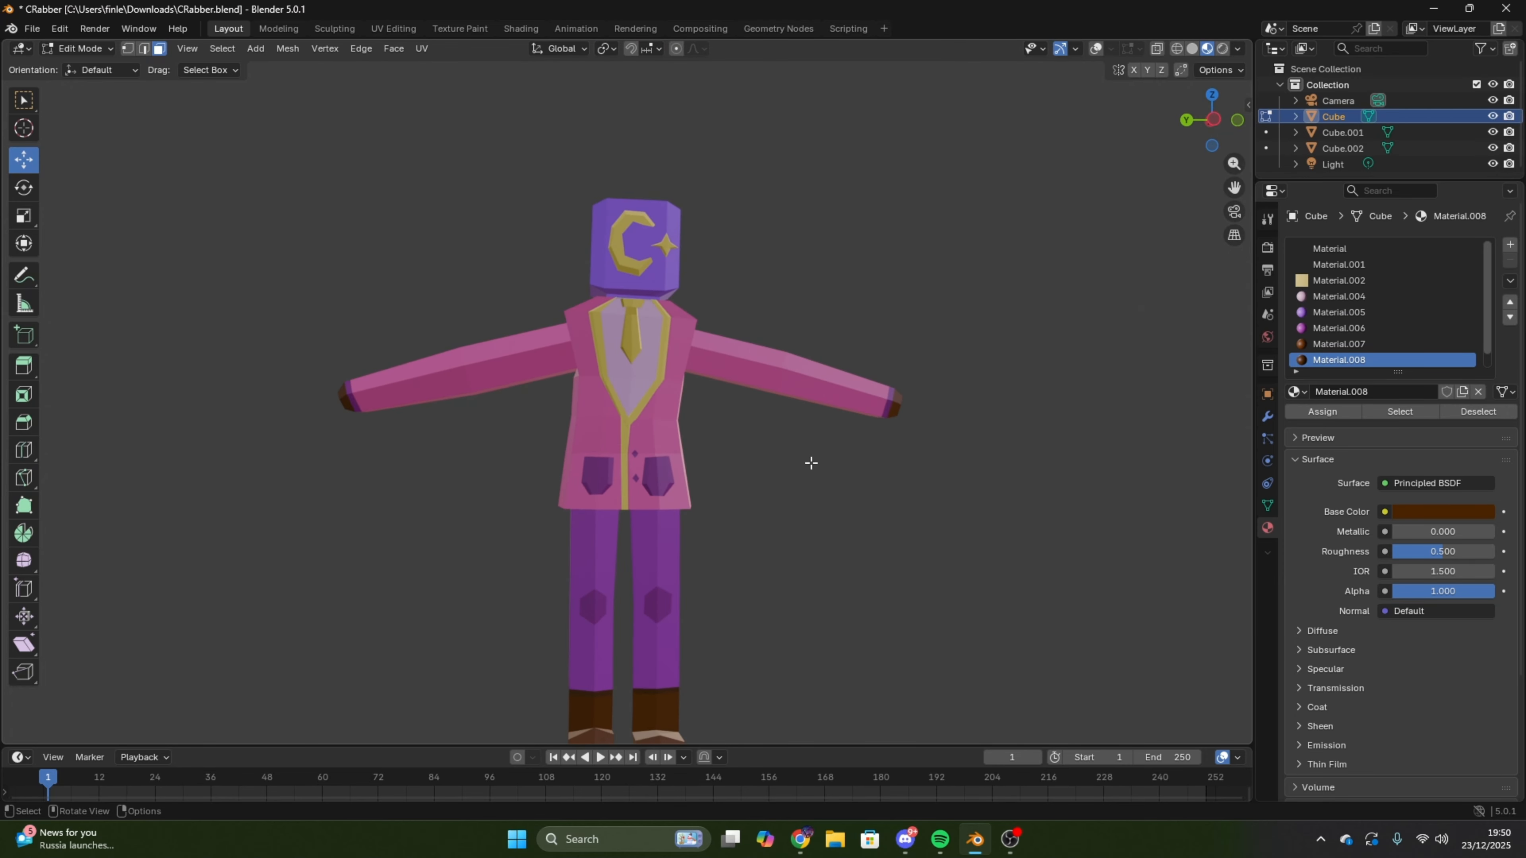
- Switch to Discord to compare the model with the reference picture of the moon-headed suited figure, and return to Blender
click(907, 840)
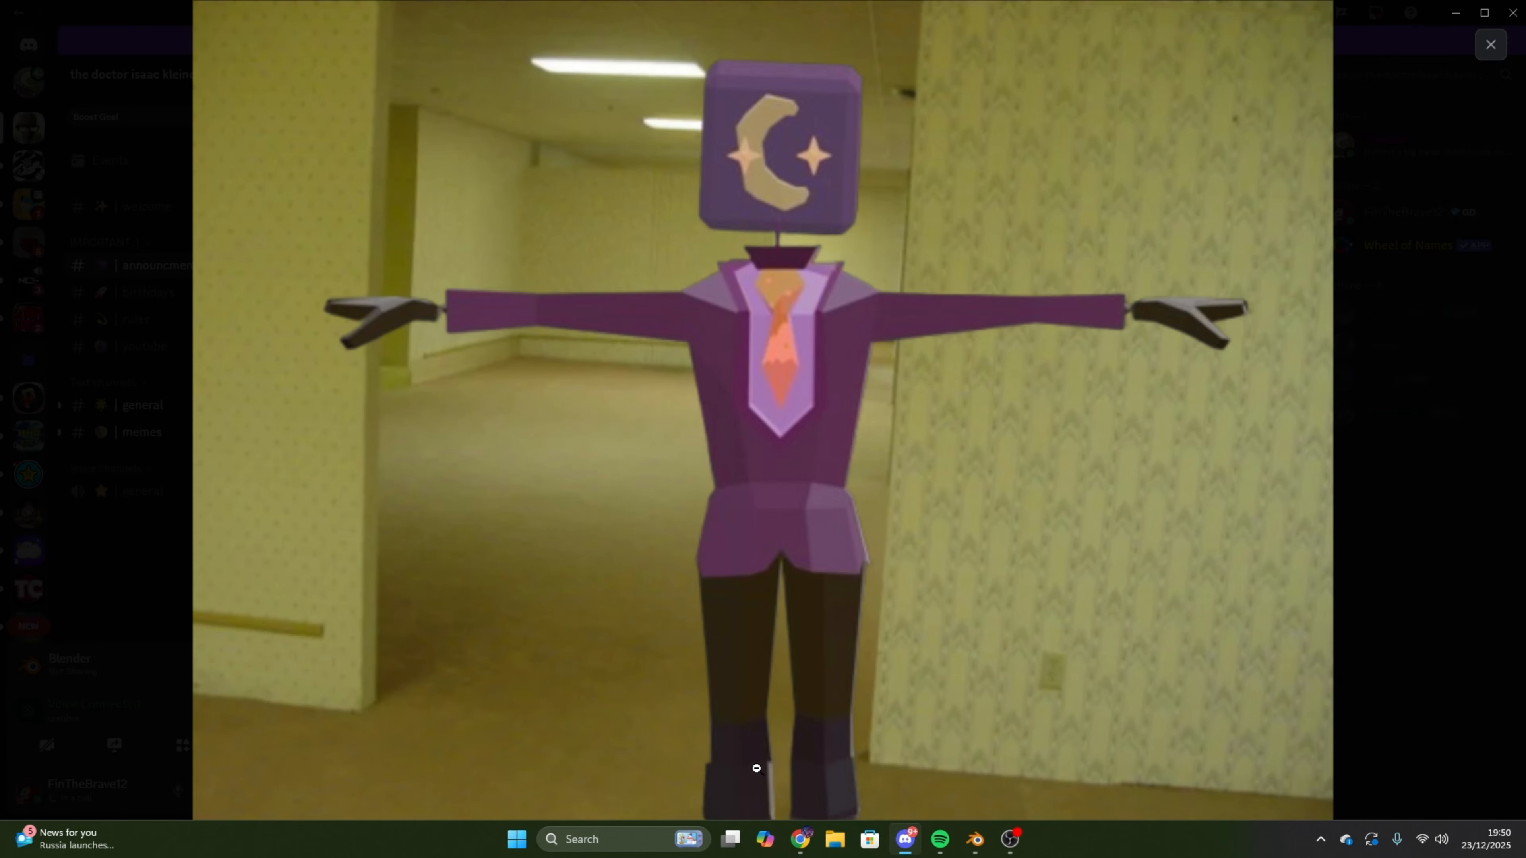
click(976, 842)
middle_drag(835, 460, 732, 525)
- Turn the viewport overlays back on and take the body mesh out of Edit Mode into Object Mode
click(85, 48)
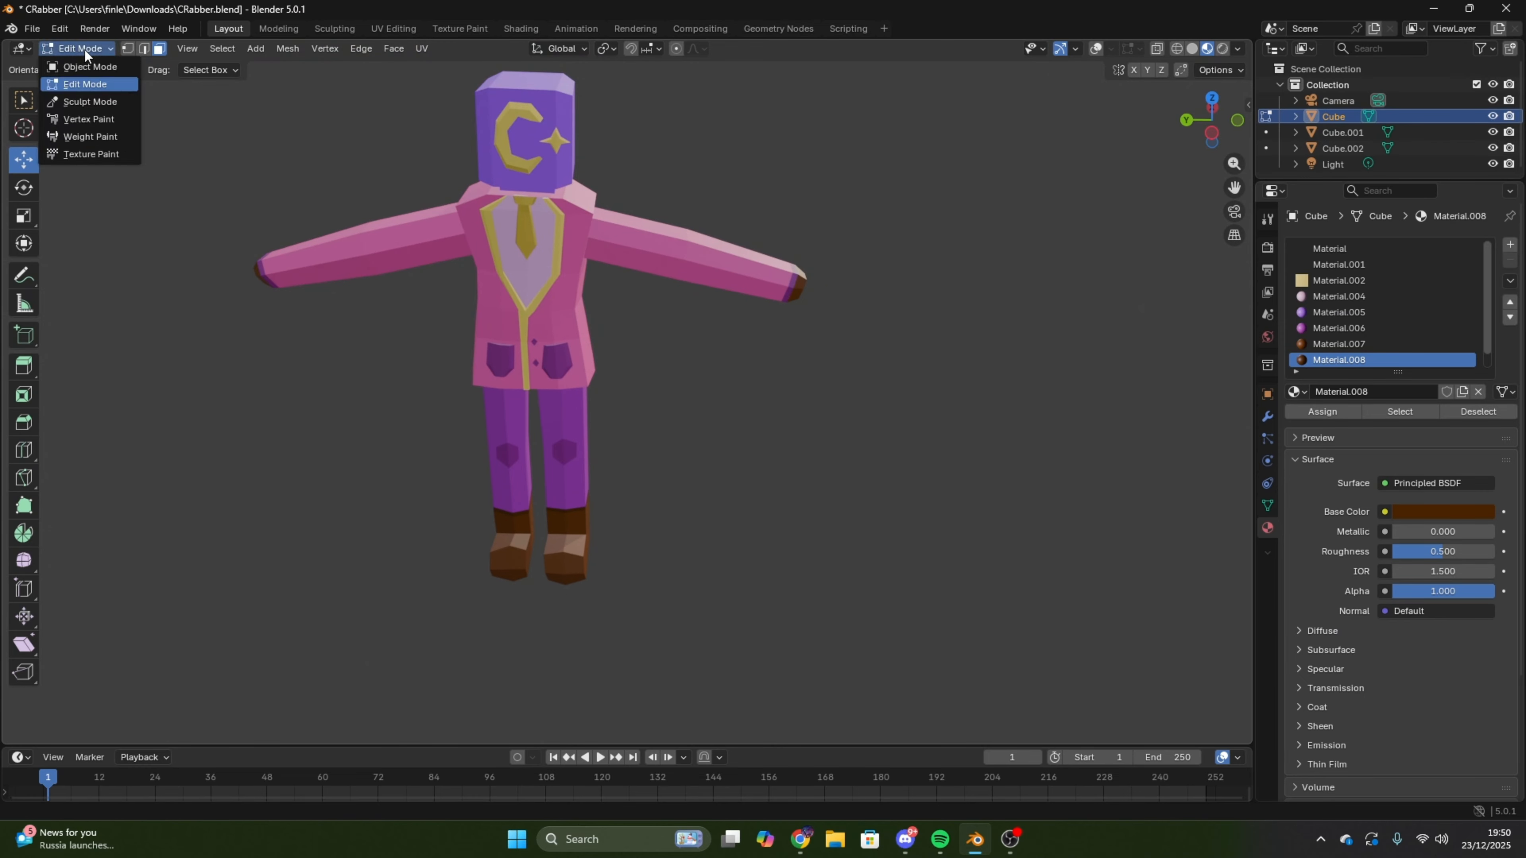
click(87, 52)
key(Tab)
middle_drag(742, 539, 607, 523)
scroll(606, 523, up, 4)
click(474, 504)
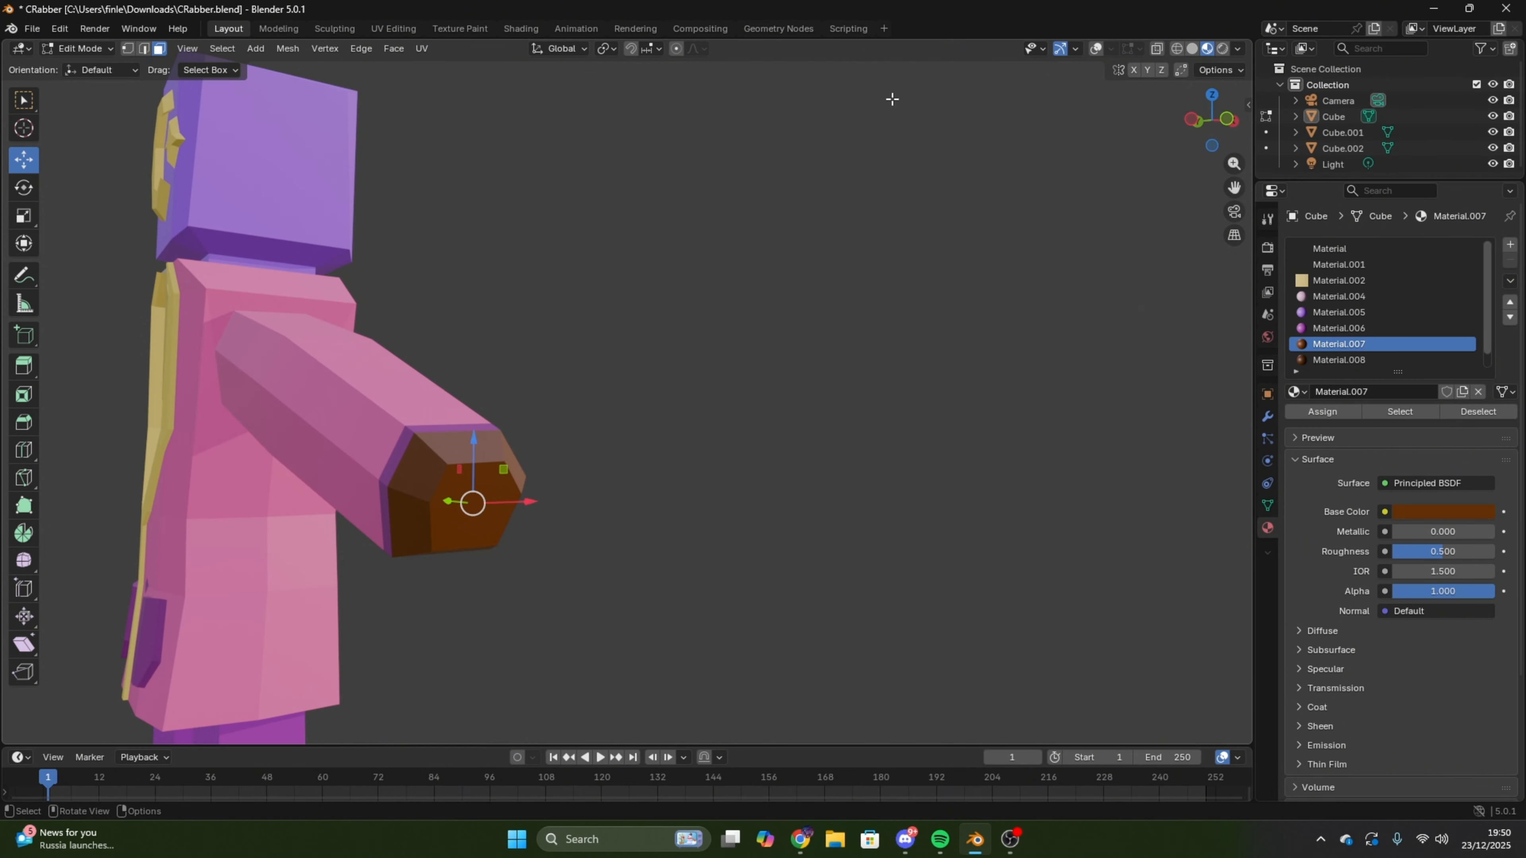
click(1096, 49)
middle_drag(767, 580, 719, 314)
scroll(718, 314, down, 4)
click(797, 457)
click(83, 48)
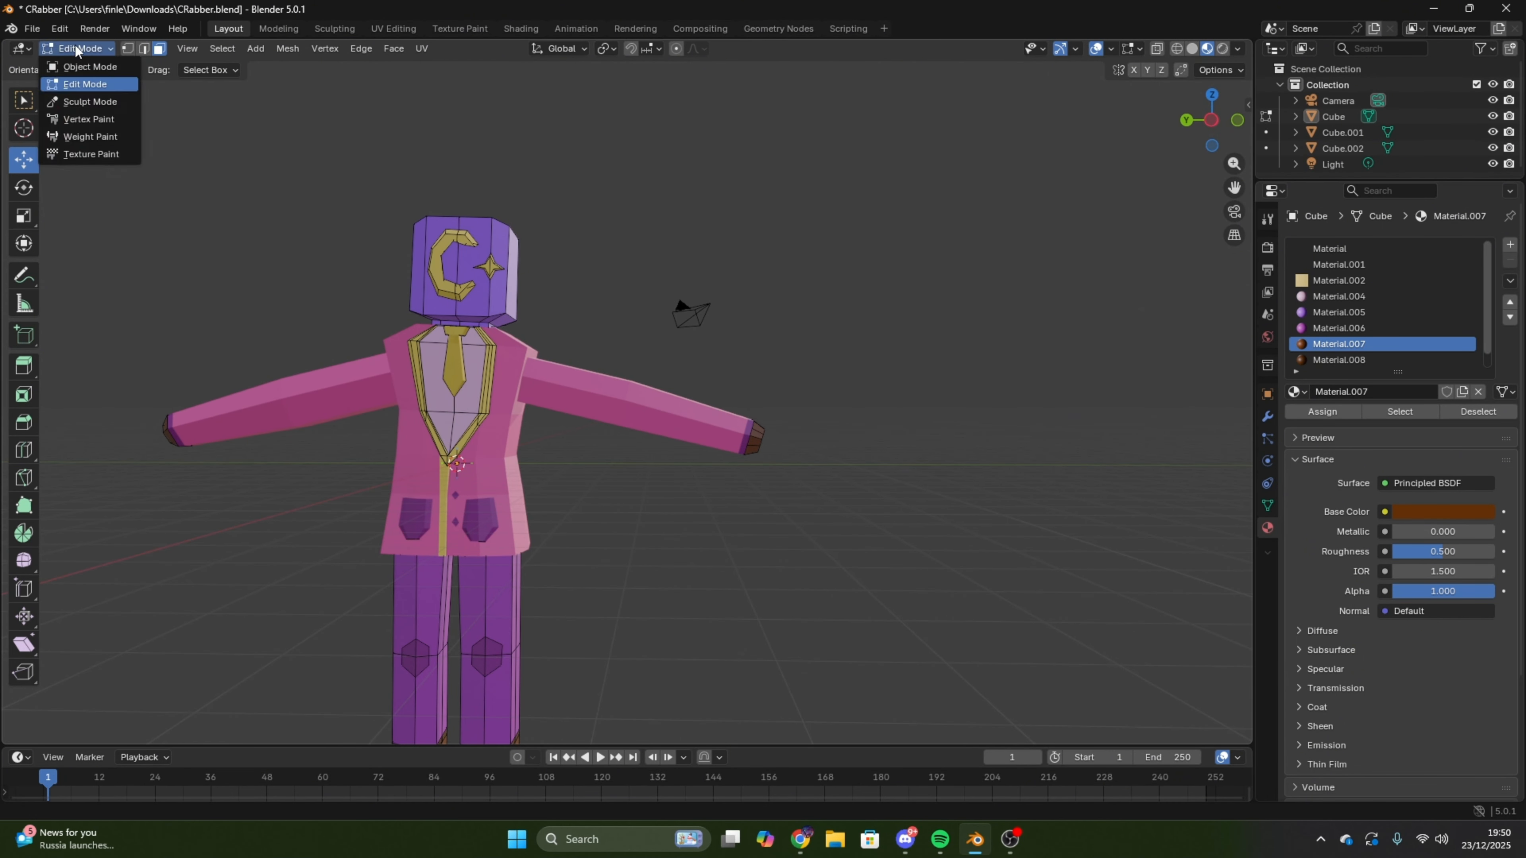
click(72, 65)
scroll(767, 463, down, 4)
scroll(767, 475, up, 5)
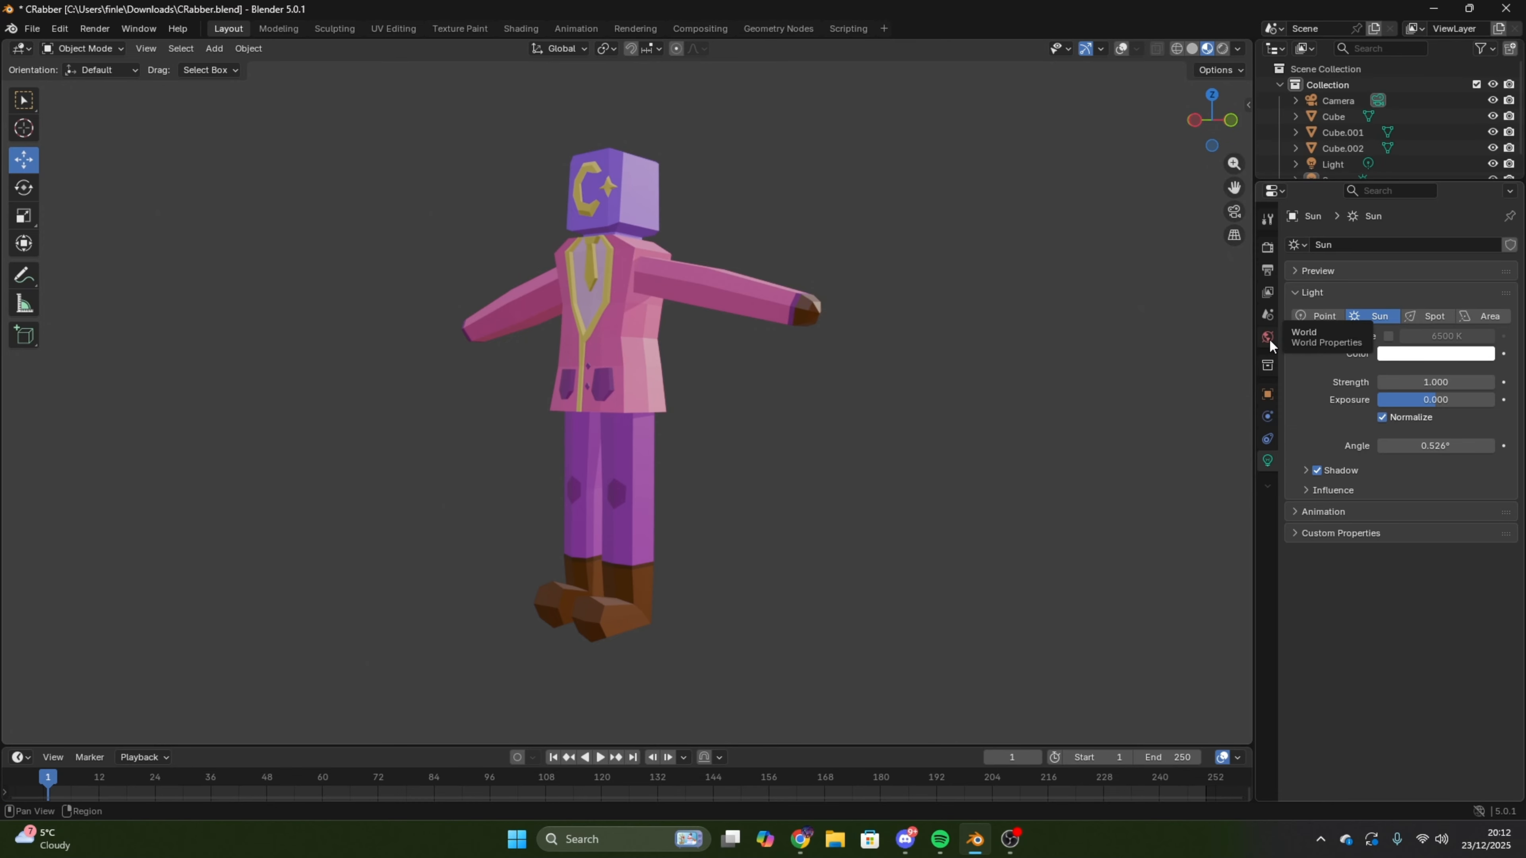
- Join Cube.001 and Cube.002 into the body mesh Cube so the whole character is one object
click(1194, 119)
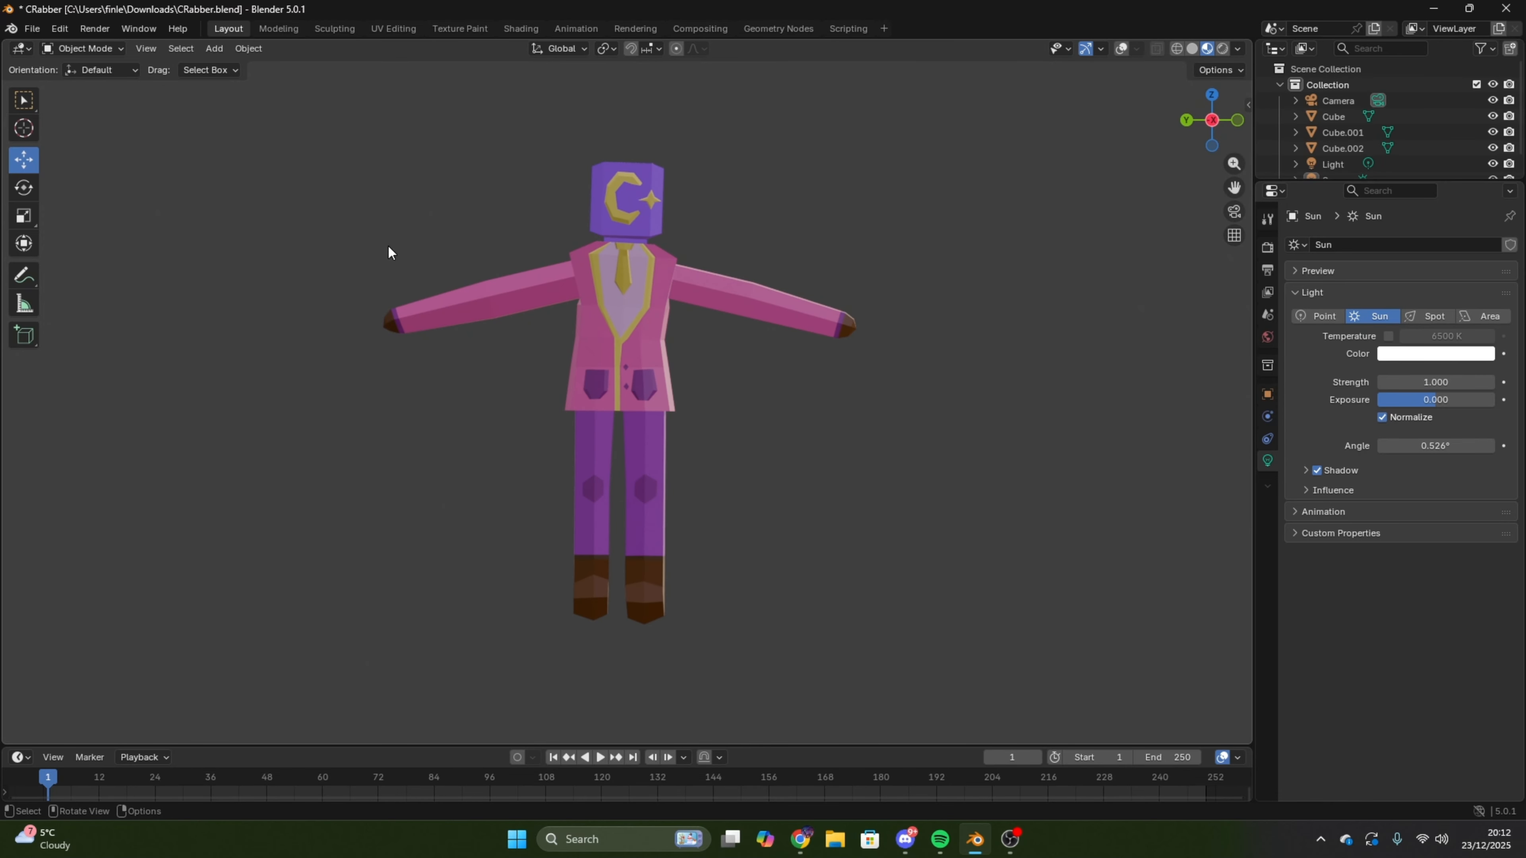
right_click(649, 487)
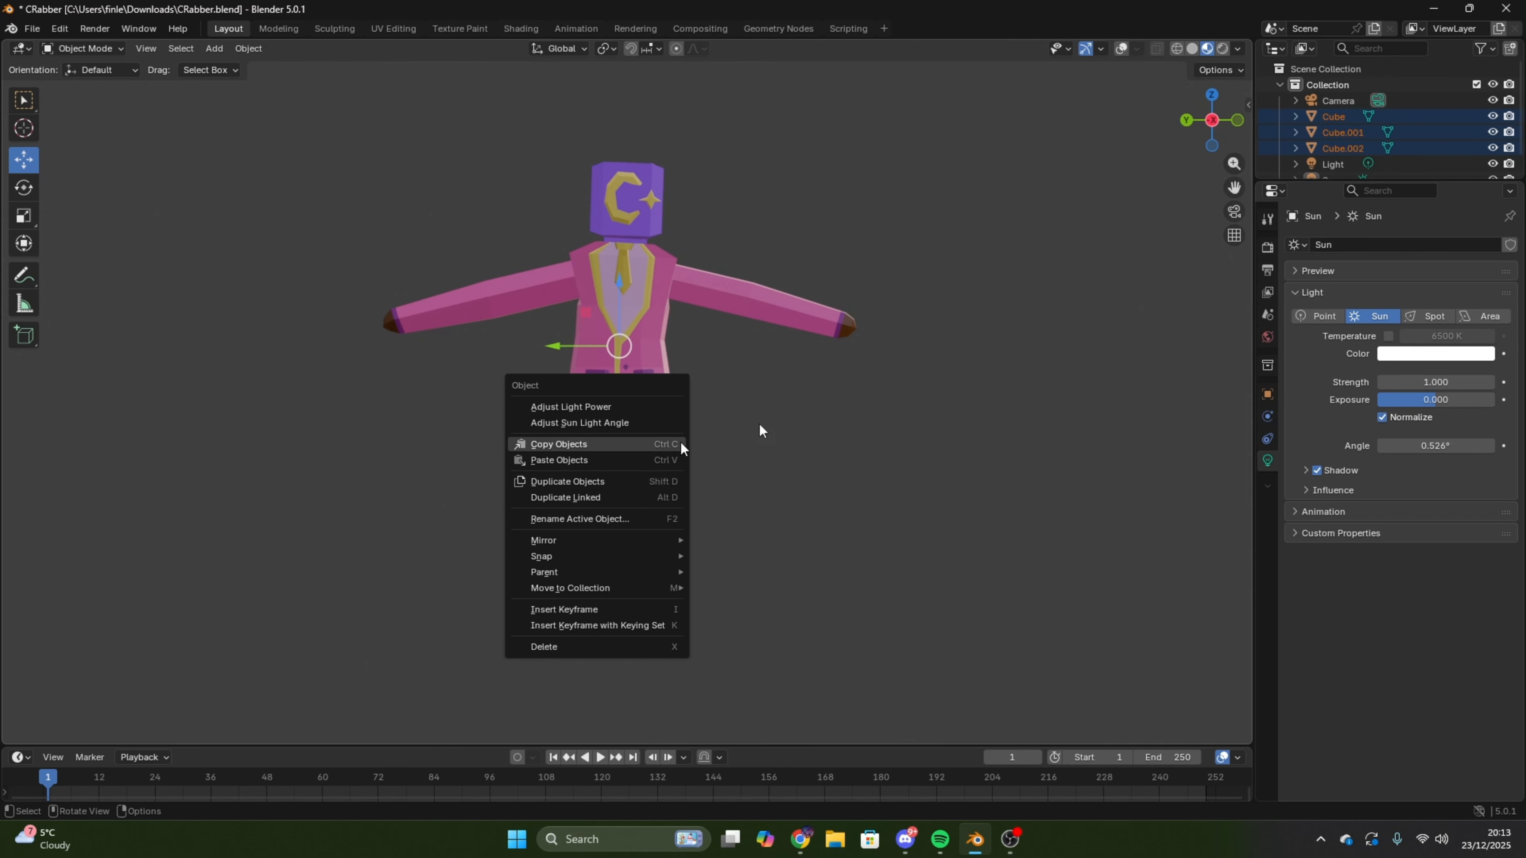
right_click(1298, 118)
right_click(634, 352)
click(604, 400)
click(743, 446)
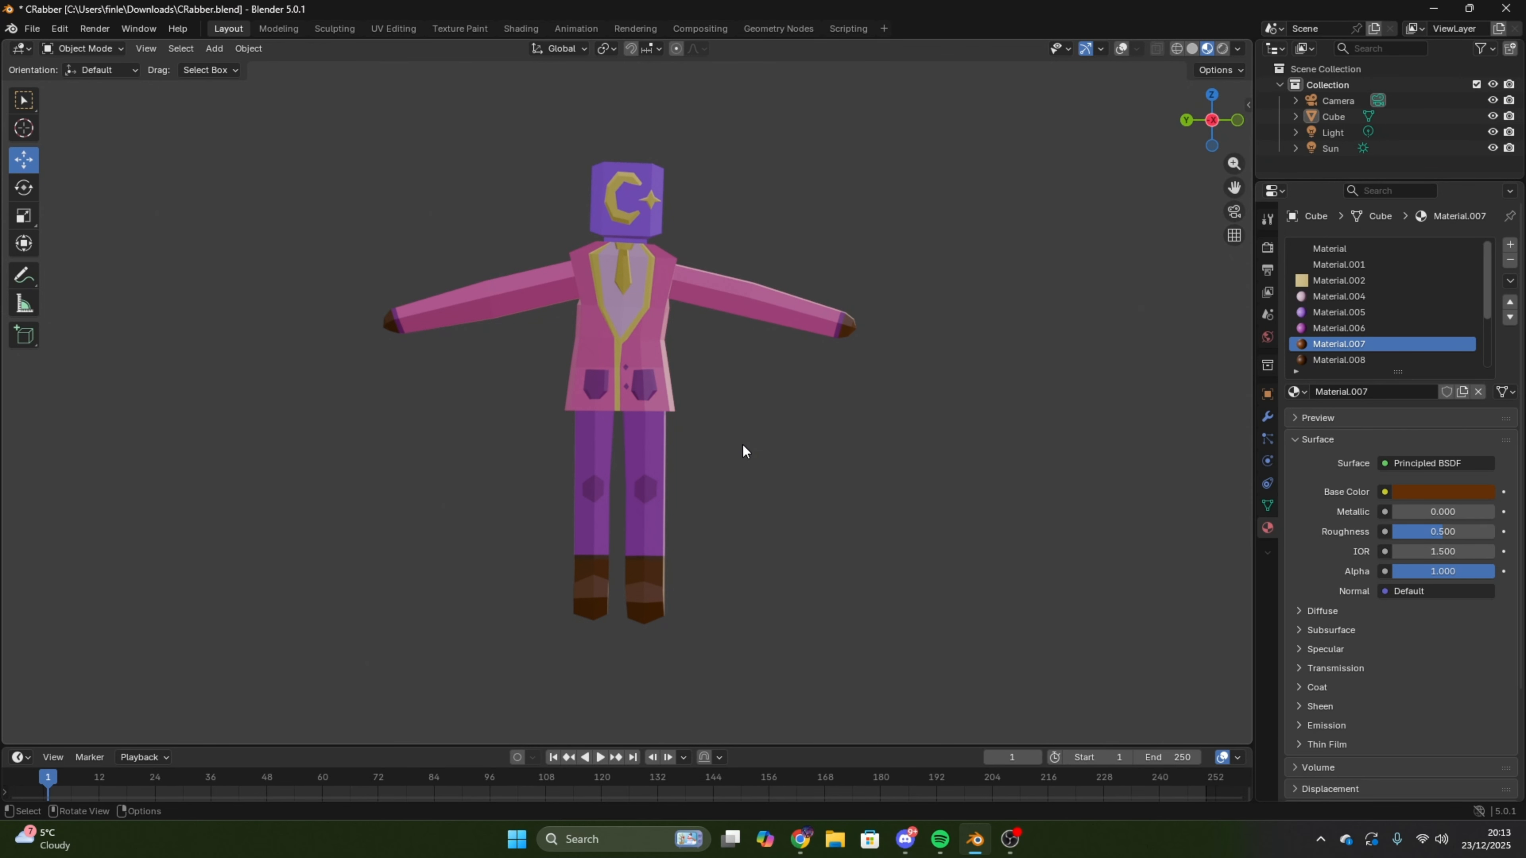
click(215, 48)
click(252, 199)
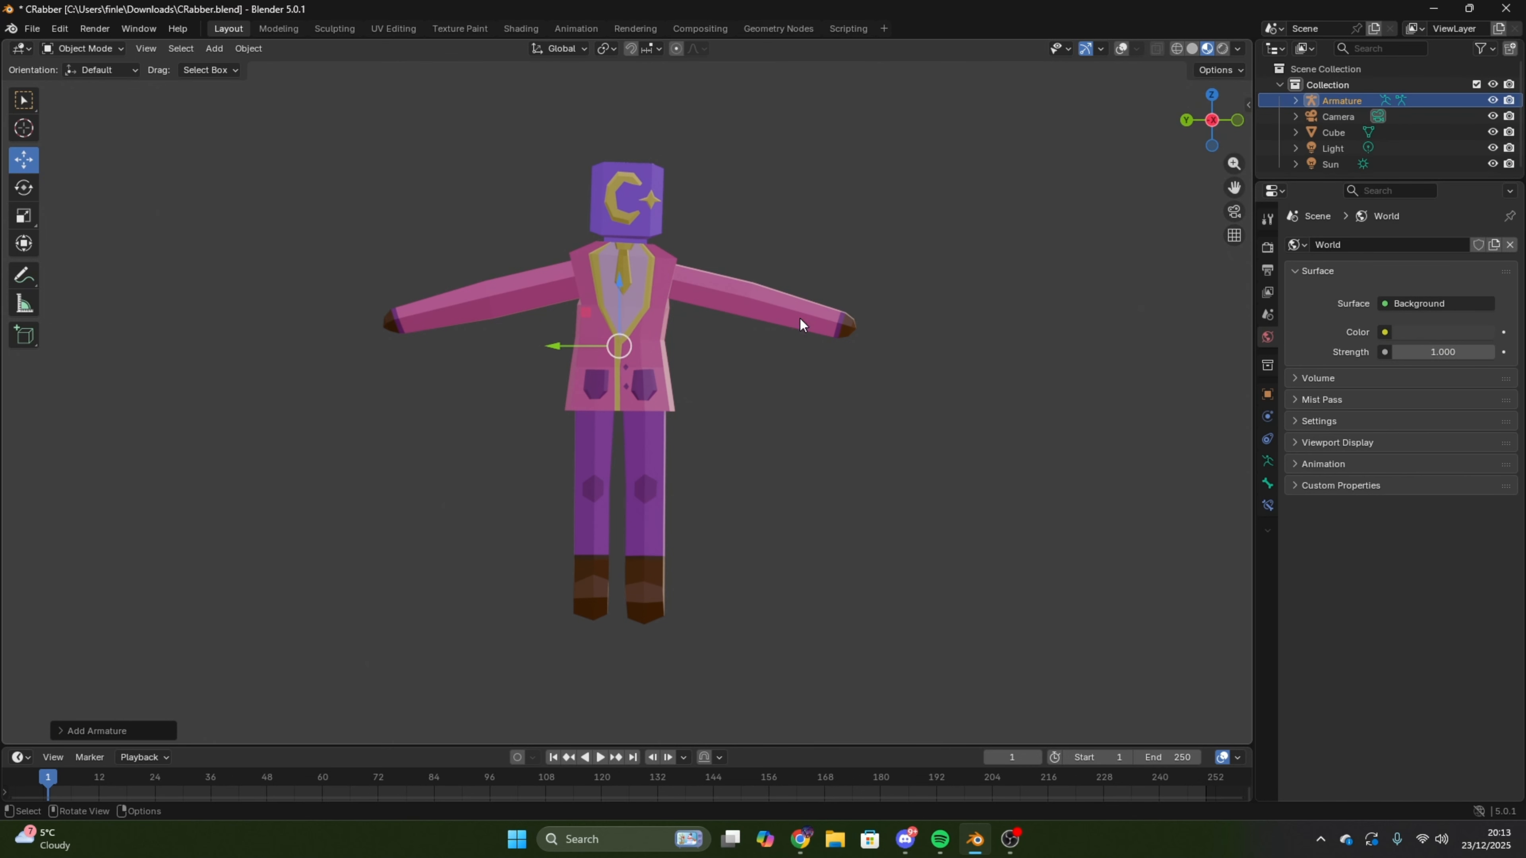
click(1177, 50)
click(1207, 50)
click(1266, 460)
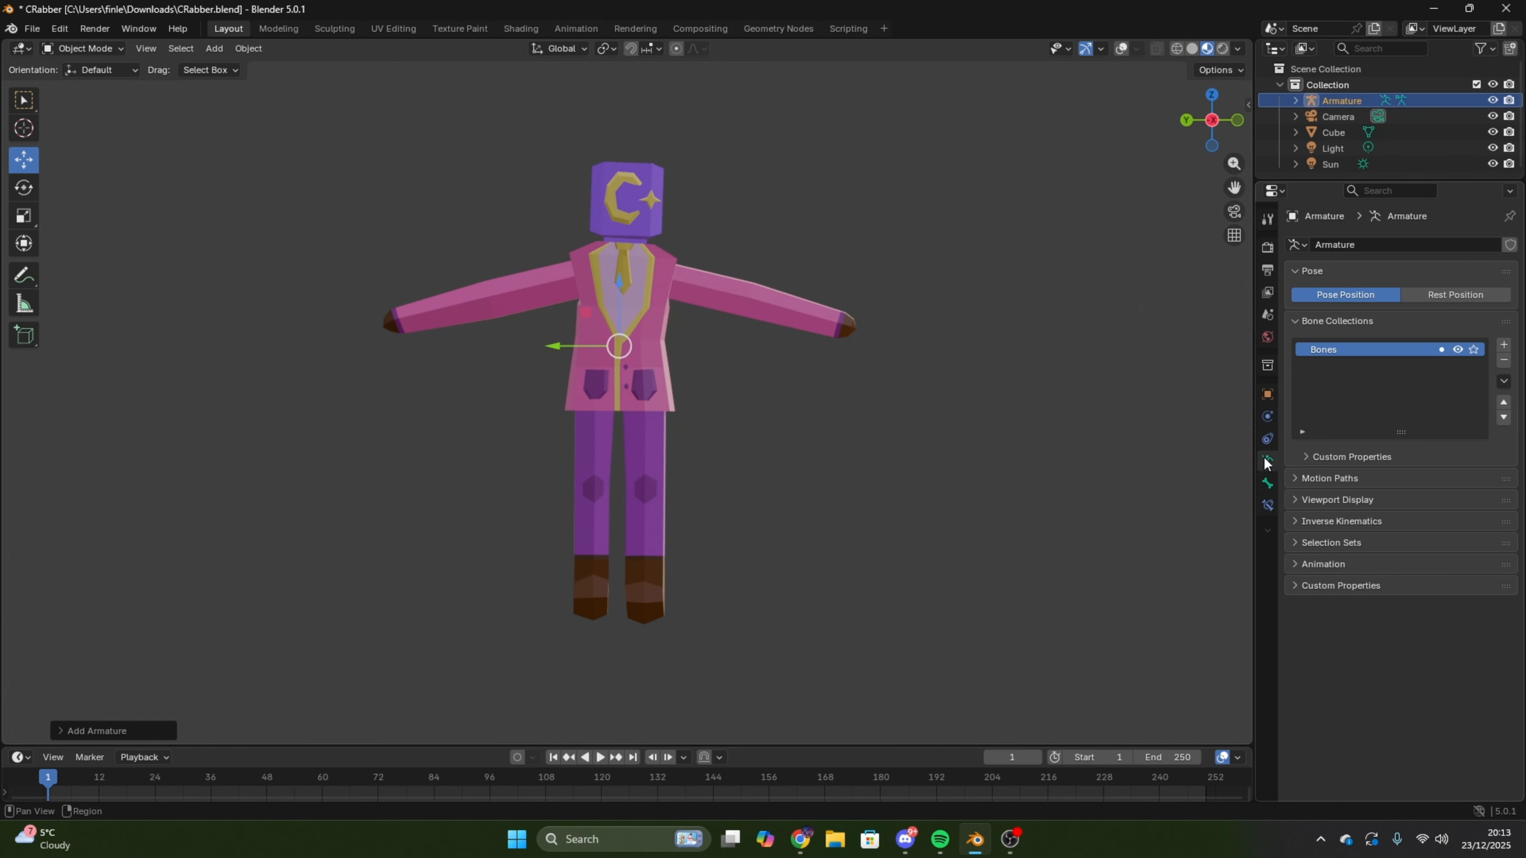
click(1338, 500)
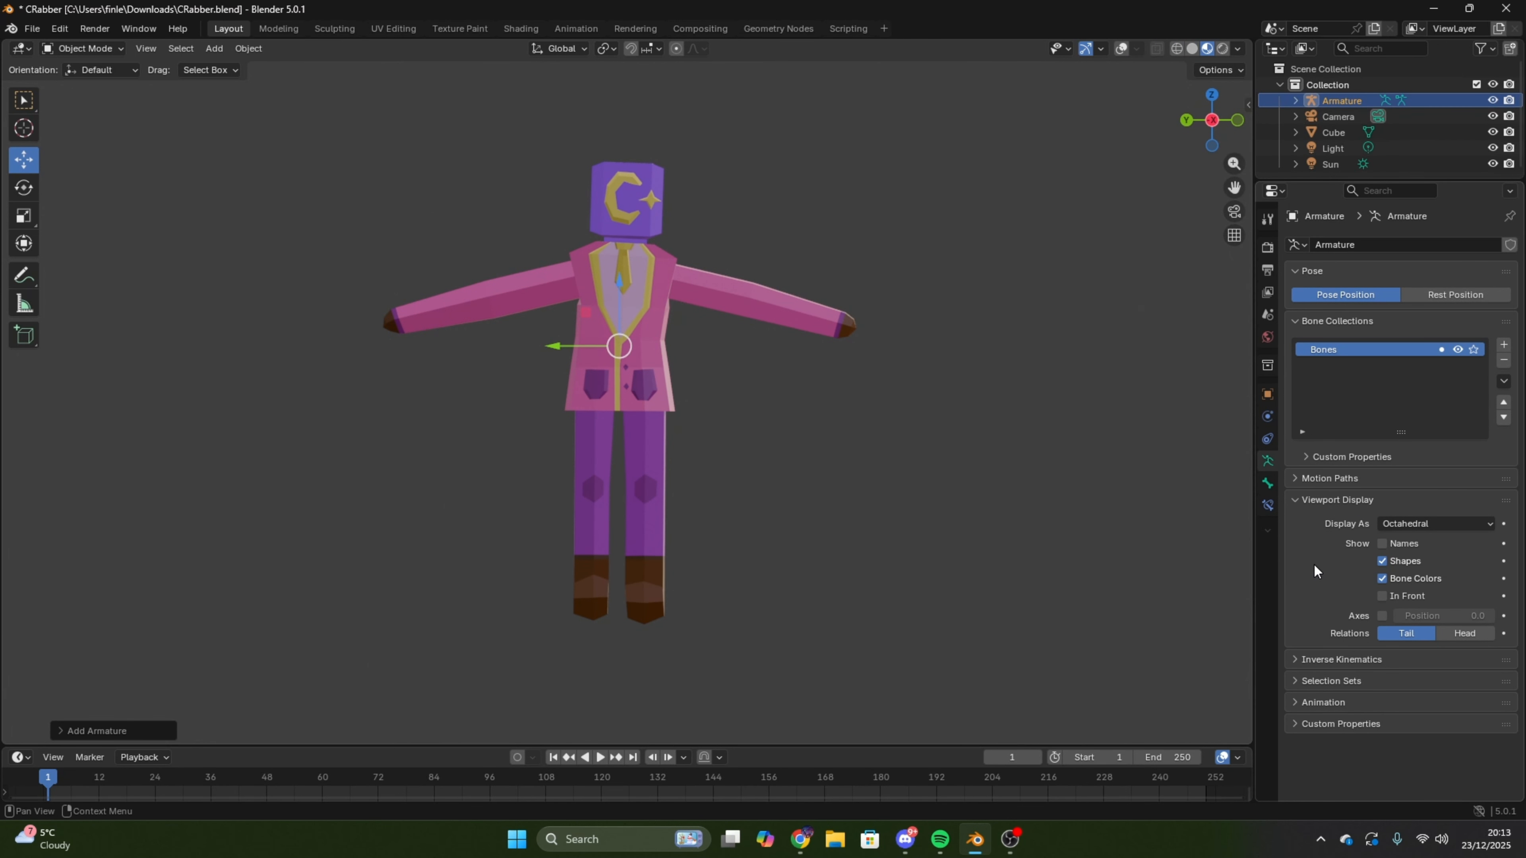
middle_drag(810, 424, 676, 442)
drag(668, 347, 612, 348)
scroll(341, 379, up, 8)
middle_drag(271, 369, 476, 387)
middle_drag(926, 409, 888, 422)
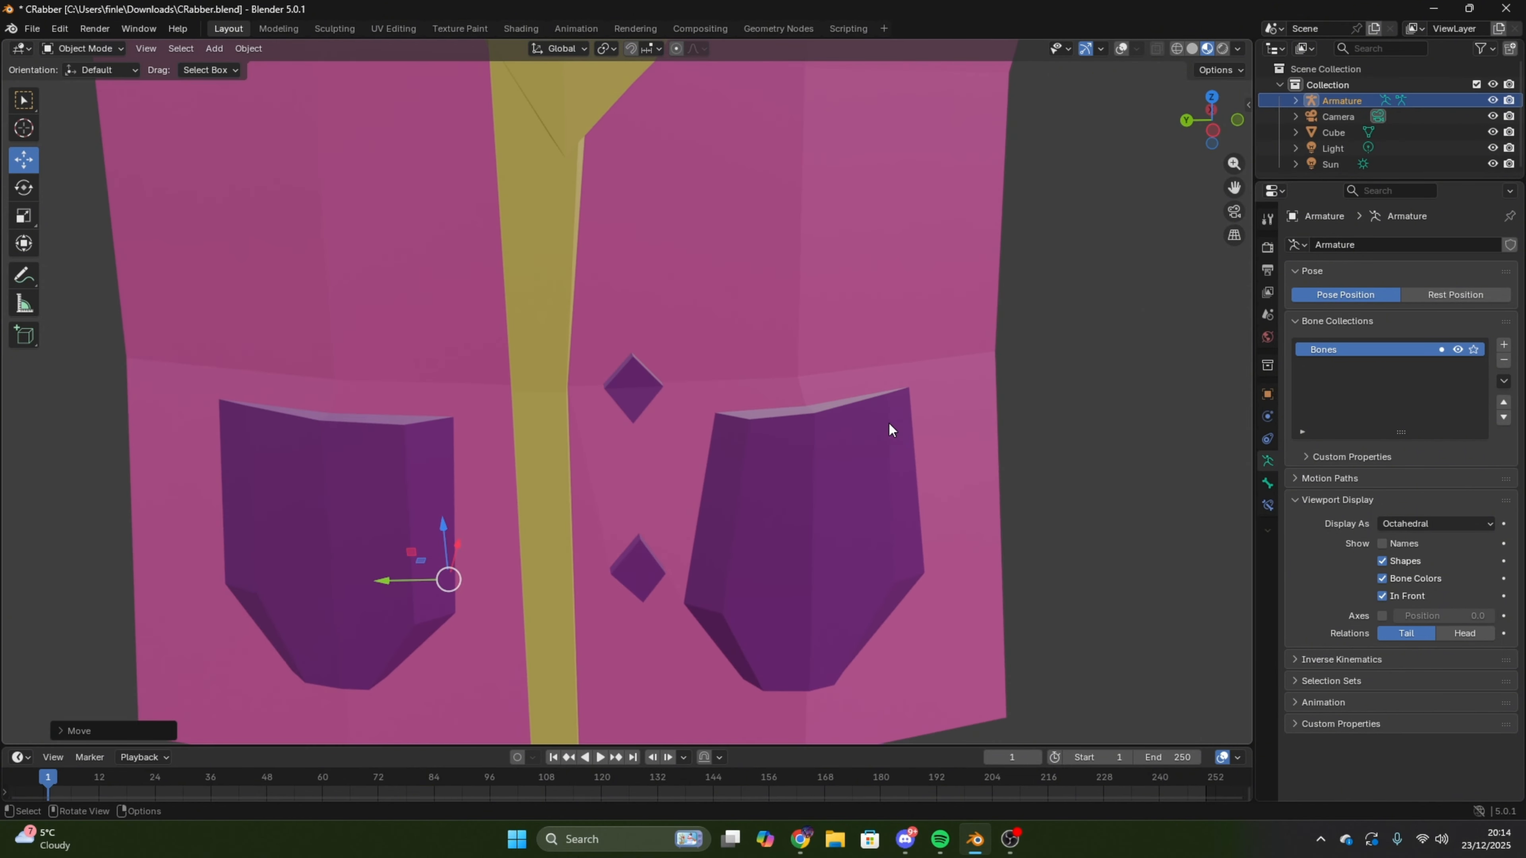
scroll(888, 422, down, 8)
key(Delete)
- Add a new armature, set it to display in front, and position its first bone at the center of the jacket's lower hem
click(215, 49)
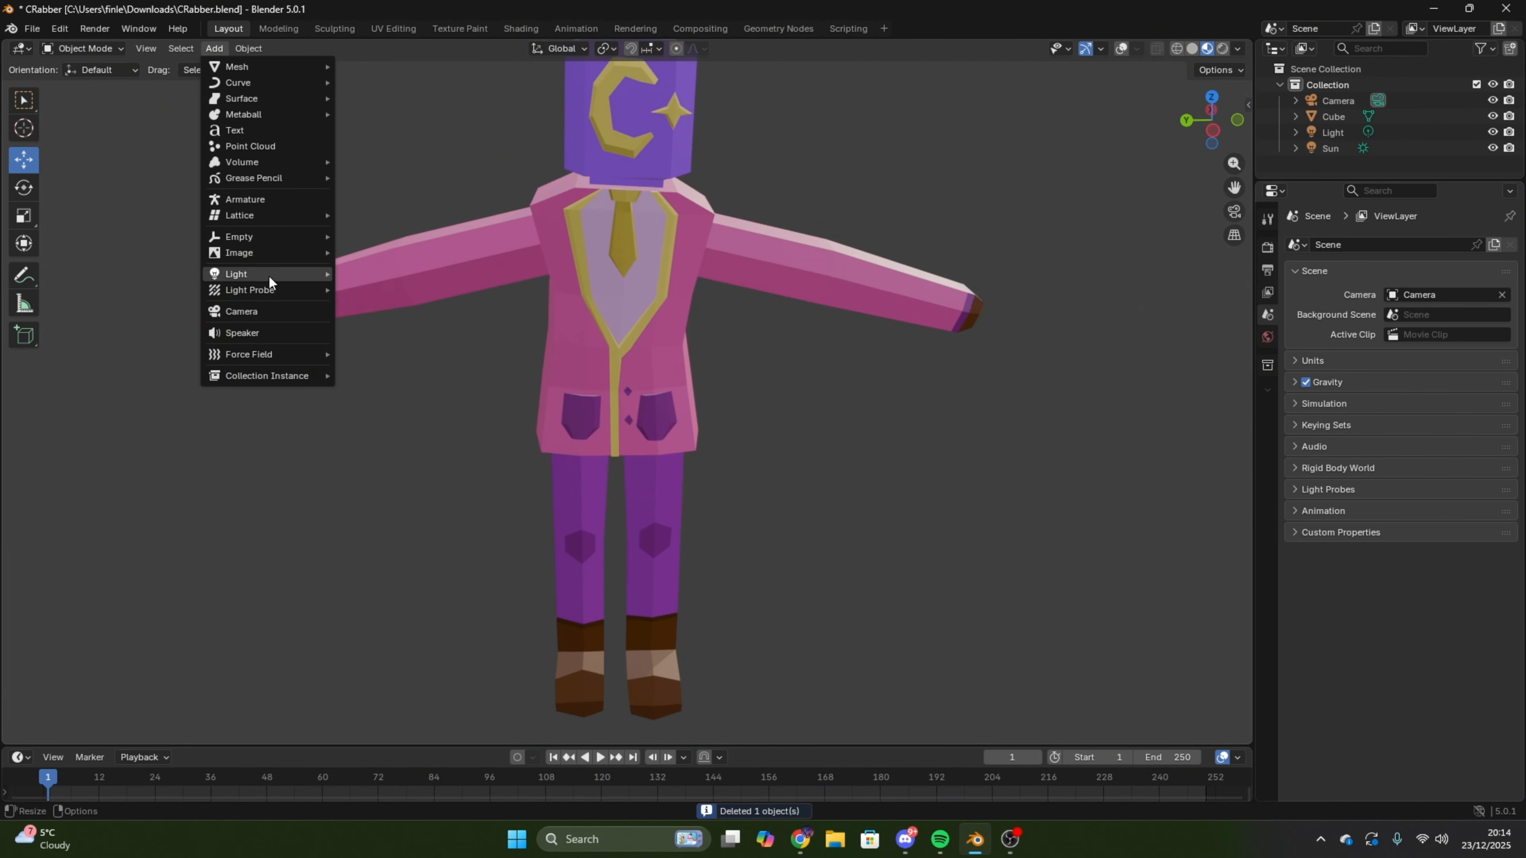
click(256, 203)
middle_drag(805, 309, 613, 325)
drag(670, 337, 808, 352)
click(1455, 351)
middle_drag(977, 336, 1013, 337)
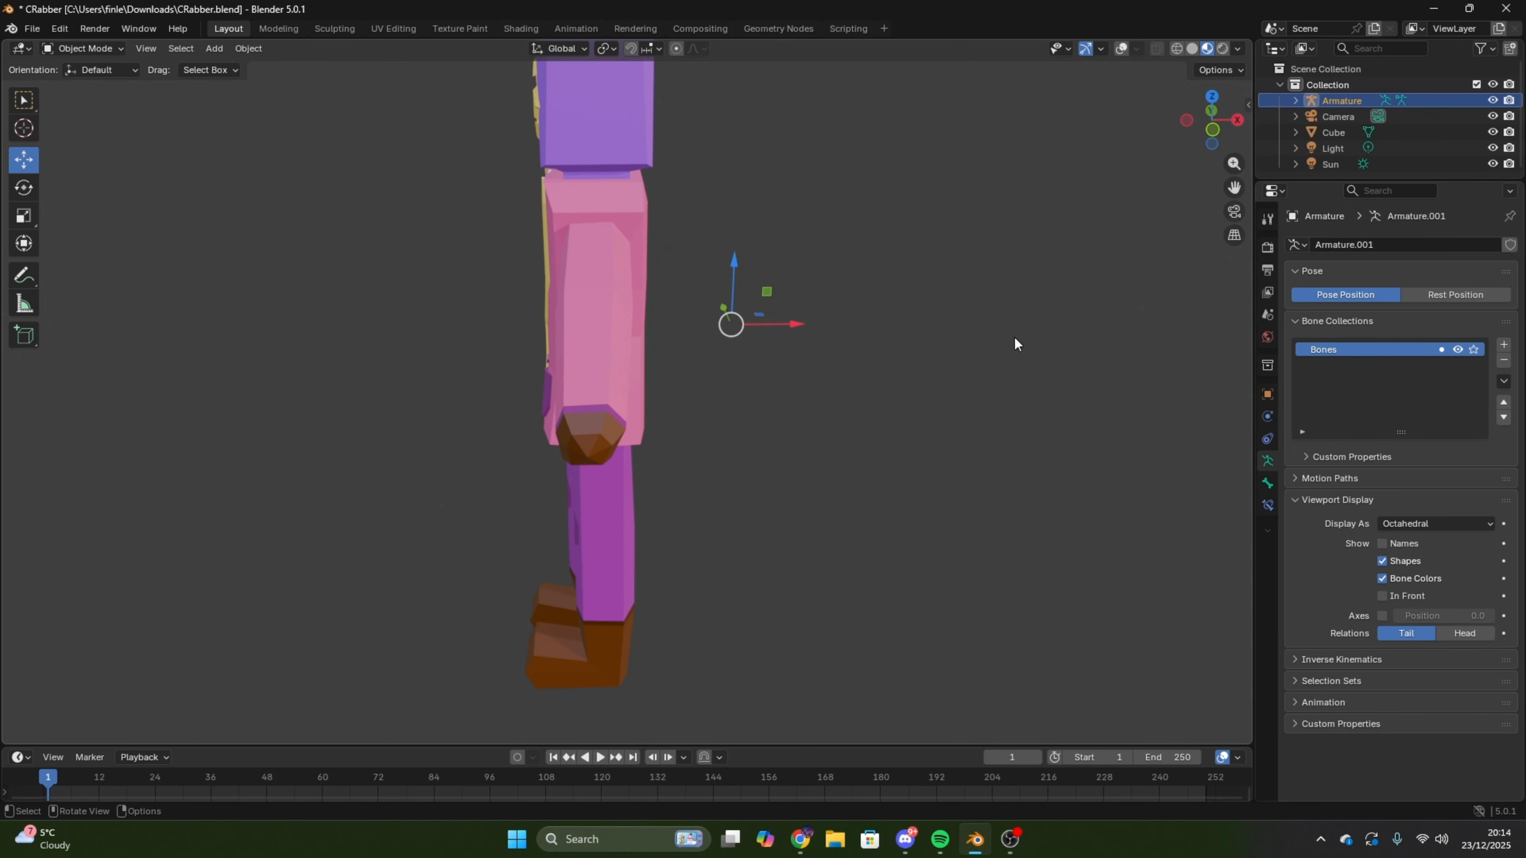
click(1178, 49)
click(1207, 49)
- Extrude a chain of bones from the first bone up through the torso and neck to the top of the head
key(Tab)
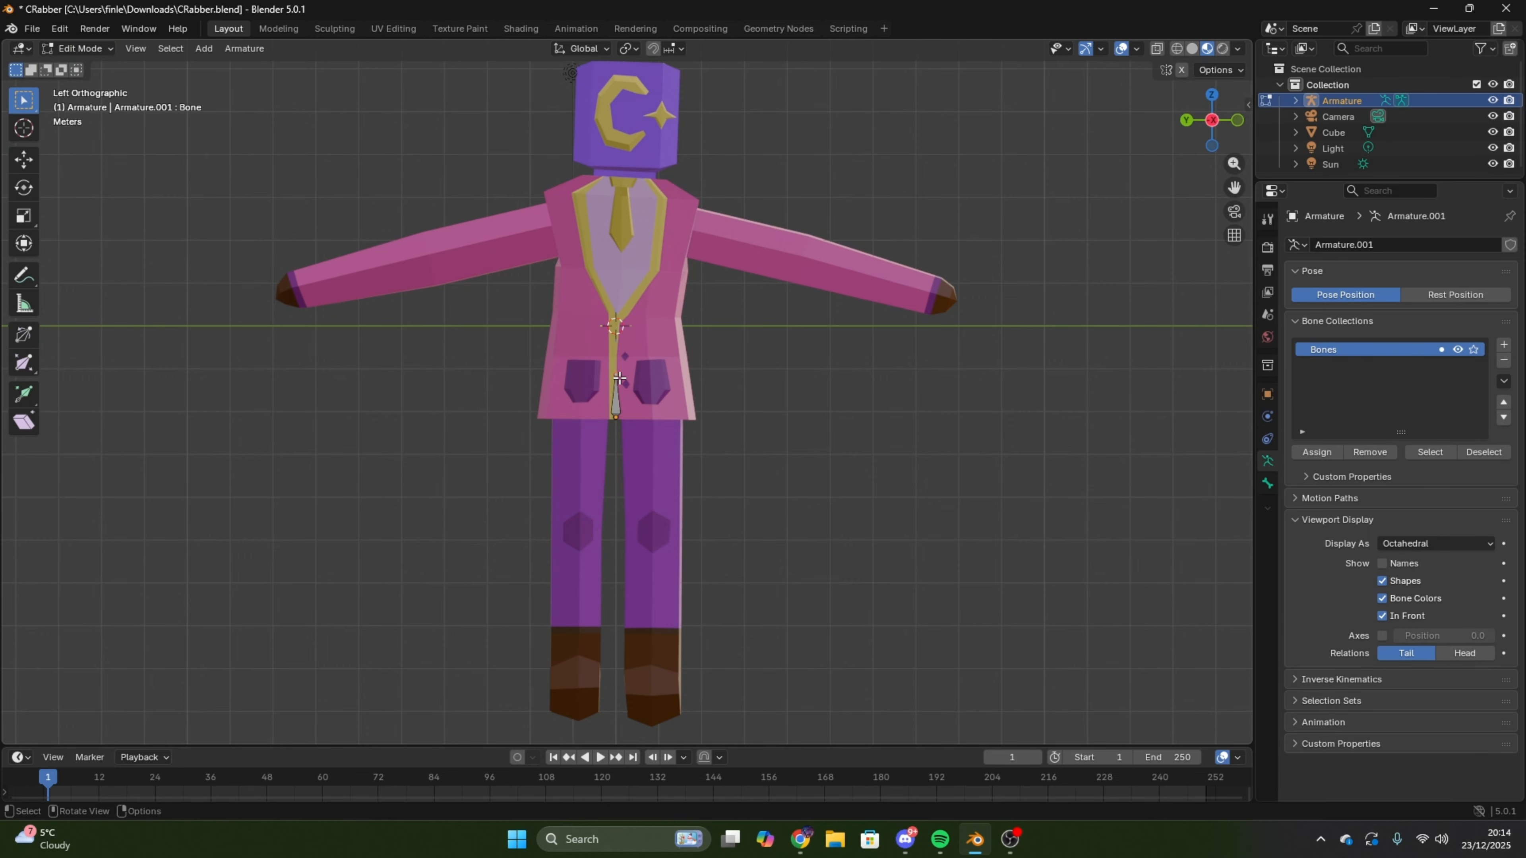
key(z)
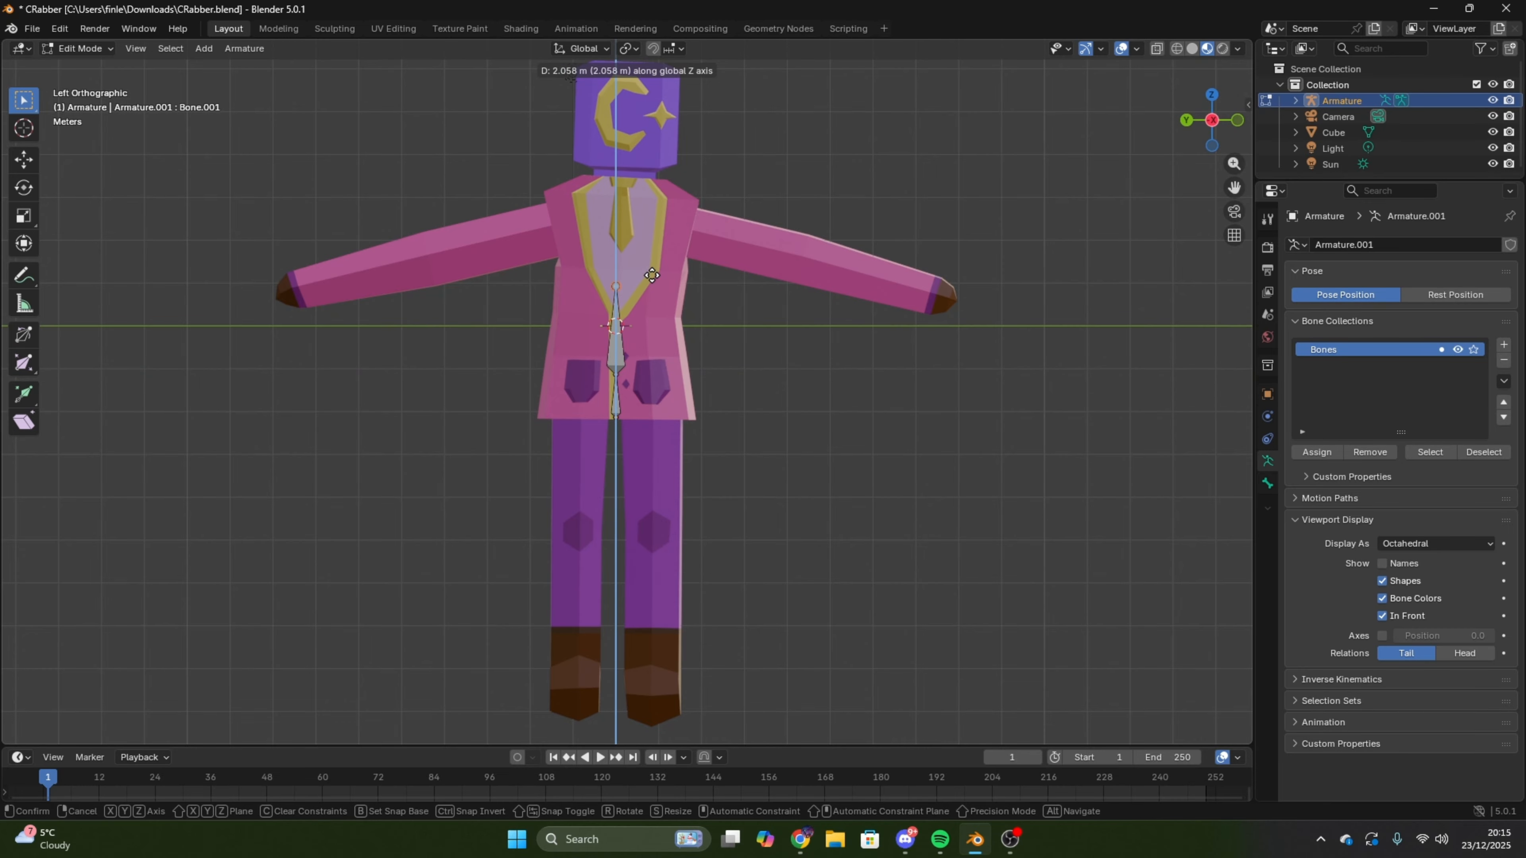
click(655, 284)
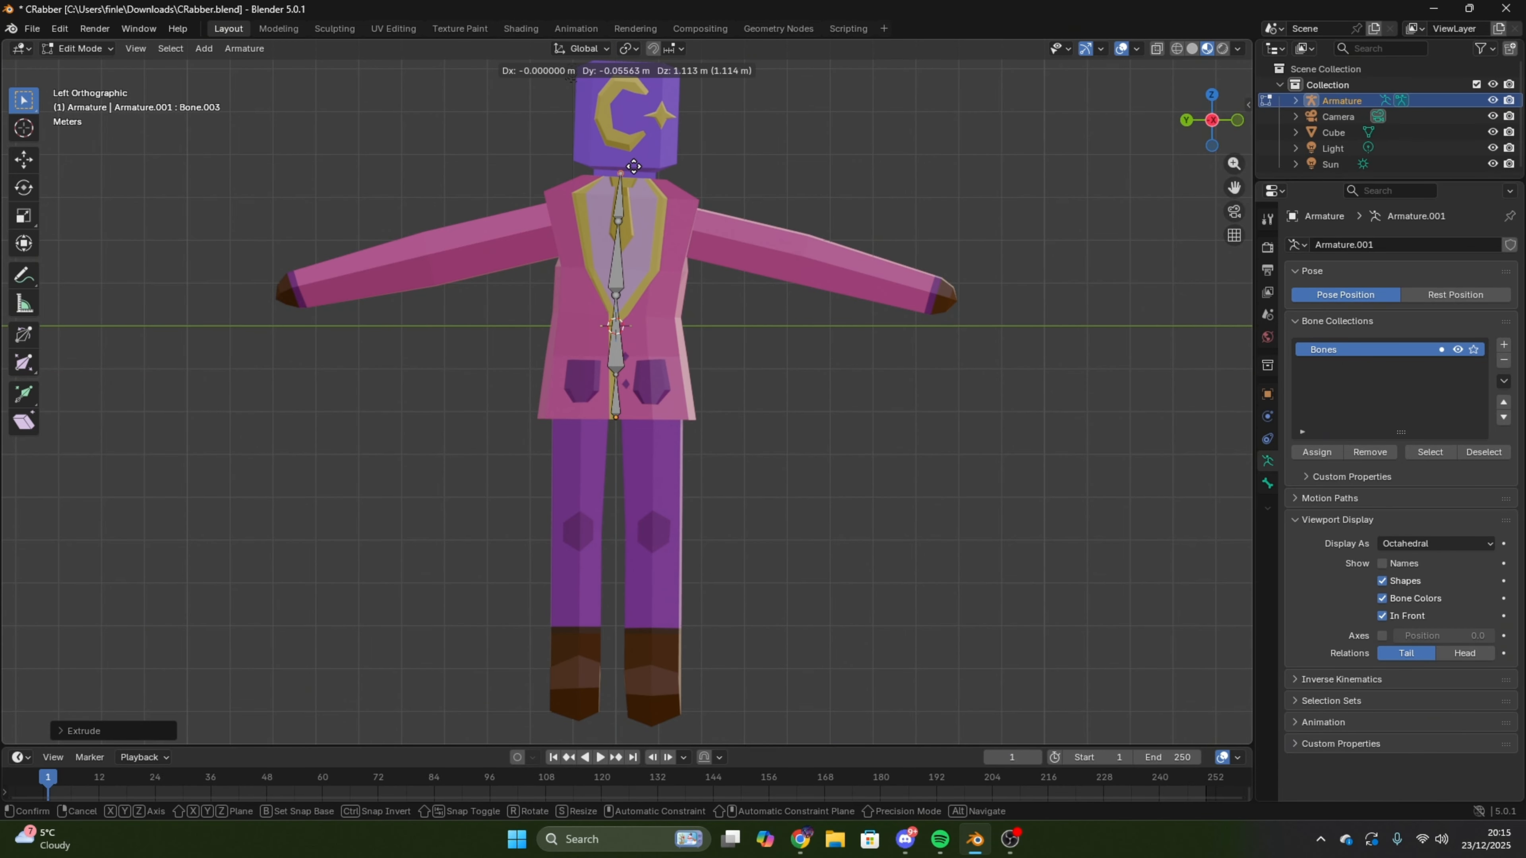
shift+middle_drag(699, 114, 700, 181)
- Extrude shoulder, upper arm, forearm and hand bones from the chest joint along both arms
click(623, 288)
key(e)
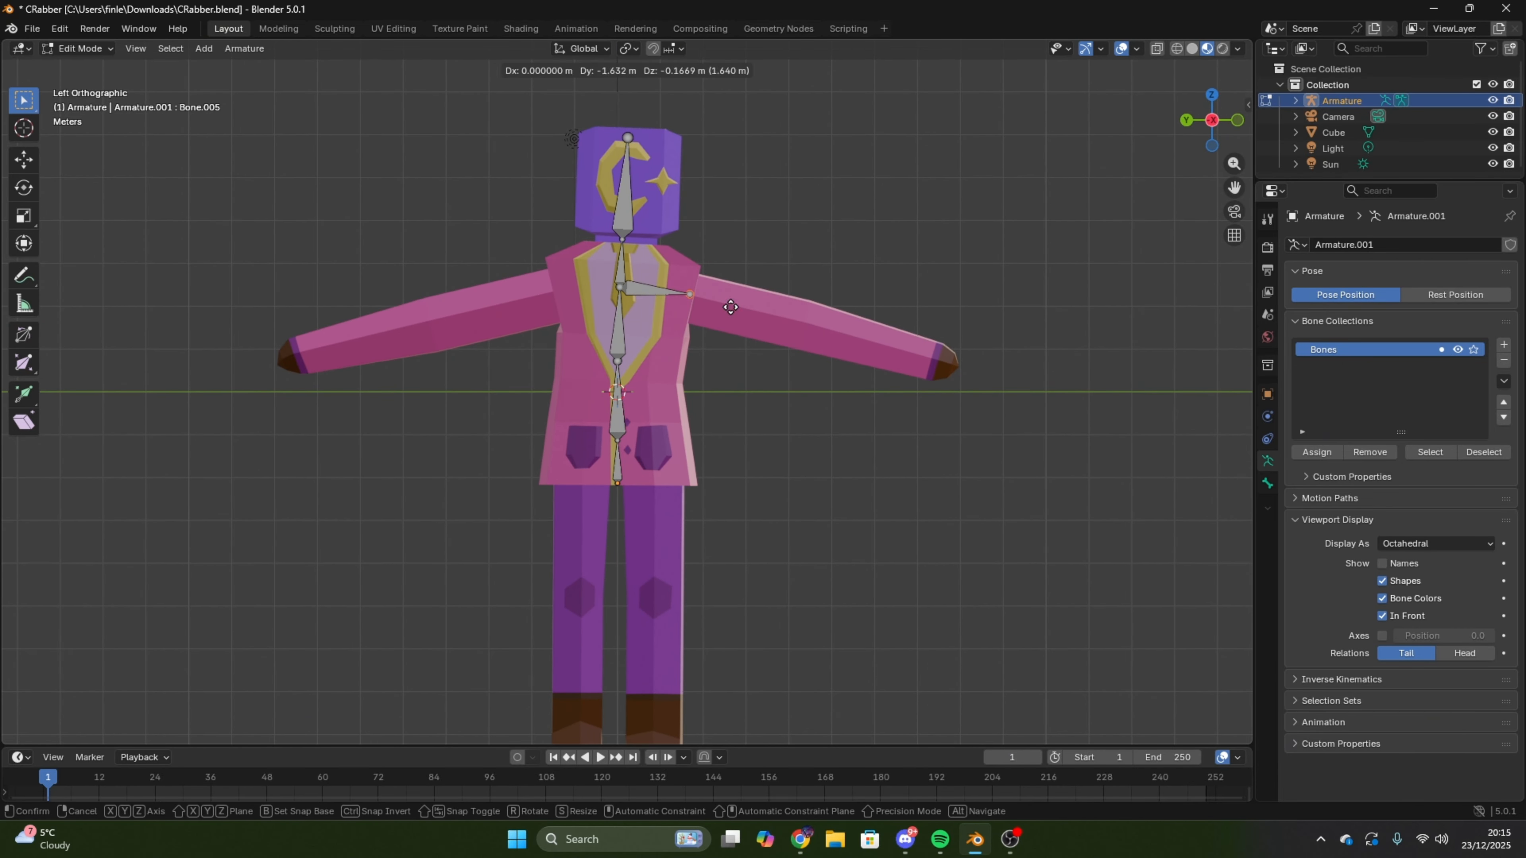
click(728, 306)
key(e)
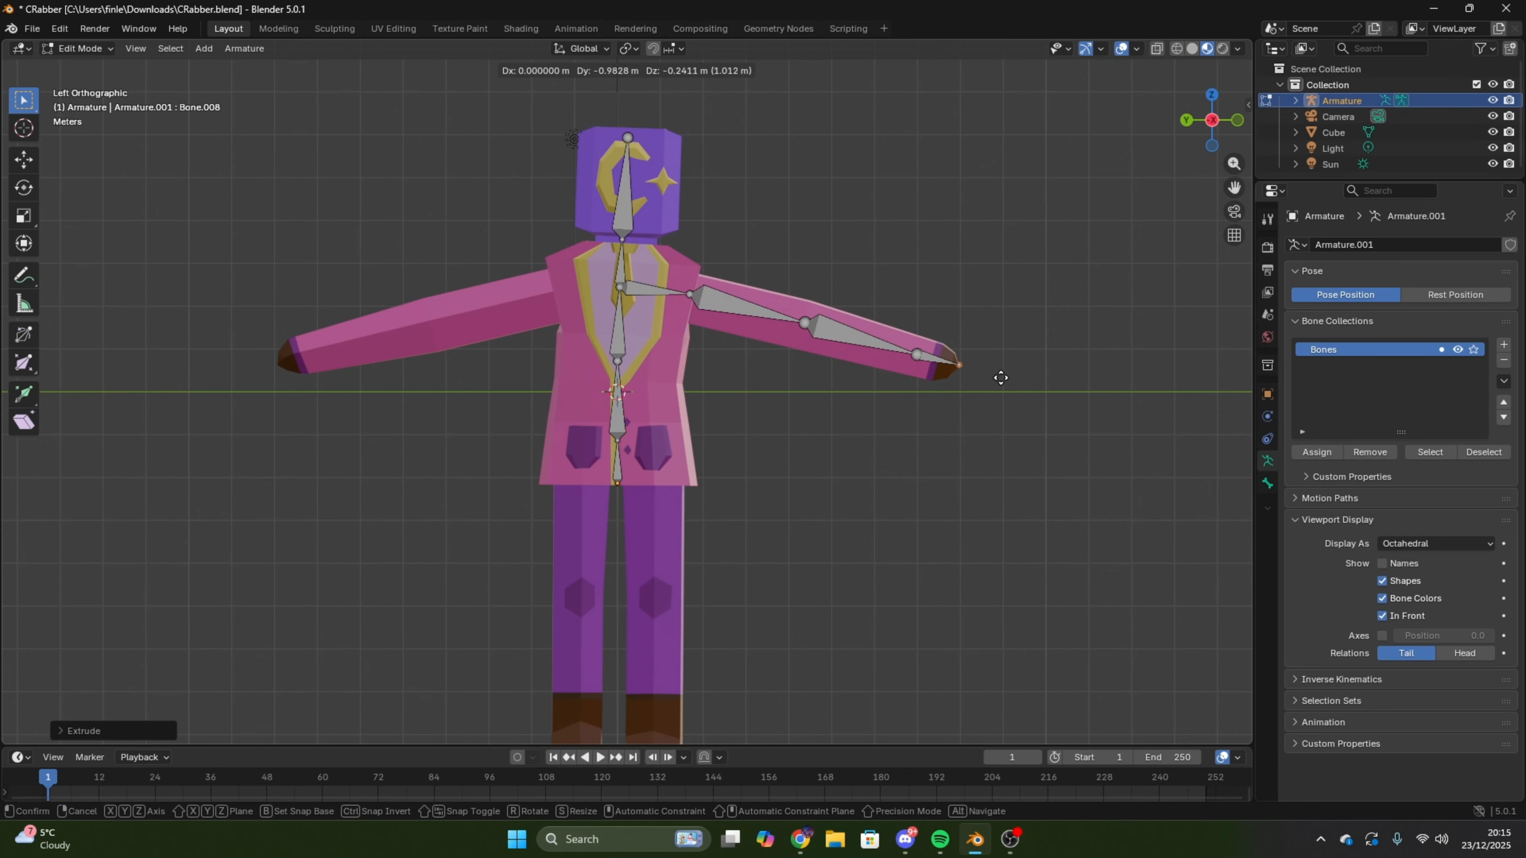
click(623, 288)
key(e)
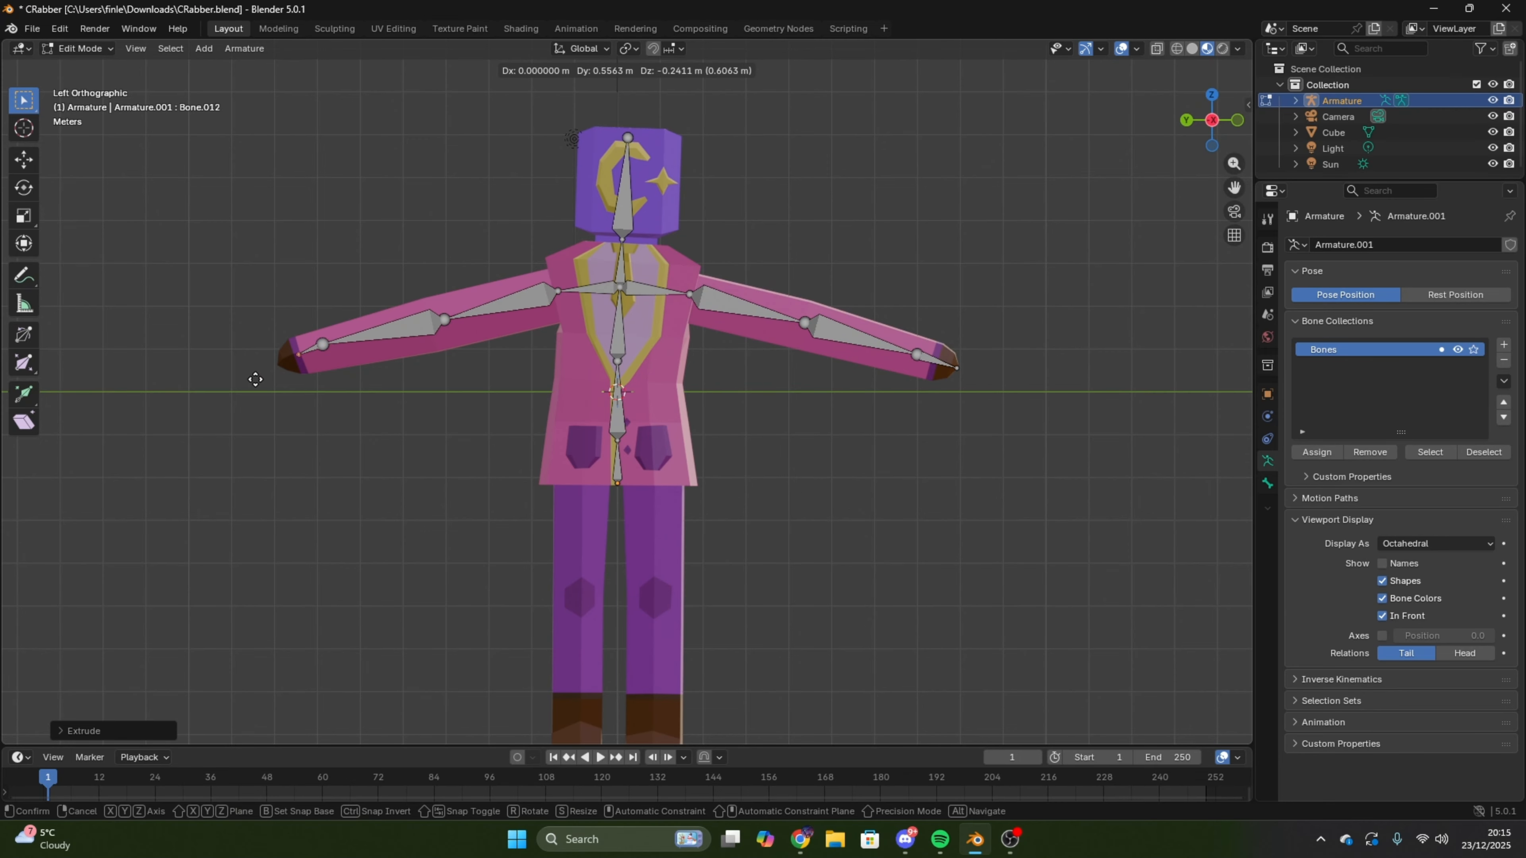
- Extrude hip, thigh, shin and foot bones down both legs from the base of the spine
key(e)
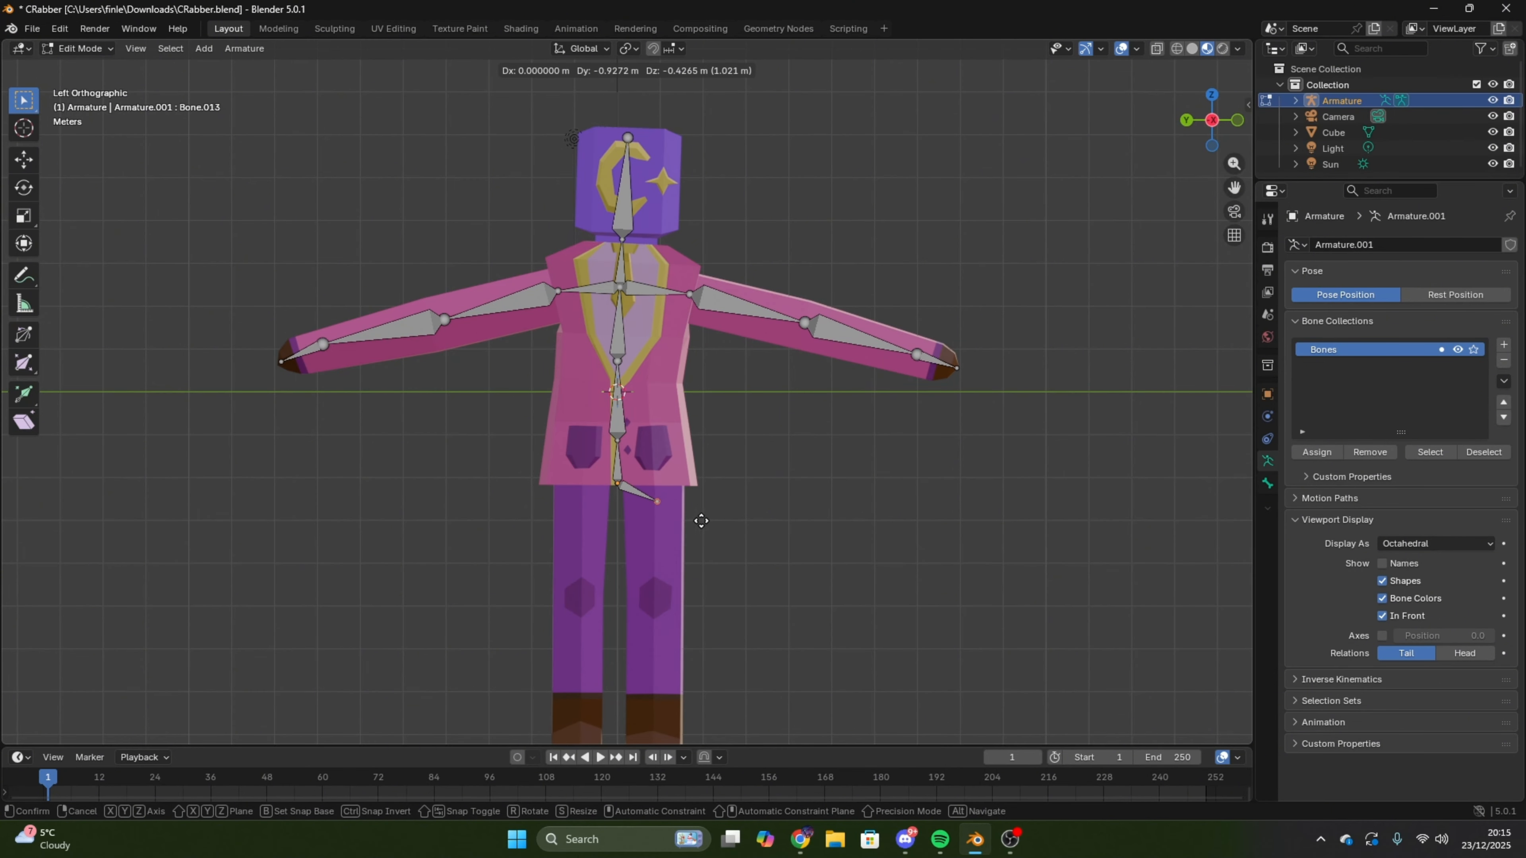
click(702, 520)
key(e)
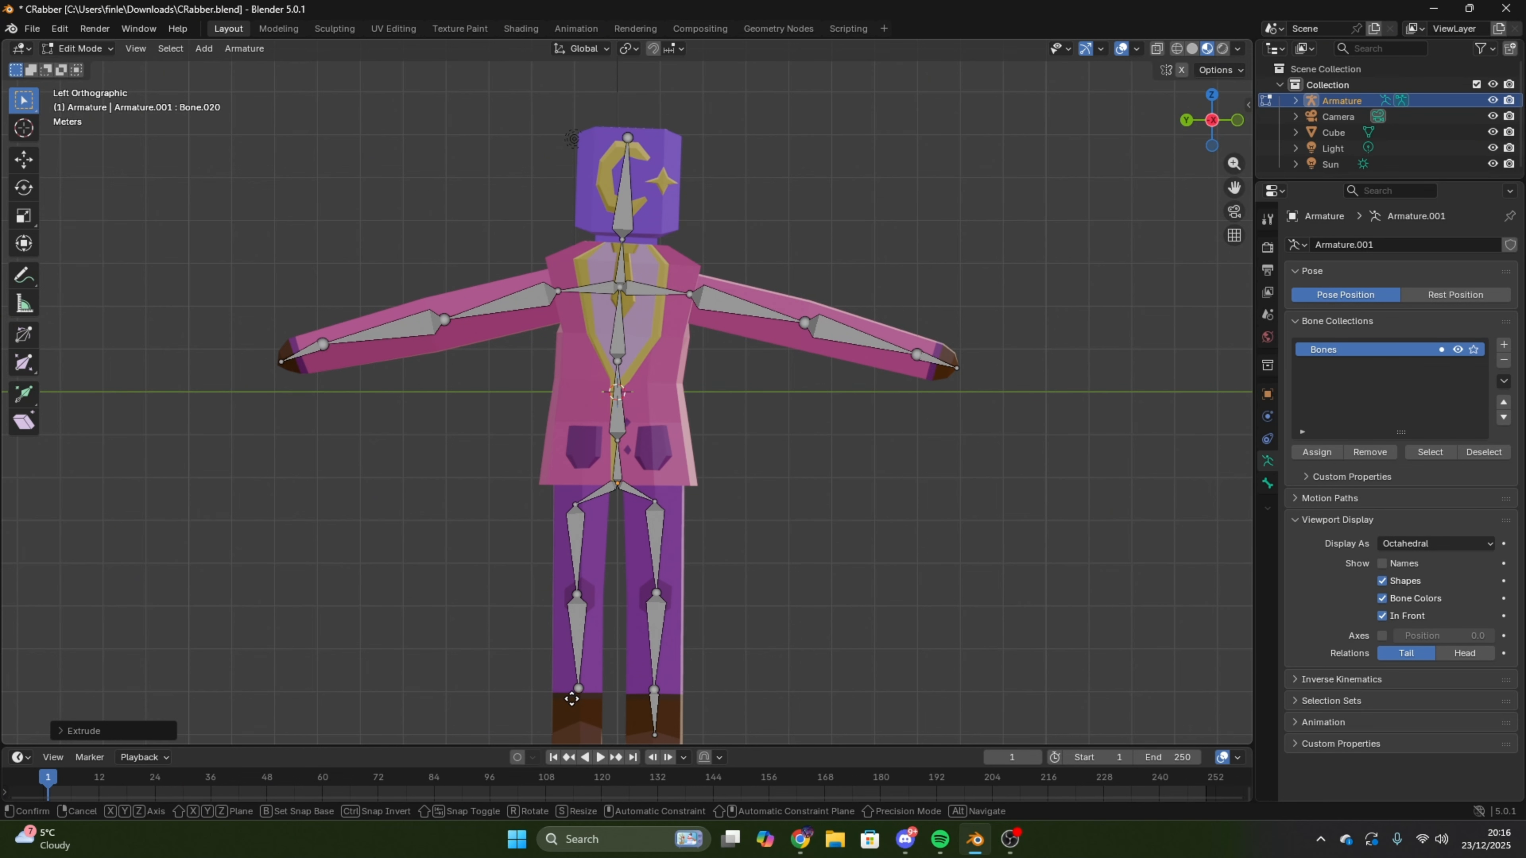
- Delete the two short hip bones that connect the leg chains to the base of the spine
key(x)
click(592, 494)
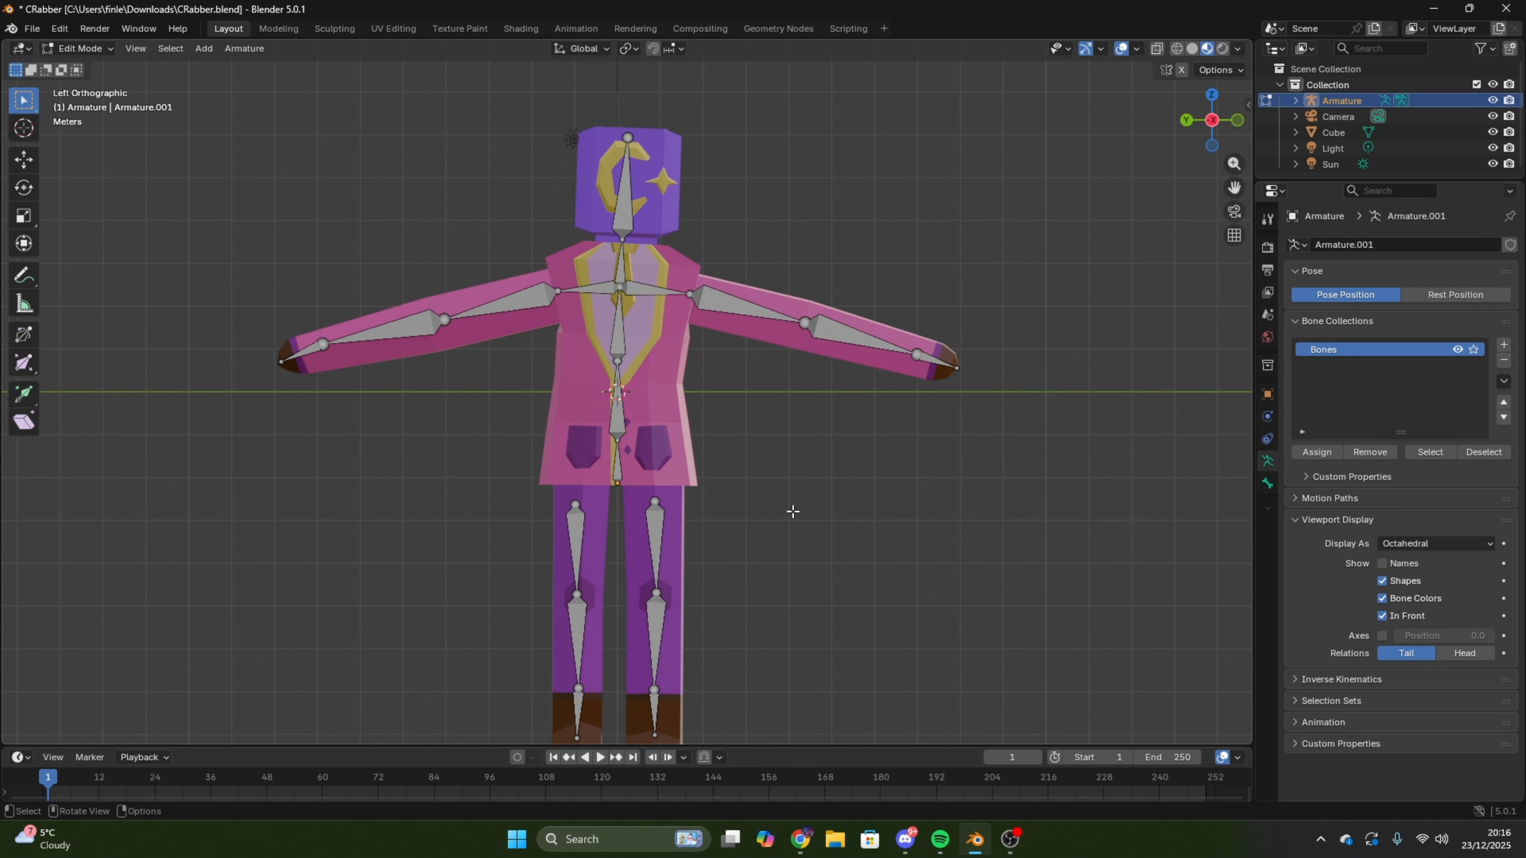
drag(653, 480, 654, 476)
- Leave armature editing and parent the character mesh Cube to the armature
key(Tab)
click(718, 463)
middle_drag(718, 463, 685, 459)
click(676, 454)
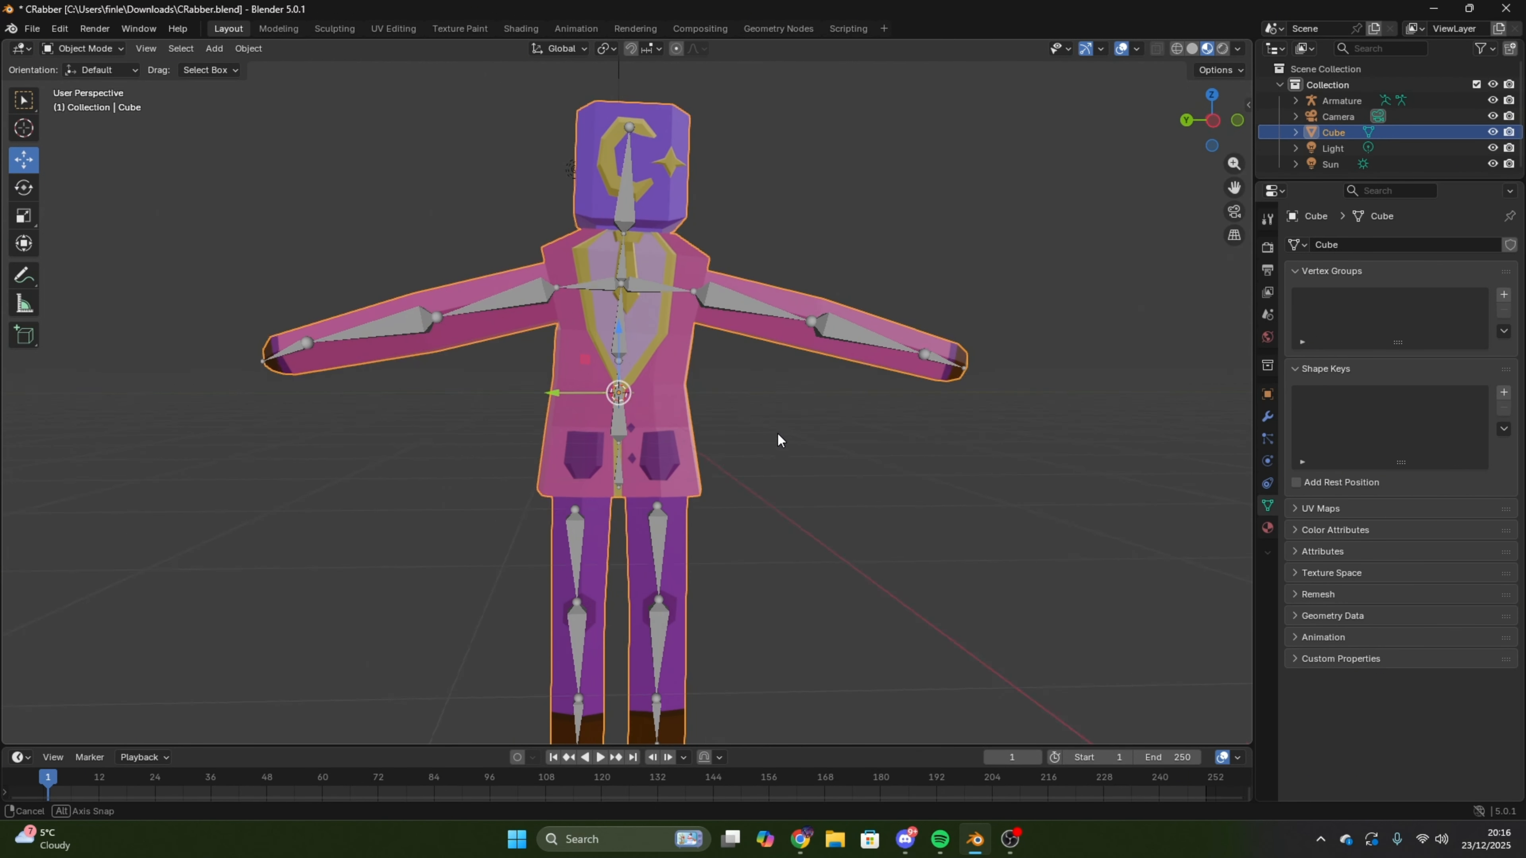
middle_drag(777, 432, 721, 421)
shift+click(717, 308)
right_click(717, 307)
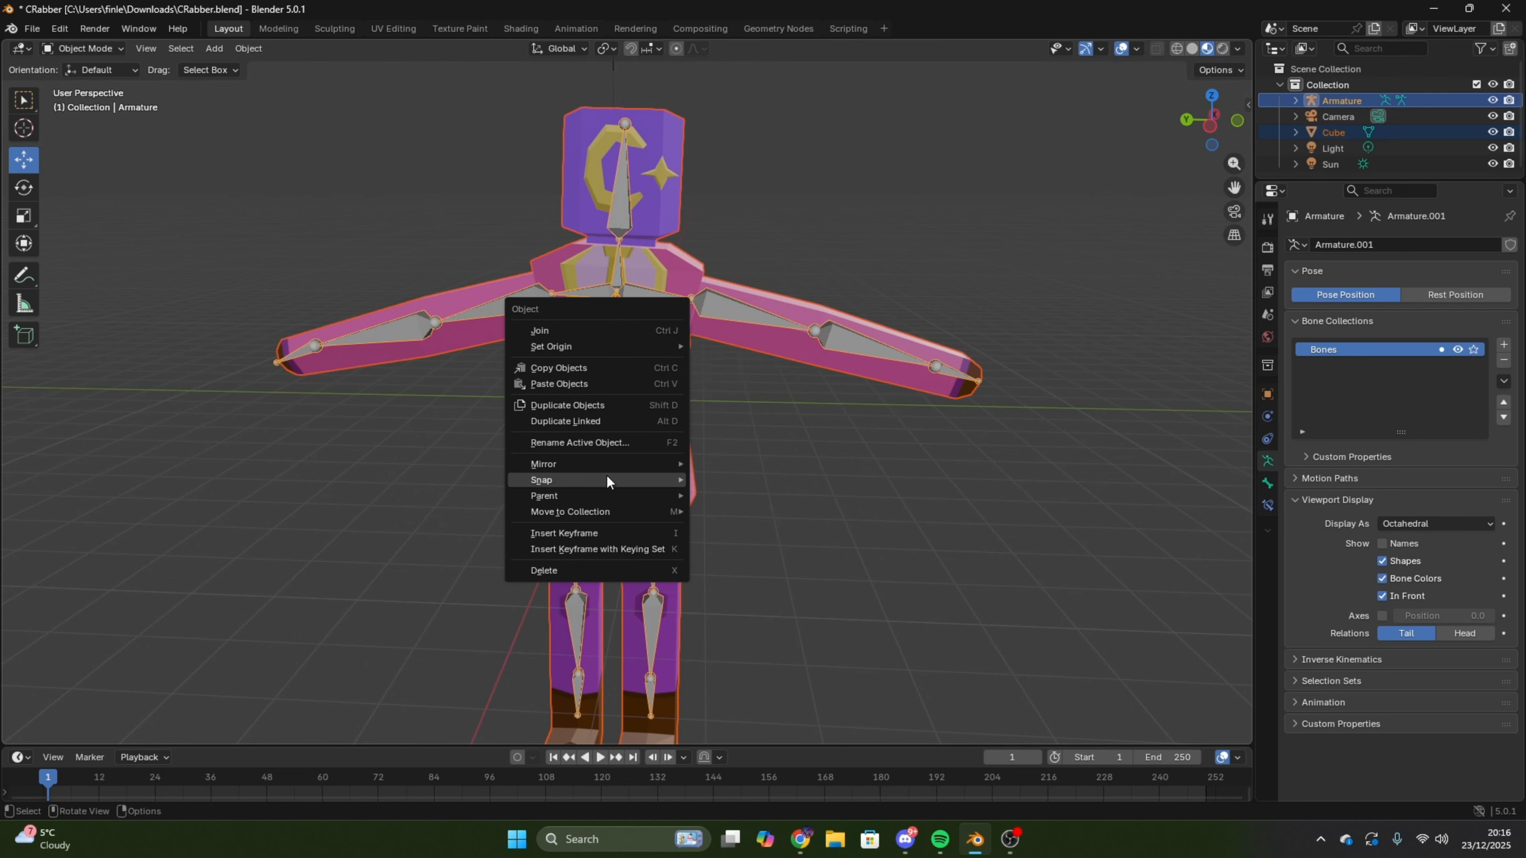
mouse_move(603, 496)
click(825, 246)
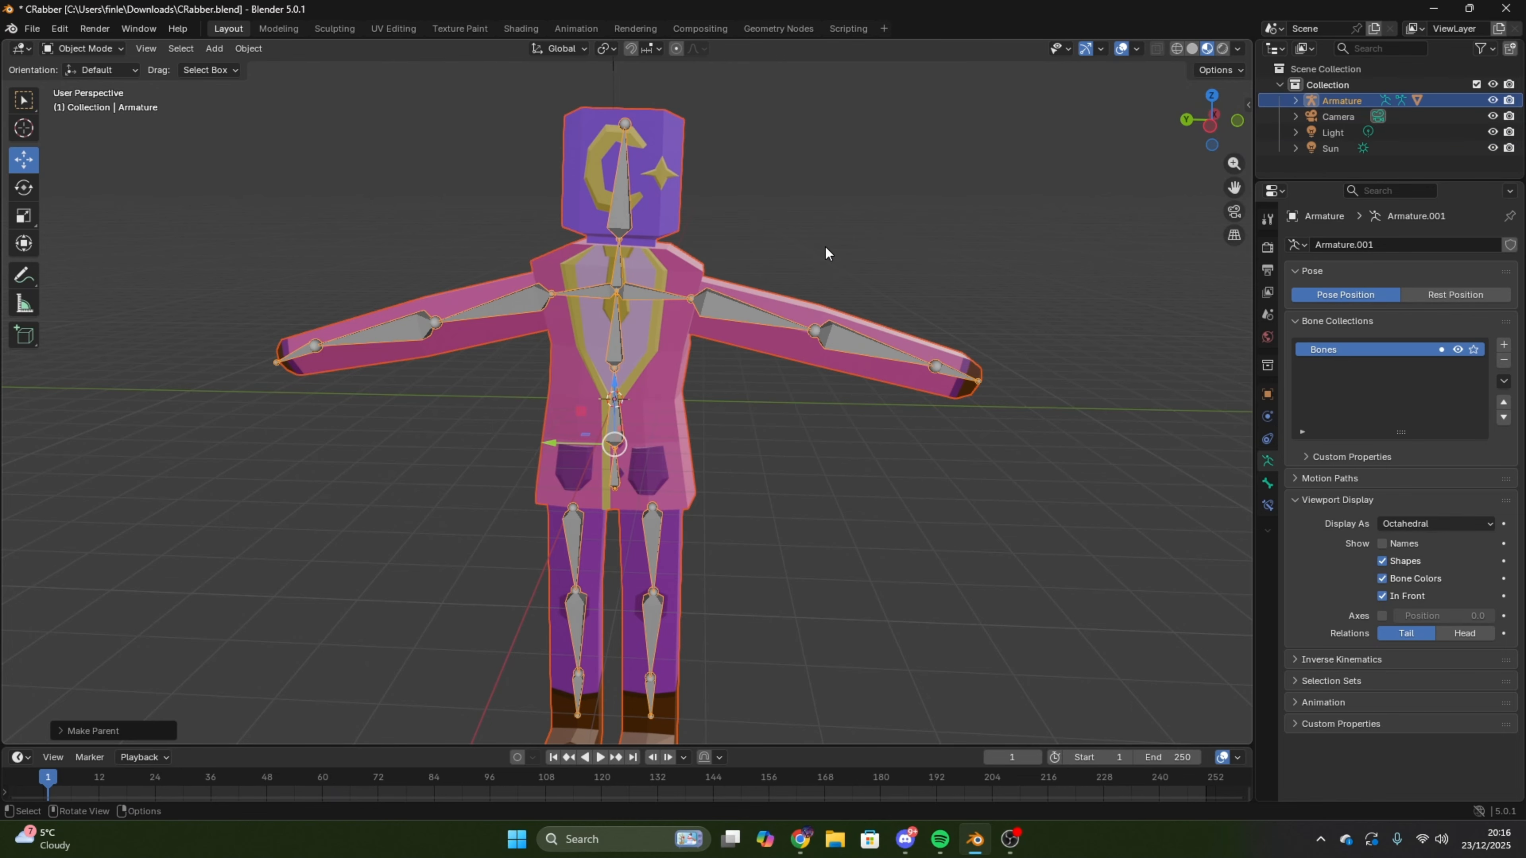
middle_drag(825, 246, 595, 237)
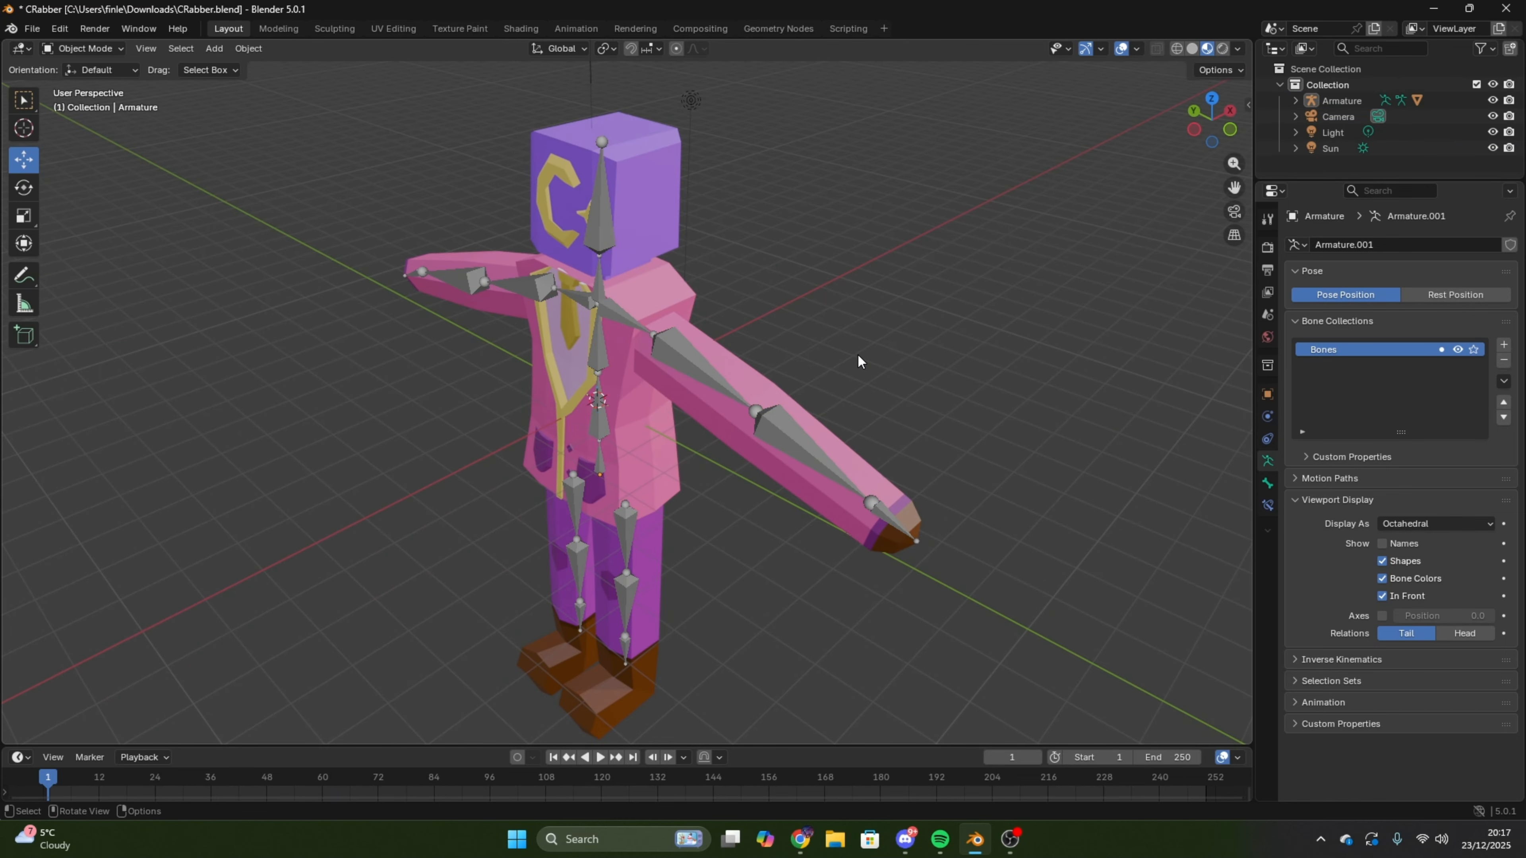
- Put the armature in Pose Mode and rotate the head bone with the Rotate tool
click(83, 49)
click(83, 101)
click(592, 243)
middle_drag(592, 244, 520, 218)
click(23, 187)
drag(639, 195, 671, 161)
middle_drag(672, 161, 802, 367)
- Rotate both upper arm bones to lower the arms, with a brief visit to Discord in between
click(738, 351)
drag(706, 356, 661, 355)
click(517, 307)
click(905, 840)
drag(538, 326, 595, 340)
click(559, 601)
click(769, 504)
click(975, 839)
- Rotate the forearm bone of the character's right arm to bend the elbow forward
middle_drag(595, 340, 577, 265)
click(404, 403)
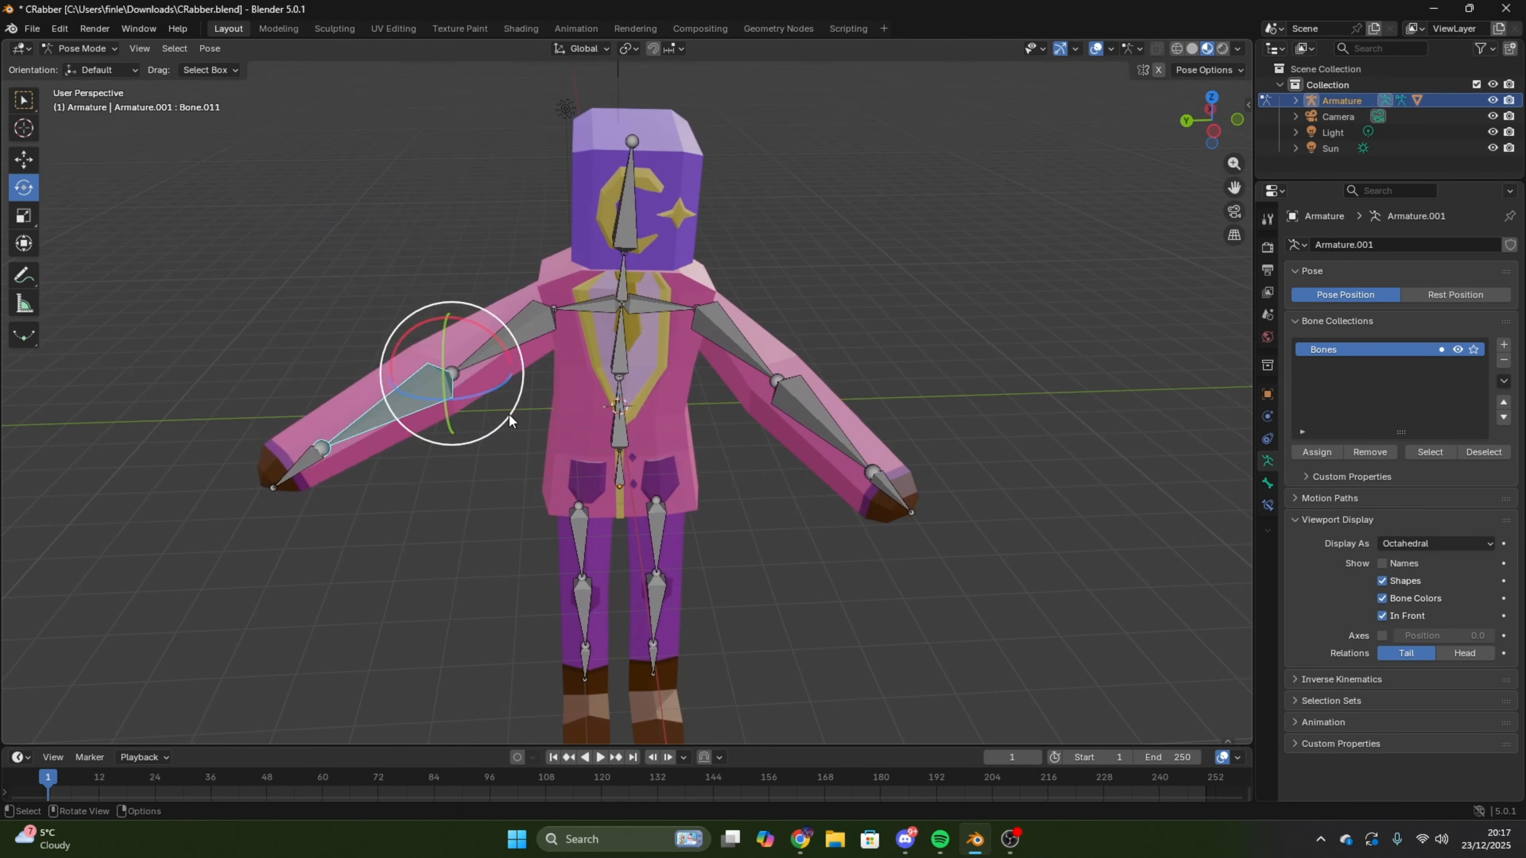
drag(506, 384, 546, 383)
middle_drag(545, 382, 480, 415)
drag(442, 288, 544, 298)
click(499, 317)
mouse_move(480, 433)
middle_down()
mouse_move(514, 364)
mouse_move(499, 421)
middle_up()
- Rotate the bones of the character's left arm to swing it forward
click(758, 400)
middle_drag(738, 327, 775, 390)
click(731, 310)
drag(730, 344, 702, 334)
click(865, 385)
middle_drag(865, 409, 902, 361)
scroll(866, 397, down, 4)
scroll(810, 454, up, 4)
- Rotate the thigh and shin bones to move the legs apart into a walking stride
click(638, 464)
drag(673, 455, 709, 426)
middle_drag(853, 499, 971, 414)
click(652, 553)
drag(691, 490, 704, 423)
click(644, 460)
middle_drag(740, 442, 766, 490)
- Refine the lower-leg bones, including the shin of the forward leg, to shape the walking stance
click(650, 546)
drag(696, 546, 692, 560)
click(684, 538)
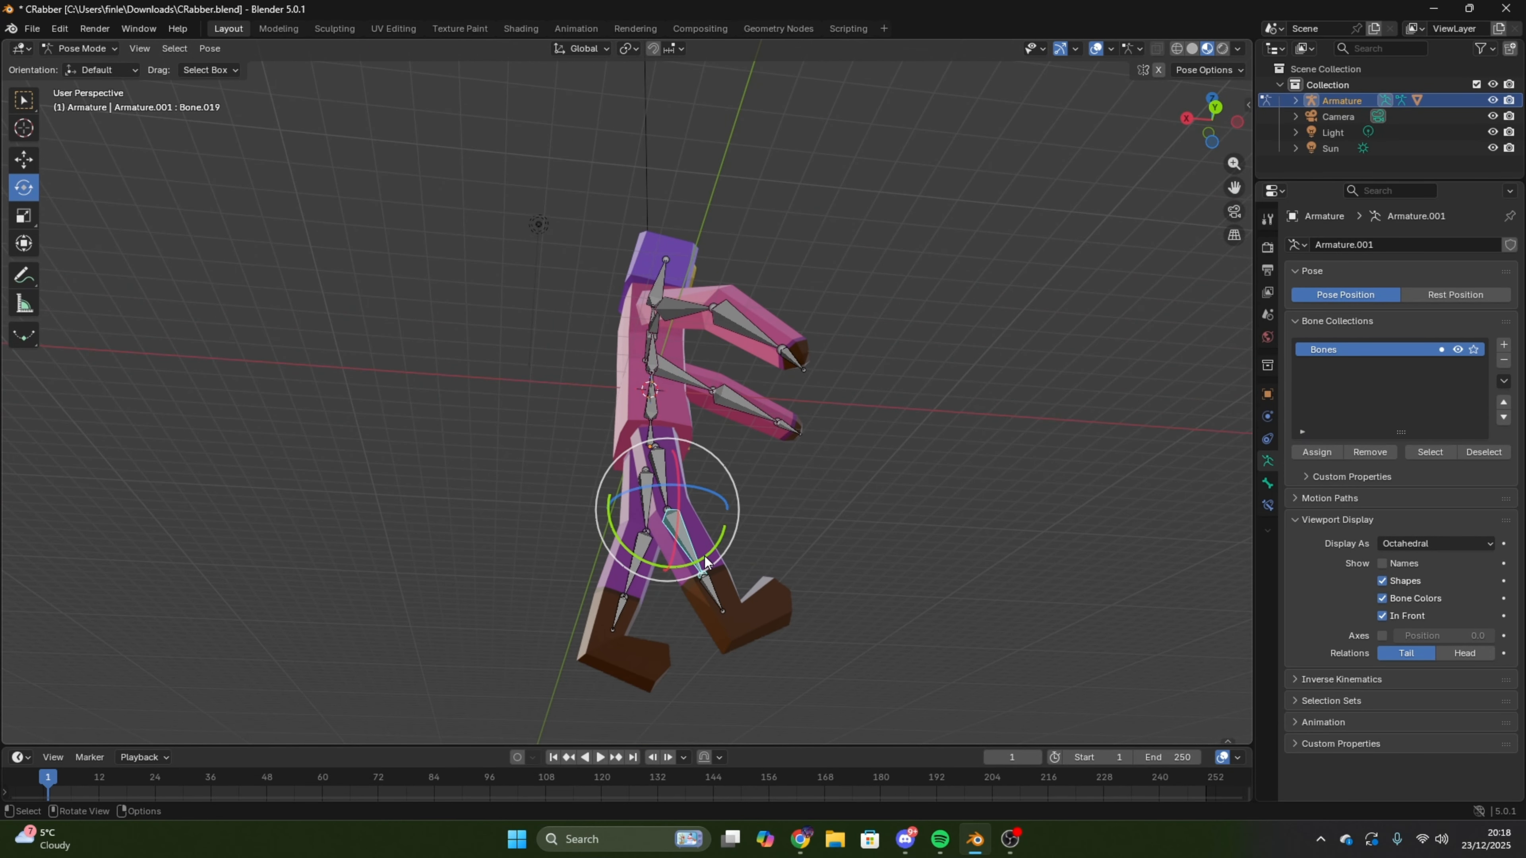
middle_drag(715, 556, 724, 601)
drag(708, 556, 706, 564)
middle_drag(652, 520, 595, 550)
click(627, 494)
drag(581, 473, 587, 485)
- Rotate the forearm bone of the character's left arm to adjust its elbow bend
middle_drag(805, 396, 637, 368)
click(619, 360)
drag(593, 362, 626, 391)
scroll(721, 433, up, 4)
click(679, 475)
middle_drag(835, 448, 730, 480)
drag(580, 430, 586, 459)
middle_drag(673, 430, 838, 394)
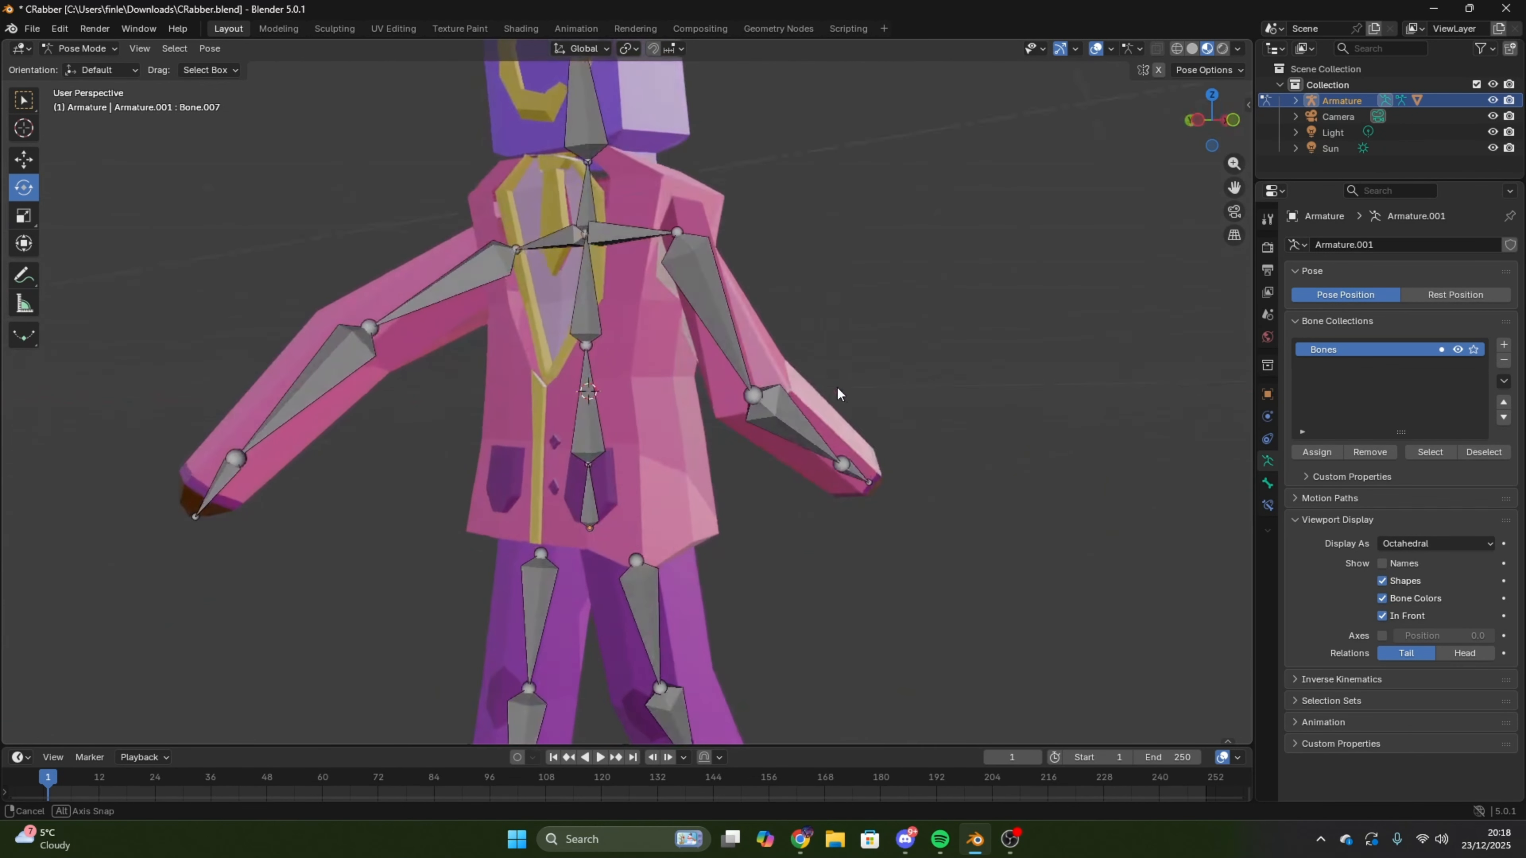
- Rotate the upper arm bone of the character's left arm and check the whole pose
click(706, 278)
drag(738, 210, 745, 240)
click(793, 256)
scroll(790, 301, down, 5)
middle_drag(781, 445, 771, 507)
- Switch to Discord and view the reference picture and model render in the shared screen stream
click(905, 839)
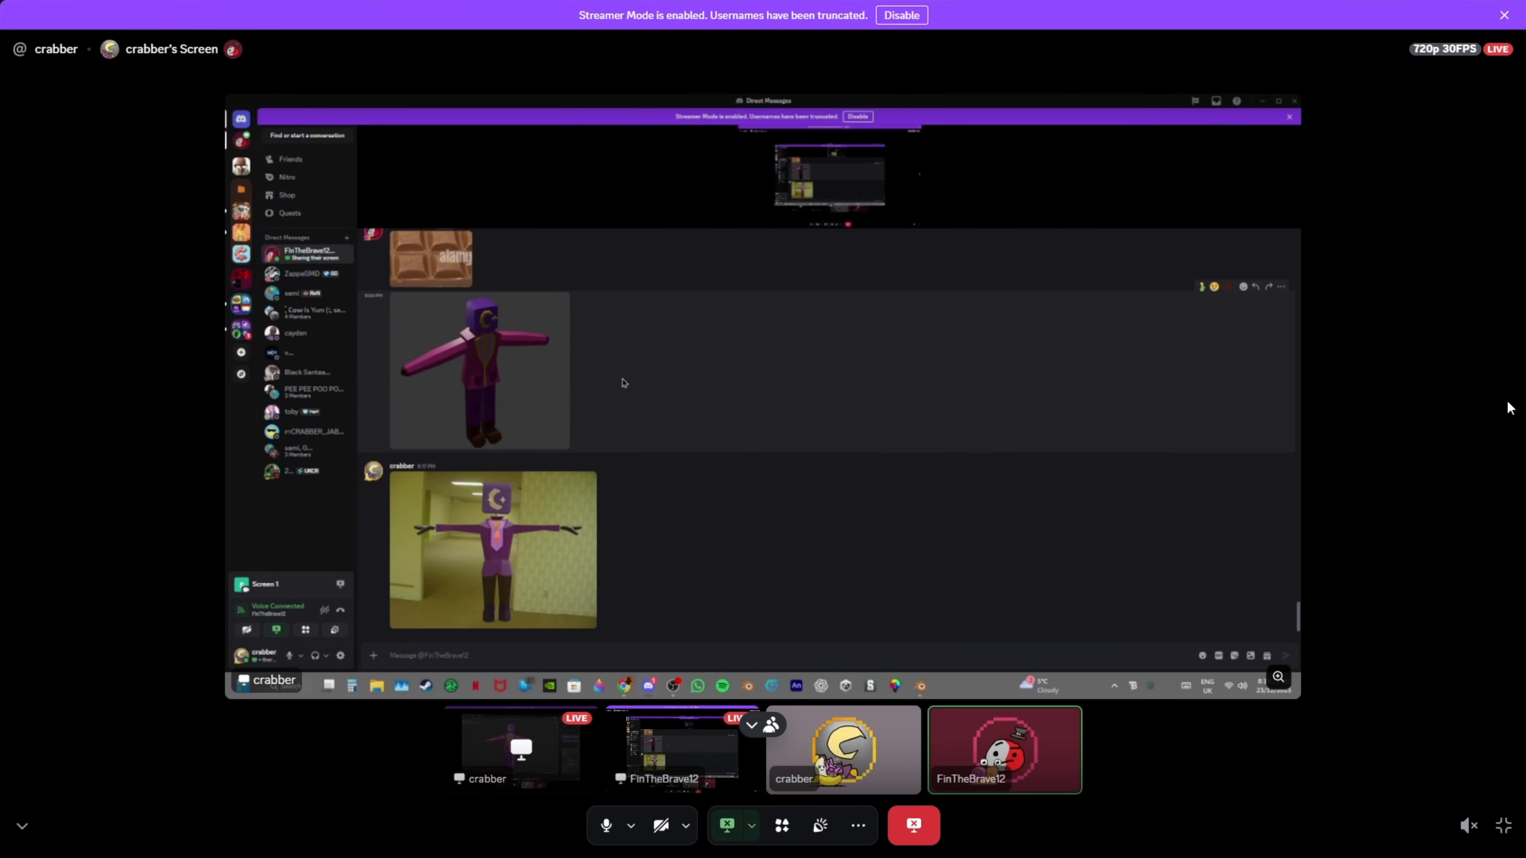
click(718, 592)
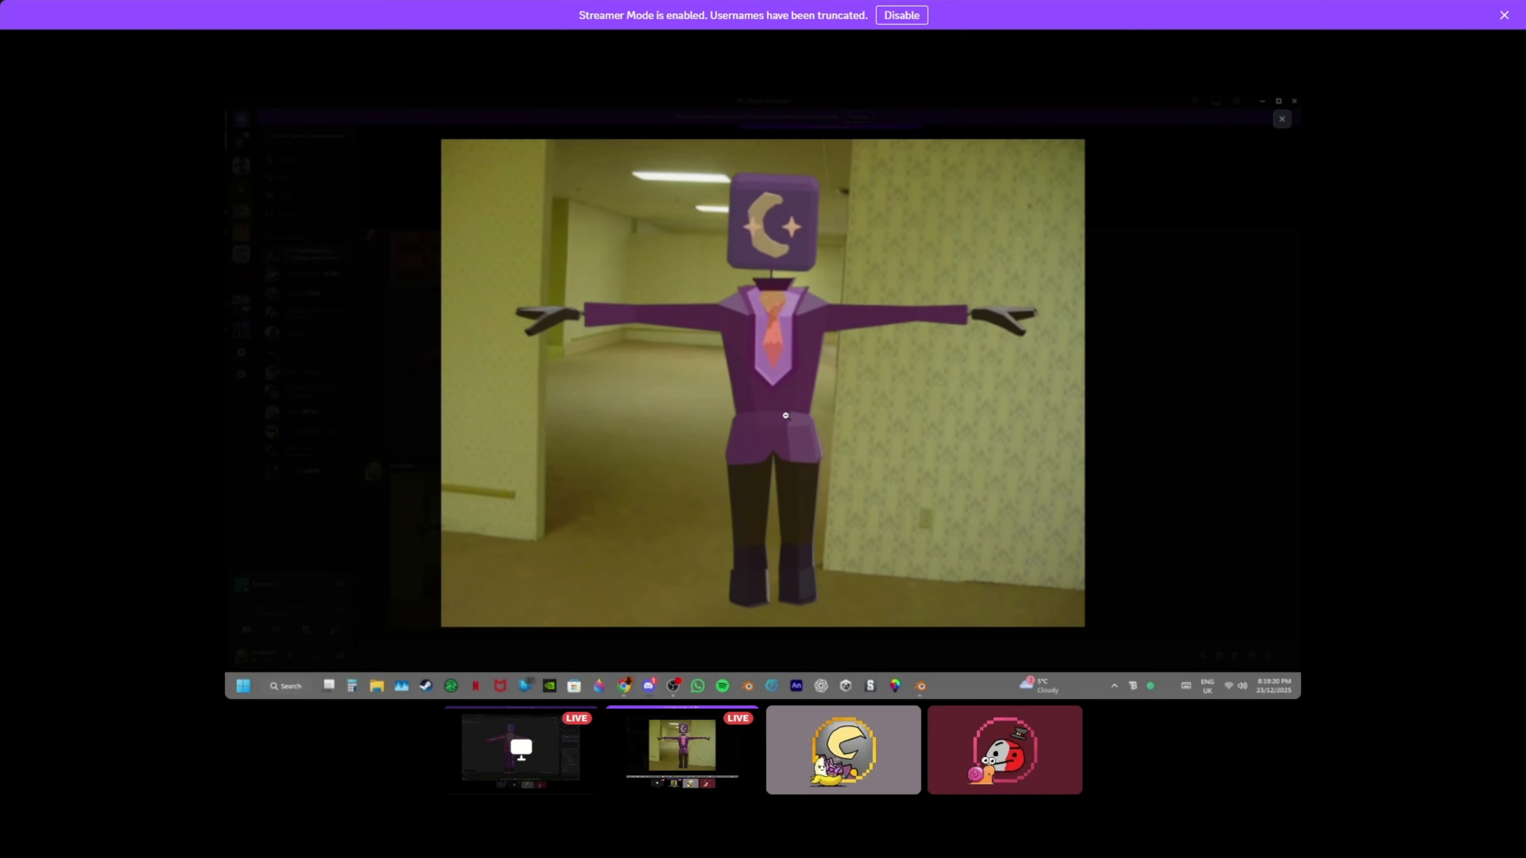
key(Escape)
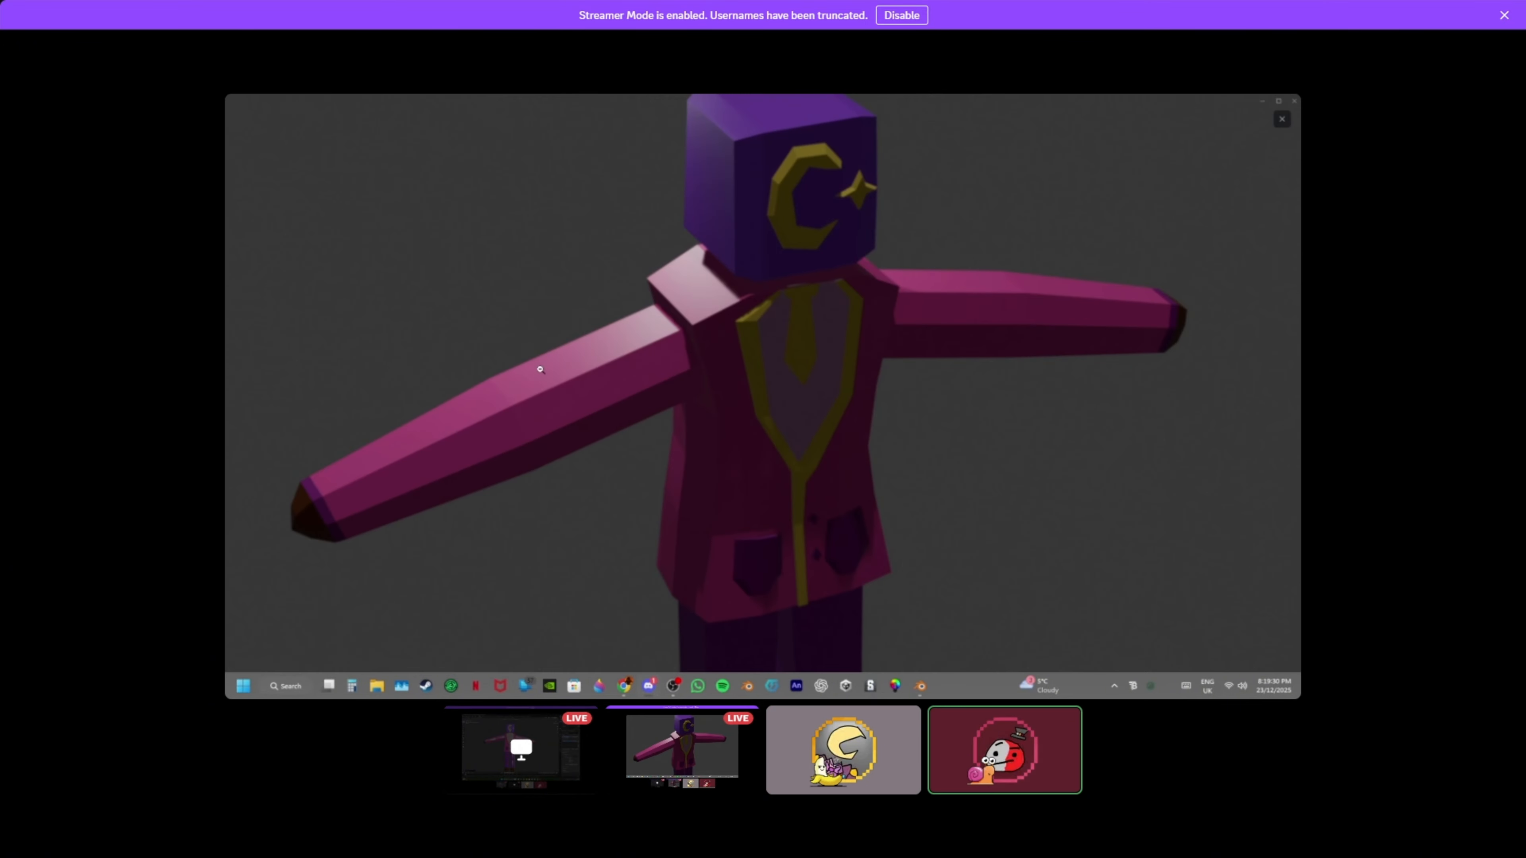